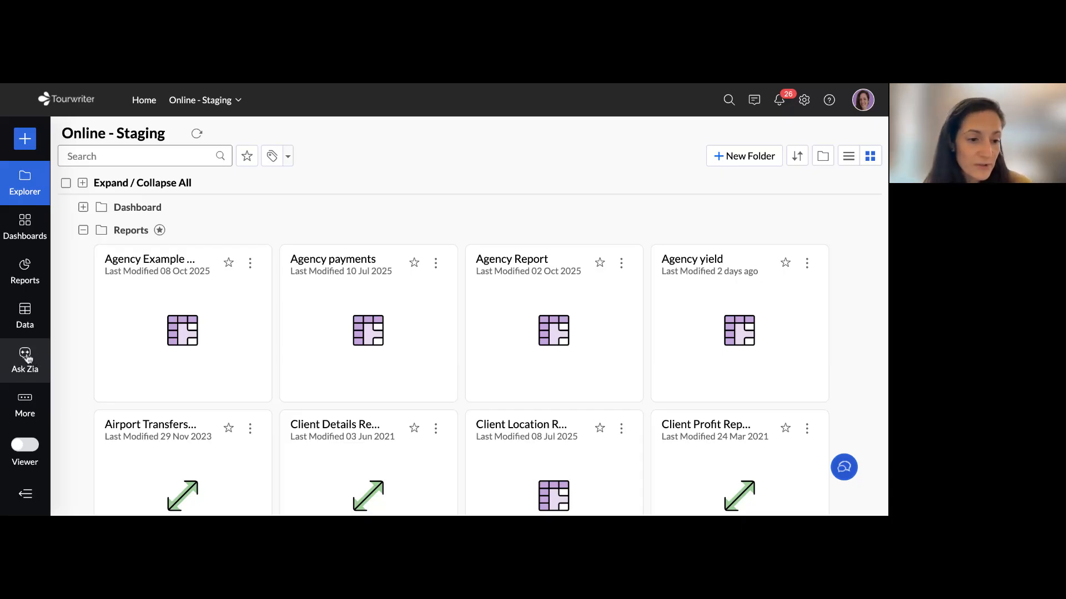
Open the Ask Zia assistant and preview the workspace in viewer mode before returning to the regular mode
click(26, 358)
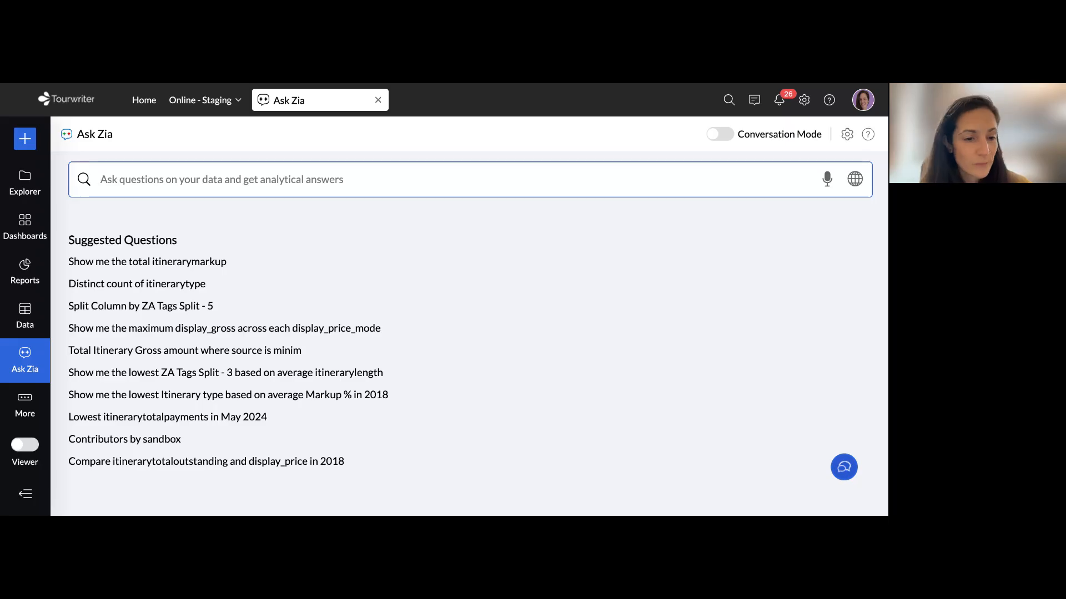
click(43, 487)
click(13, 485)
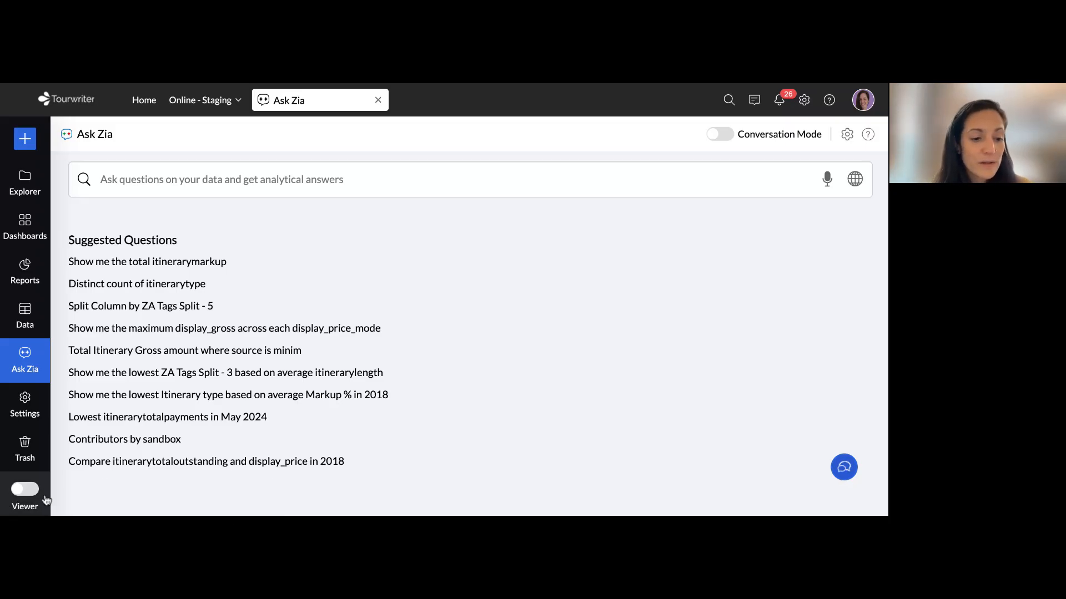
click(22, 490)
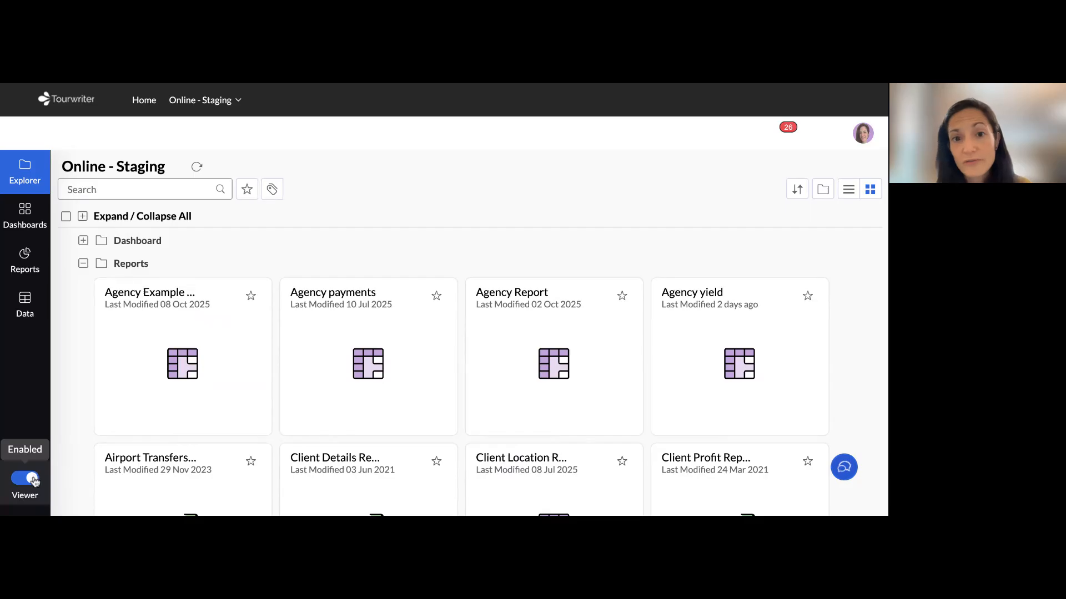
click(32, 478)
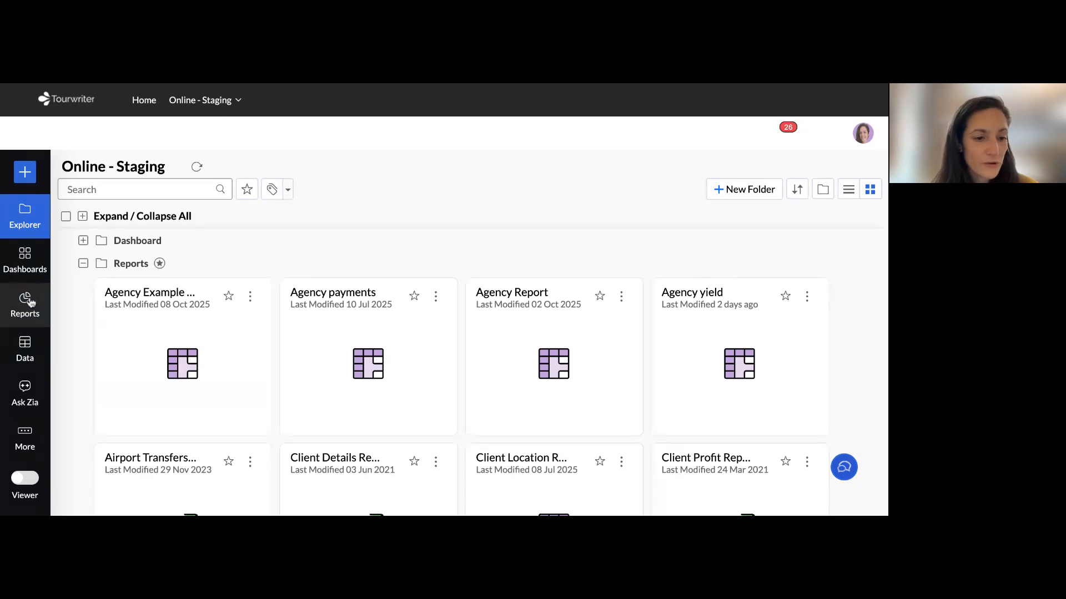
Show the workspace's list of reports and look through the available reports and charts in the Reports folder
click(29, 302)
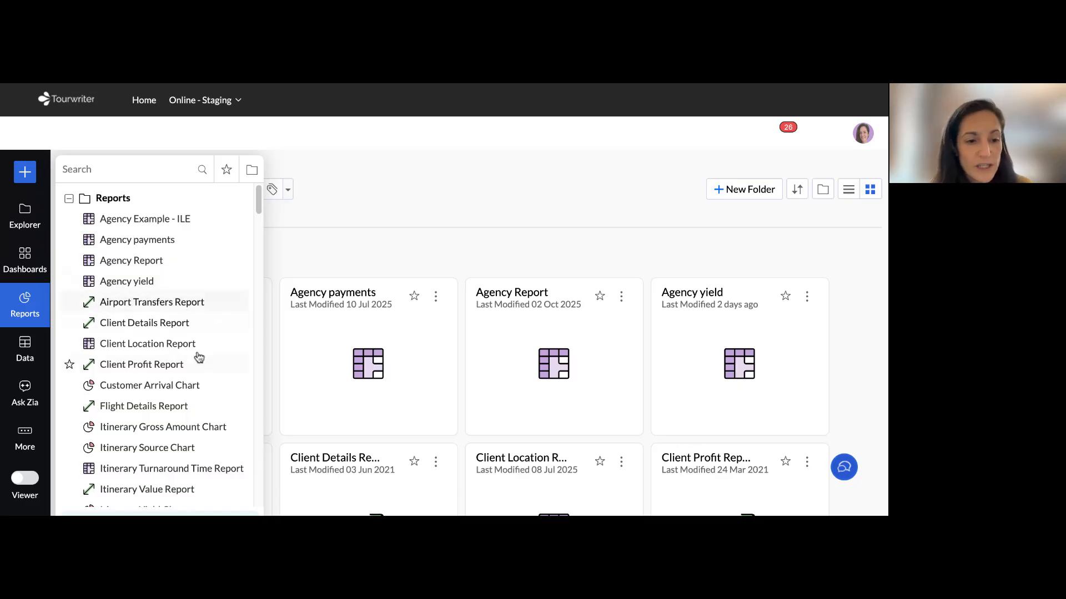
scroll(171, 255, down, 5)
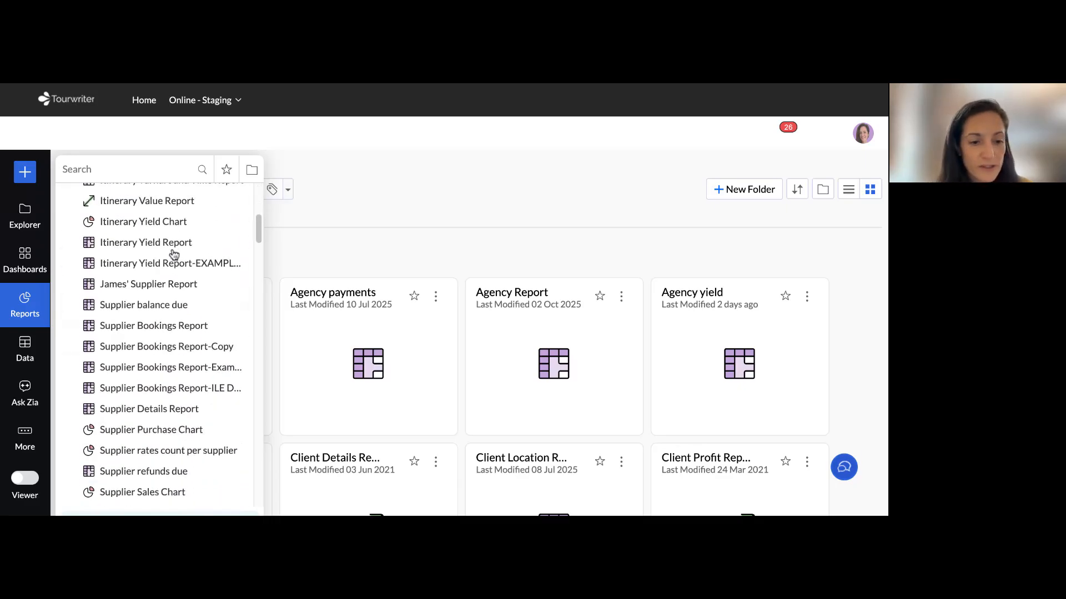
scroll(173, 254, up, 4)
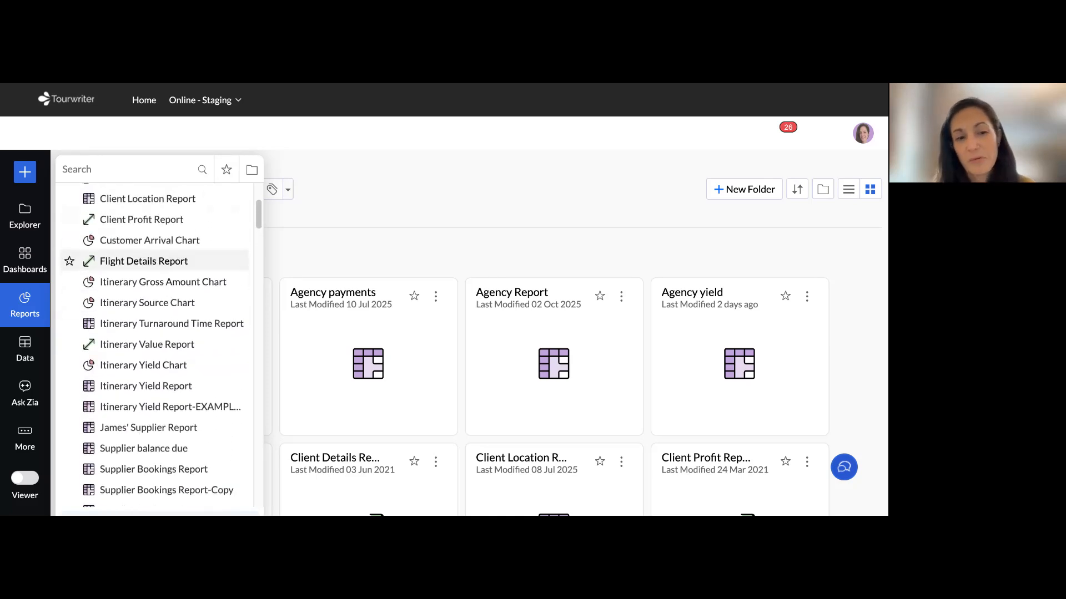
scroll(174, 254, up, 3)
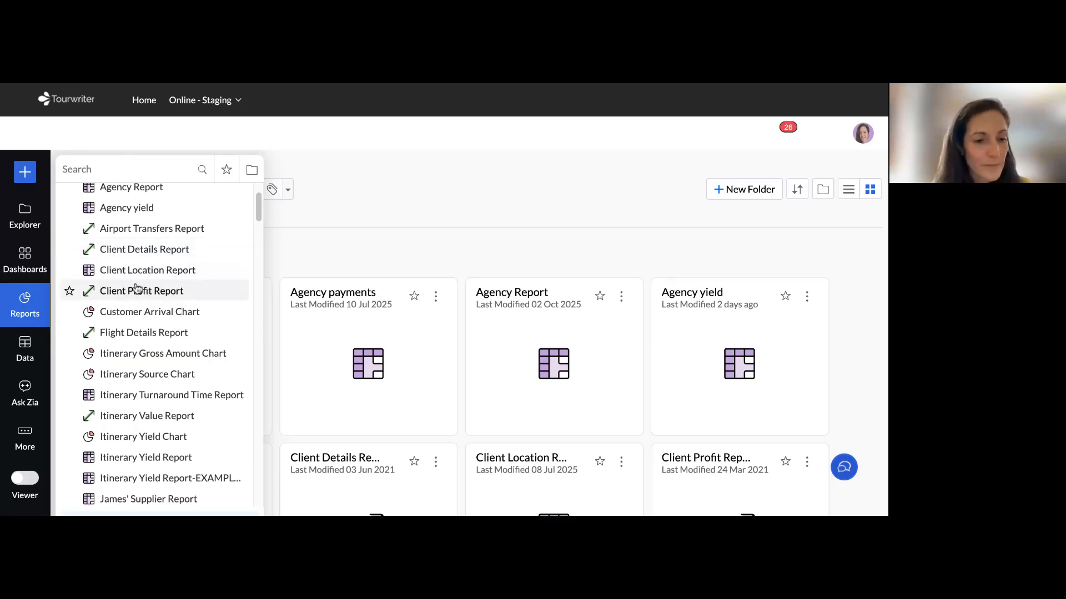
scroll(135, 288, up, 3)
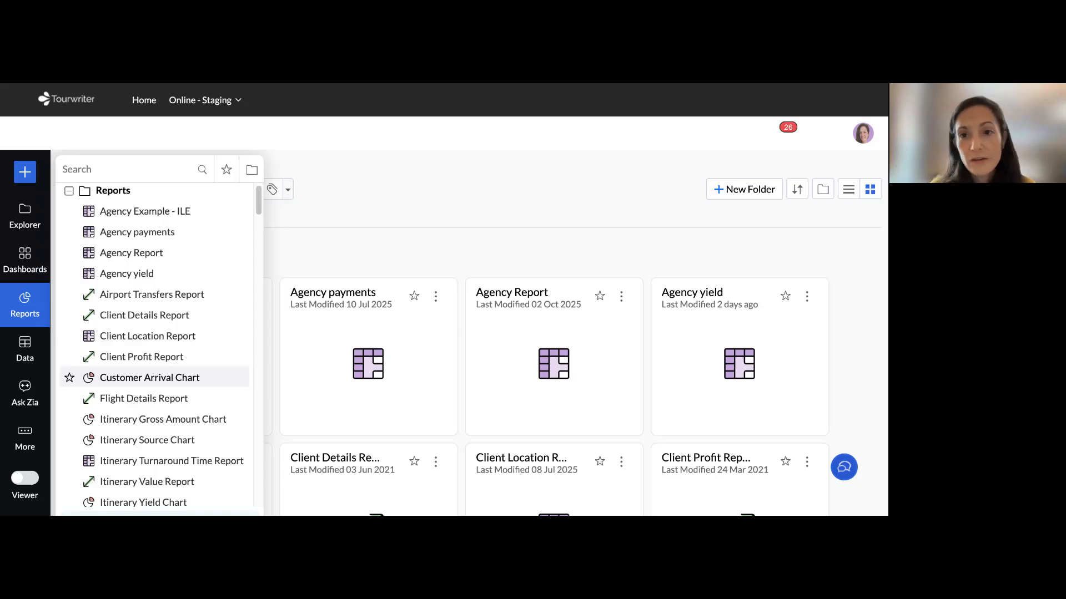
Switch to the Tourwriter Help Centre, search for "zoho" and open the Zoho Analytics Integration article
click(578, 83)
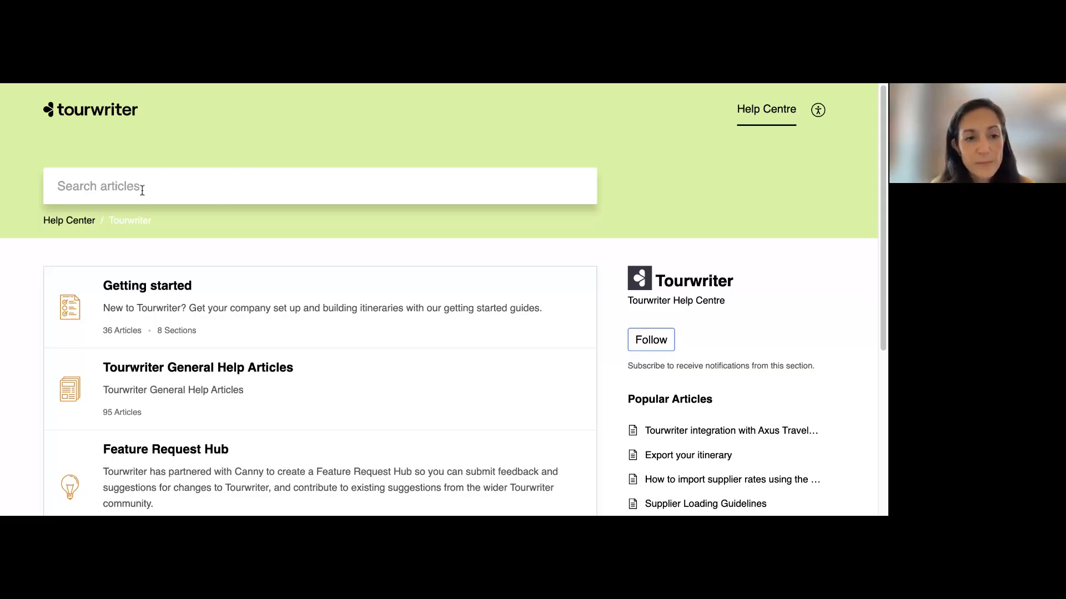
text(zoho)
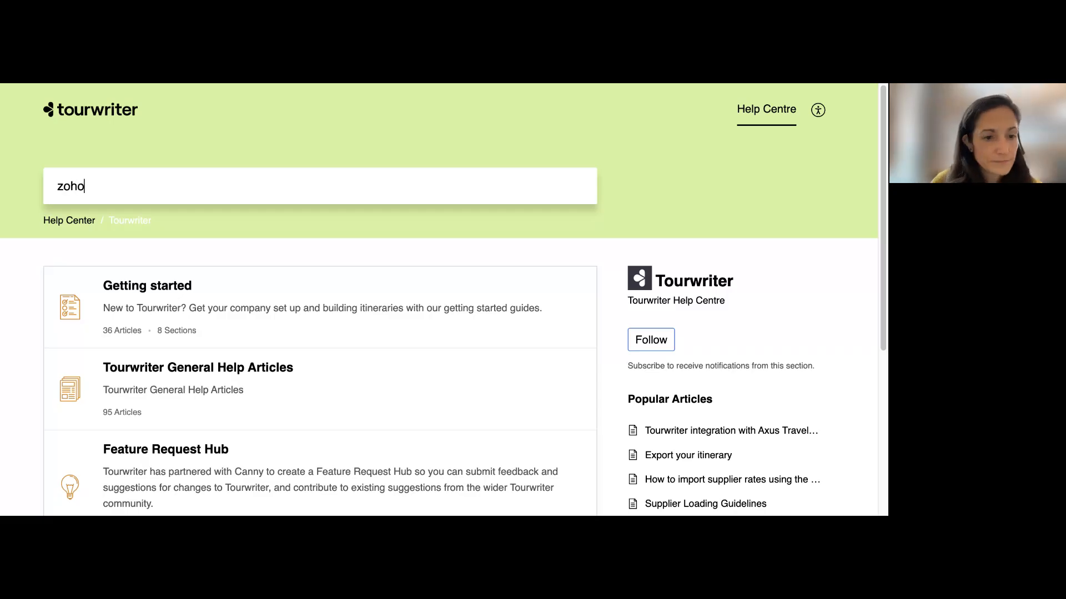
key(Return)
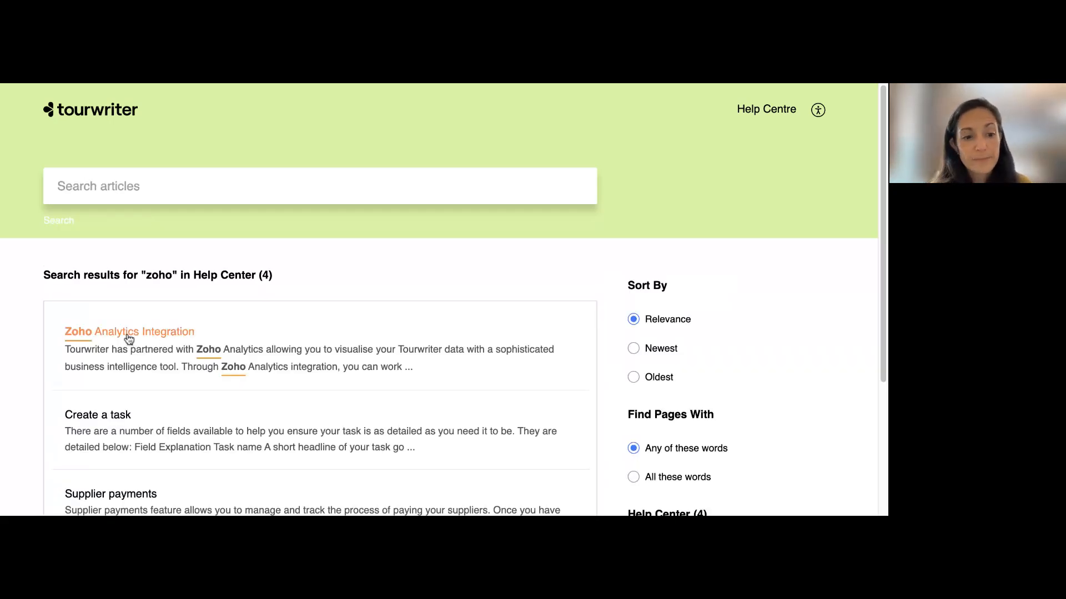
click(127, 337)
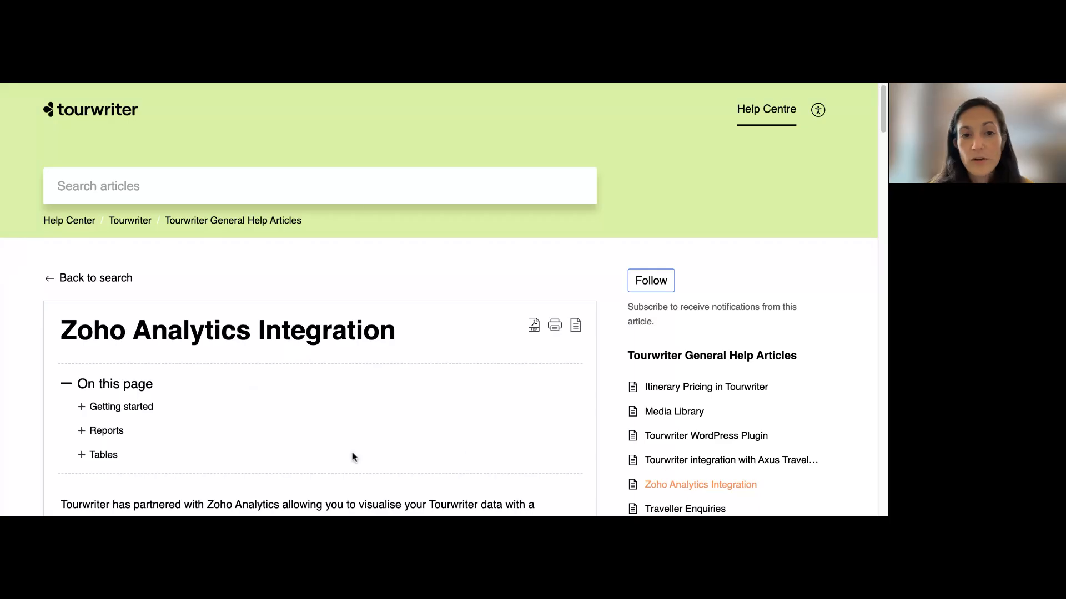
Read the Zoho Analytics Integration article's setup and login instructions and its list of standard reports with their descriptions
scroll(444, 319, down, 5)
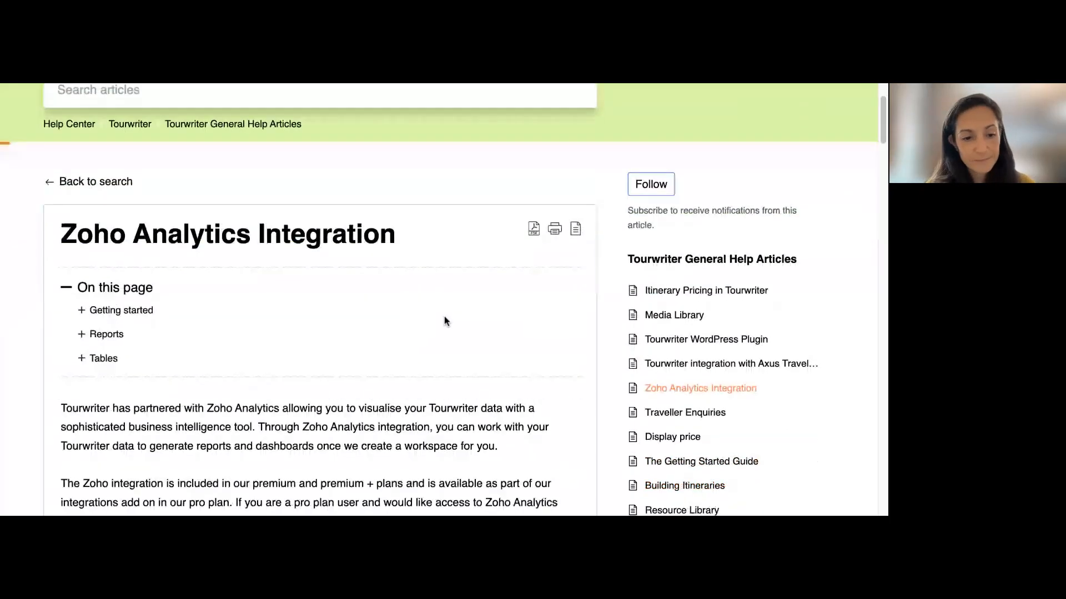
scroll(444, 316, down, 10)
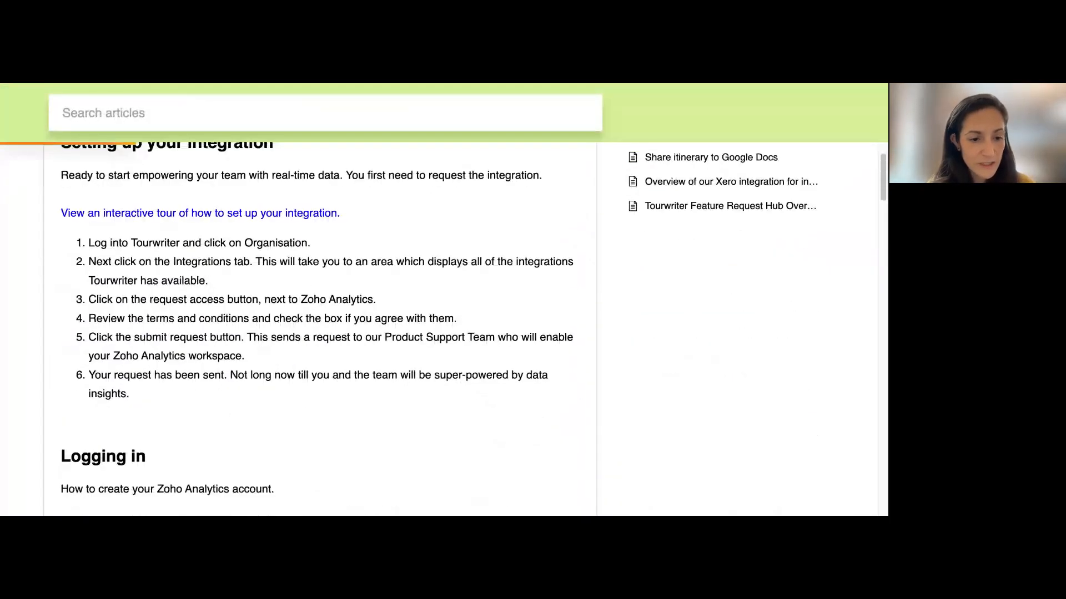
scroll(472, 328, down, 2)
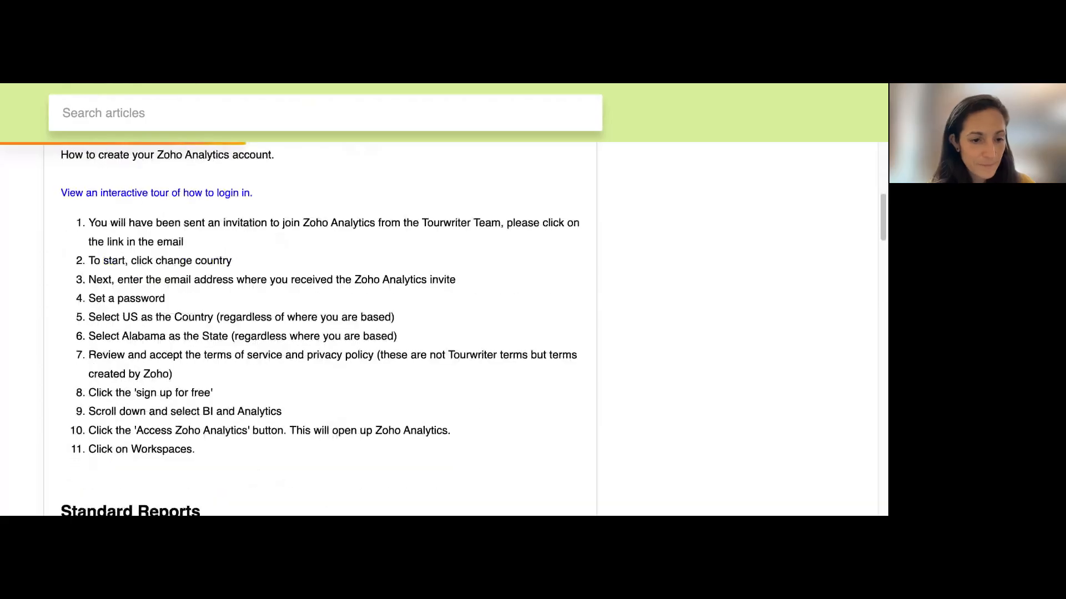
scroll(328, 328, down, 12)
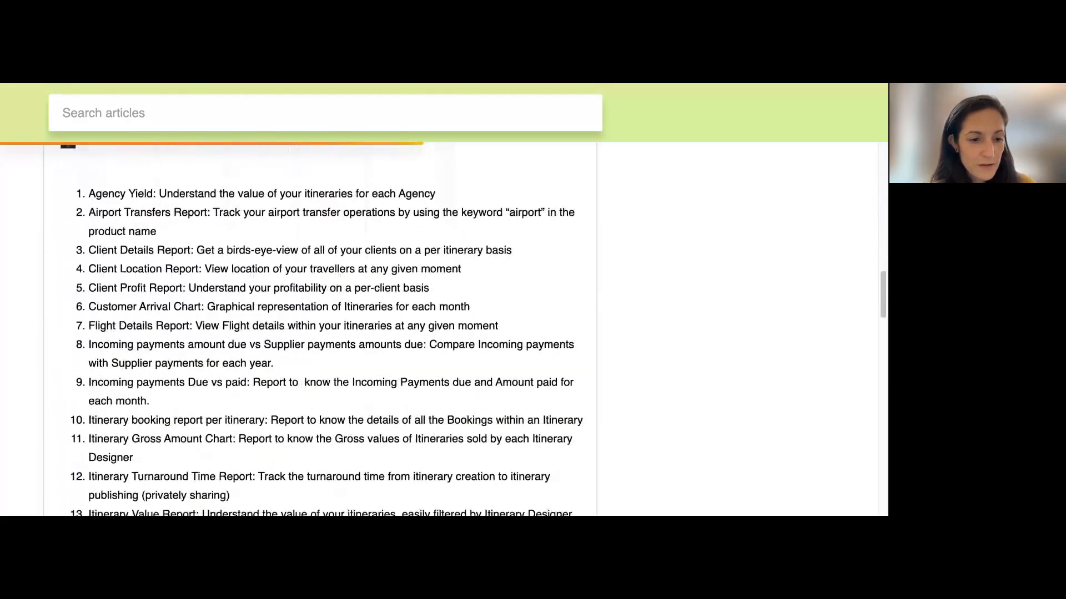
scroll(328, 327, down, 3)
scroll(170, 205, up, 10)
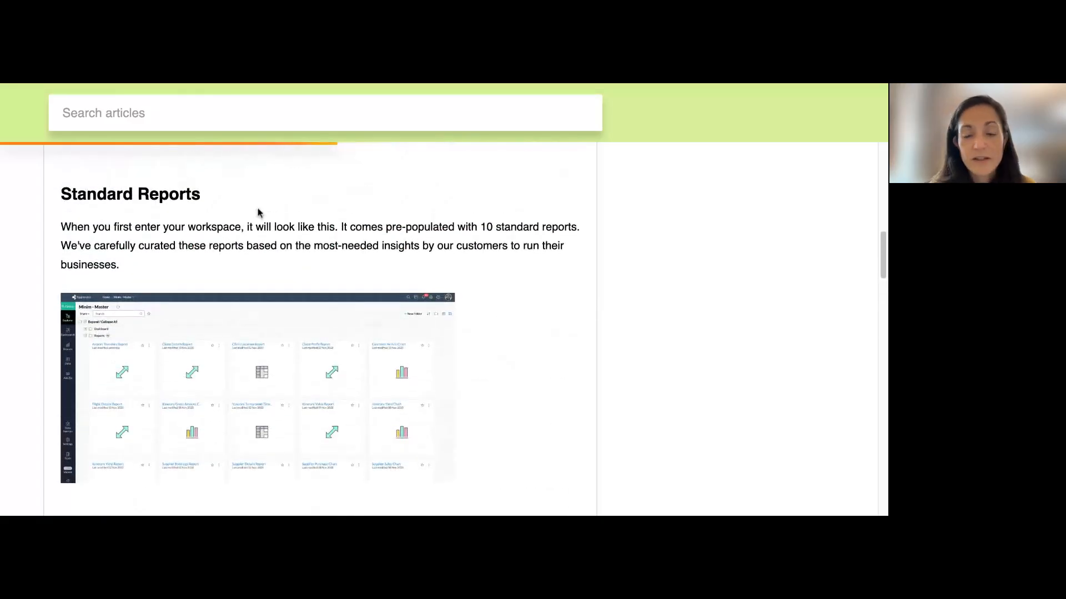
scroll(416, 228, down, 4)
scroll(415, 226, down, 6)
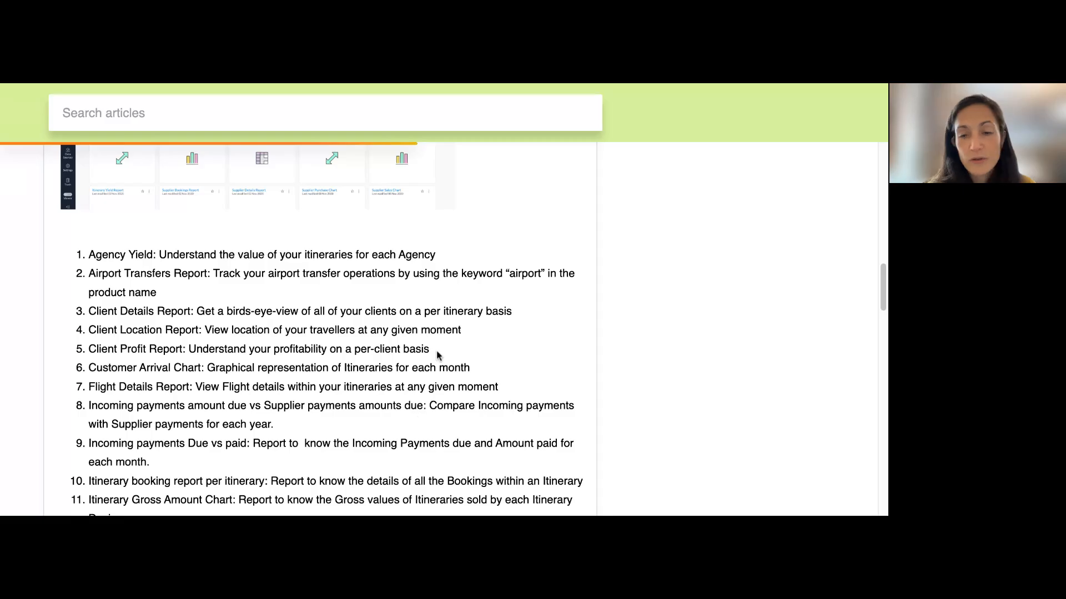
scroll(441, 351, down, 4)
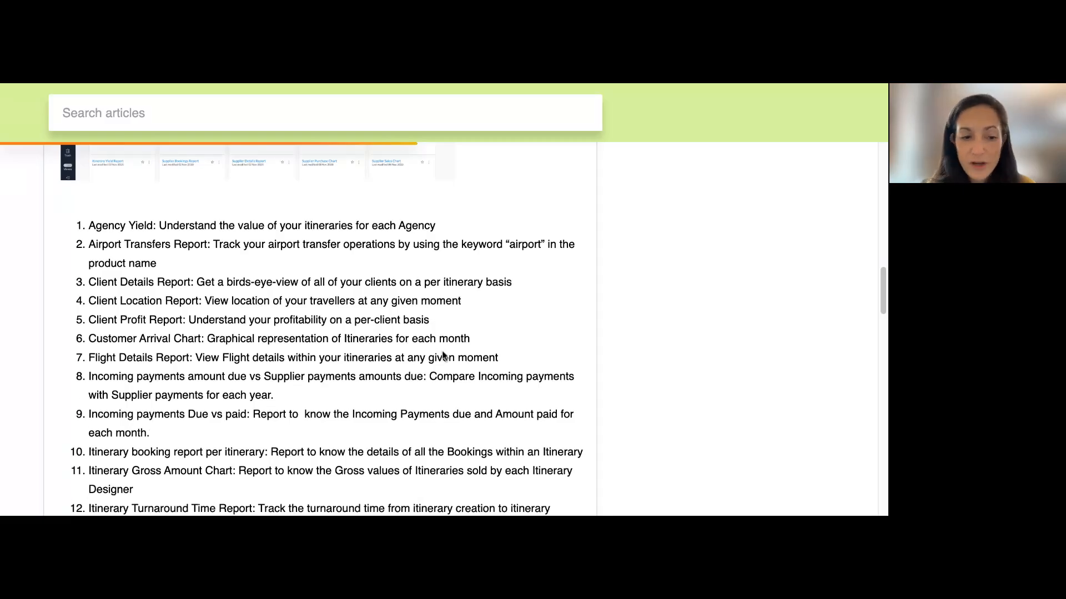
scroll(357, 365, down, 5)
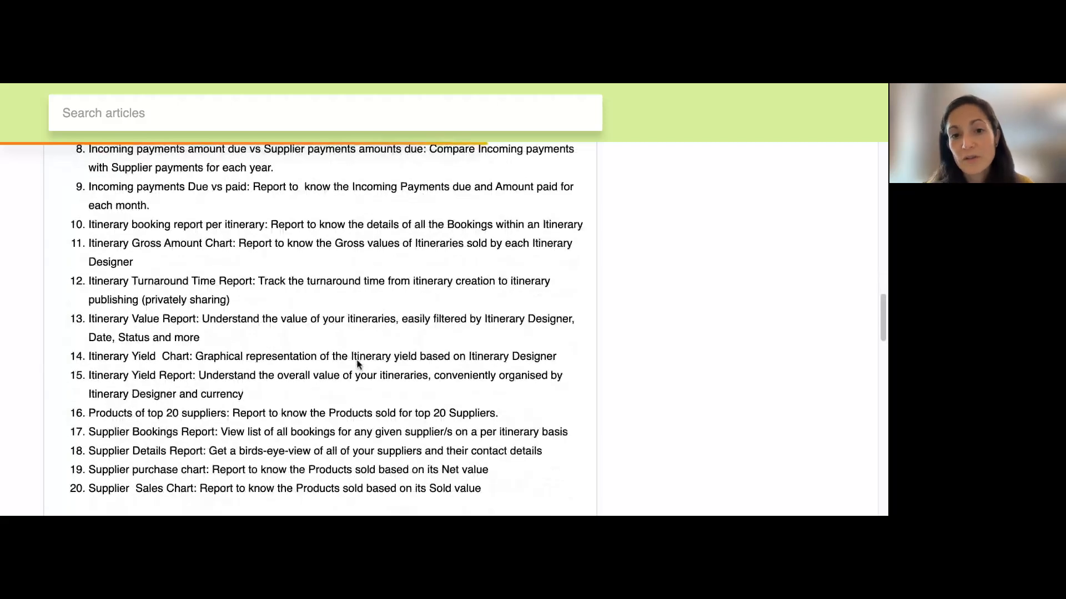
scroll(357, 365, down, 1)
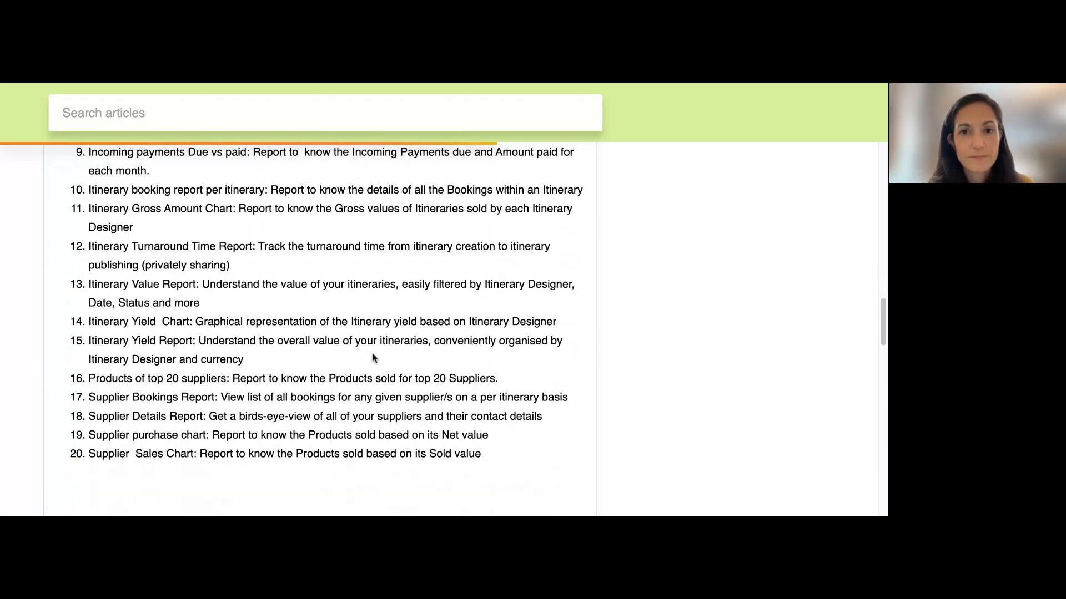
scroll(507, 357, up, 3)
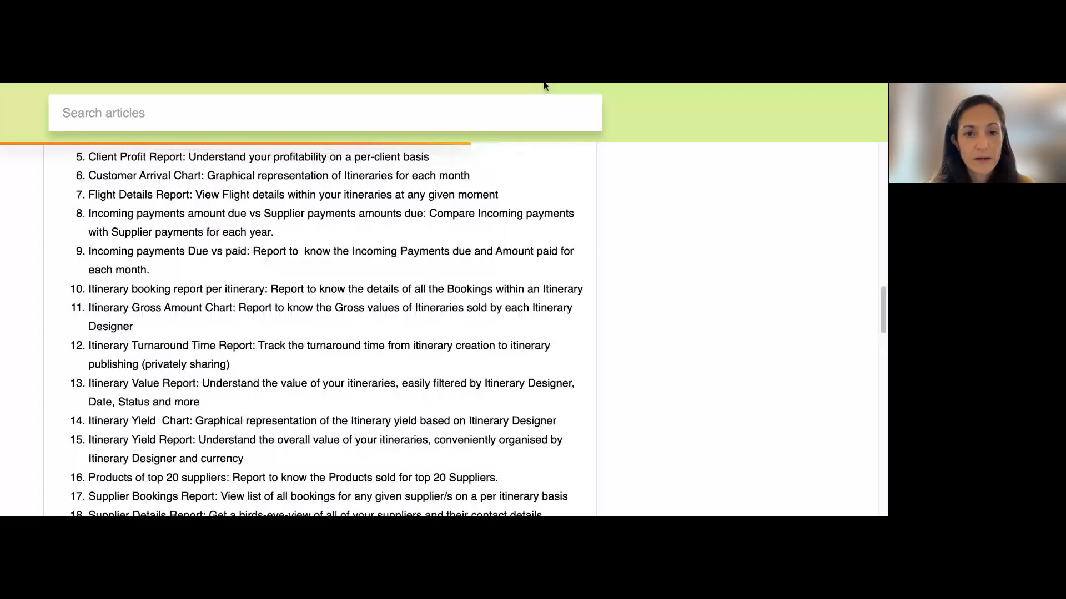
Switch back to the Zoho Analytics workspace and open the Supplier Details Report from the report list
click(544, 86)
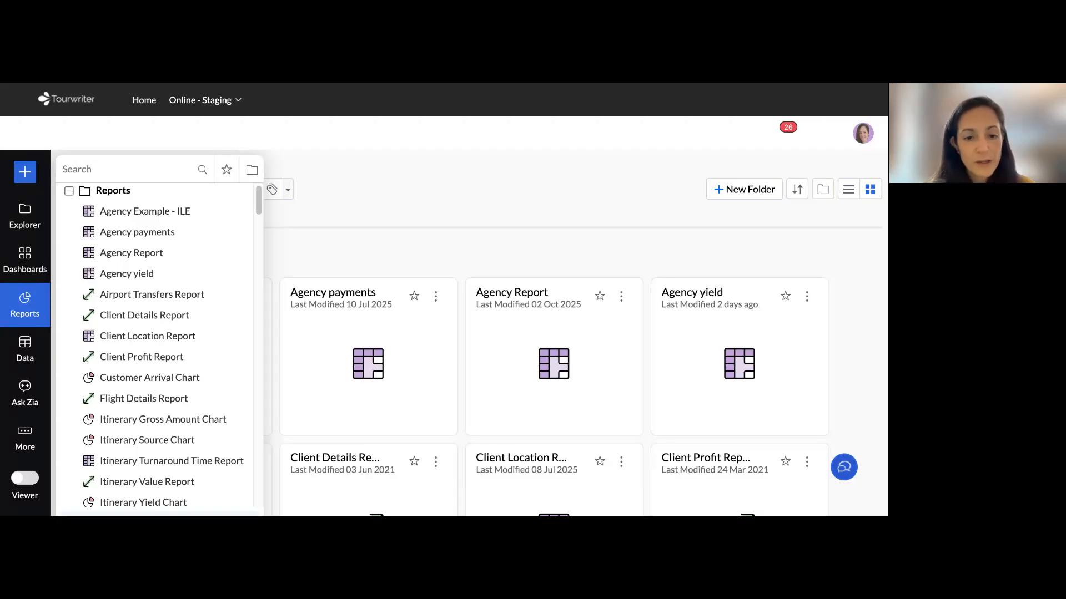
scroll(155, 344, down, 6)
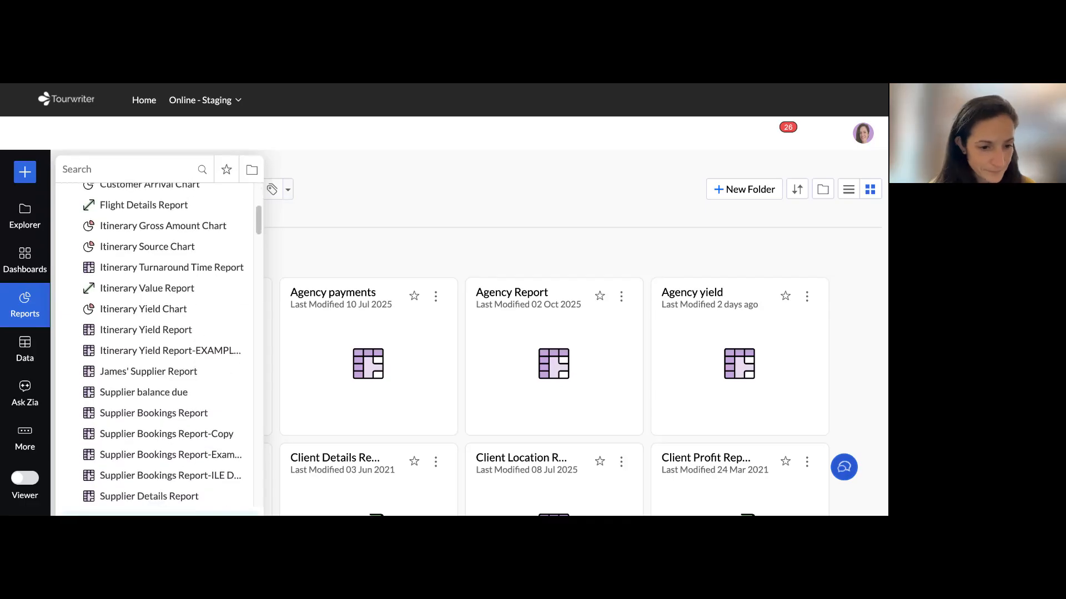
scroll(156, 344, down, 2)
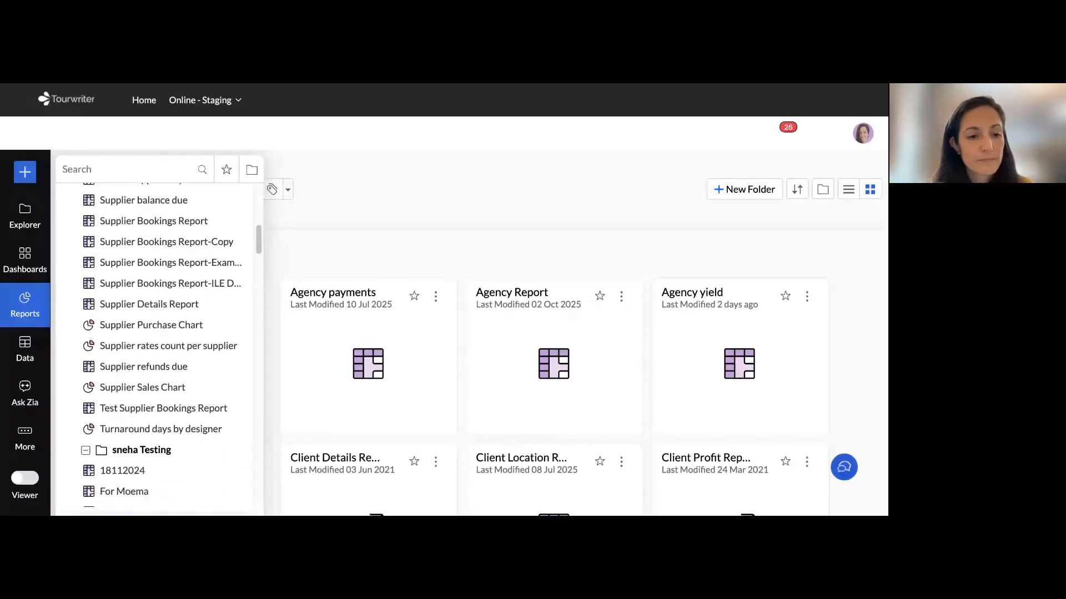
click(151, 304)
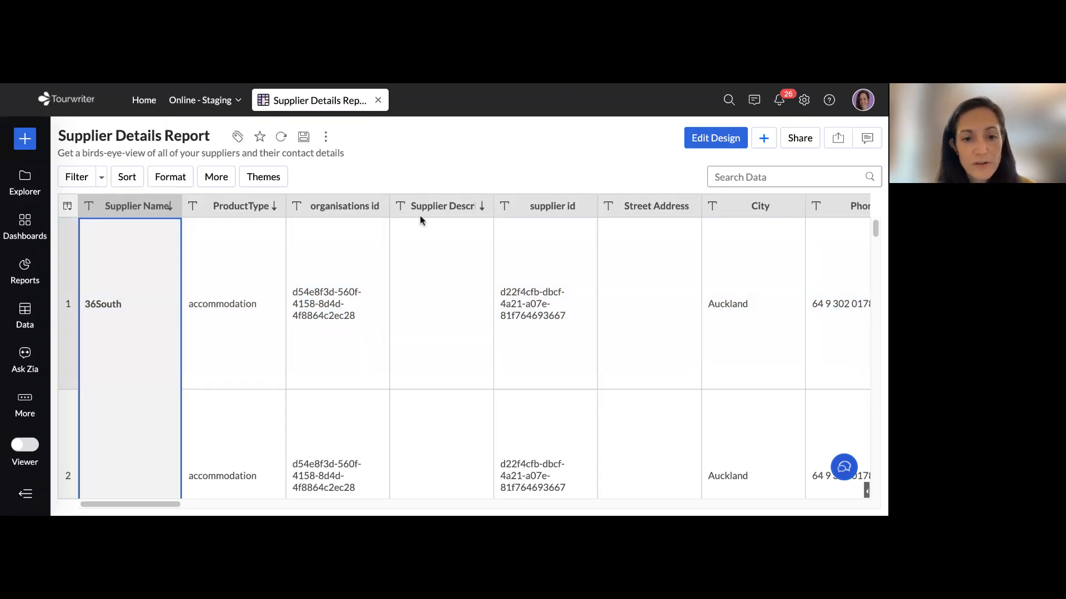
Examine all columns of the Supplier Details Report, from the supplier and product details through to rate dates, source and country
scroll(427, 244, down, 1)
scroll(427, 244, right, 1)
scroll(433, 259, right, 12)
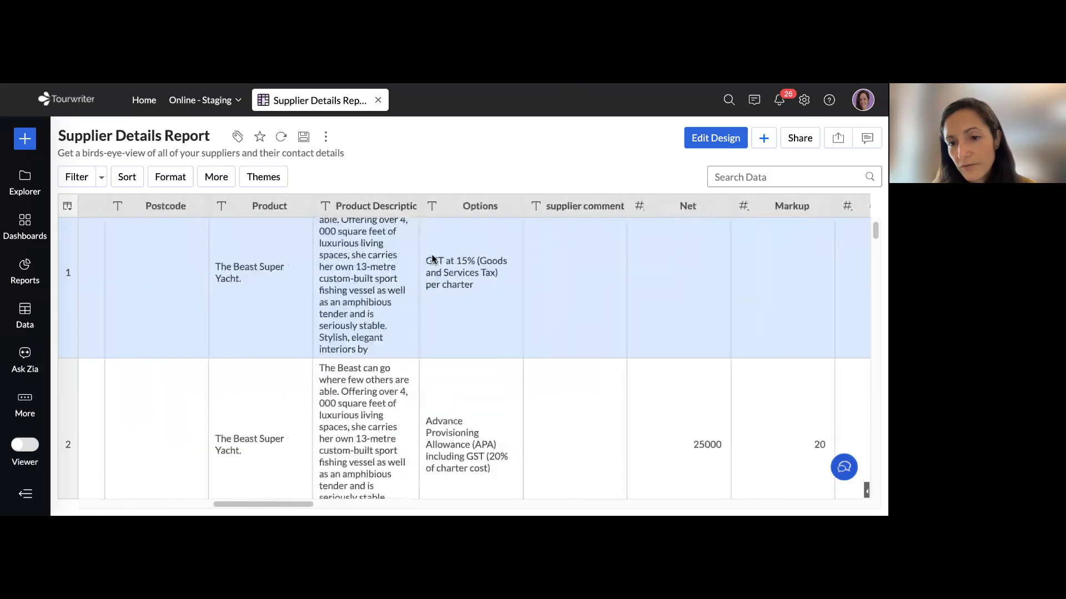
scroll(433, 259, right, 12)
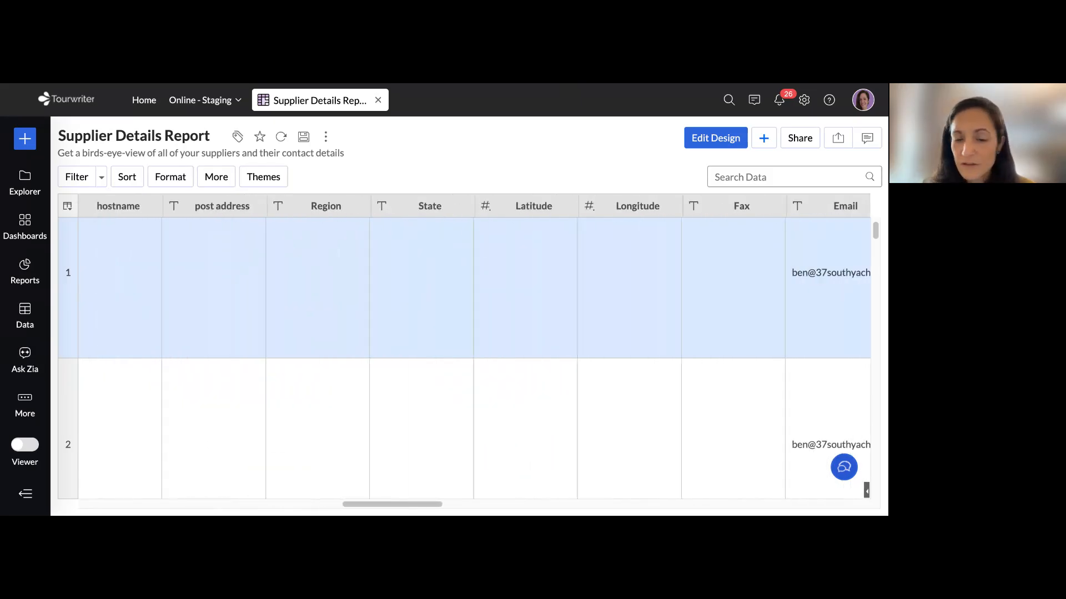
scroll(434, 259, right, 12)
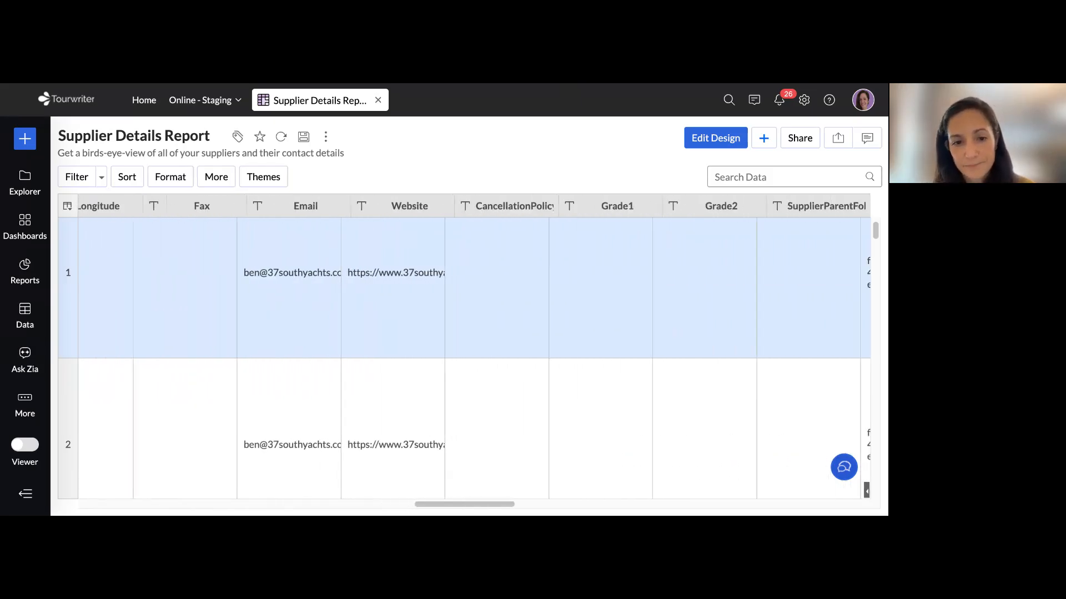
scroll(433, 260, right, 12)
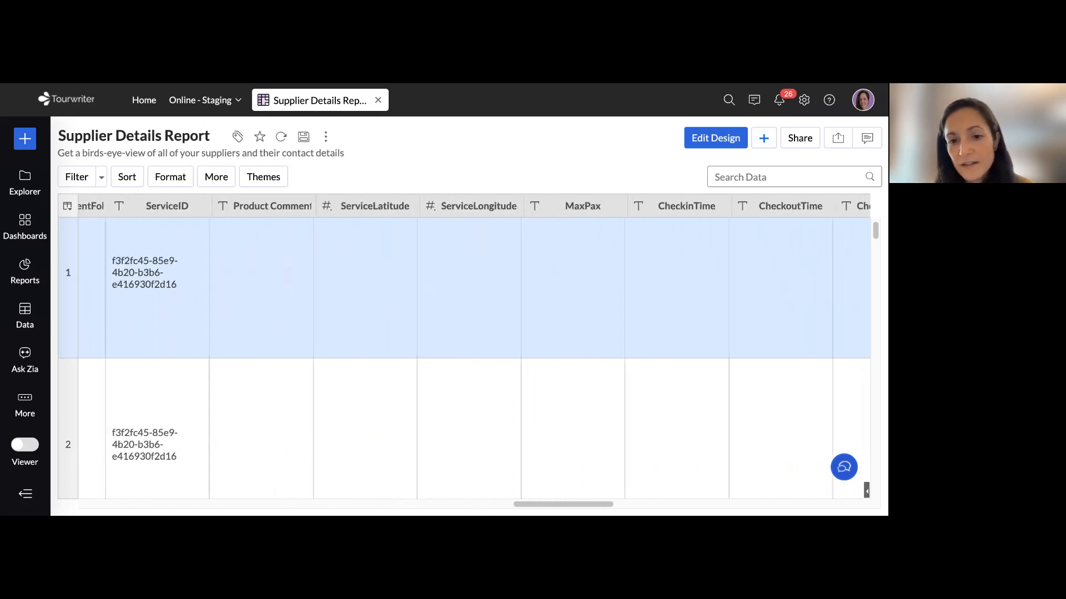
scroll(433, 259, right, 10)
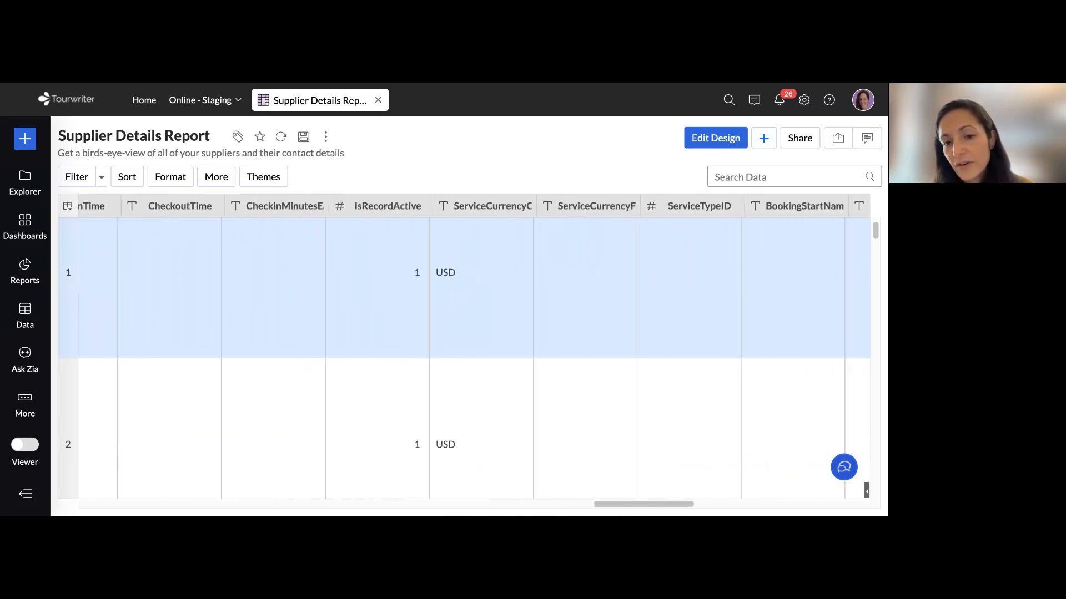
scroll(434, 259, right, 10)
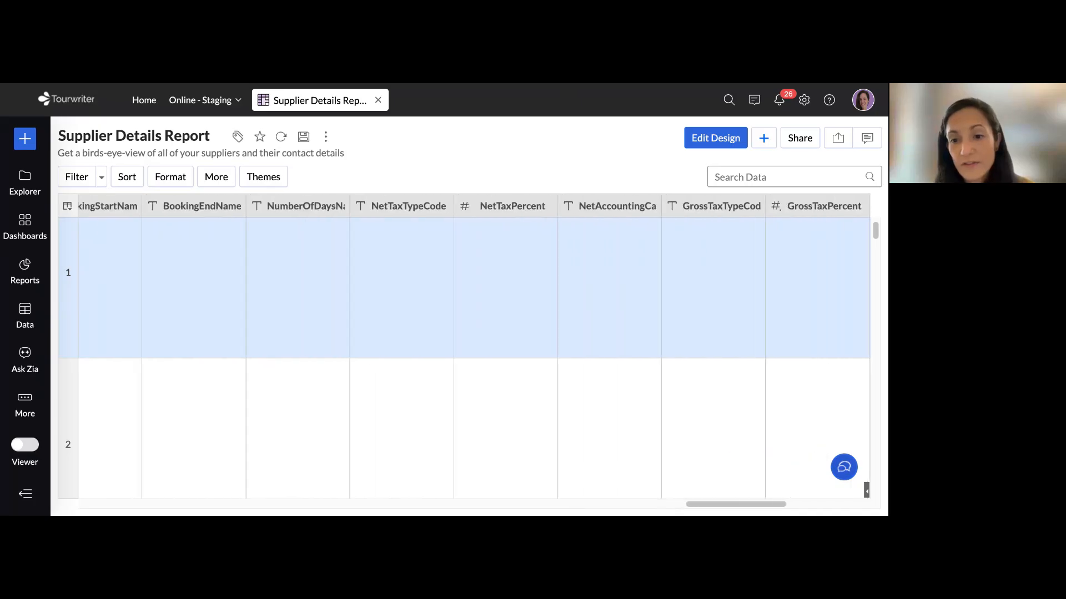
scroll(434, 259, right, 8)
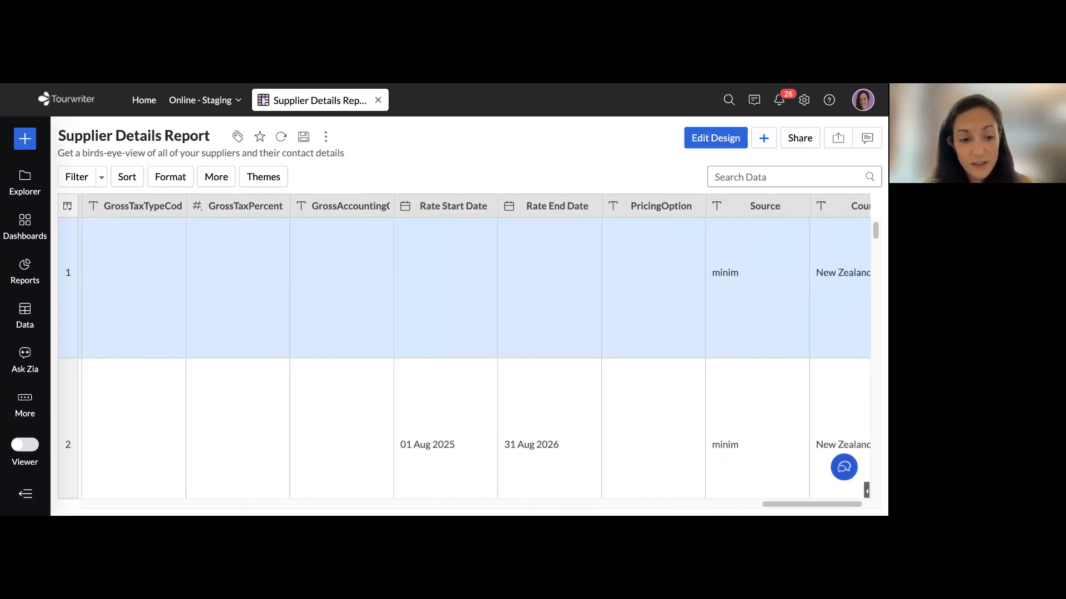
scroll(433, 259, right, 1)
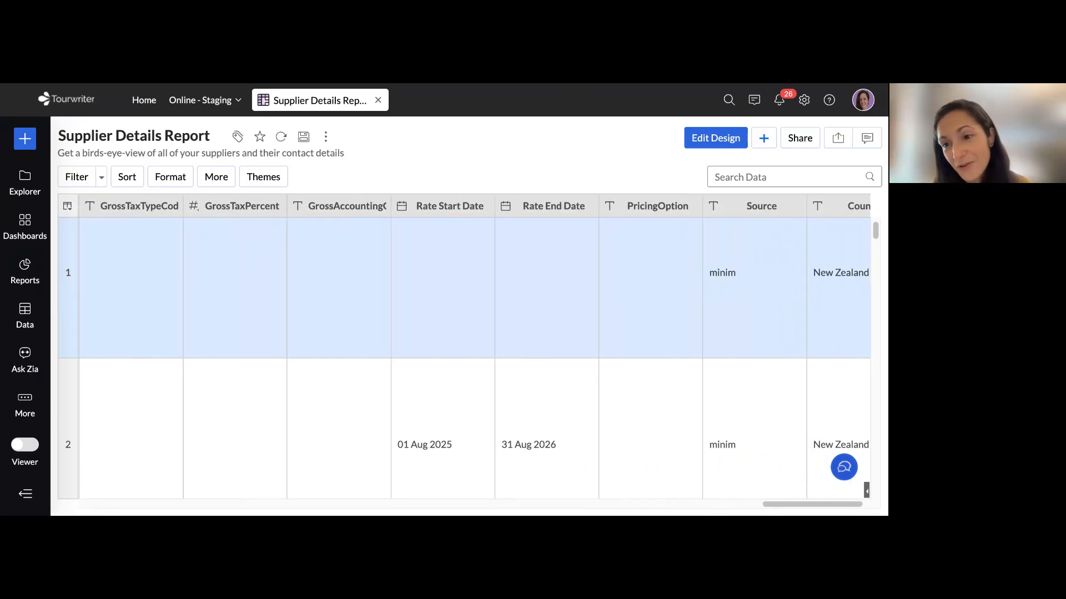
Review the Supplier Details Report's columns from Country back to the product, options and pricing columns
scroll(434, 259, right, 1)
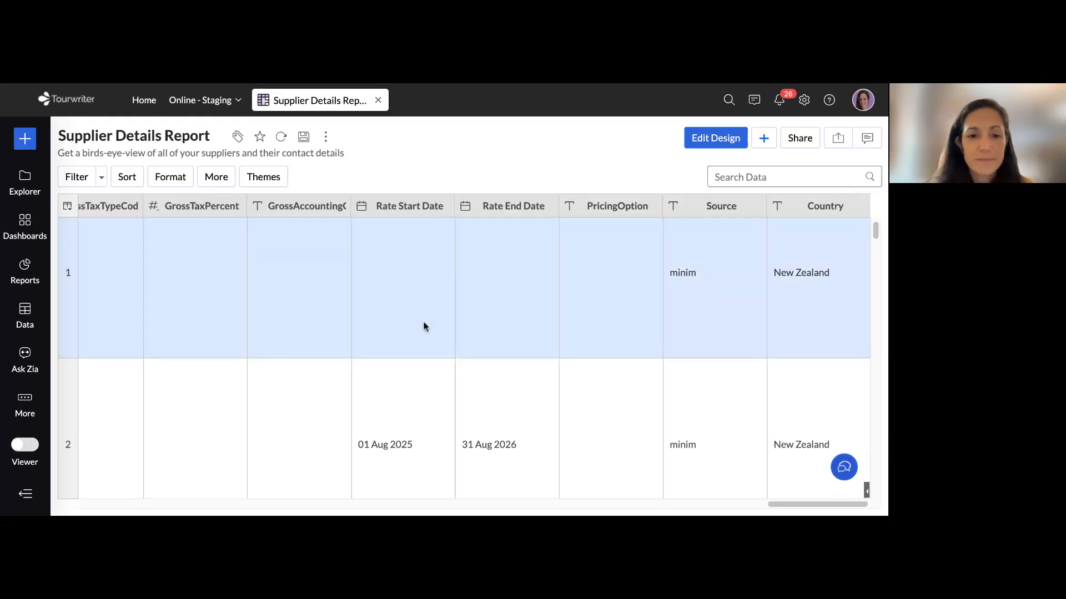
scroll(423, 325, left, 10)
scroll(424, 326, left, 10)
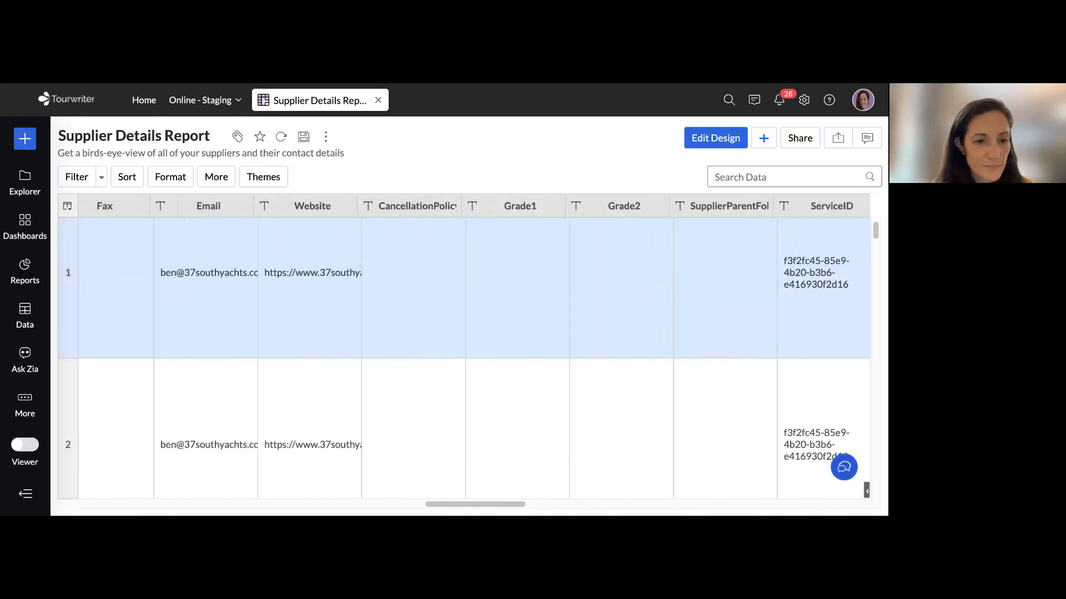
scroll(424, 326, left, 10)
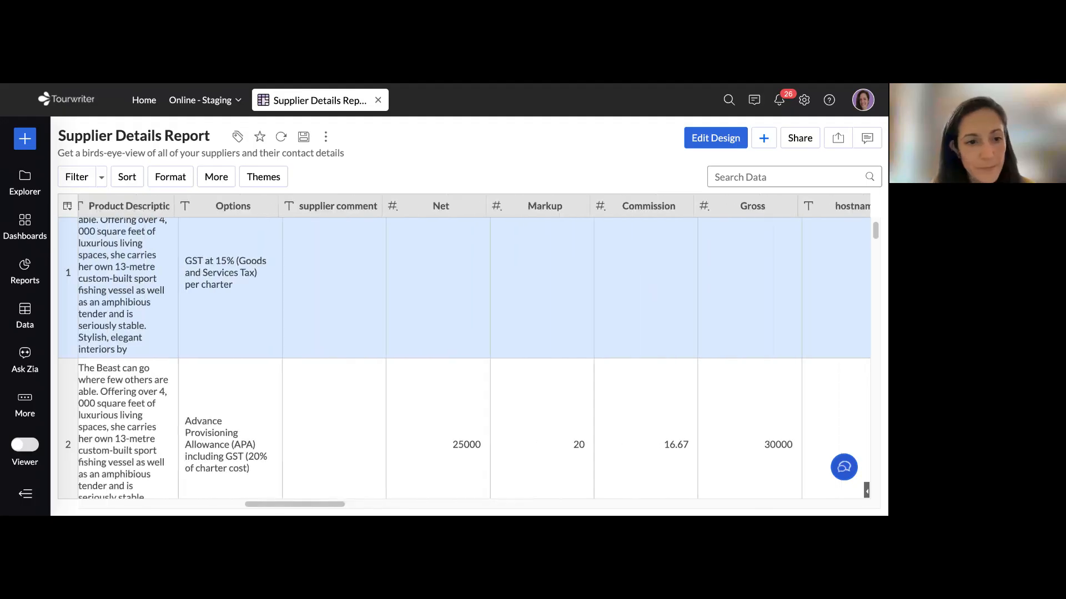
scroll(424, 326, left, 2)
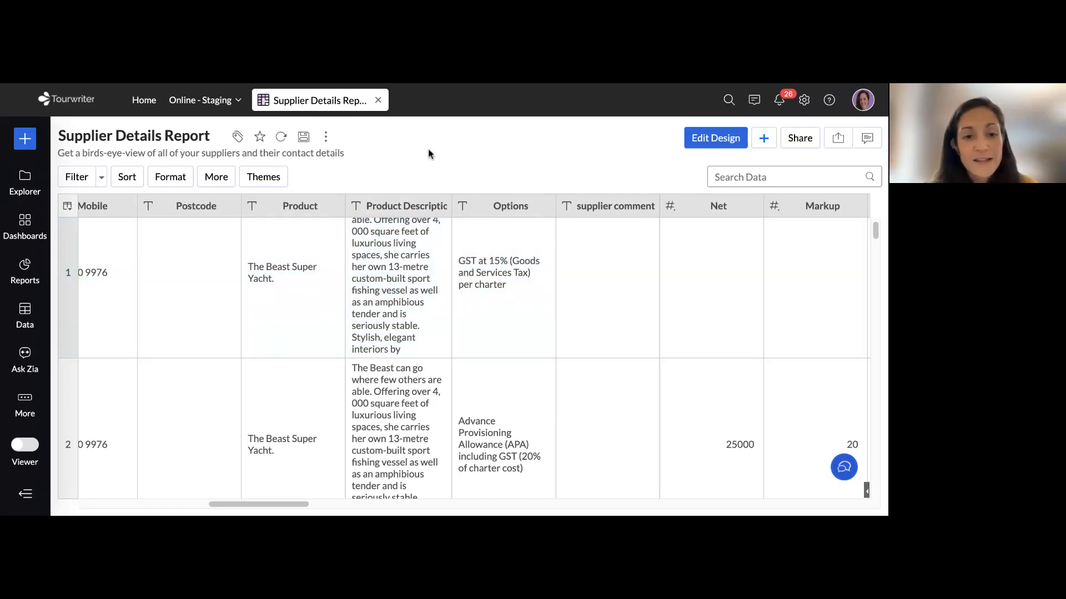
click(326, 142)
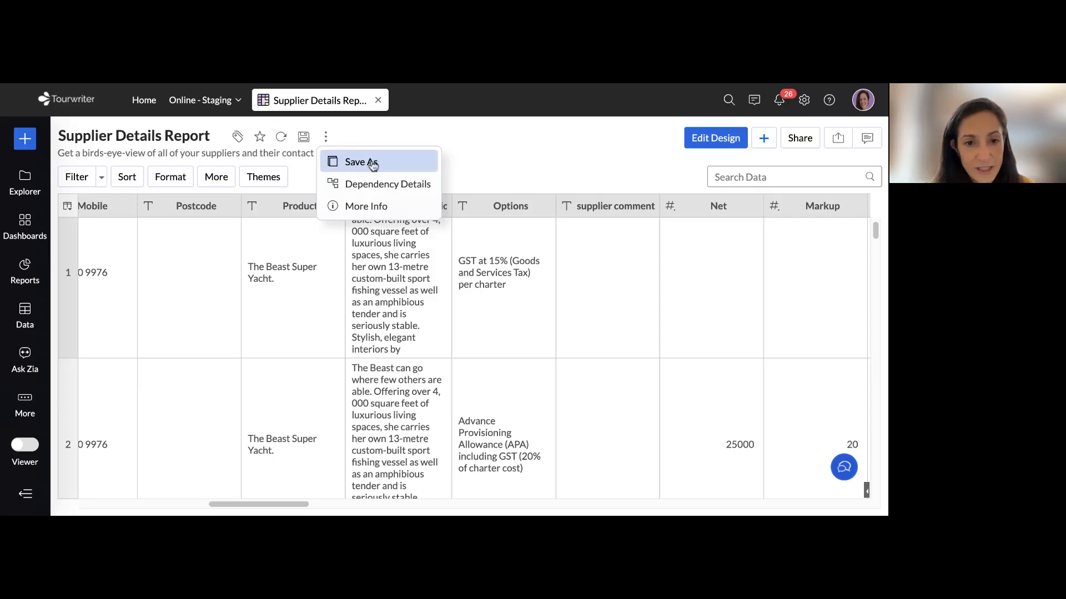
drag(372, 165, 358, 138)
click(358, 139)
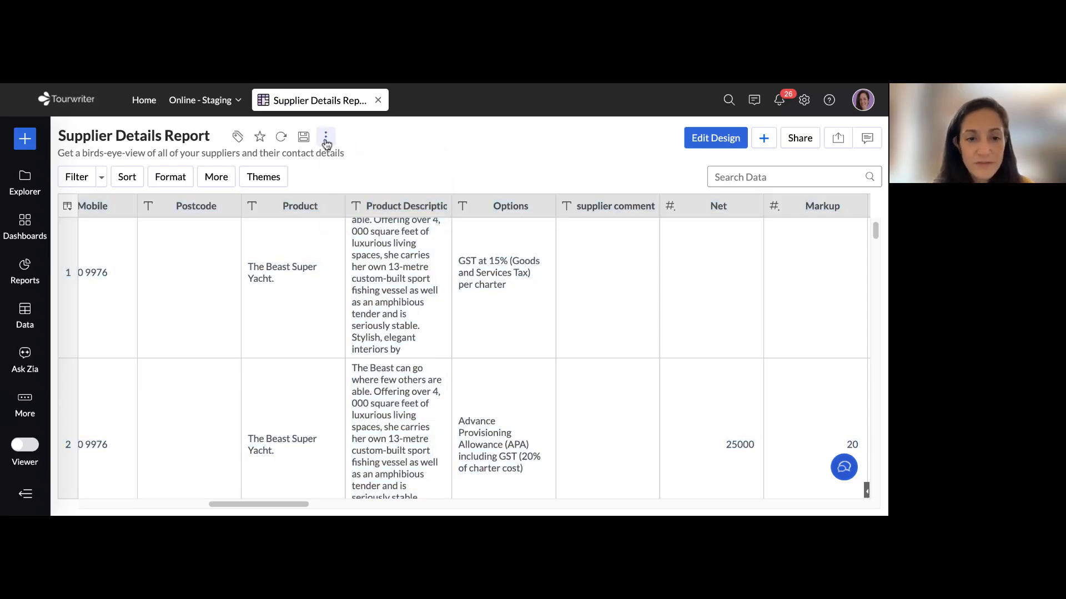
Start saving the report as a copy, replacing "Copy" in its name with the presenter's first name and "Live Training"
click(327, 142)
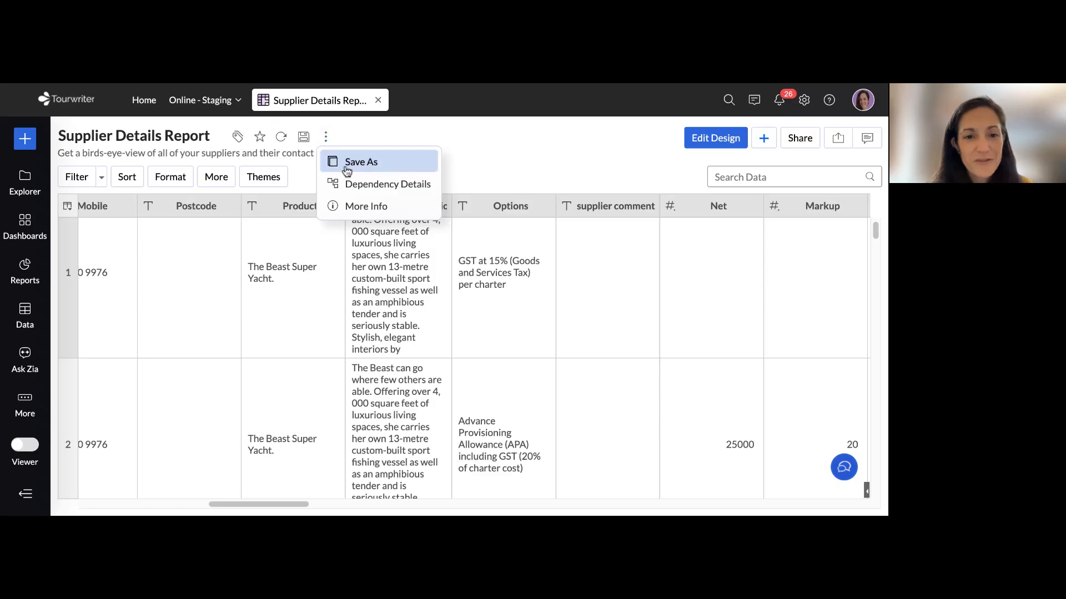
click(371, 164)
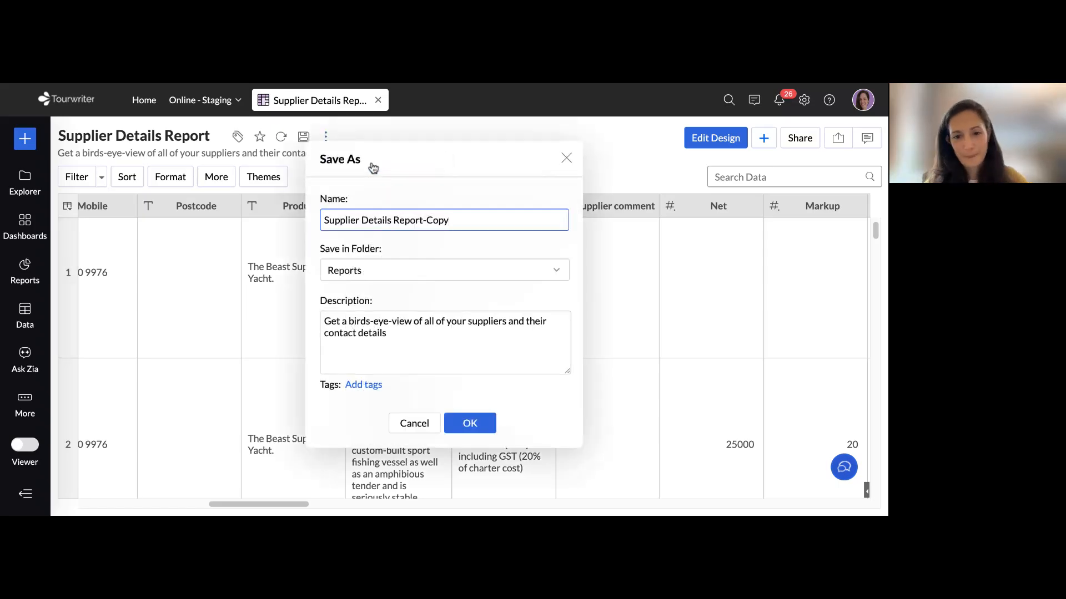
key(BackSpace)
key(BackSpace)
key(BackSpace)
key(BackSpace)
text(J)
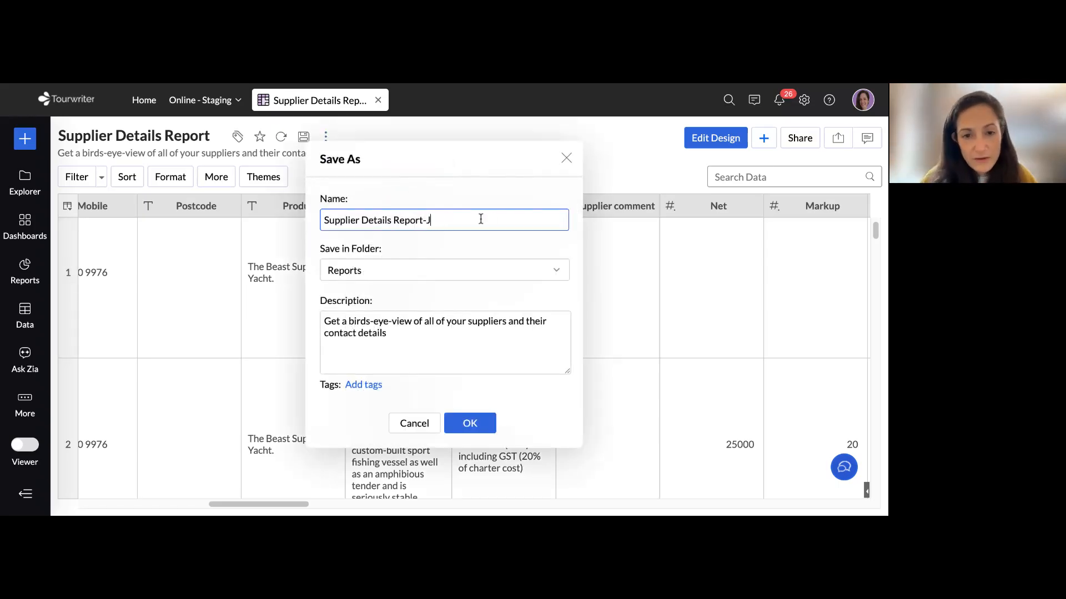
text(ess Live T)
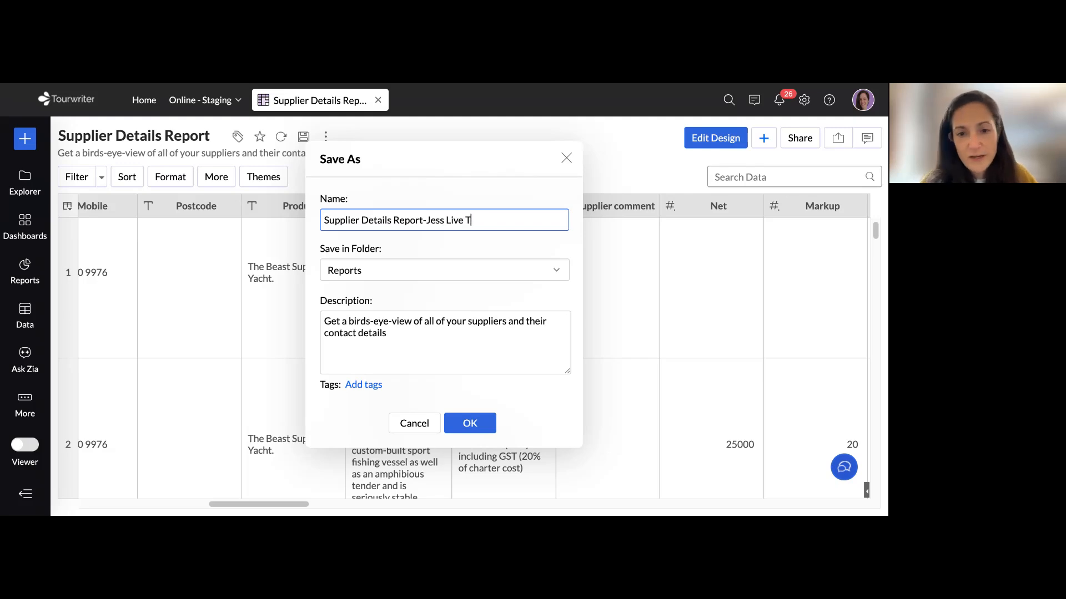
text(raining)
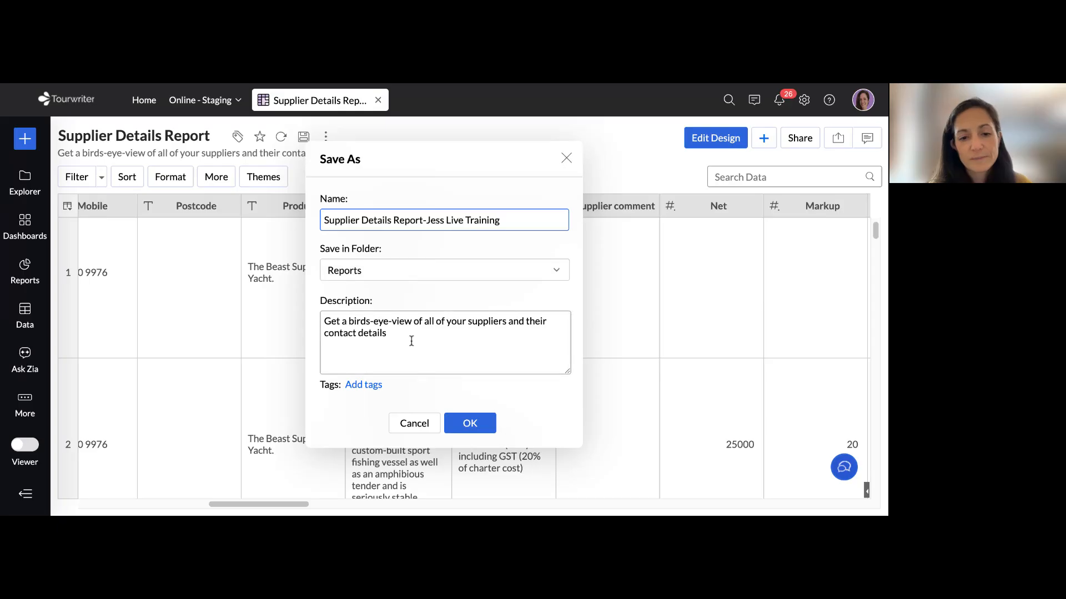
Replace the copy's description with the two presenters' first names followed by "Webinar Jan 22", and save it in the Reports folder
drag(411, 341, 304, 323)
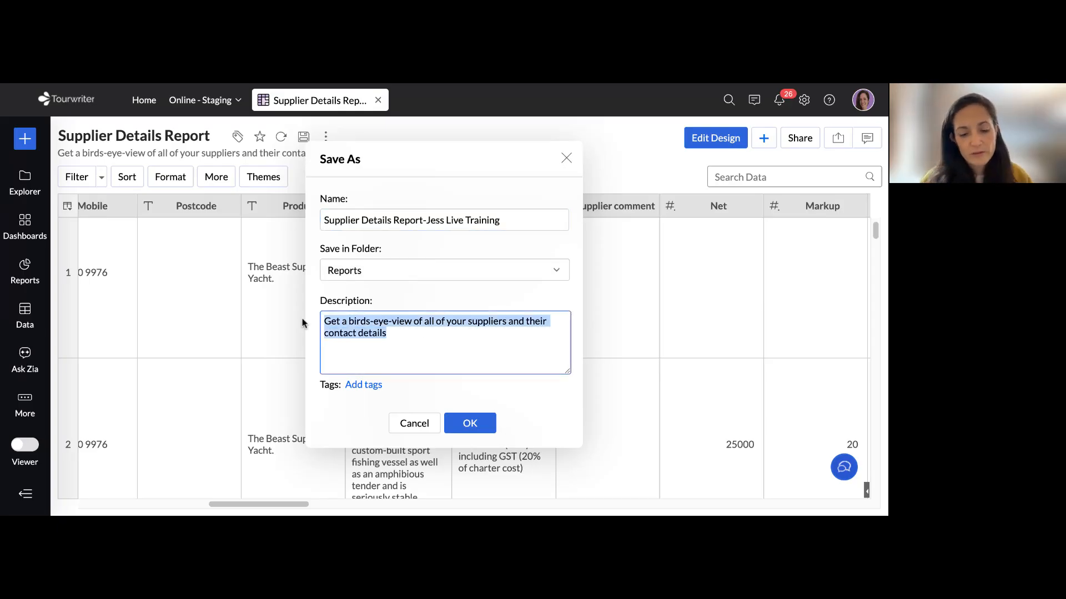
text(Jess and Sajjan We)
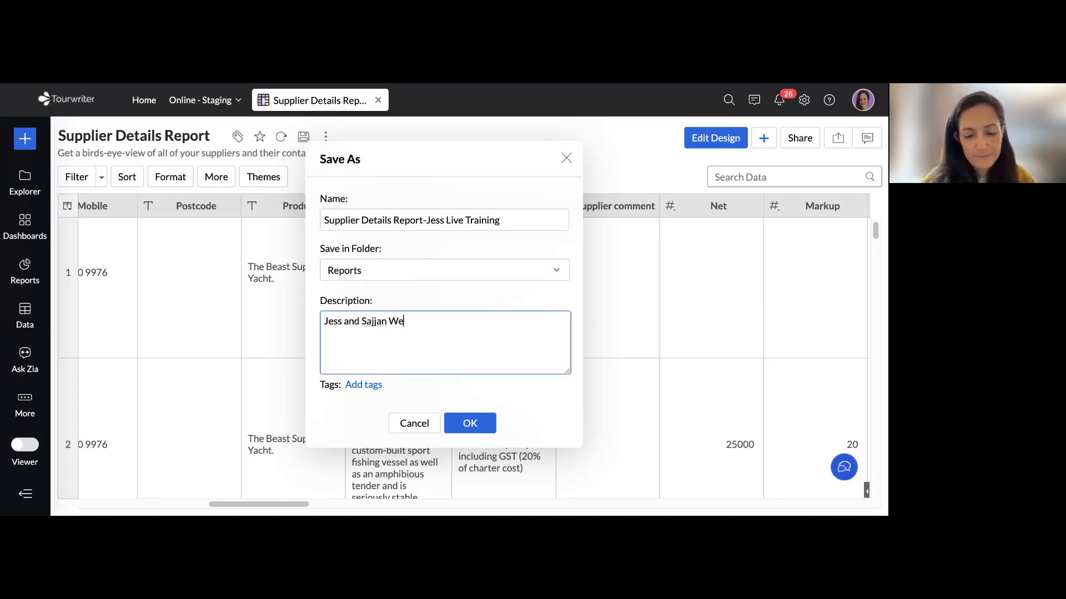
text(binar Jan 22)
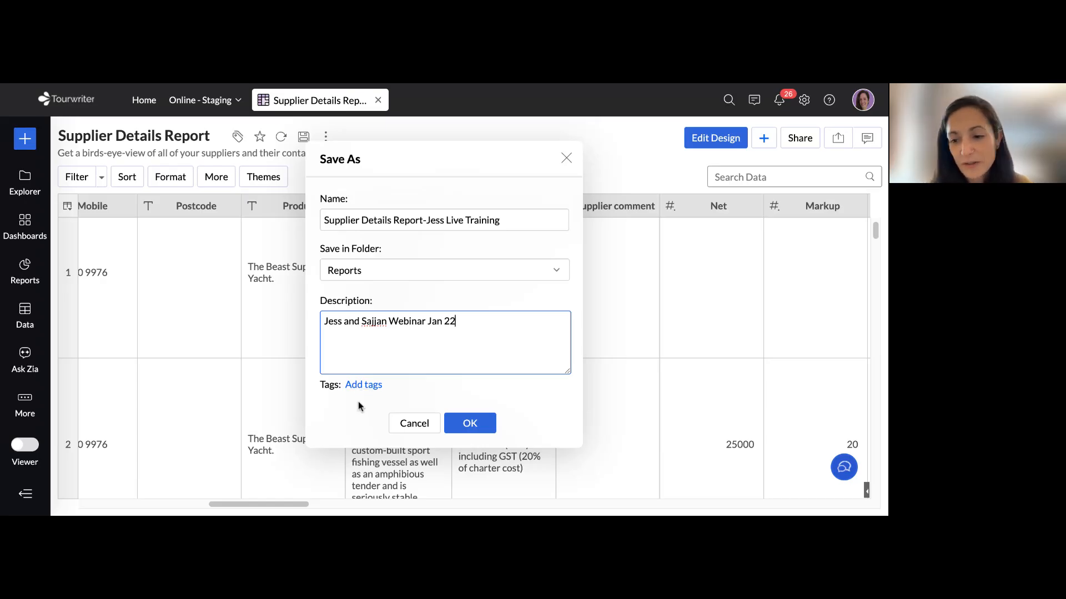
click(477, 428)
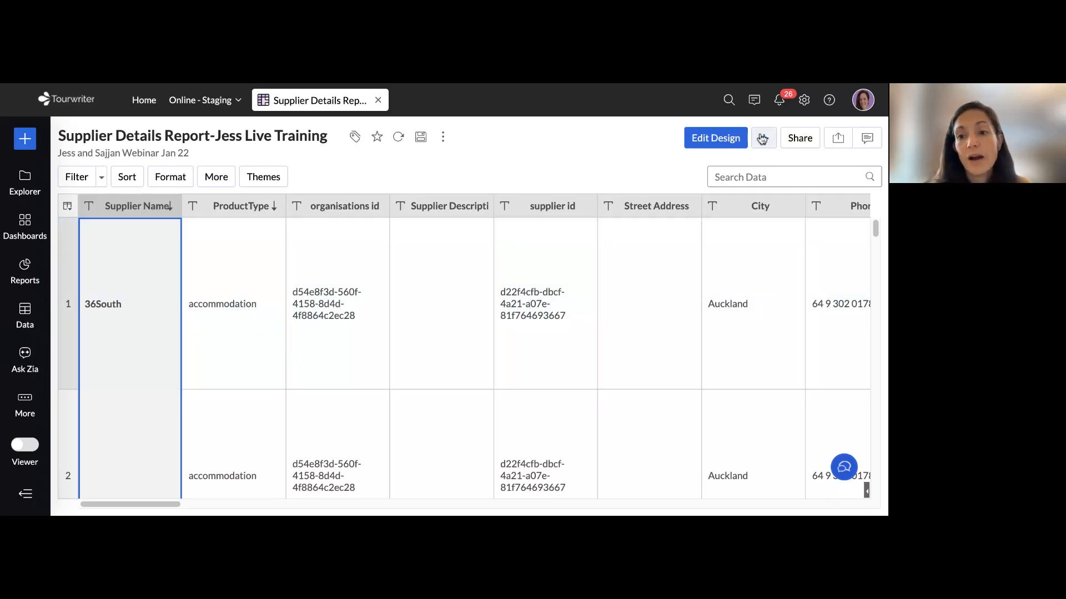
Open the copied report's design for editing and review the available SupplierRatesDetail columns and those used in the report
click(717, 140)
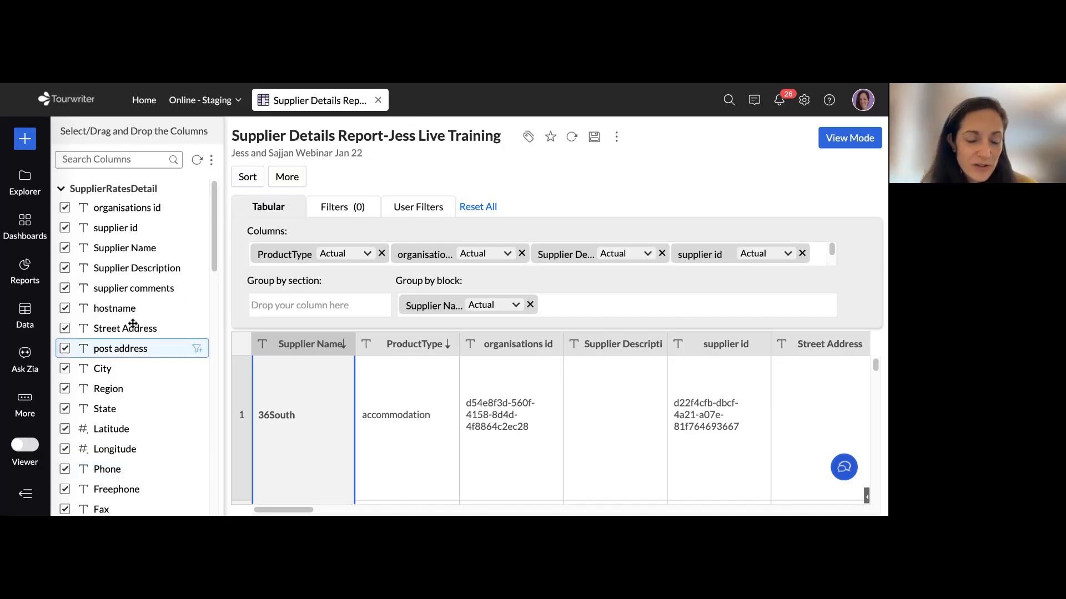
scroll(136, 228, down, 5)
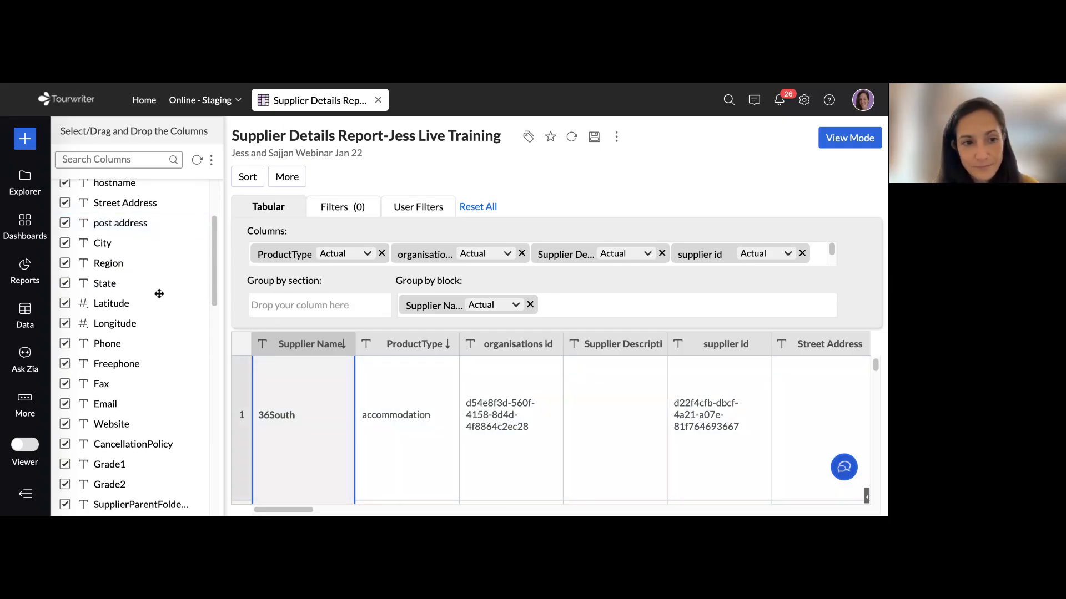
scroll(124, 286, up, 5)
scroll(124, 289, up, 1)
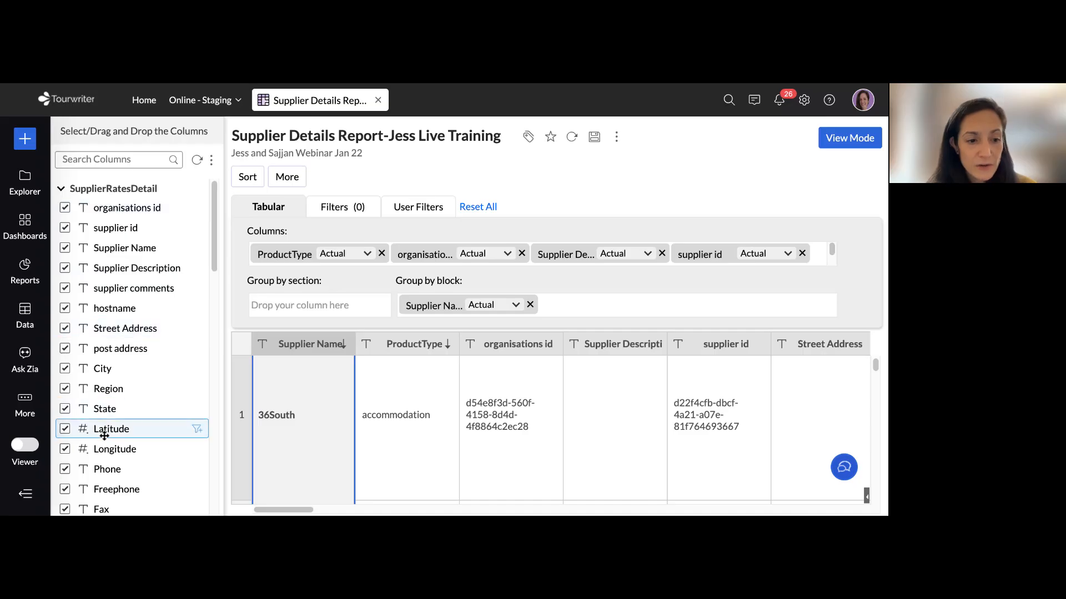
click(249, 232)
drag(249, 234, 288, 238)
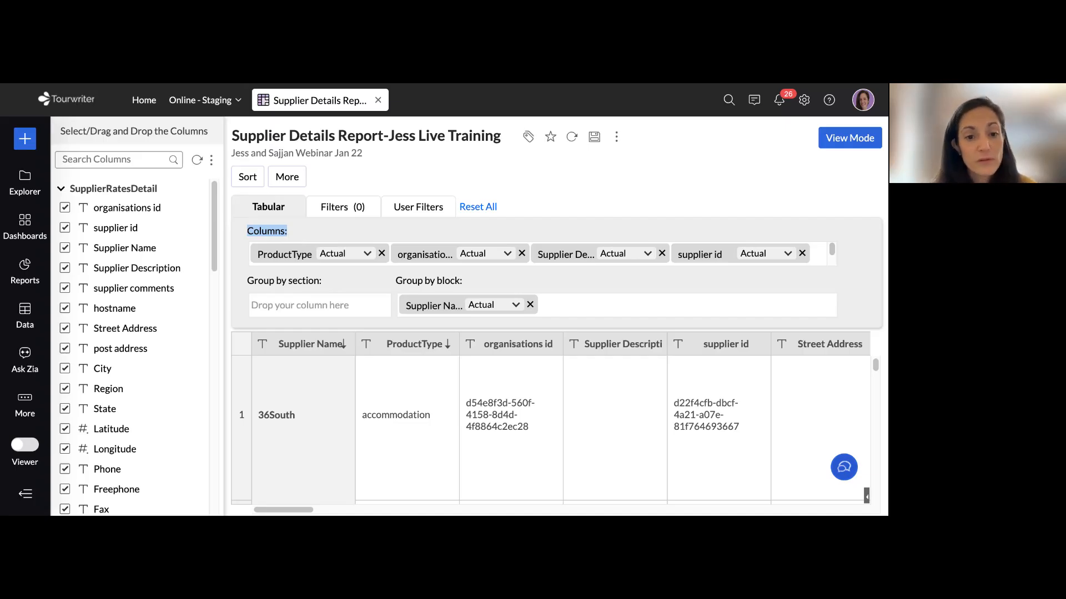
scroll(833, 250, down, 2)
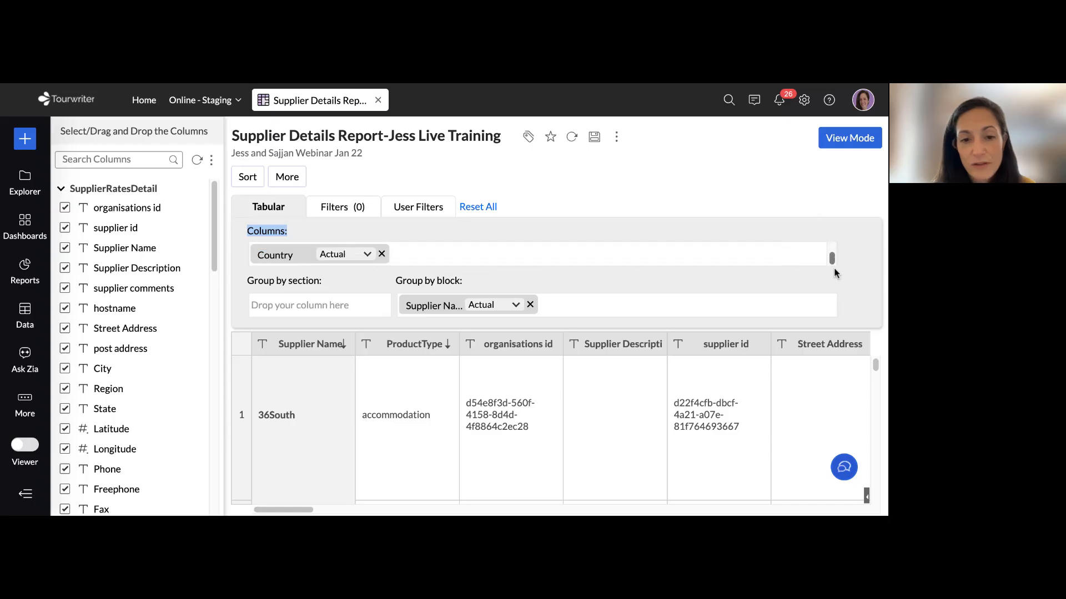
scroll(833, 255, up, 2)
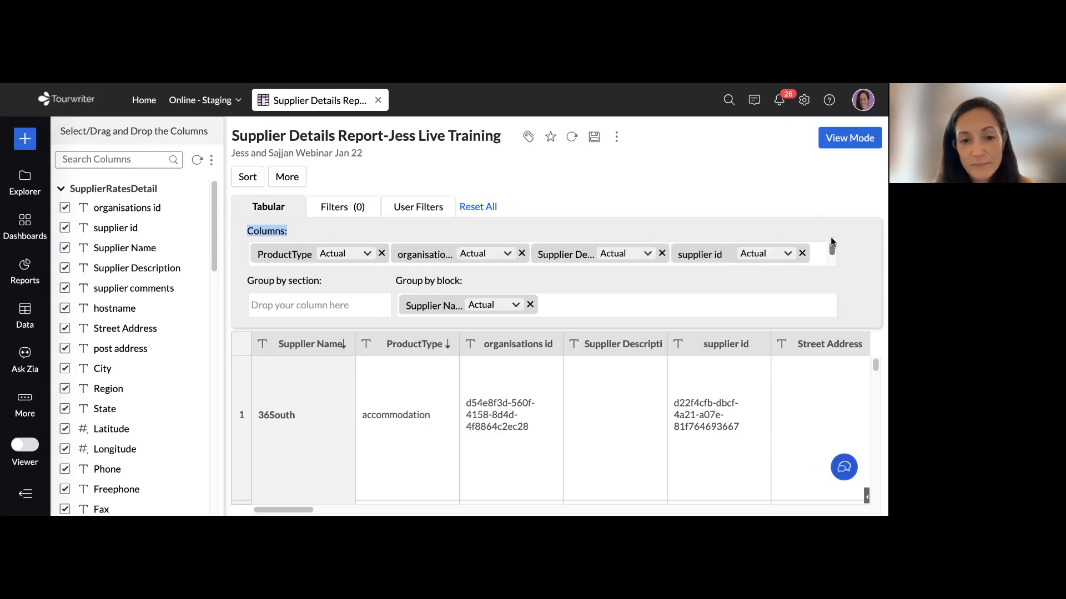
Remove the organisations id, Latitude and Longitude columns from the report's design
click(523, 254)
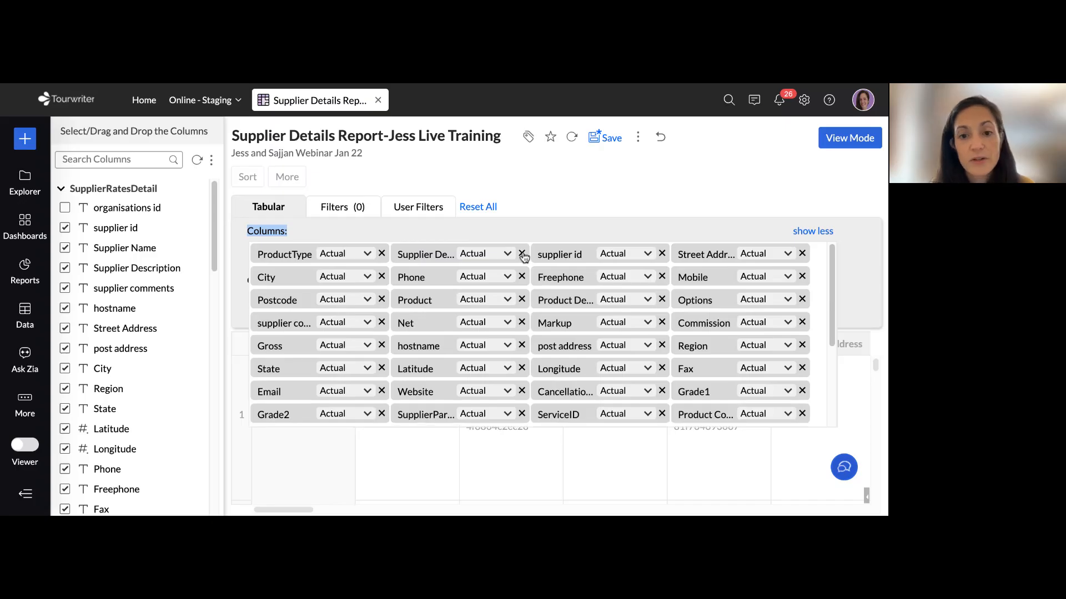
scroll(547, 355, down, 2)
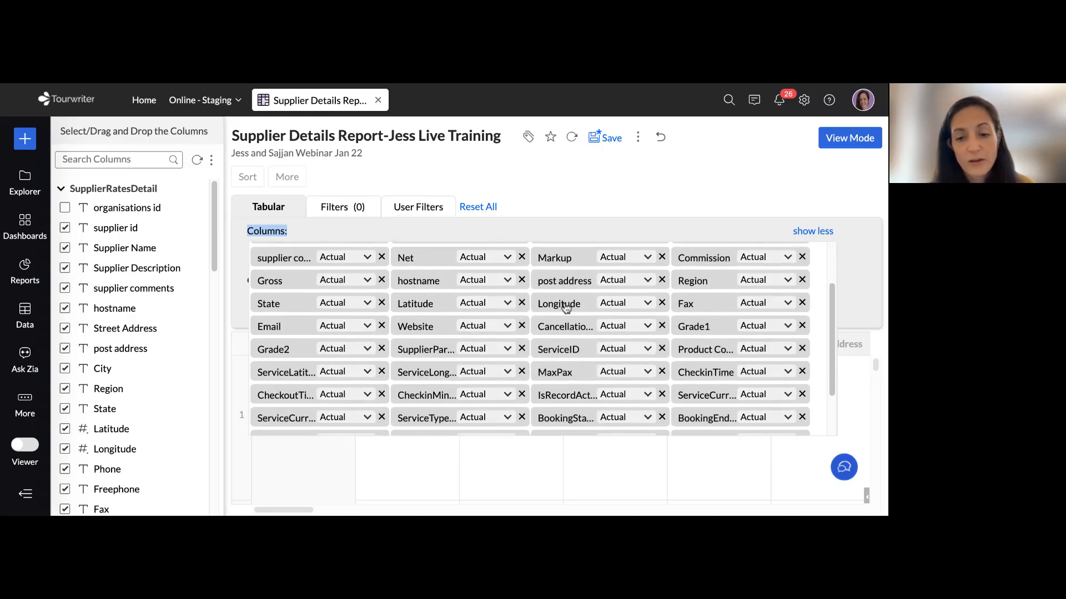
click(522, 303)
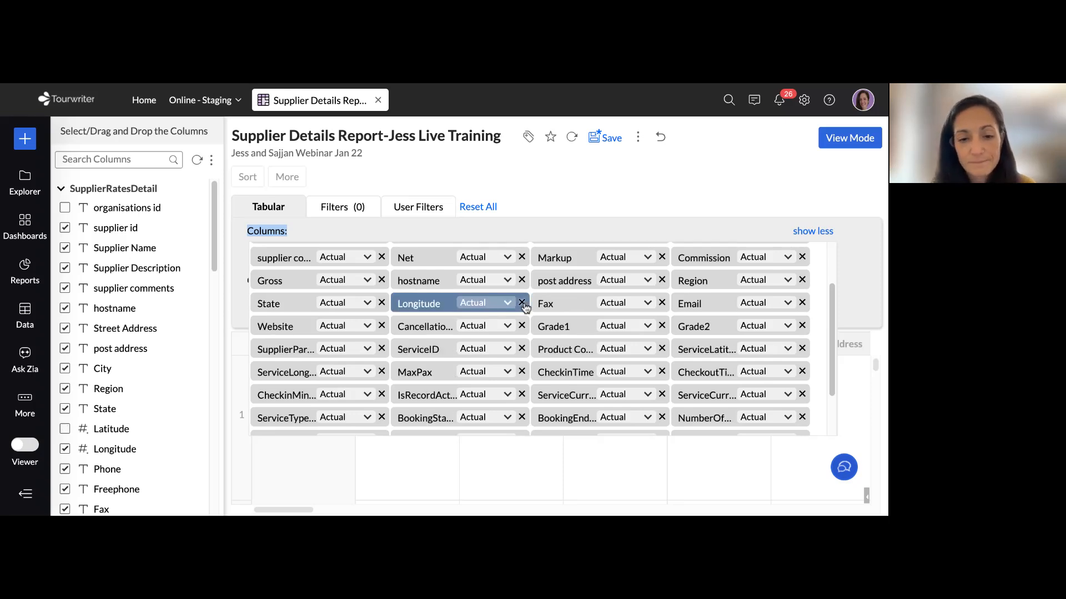
click(522, 303)
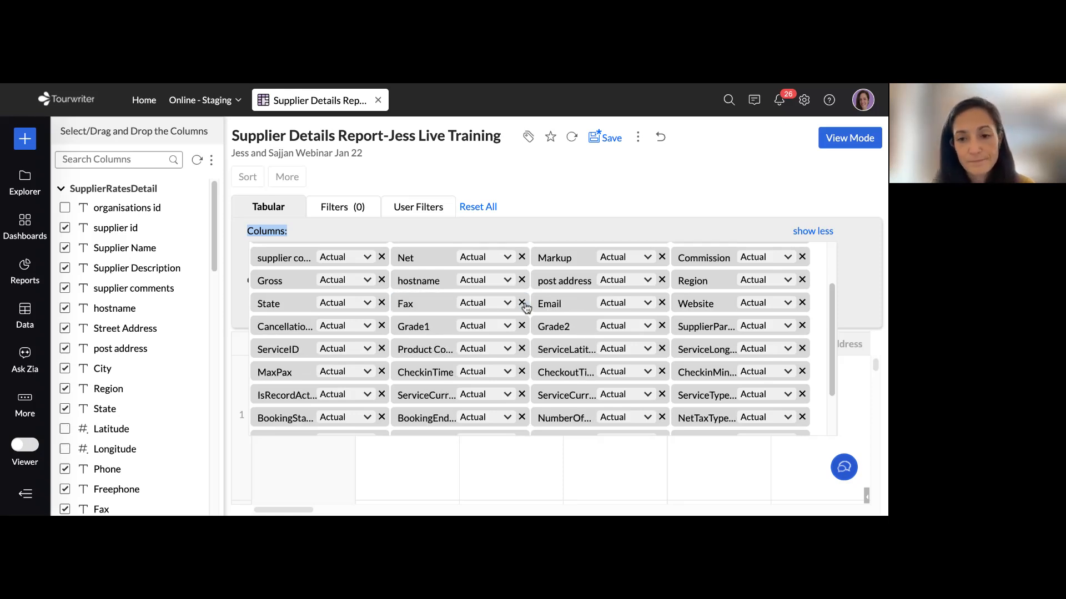
click(689, 180)
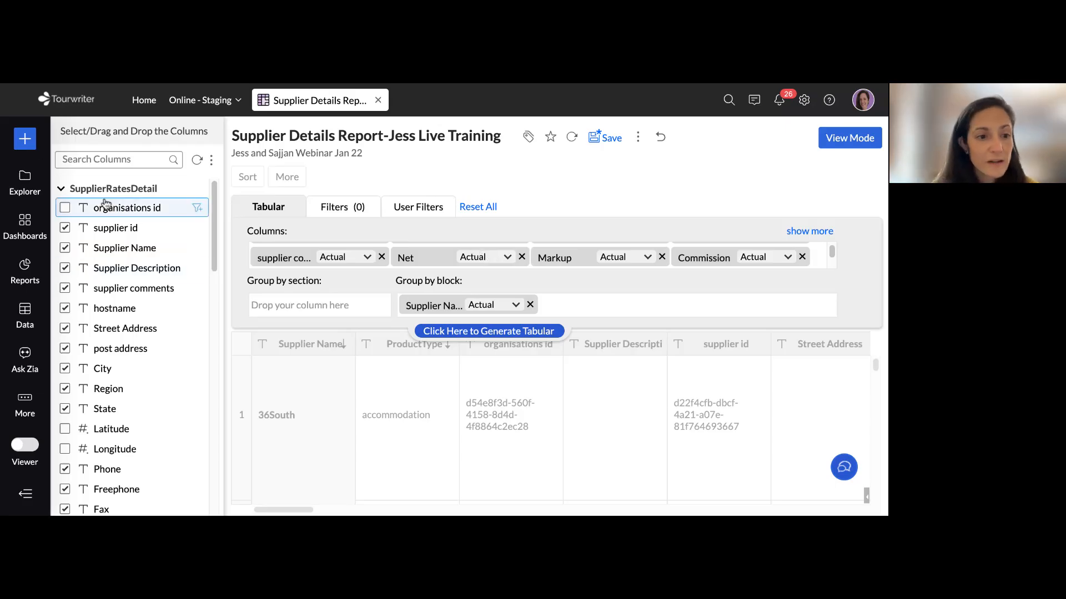
Search the available columns for "latitude" and add the Latitude column back to the report
scroll(111, 222, down, 5)
scroll(114, 238, down, 10)
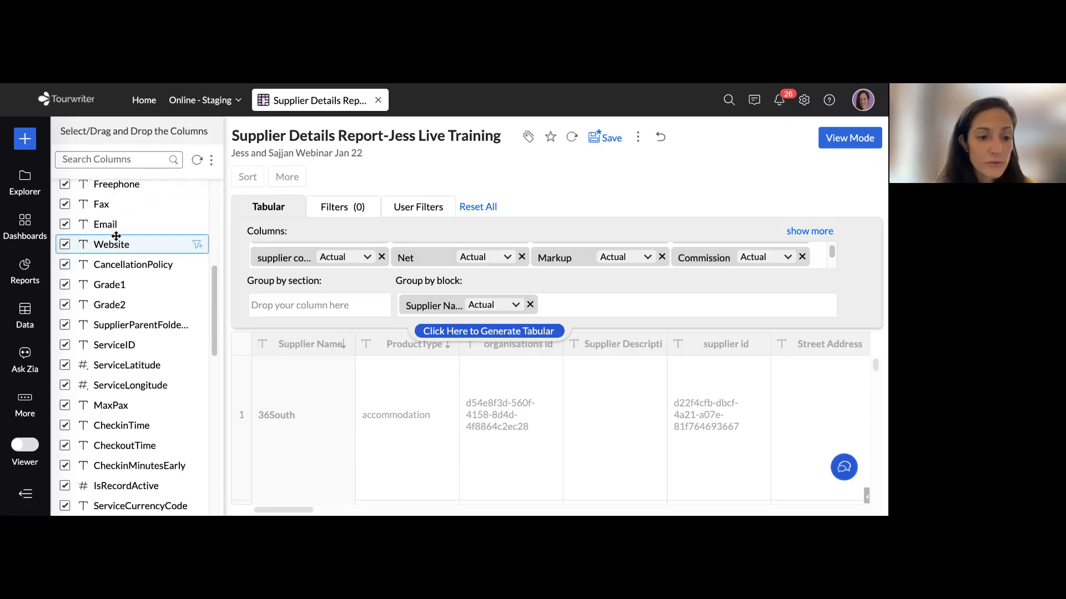
scroll(113, 239, up, 15)
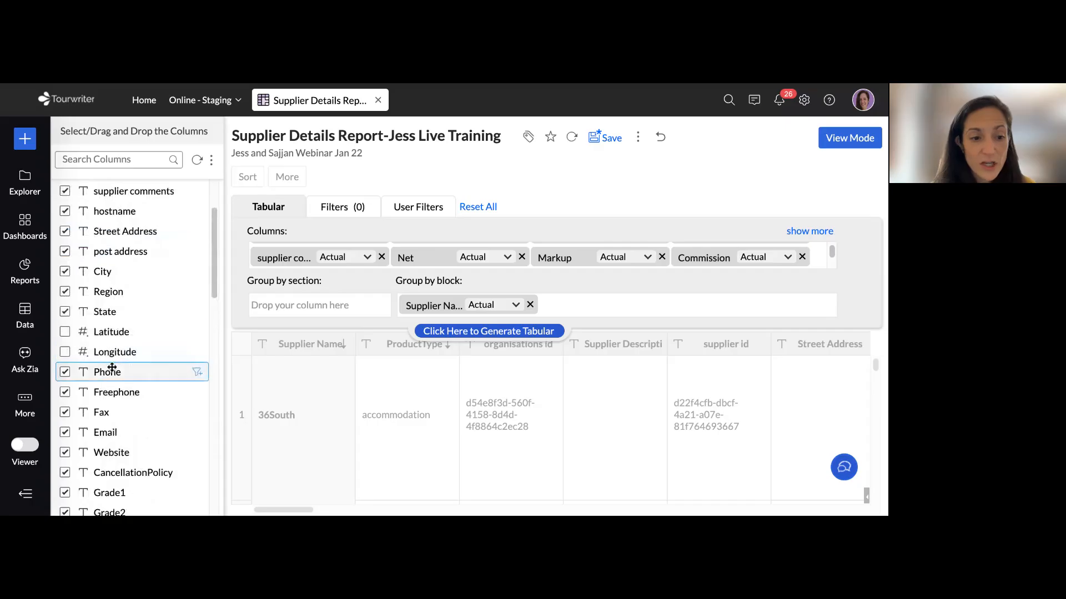
scroll(117, 356, up, 3)
click(106, 160)
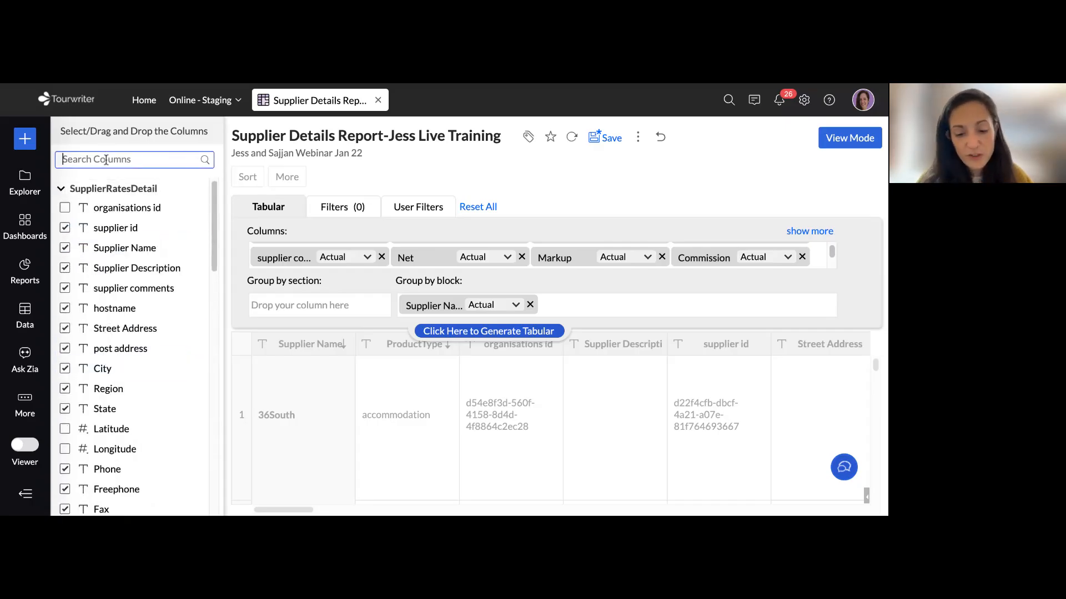
text(latitude)
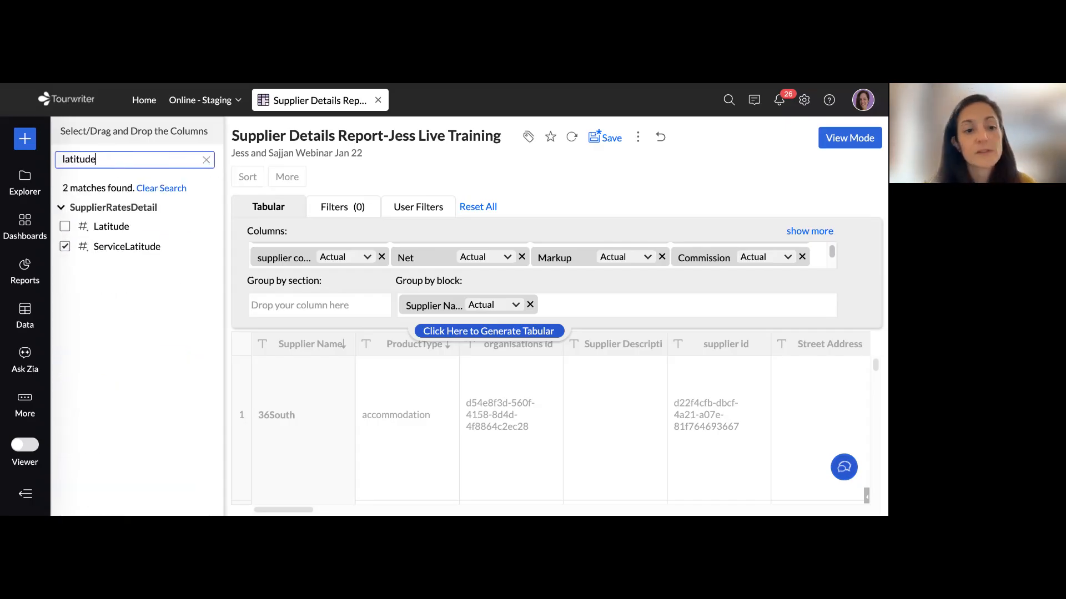
click(66, 227)
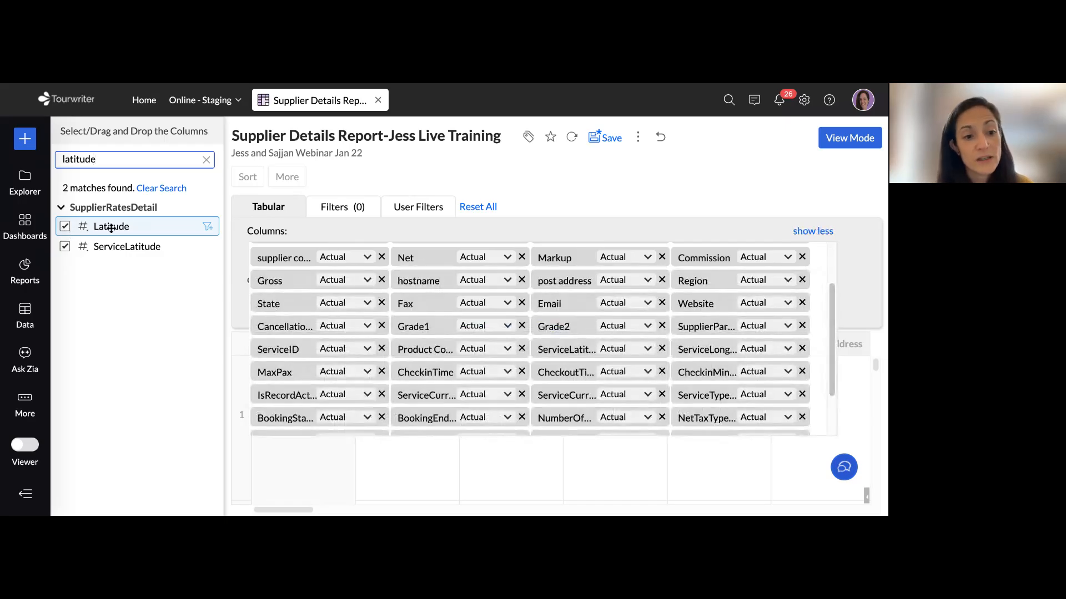
drag(111, 225, 444, 285)
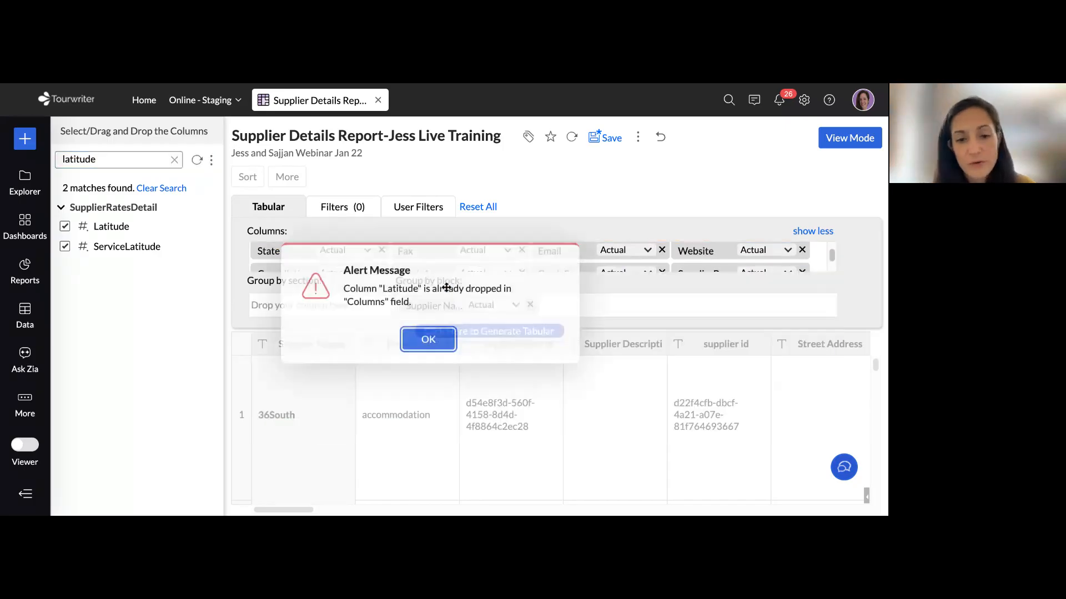
click(428, 339)
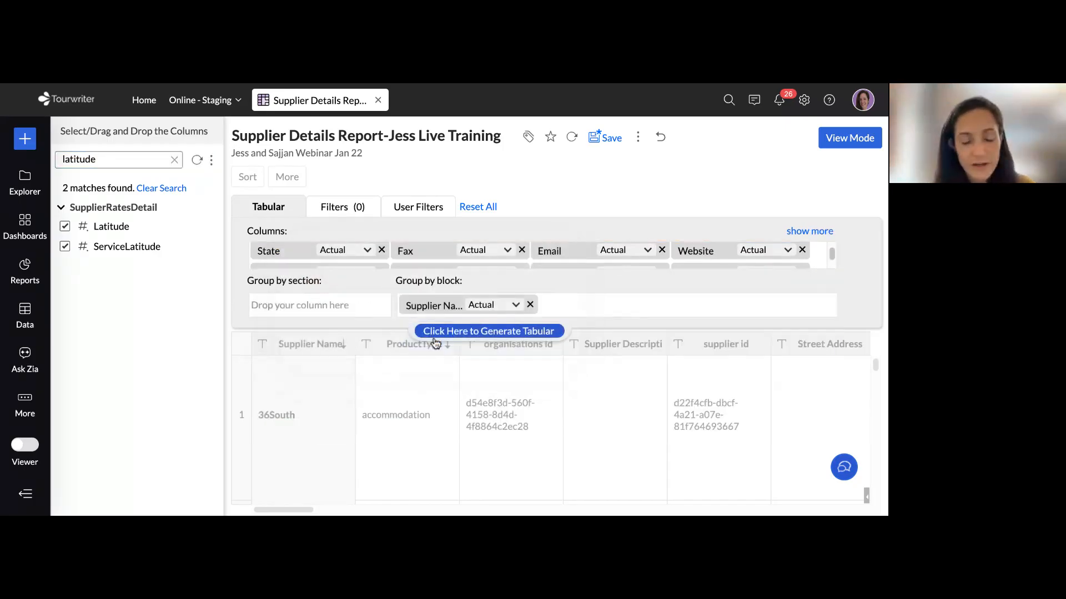
Move the supplier id column to the first place in the report's column order, ahead of ProductType
scroll(625, 257, up, 3)
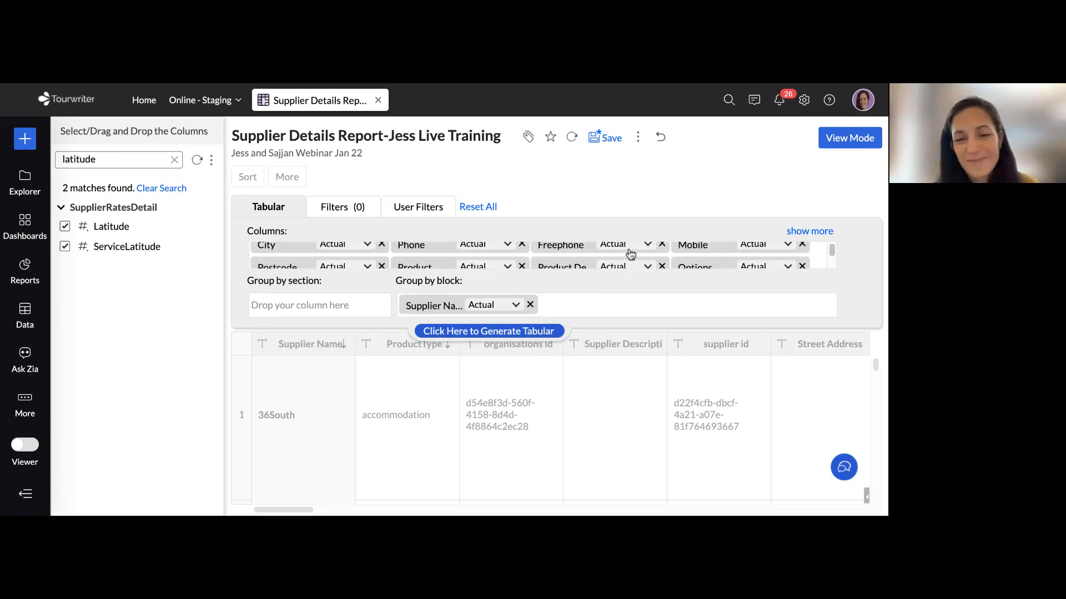
drag(564, 256, 252, 256)
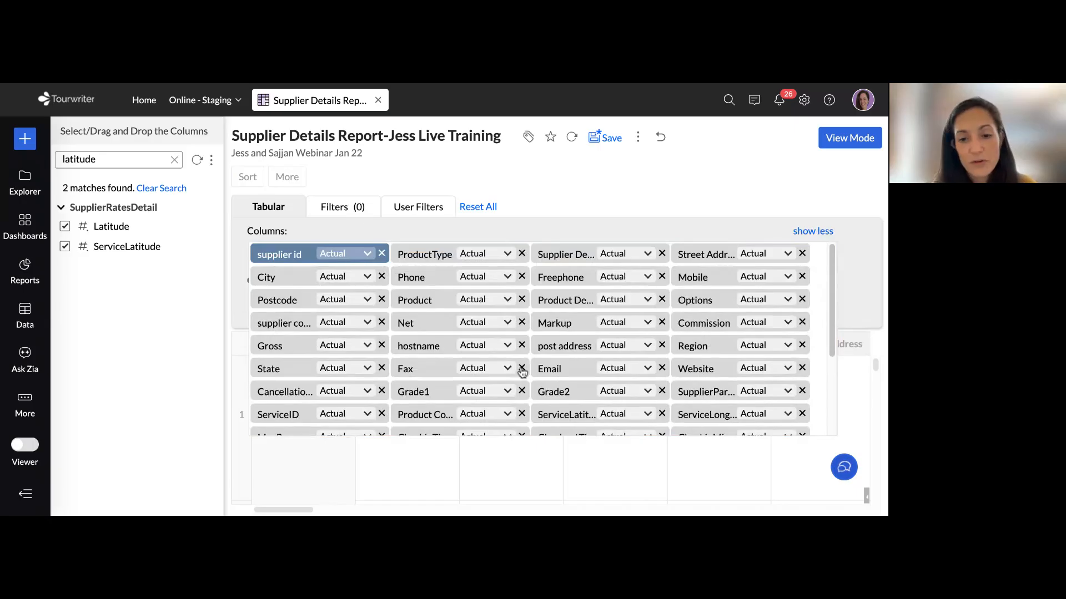
Review the full list of columns used in the report, collapse it, and regenerate the tabular report with the revised column design
scroll(547, 357, down, 2)
scroll(546, 356, down, 5)
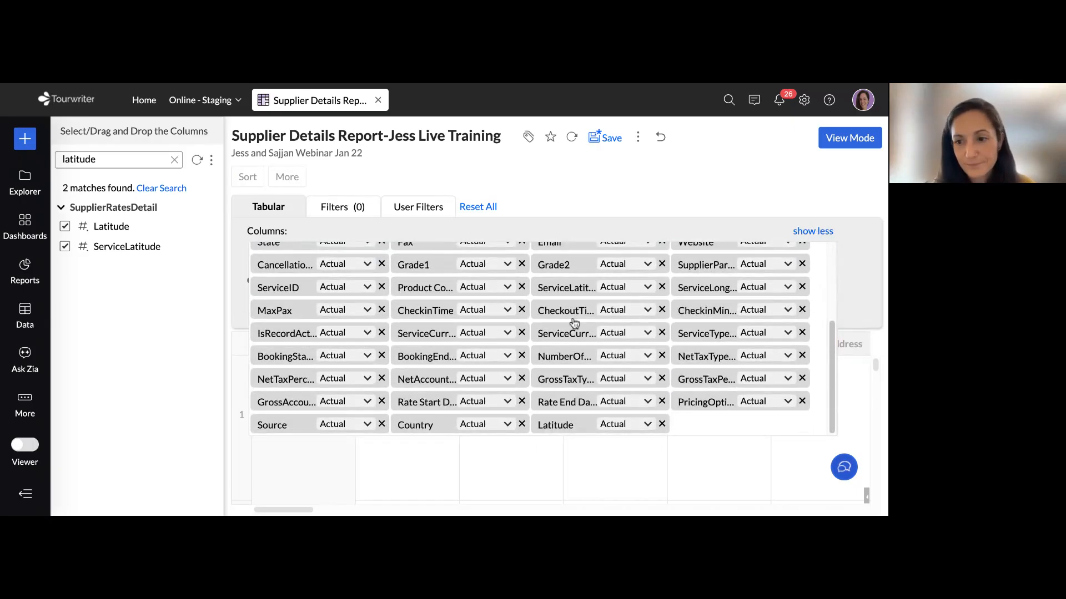
scroll(615, 298, up, 7)
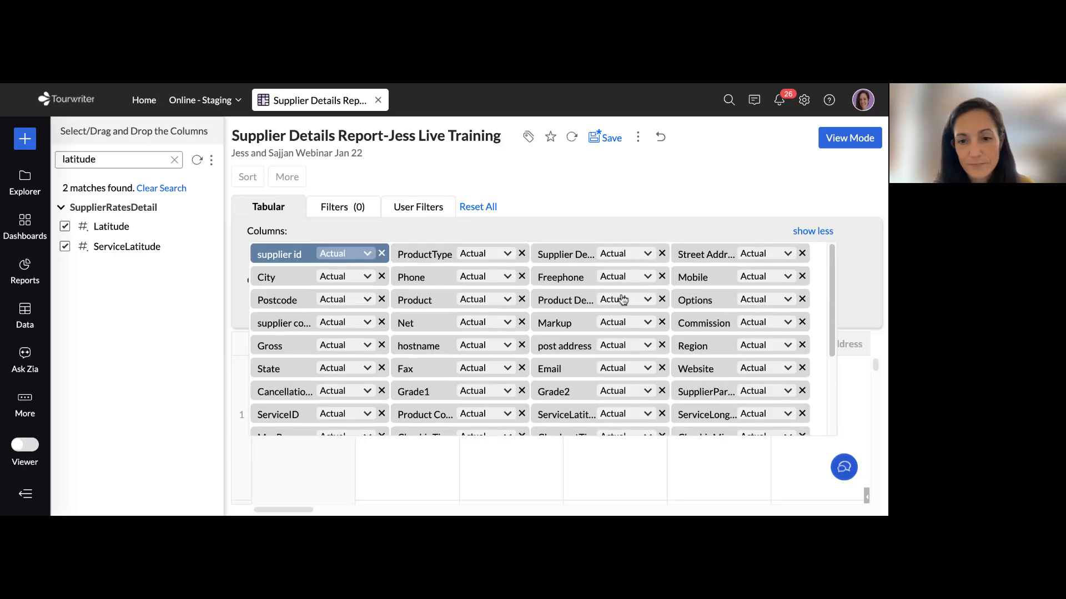
click(812, 231)
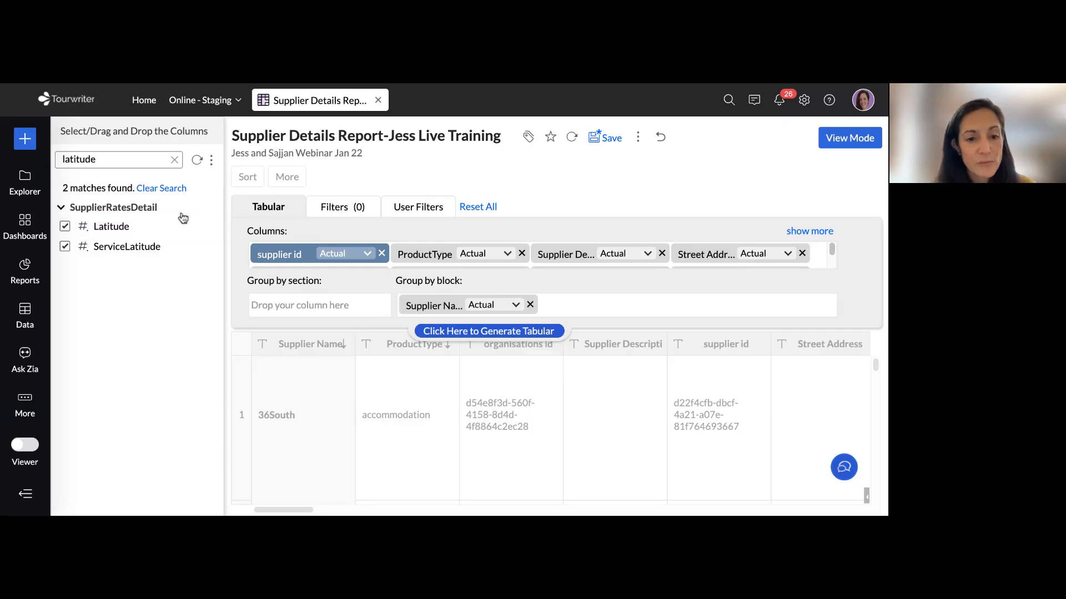
drag(248, 232, 292, 234)
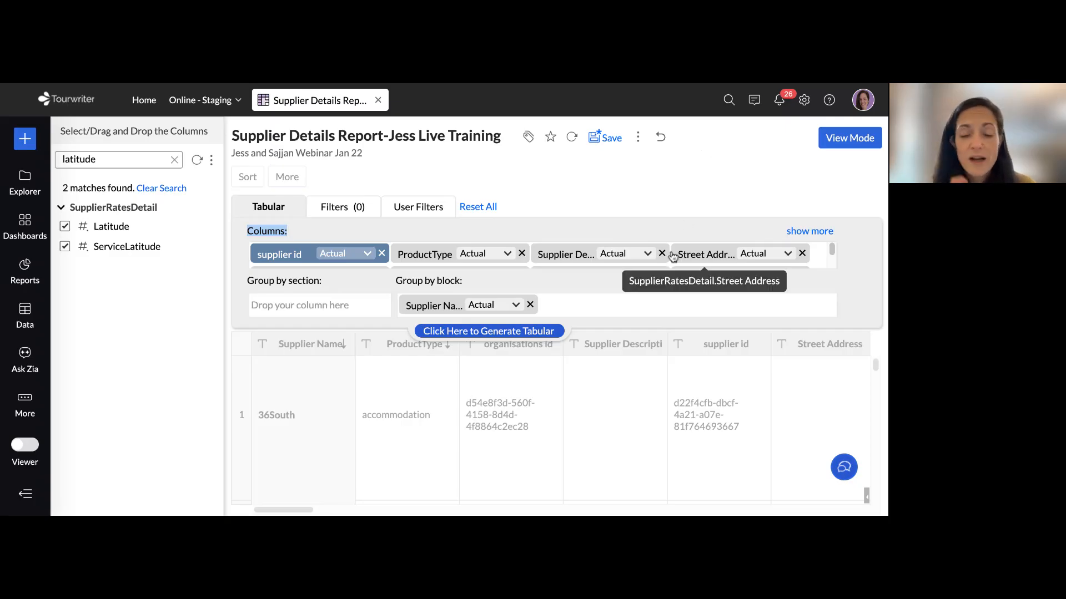
click(514, 333)
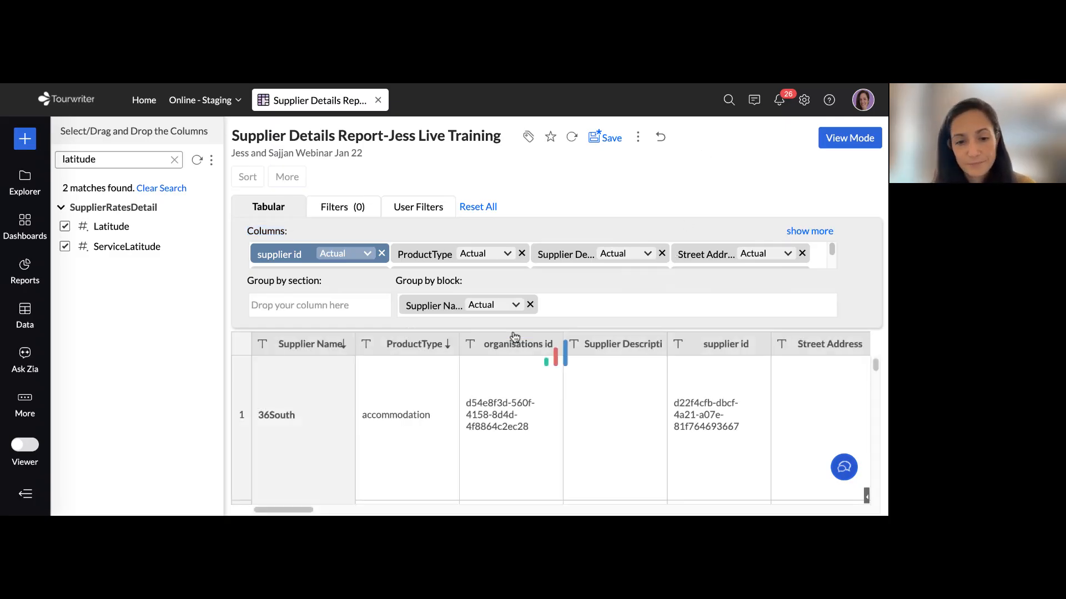
Examine the regenerated table's column order and its supplier rows grouped by Supplier Name
scroll(400, 416, right, 5)
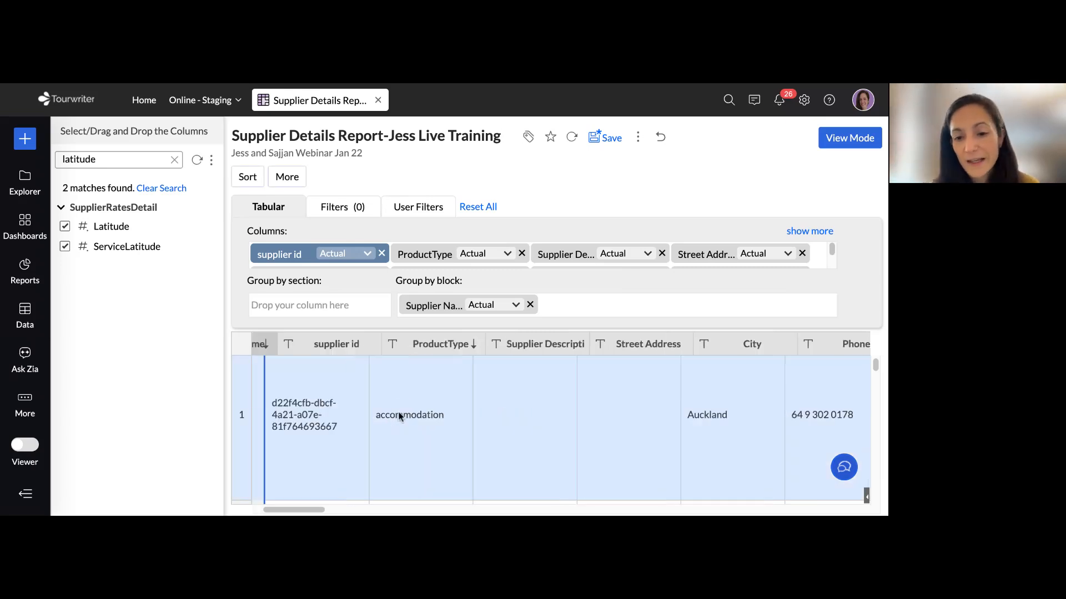
scroll(399, 416, right, 2)
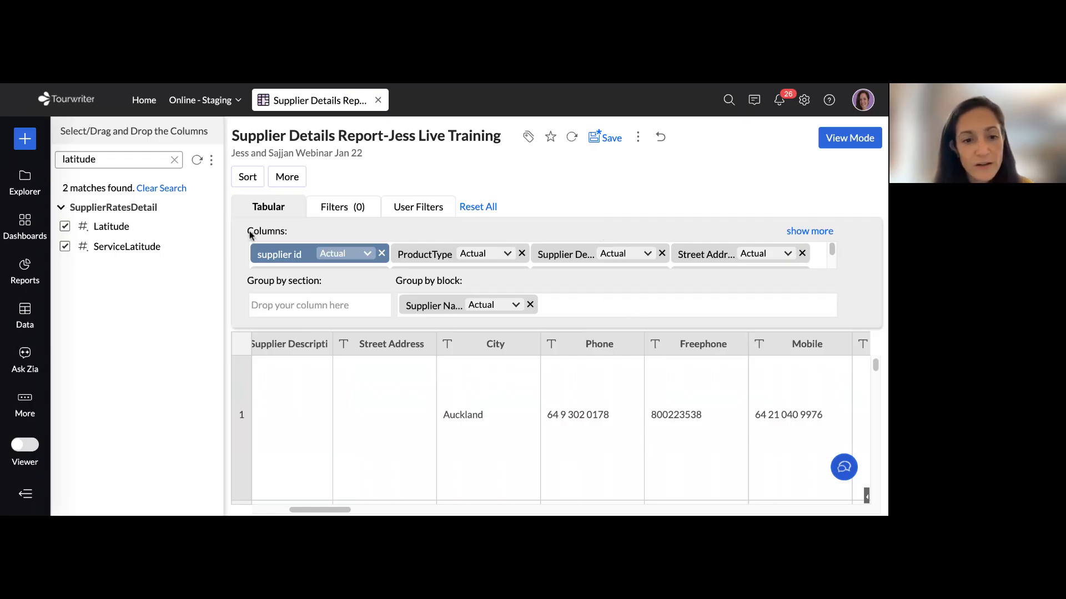
drag(248, 230, 289, 234)
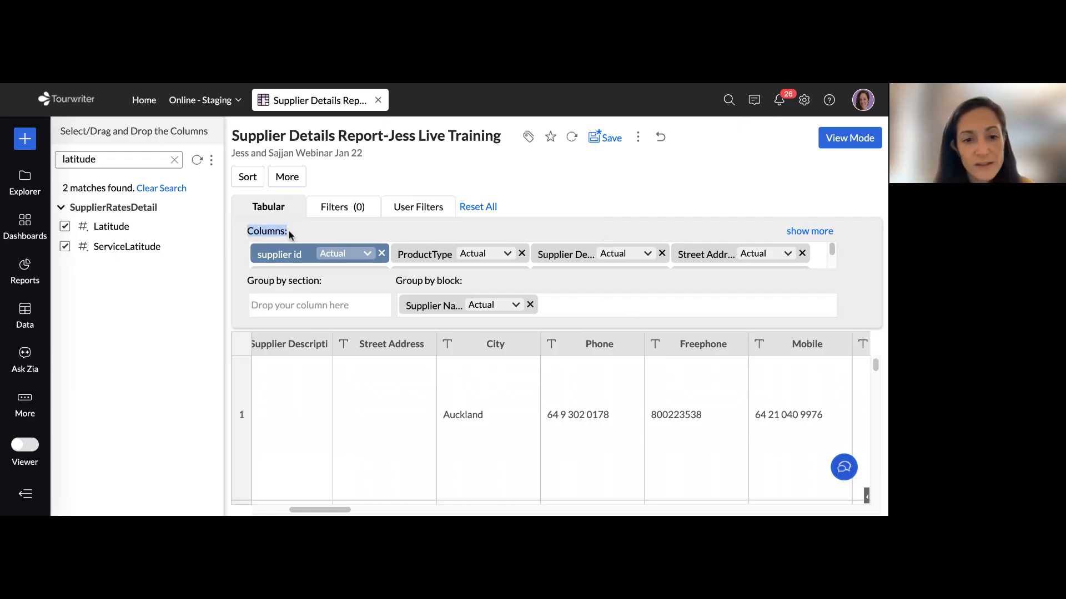
click(576, 294)
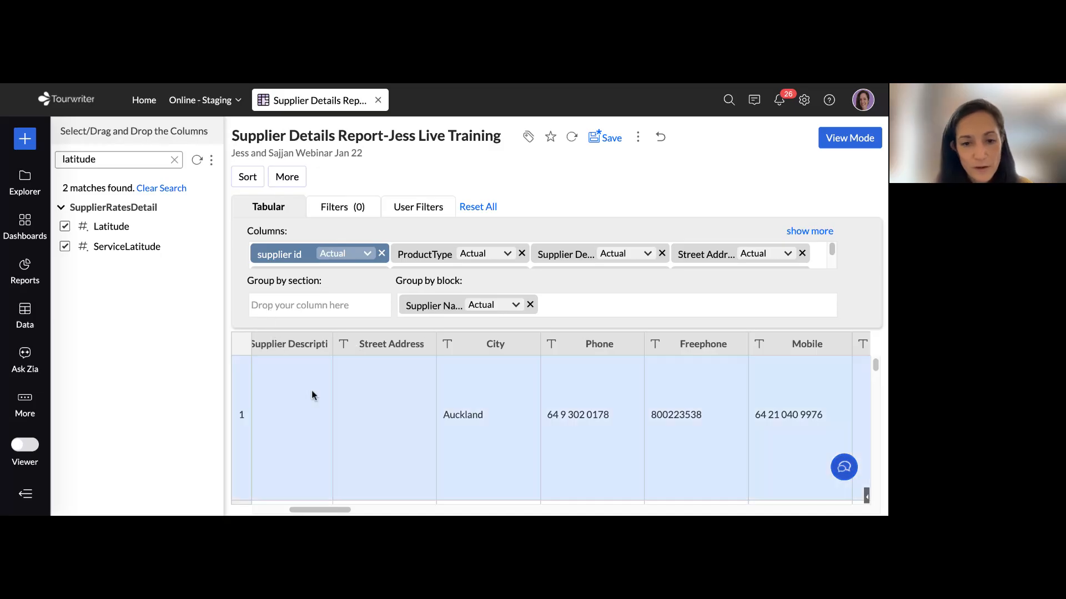
scroll(321, 401, left, 5)
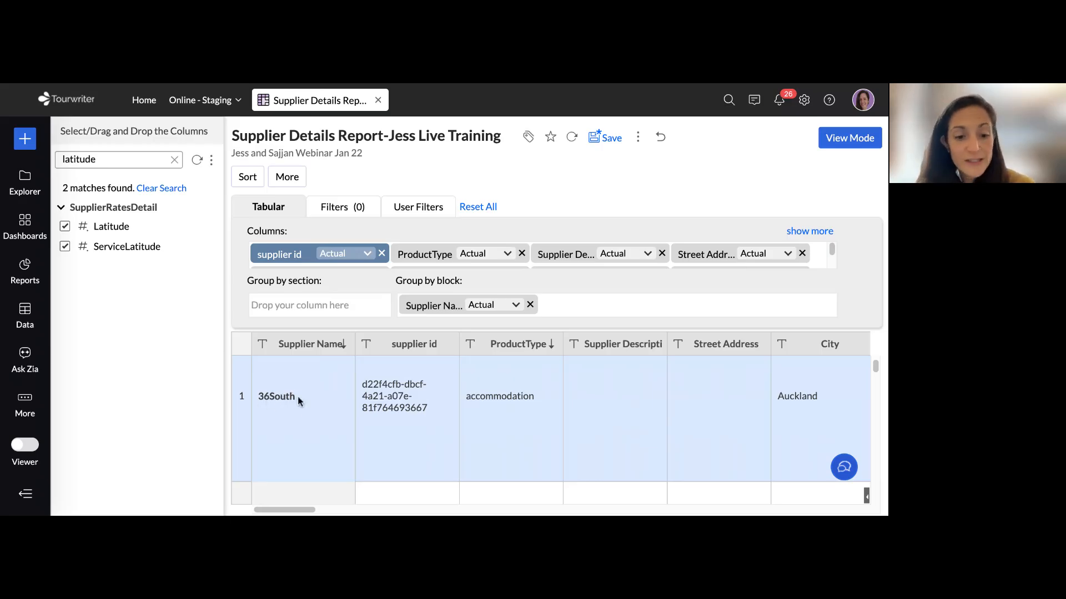
scroll(300, 400, down, 2)
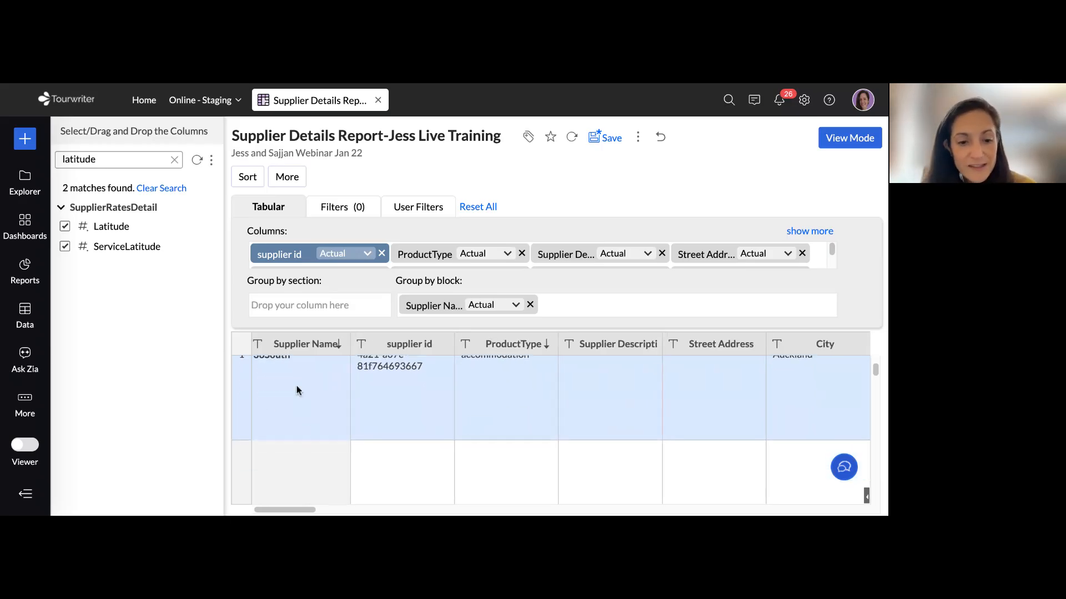
scroll(296, 390, up, 1)
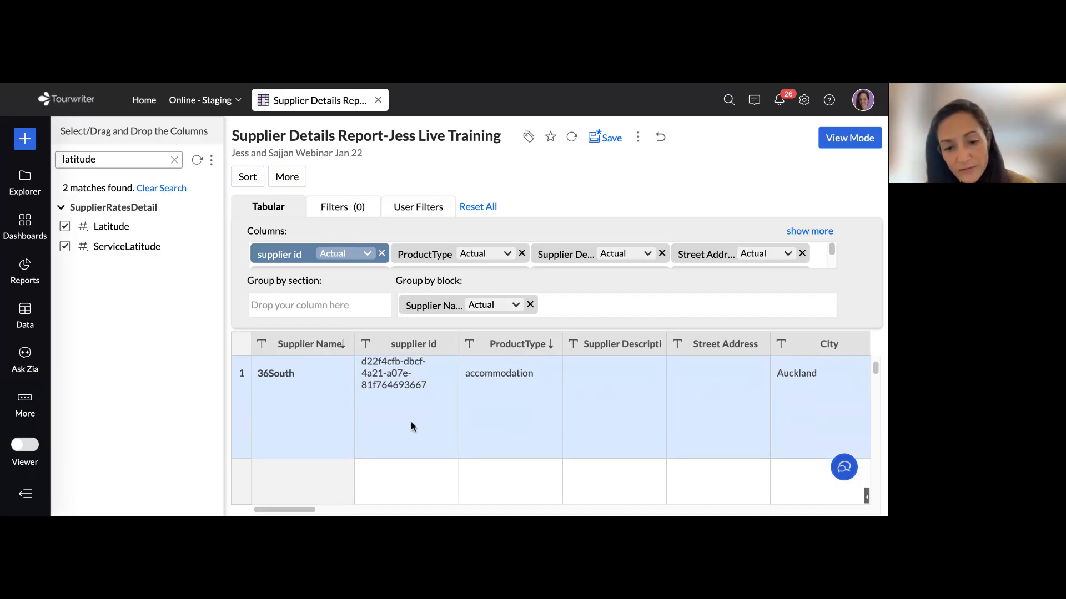
scroll(411, 421, up, 2)
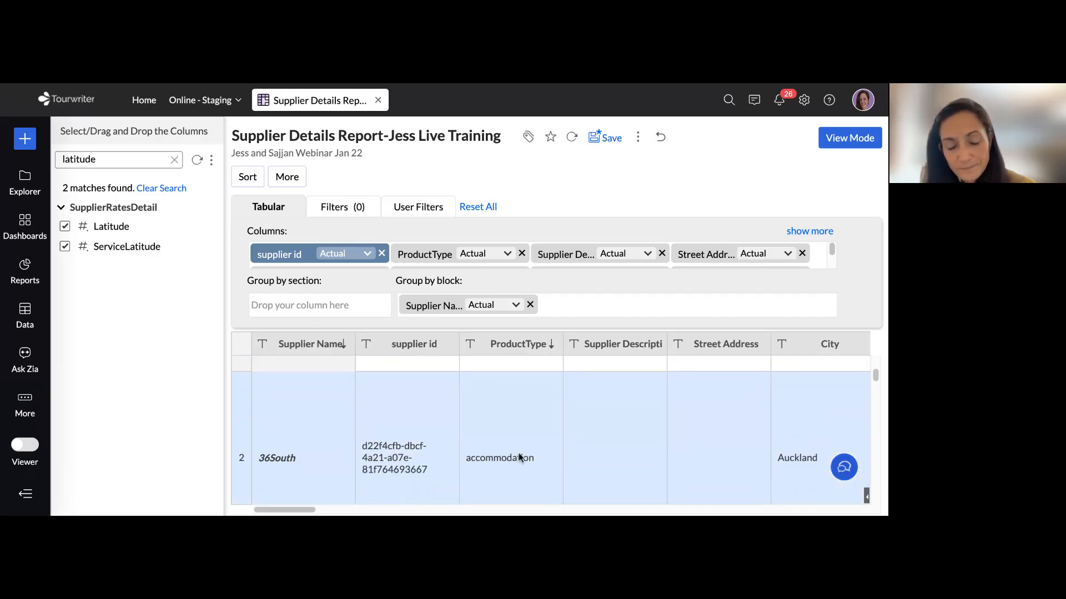
scroll(519, 457, up, 3)
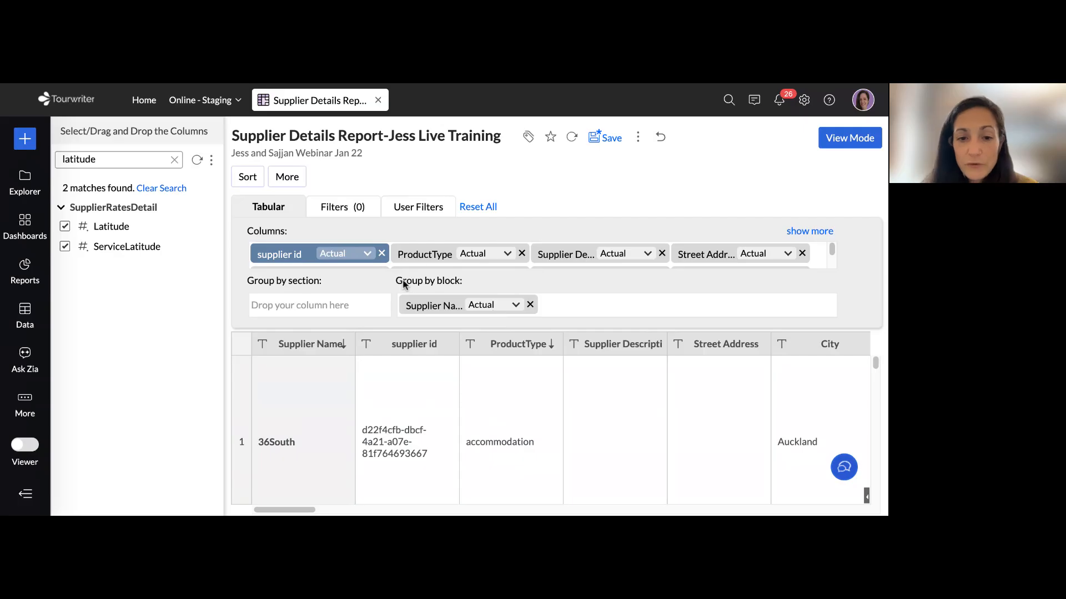
Move Supplier Name from the block grouping to the section grouping of the report
drag(396, 281, 465, 284)
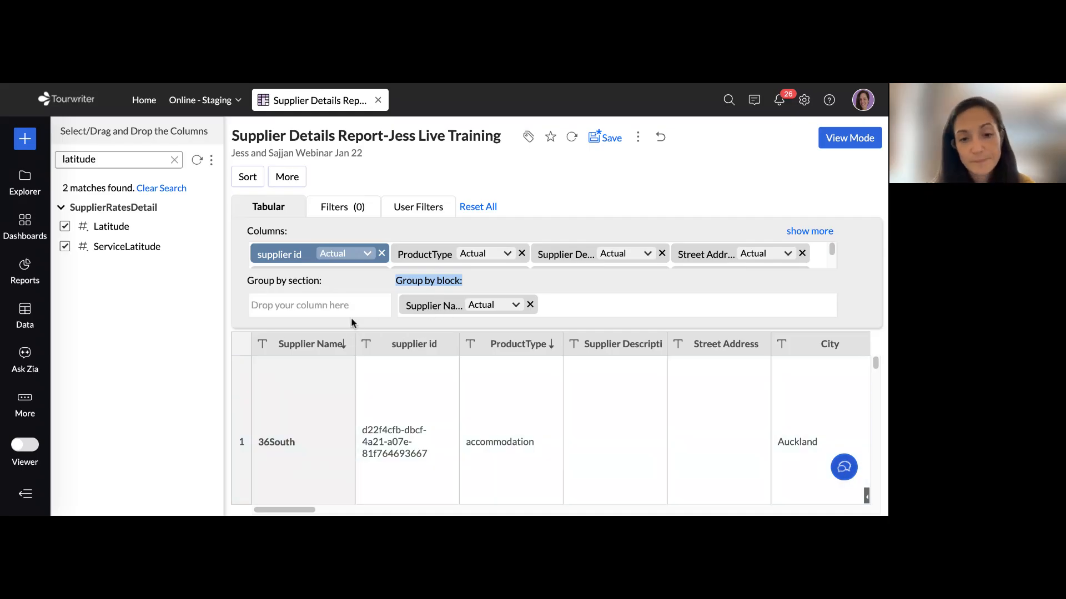
drag(441, 306, 303, 307)
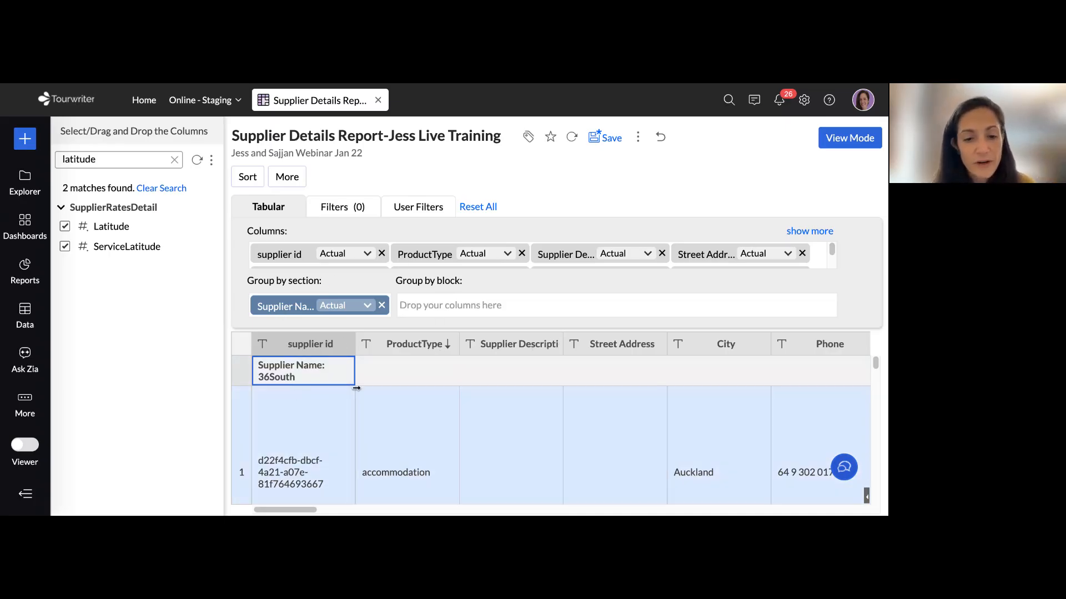
click(373, 394)
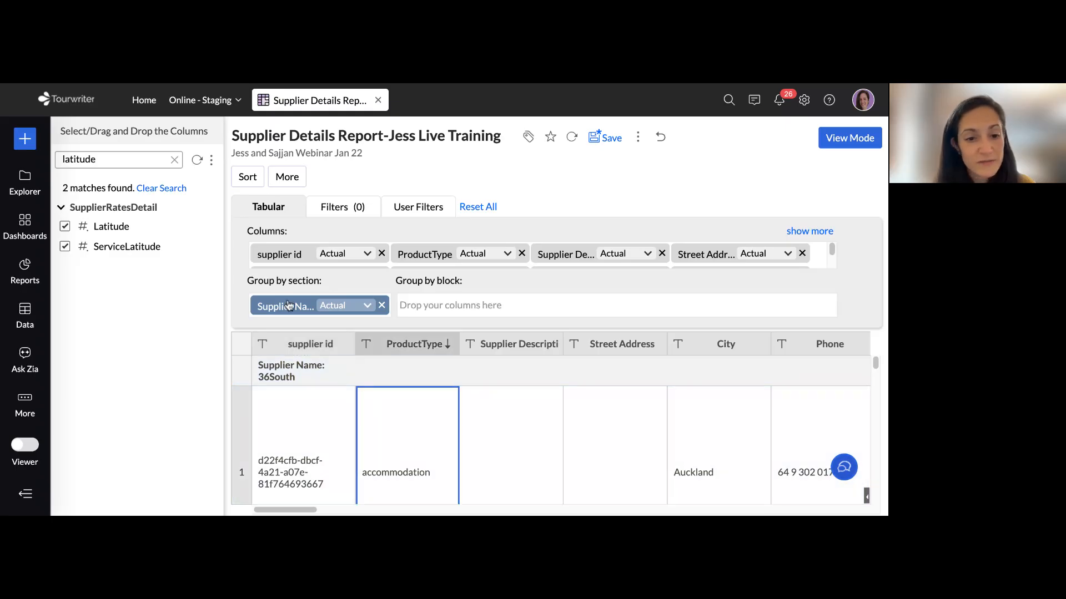
drag(286, 307, 427, 314)
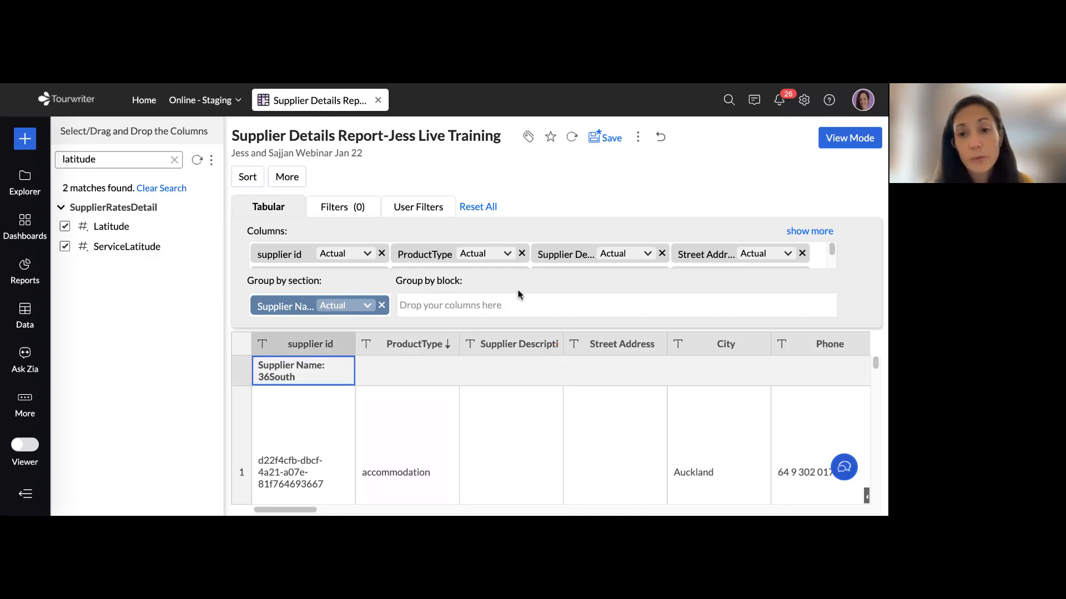
click(551, 287)
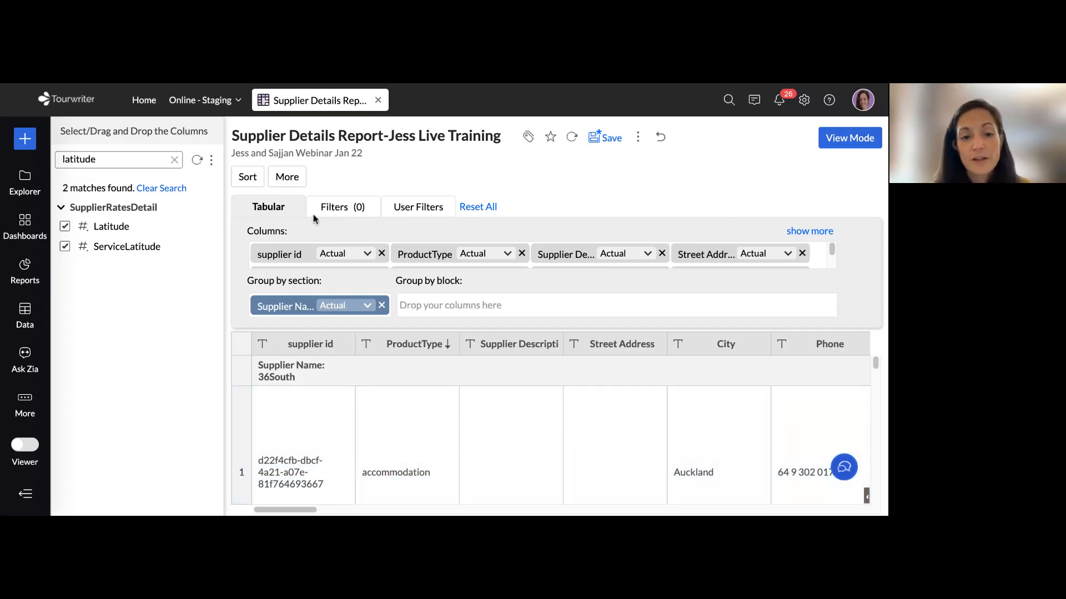
Find the Markup column among the available columns and add it as a report filter
click(342, 213)
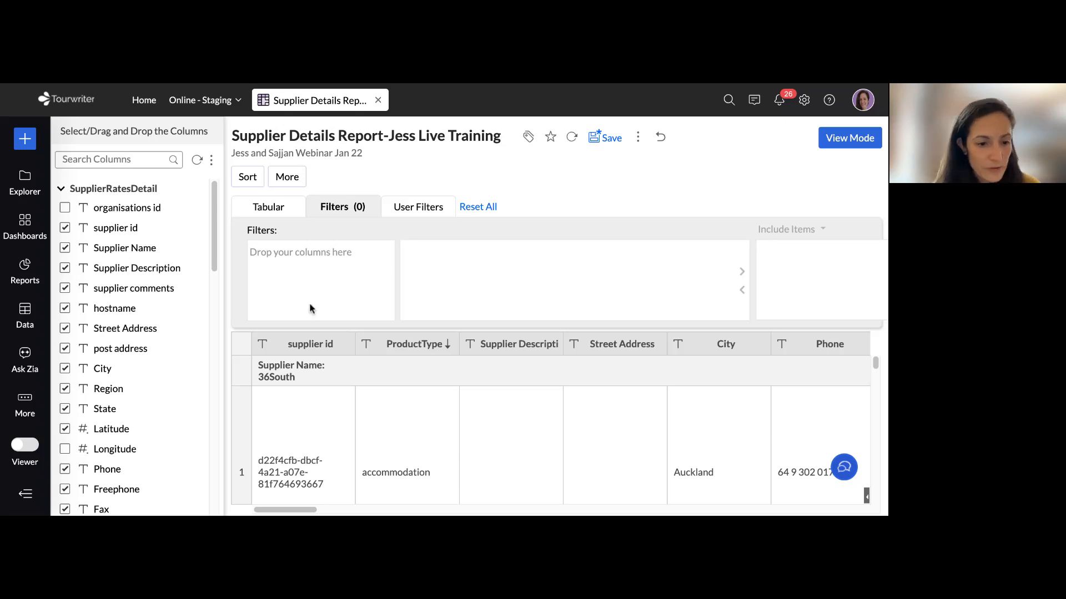
scroll(136, 294, down, 10)
scroll(136, 294, down, 6)
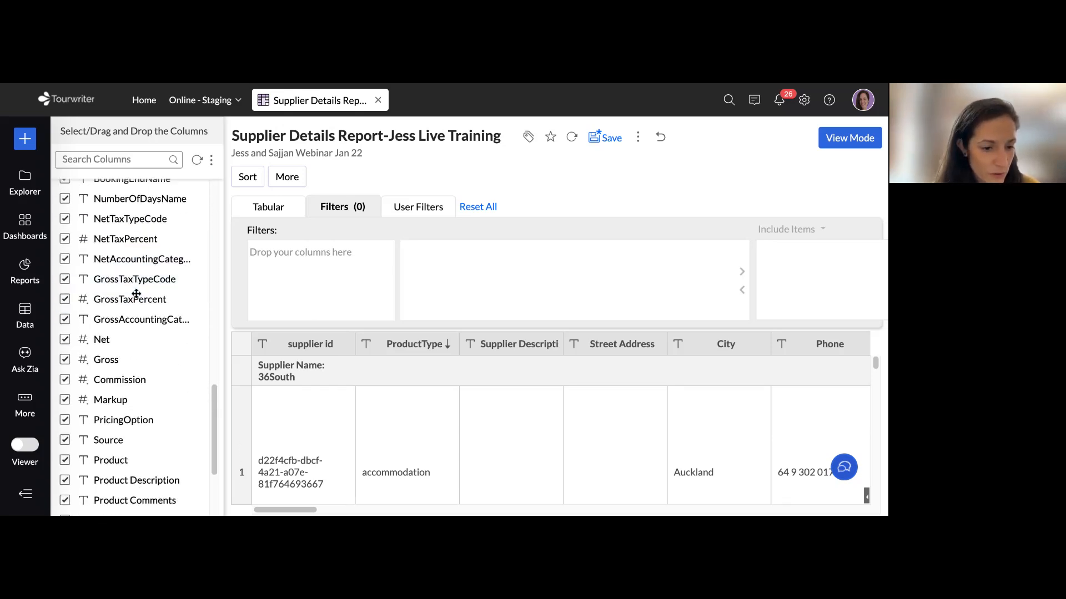
scroll(136, 294, up, 2)
scroll(137, 302, up, 1)
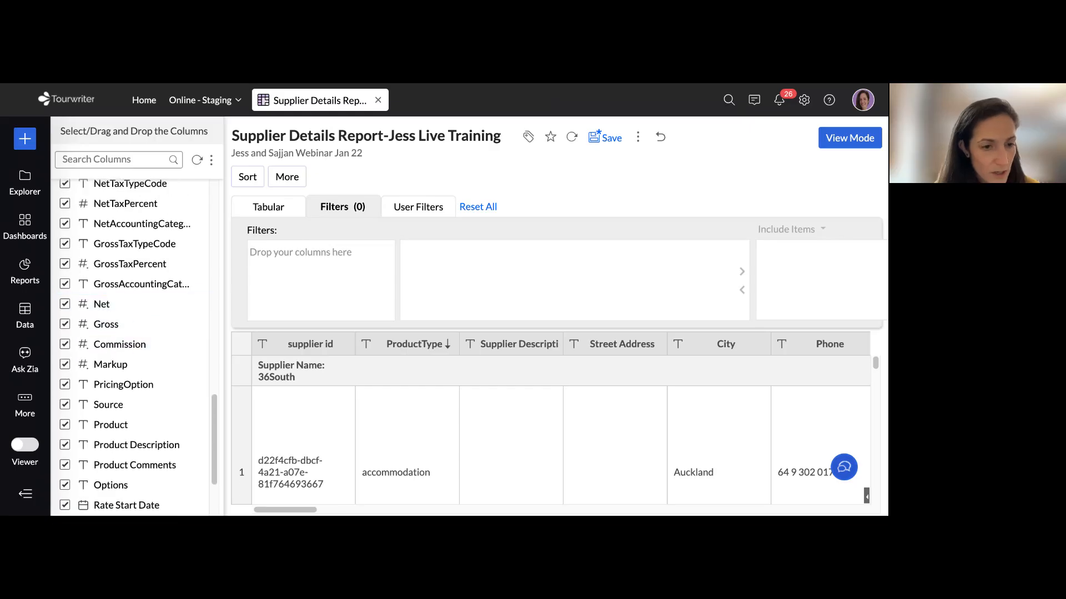
drag(111, 364, 307, 253)
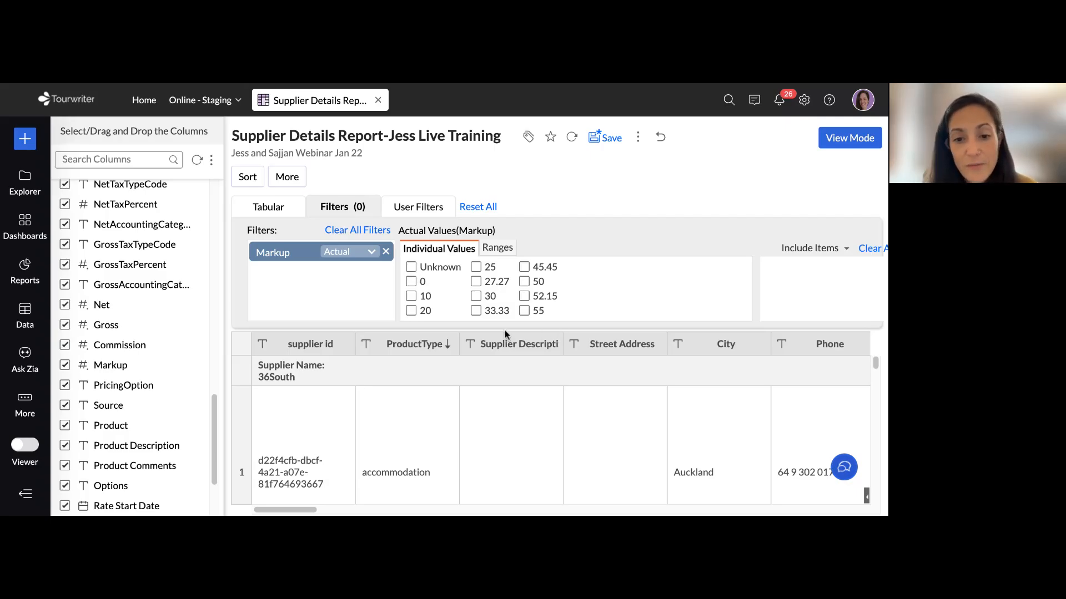
Restrict the Markup filter to the individual values 33.33, 45.45, 50, 52.15 and 55, and regenerate the table
click(476, 310)
click(524, 267)
click(524, 281)
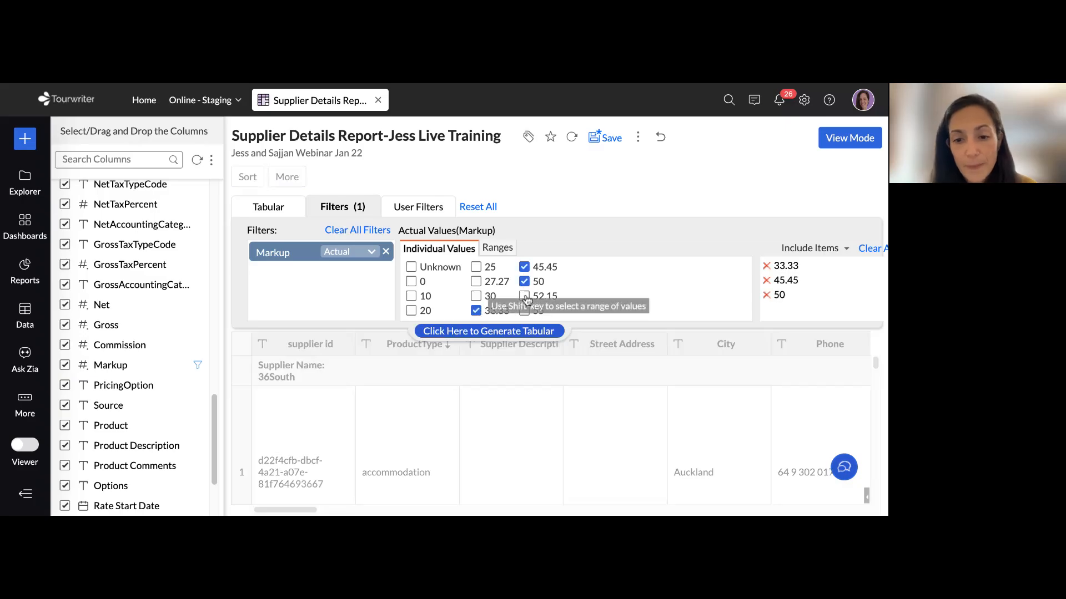
click(524, 296)
click(525, 311)
click(508, 332)
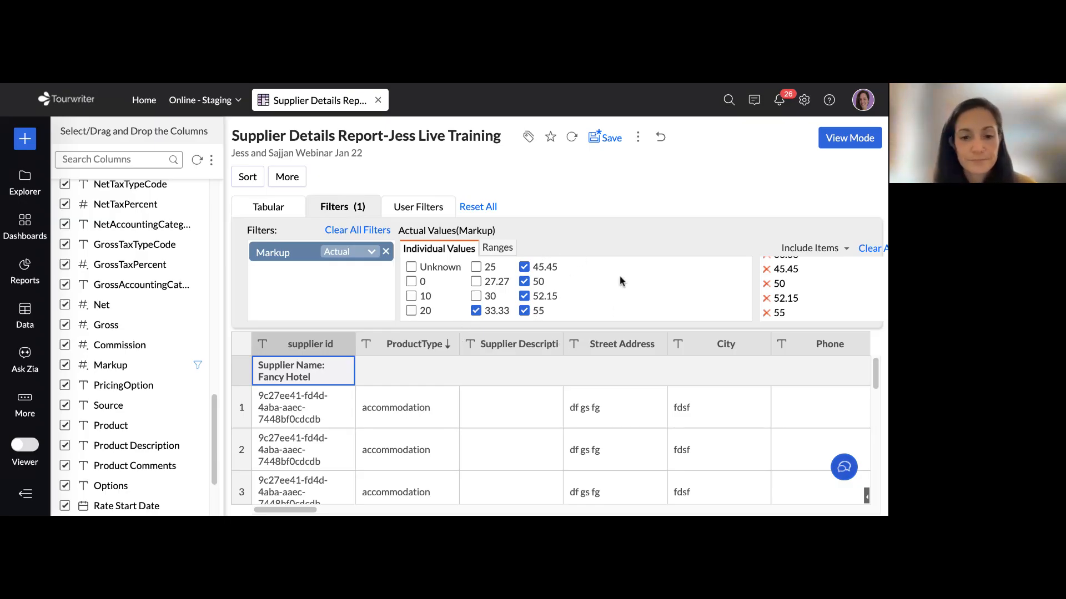
Add Supplier Name as a user filter for the report's viewers and regenerate the table
click(421, 209)
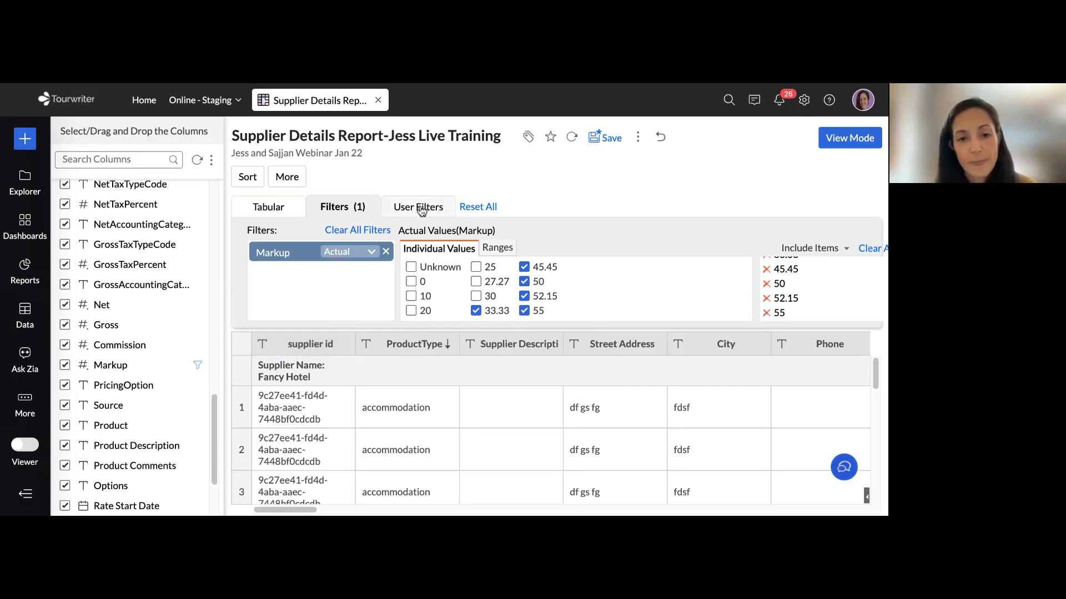
click(421, 209)
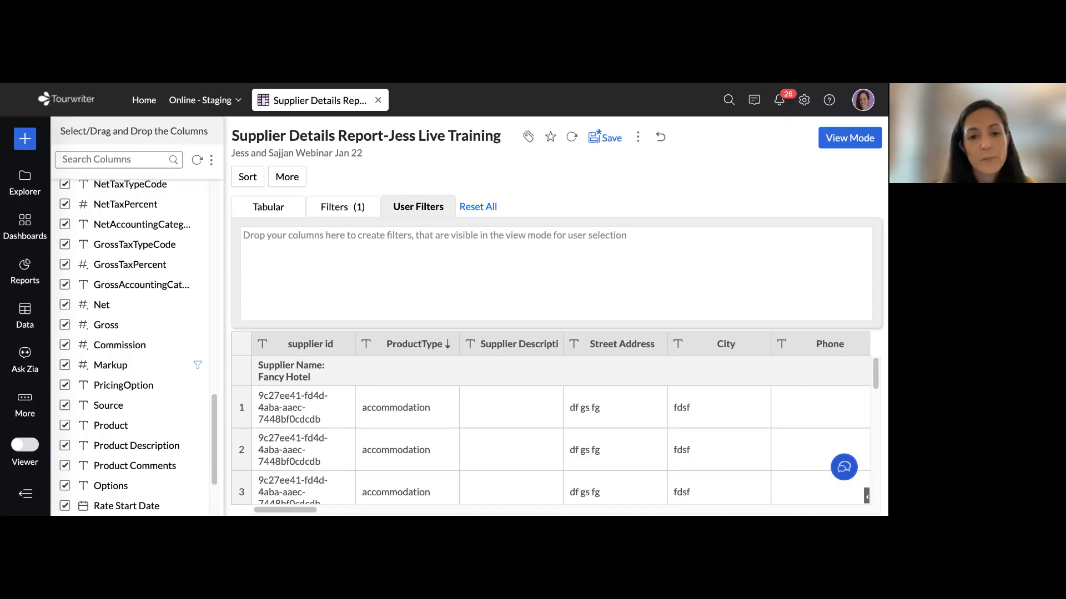
scroll(111, 329, up, 15)
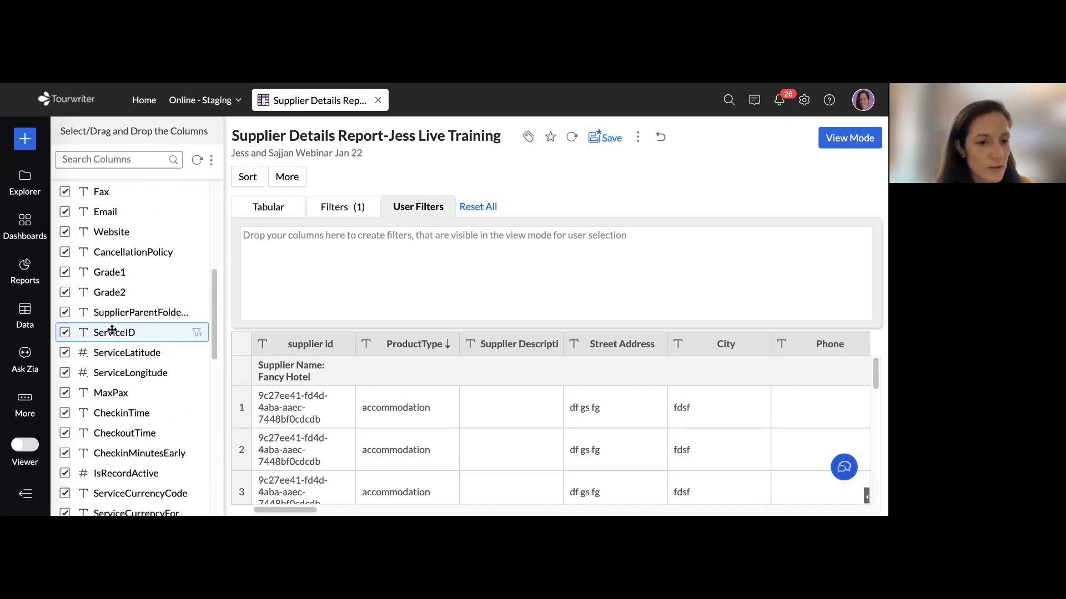
scroll(112, 329, up, 2)
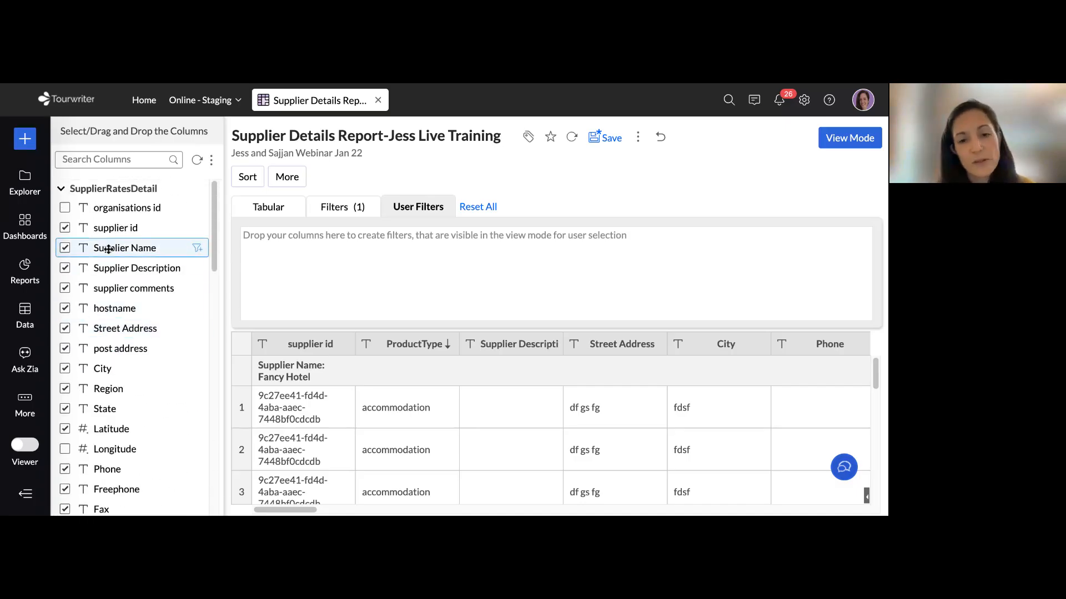
drag(105, 251, 324, 257)
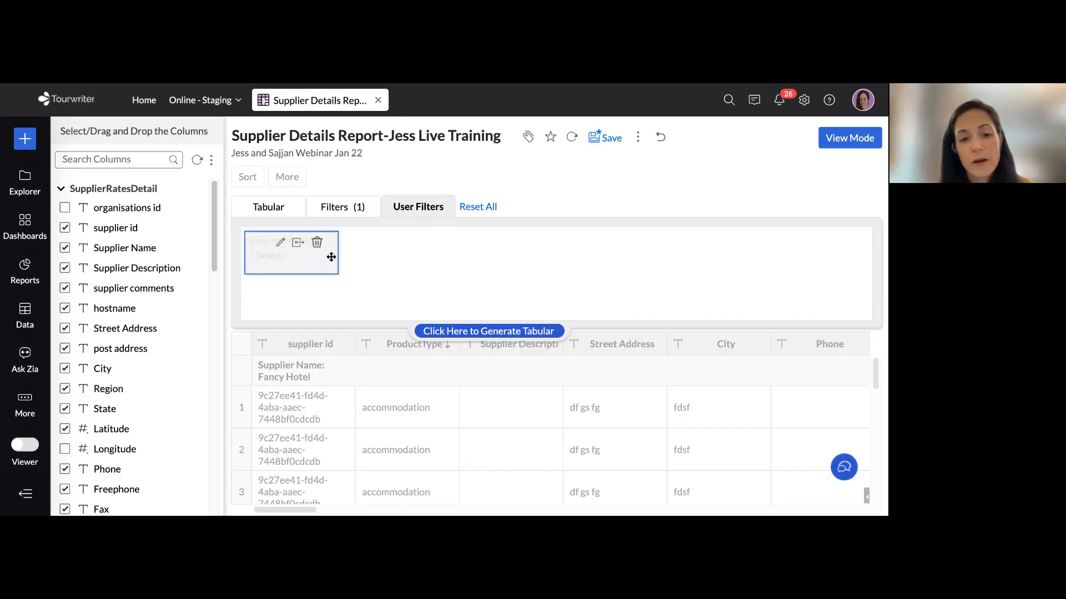
click(472, 331)
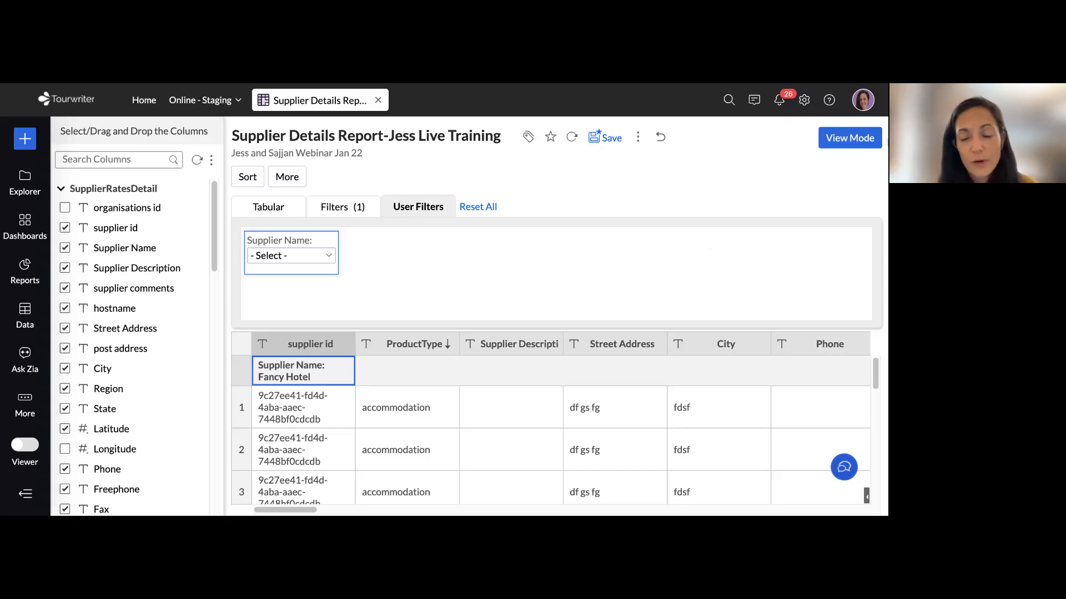
Switch the report to viewing mode and filter it by the supplier name Fancy Hotel
click(849, 143)
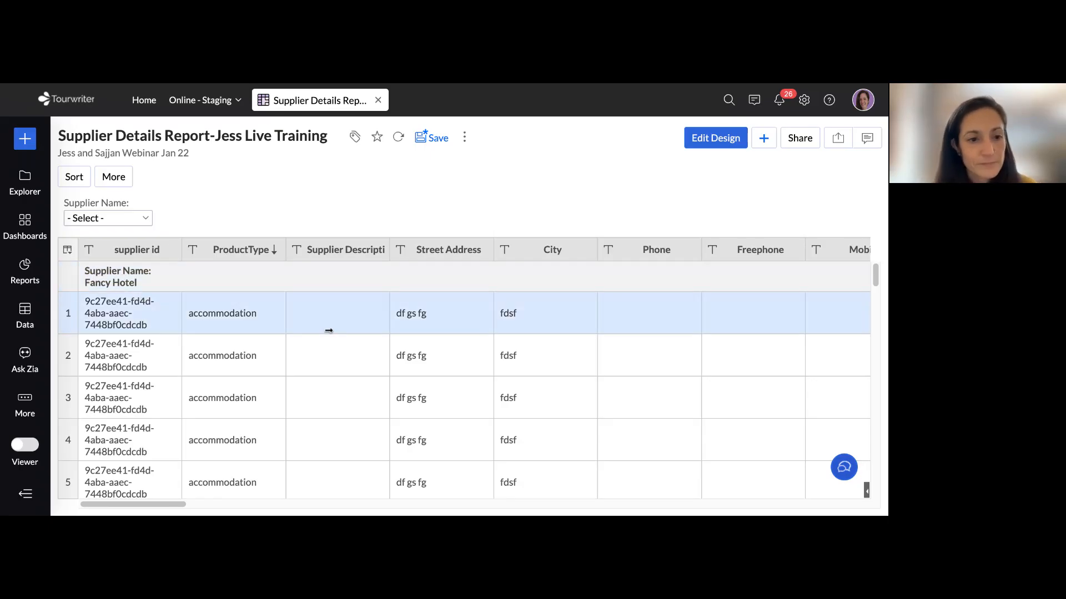
drag(64, 203, 151, 207)
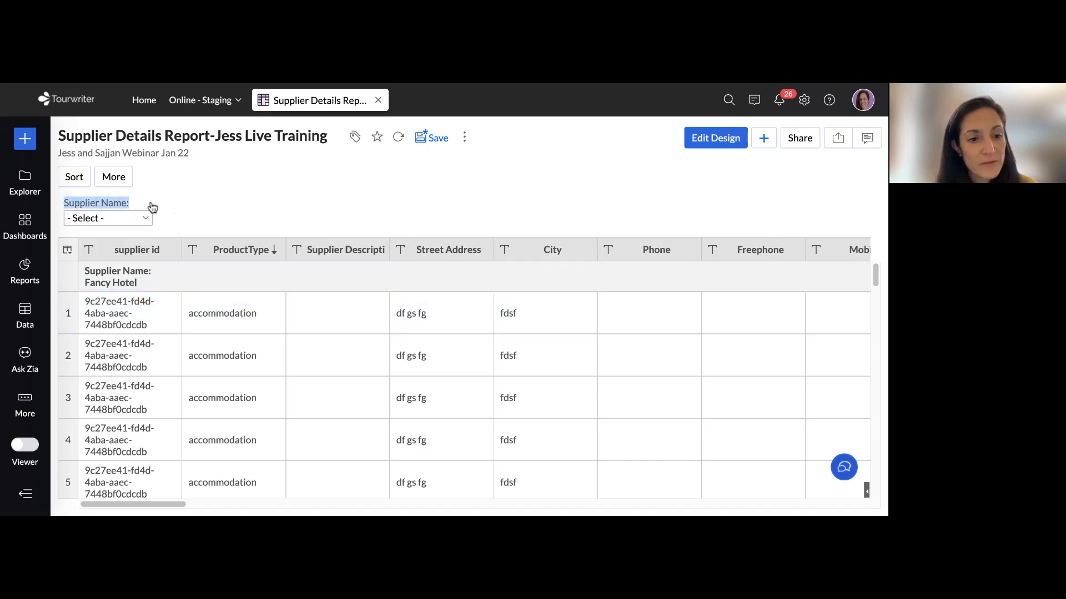
click(144, 219)
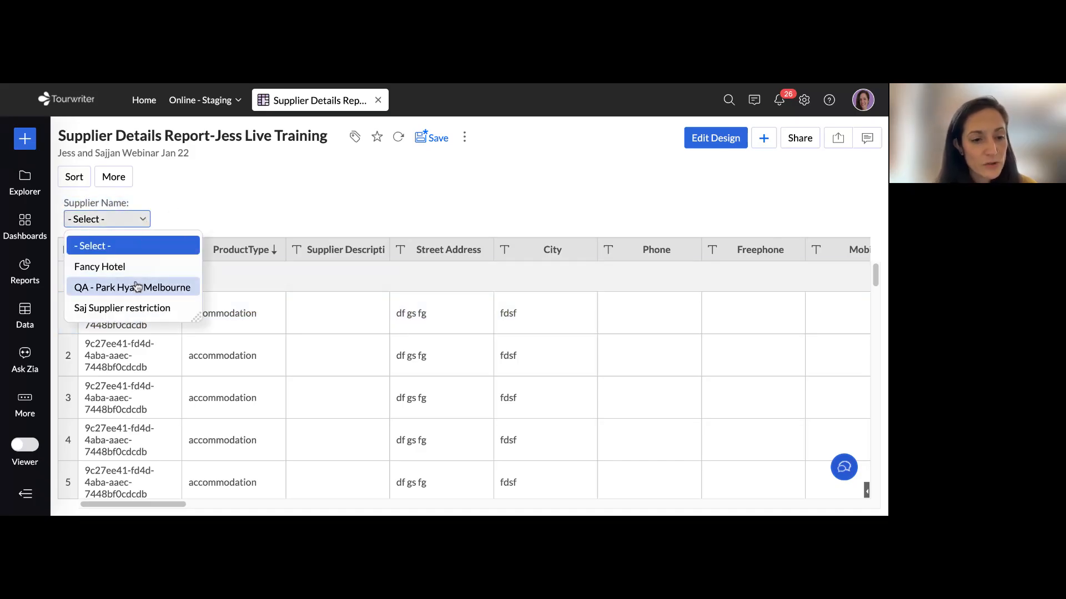
click(116, 269)
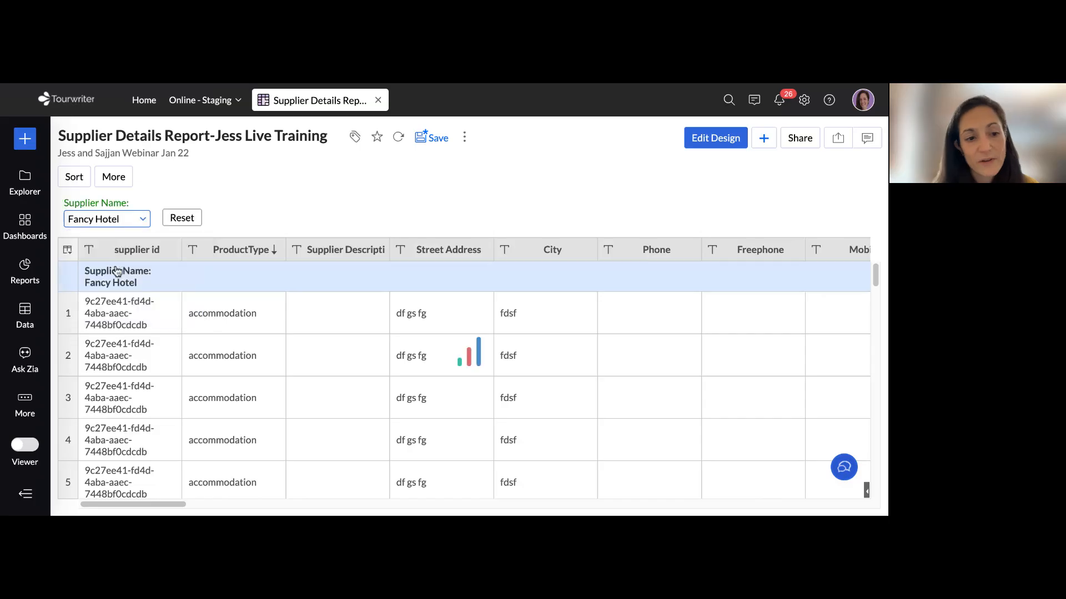
Reset the Supplier Name filter so no supplier is selected, and save the report
click(116, 271)
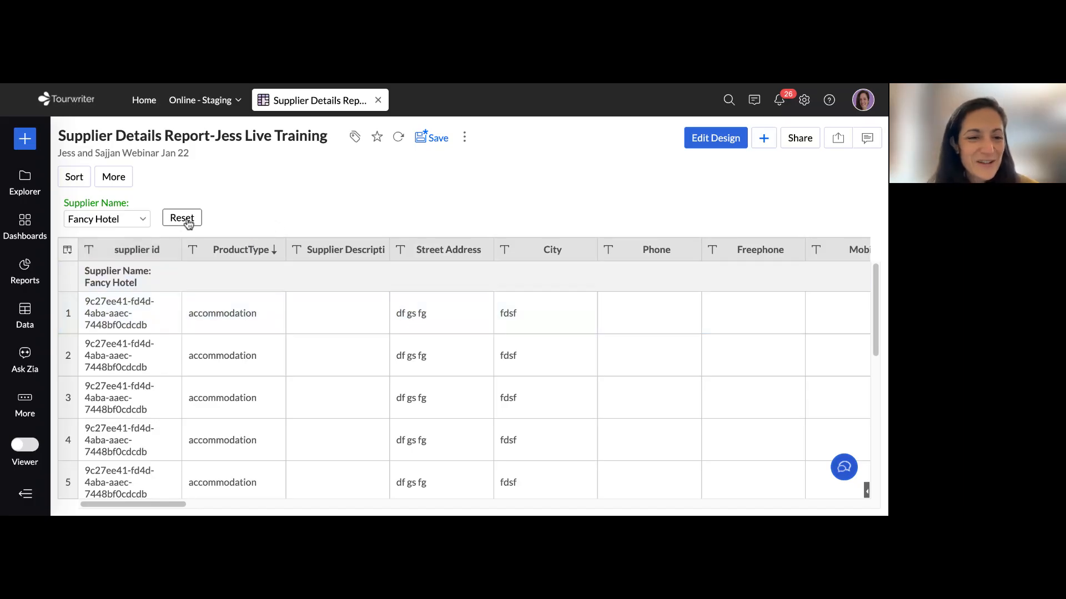
click(188, 220)
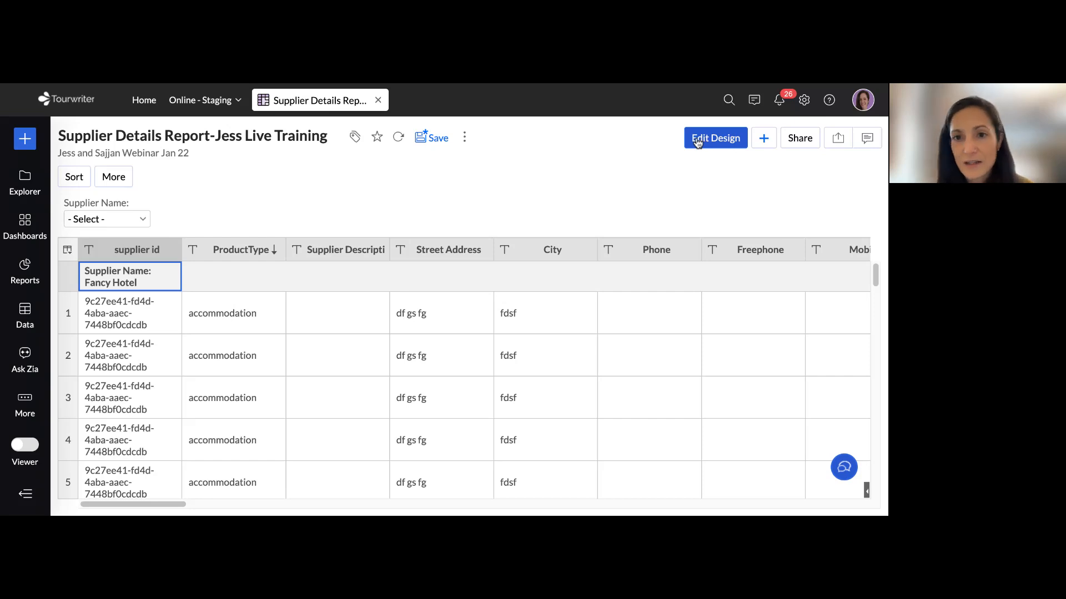
click(434, 141)
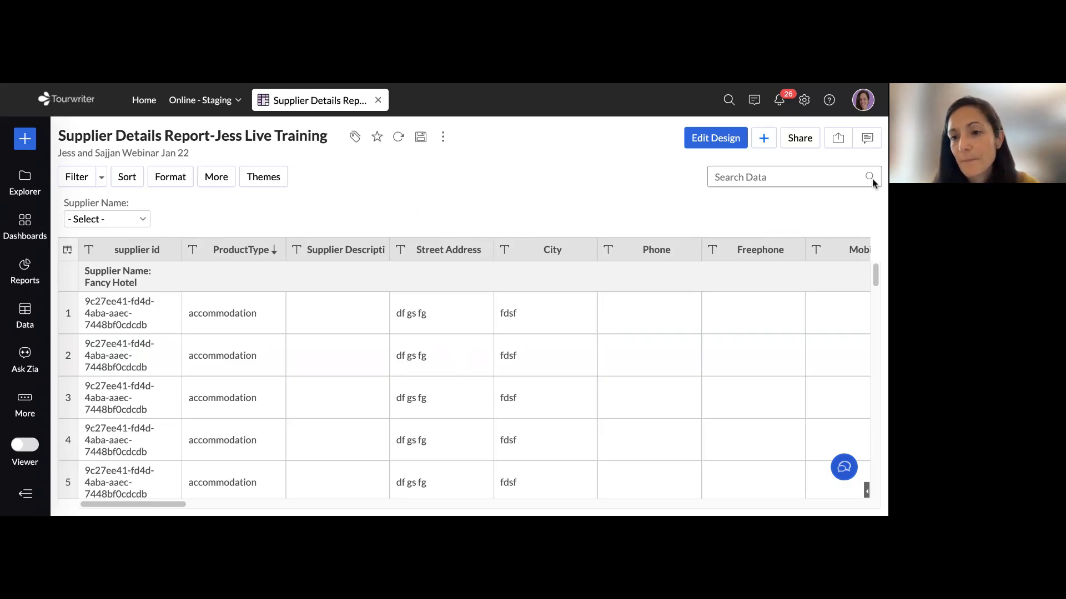
Review the export formats and the sharing options offered for the supplier report
click(839, 138)
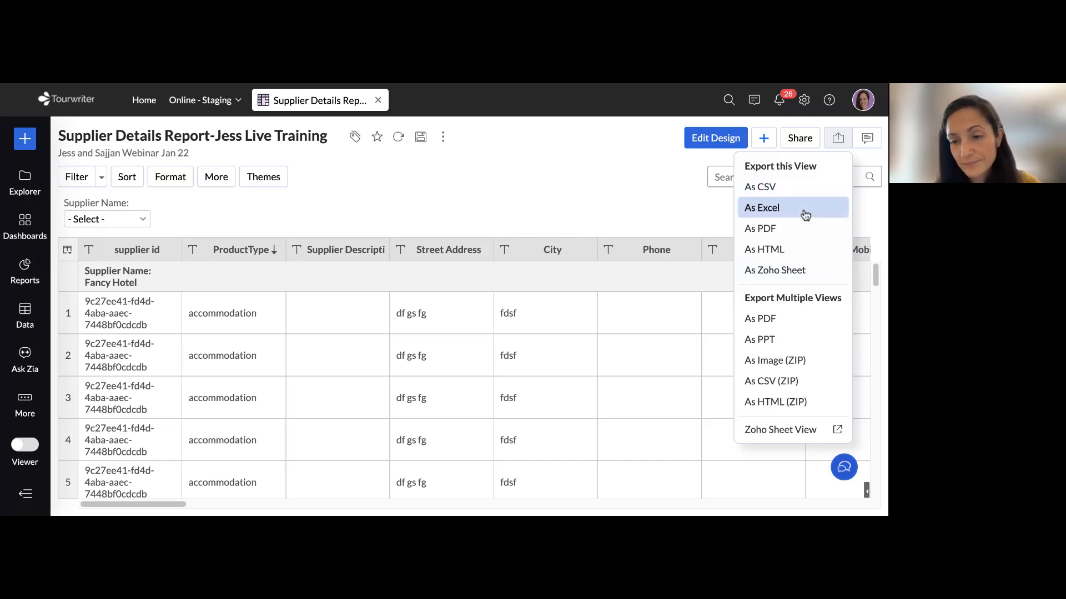
click(714, 174)
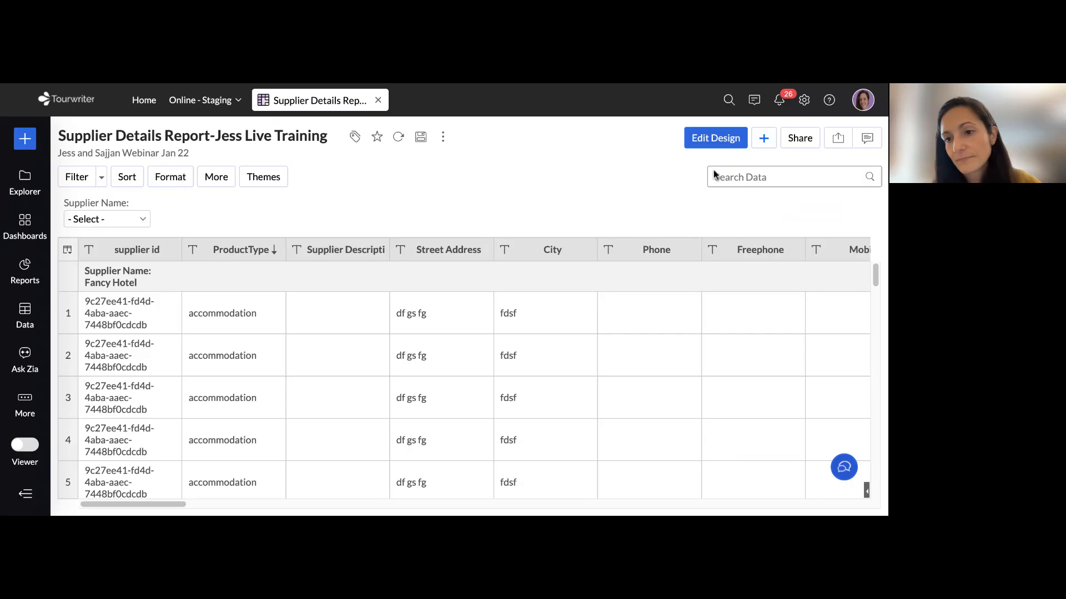
click(802, 141)
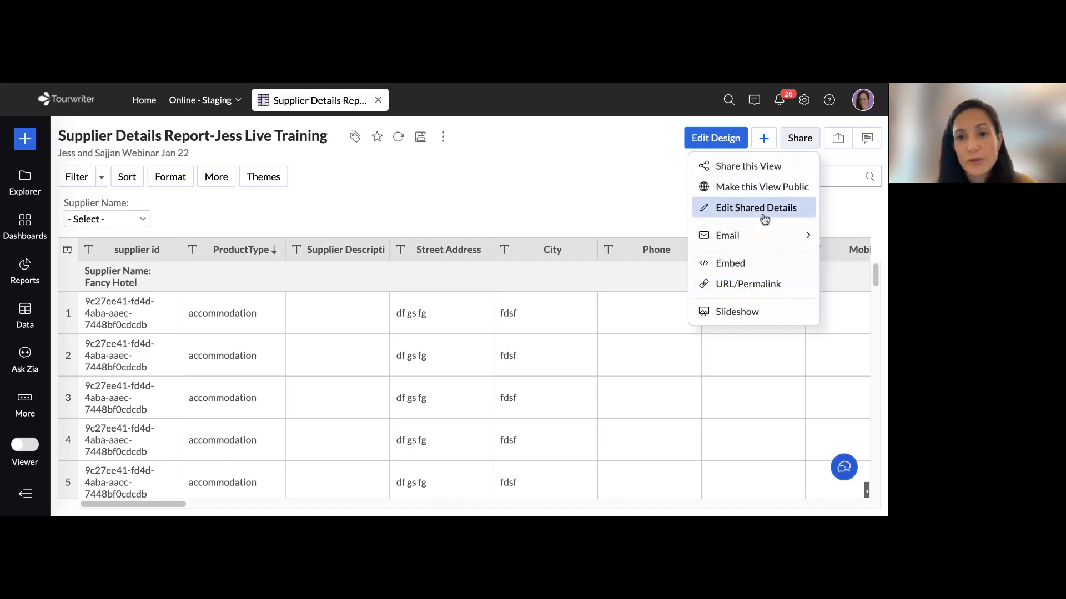
Switch to the help article, read the access options under Sharing reports, and return to the supplier report
click(684, 88)
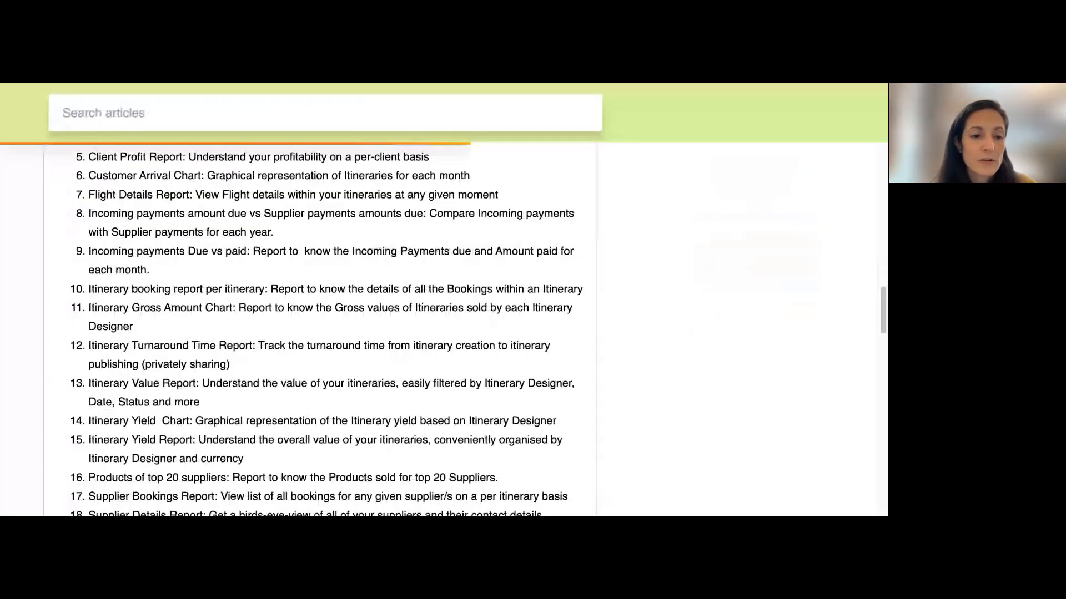
scroll(304, 293, up, 5)
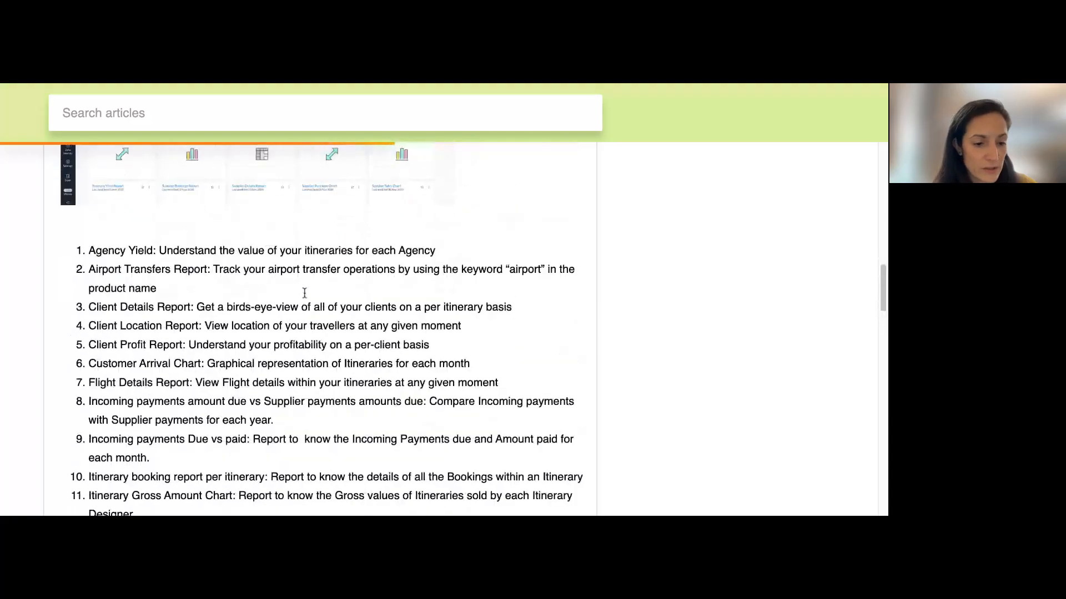
scroll(304, 293, down, 15)
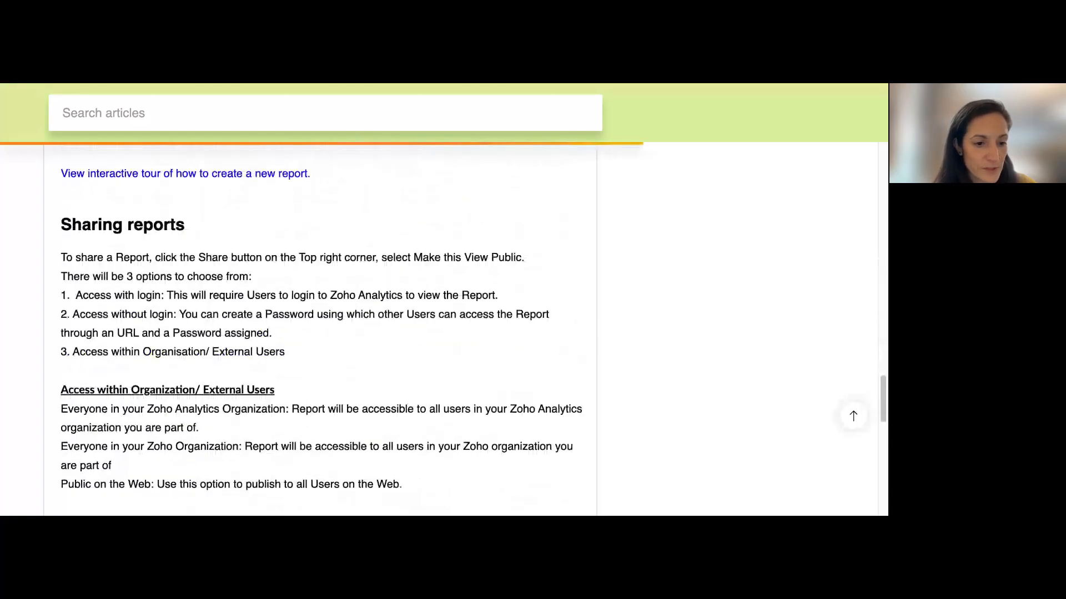
mouse_move(61, 238)
mouse_down()
mouse_move(155, 238)
mouse_move(159, 221)
mouse_move(75, 222)
mouse_up()
scroll(174, 264, down, 1)
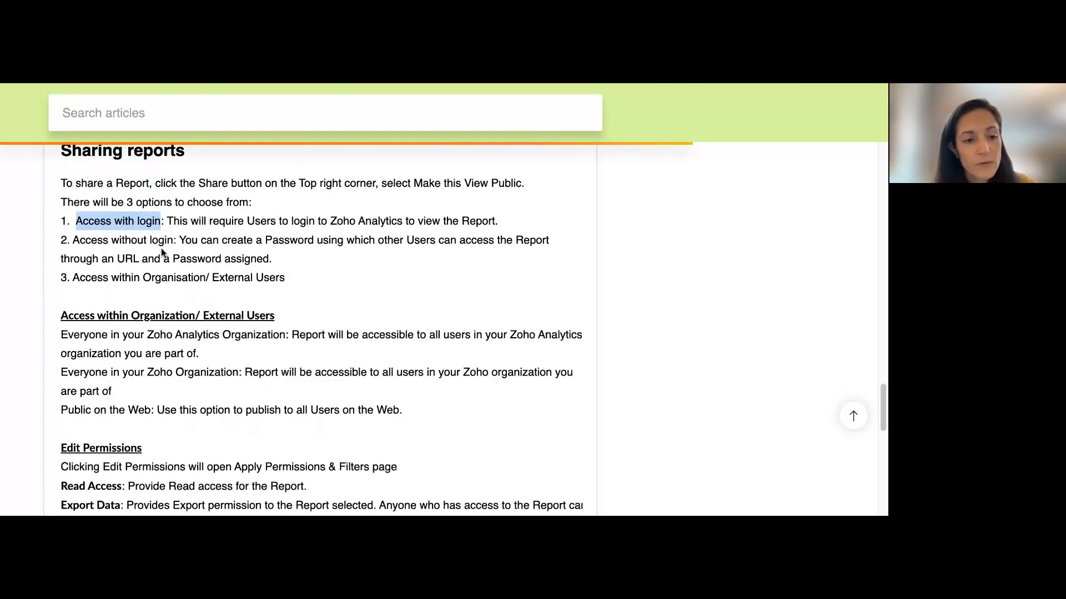
drag(175, 240, 72, 240)
double_click(235, 279)
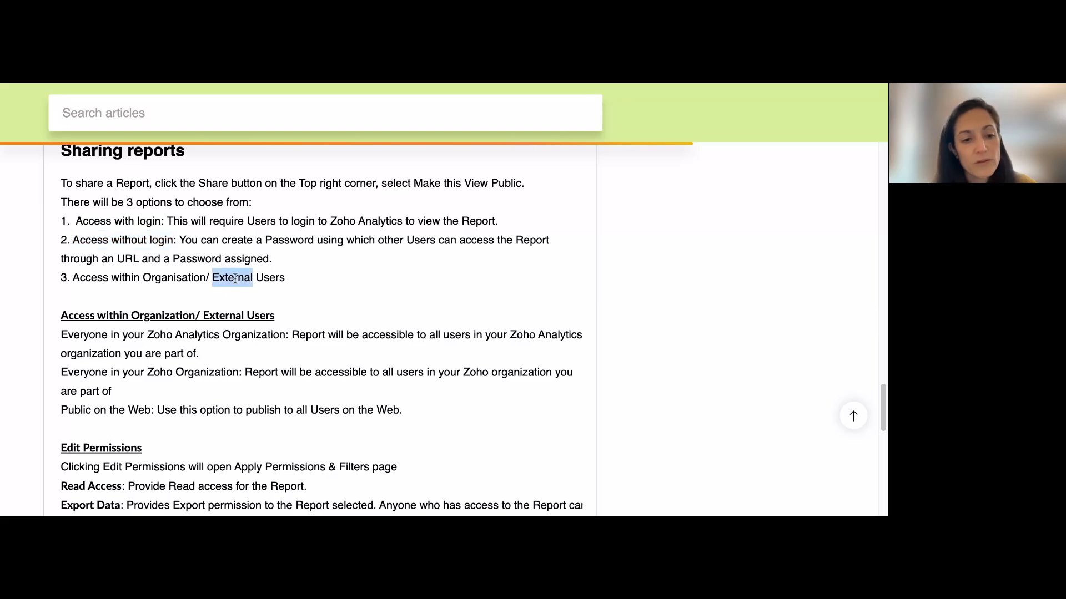
triple_click(270, 277)
click(319, 278)
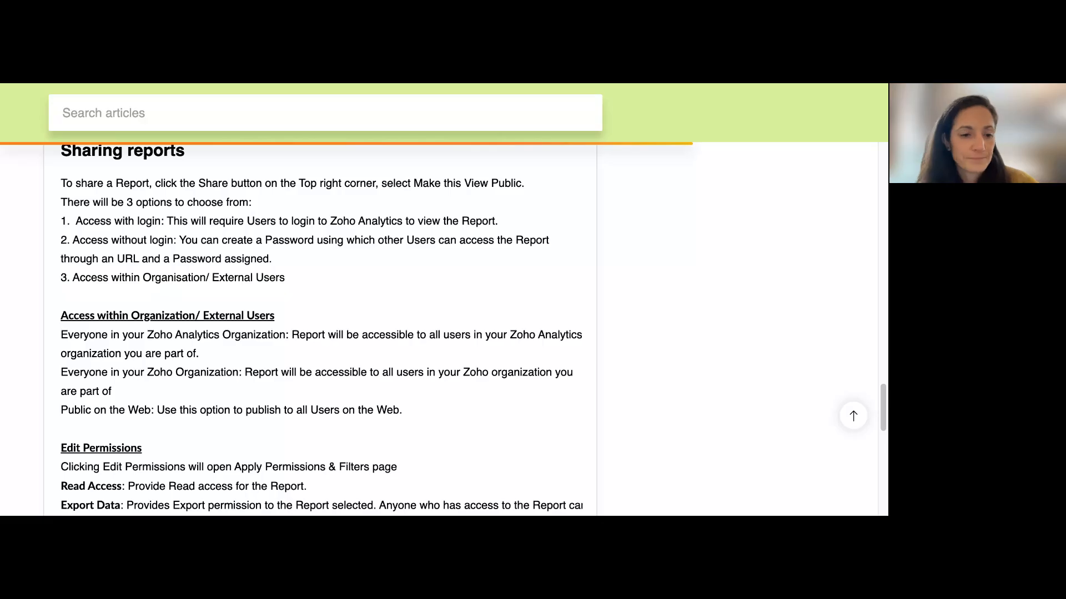
scroll(352, 284, up, 1)
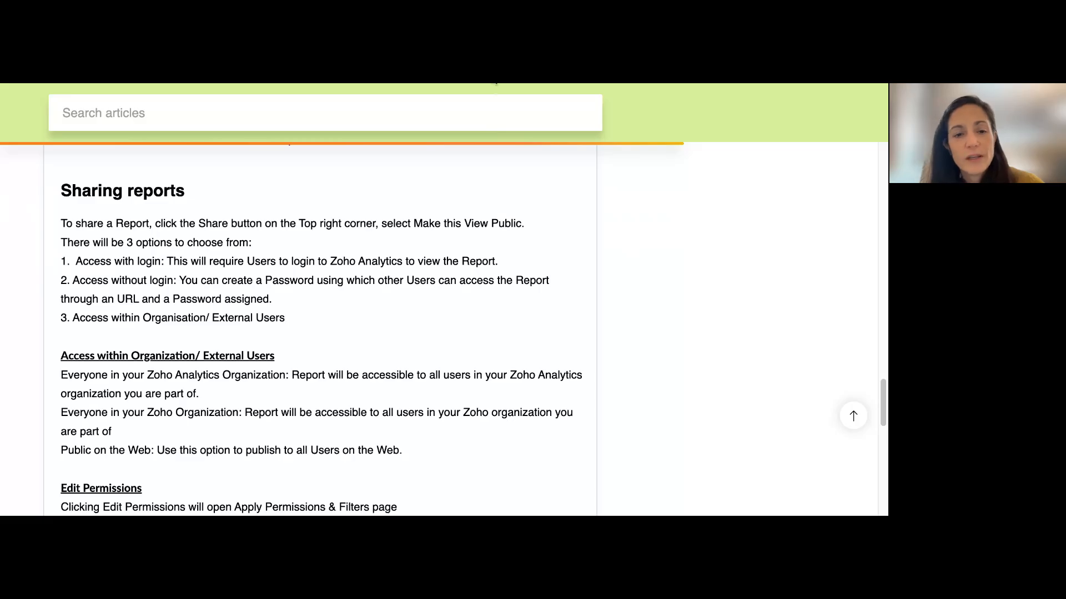
click(493, 75)
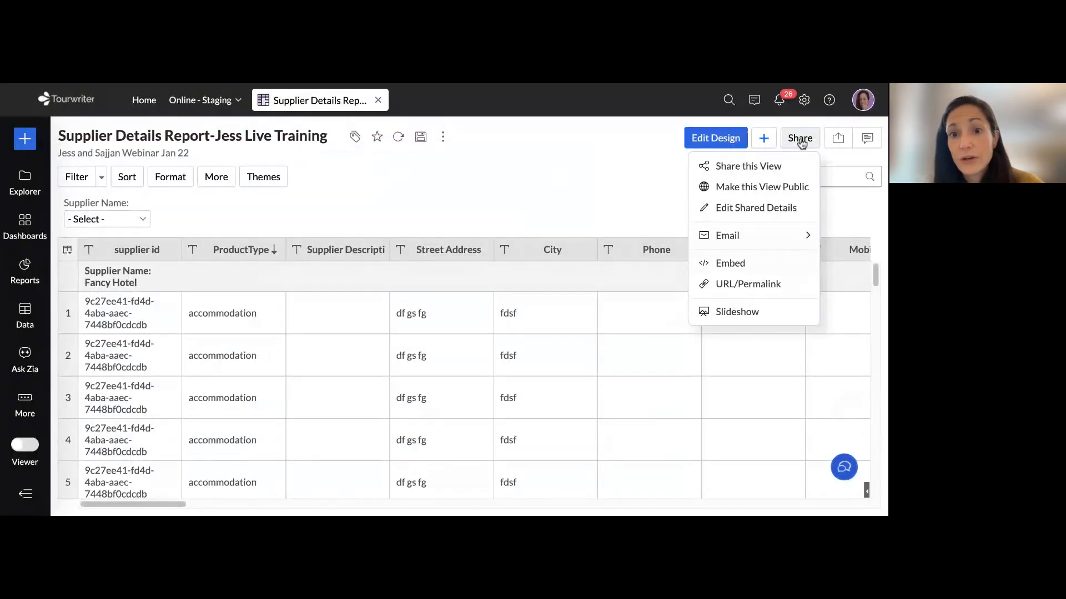
click(567, 159)
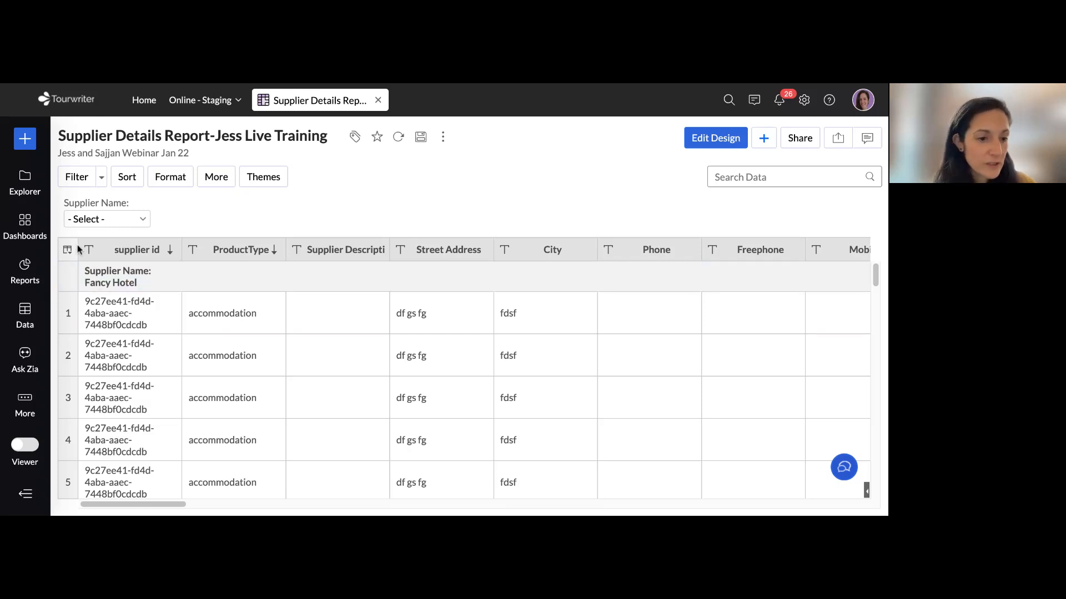
Browse the workspace's list of reports and open the Itinerary Gross Amount Chart
click(25, 269)
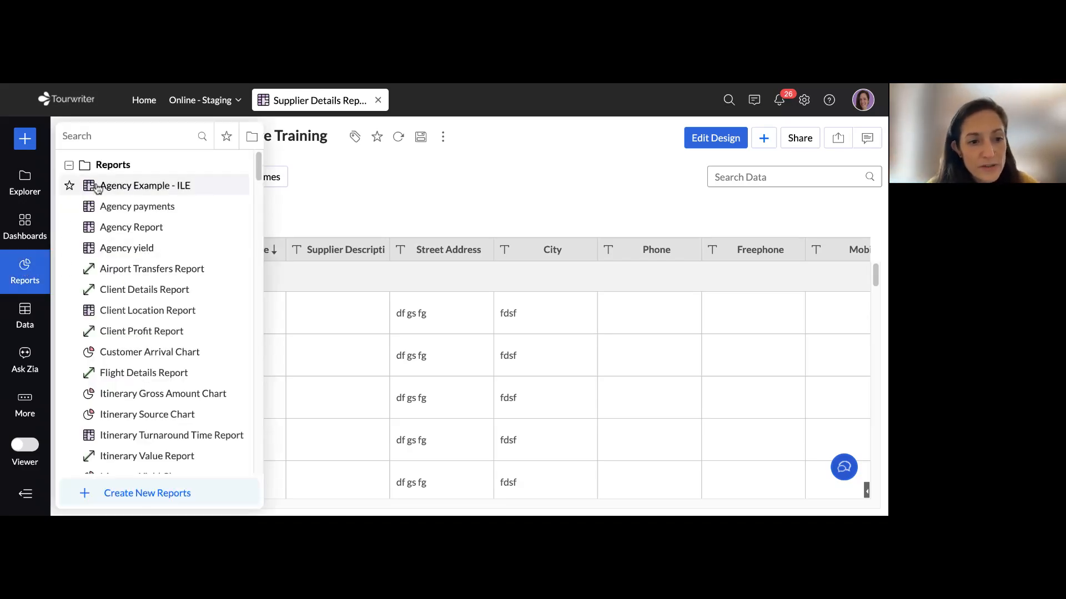
scroll(167, 330, down, 3)
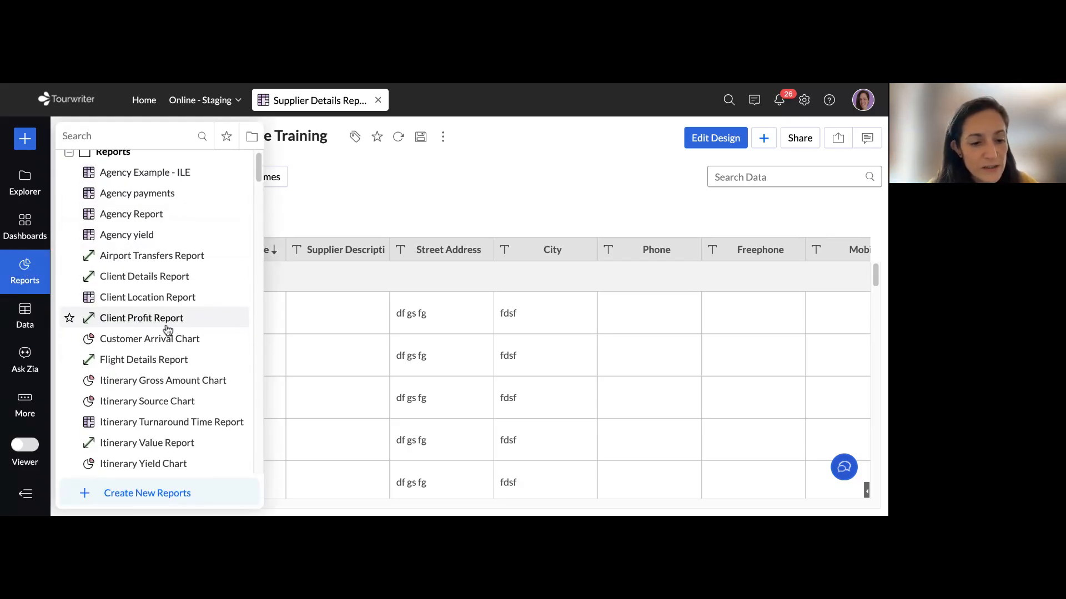
scroll(168, 330, down, 4)
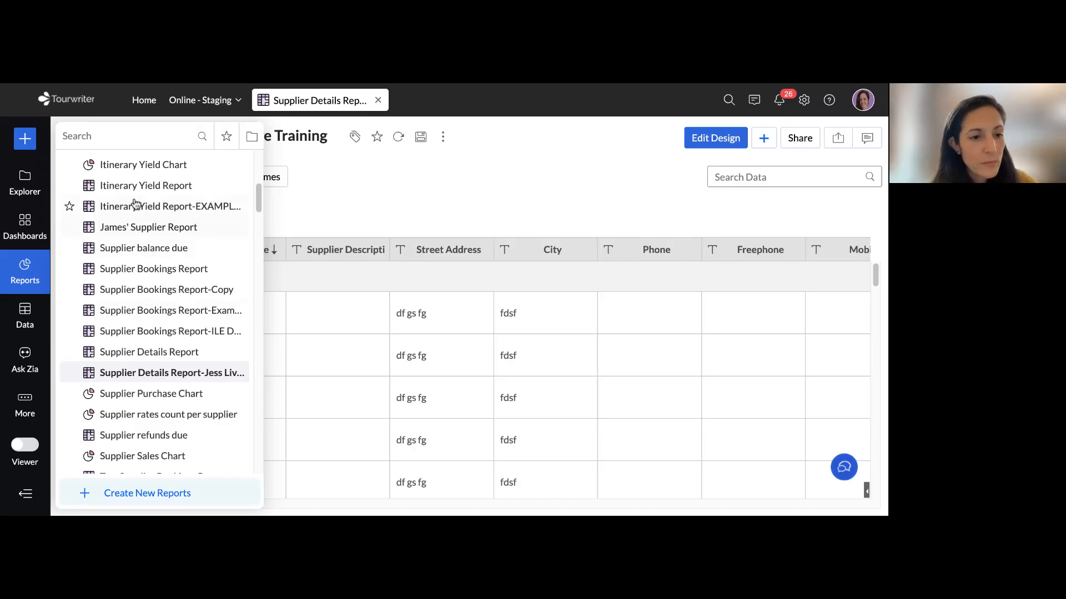
click(138, 497)
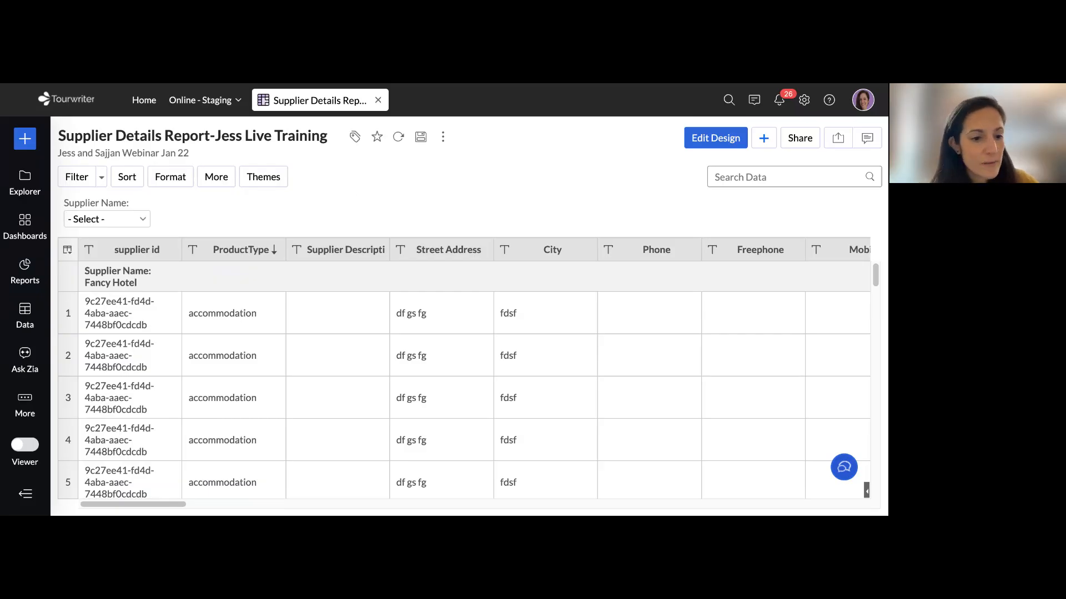
click(26, 273)
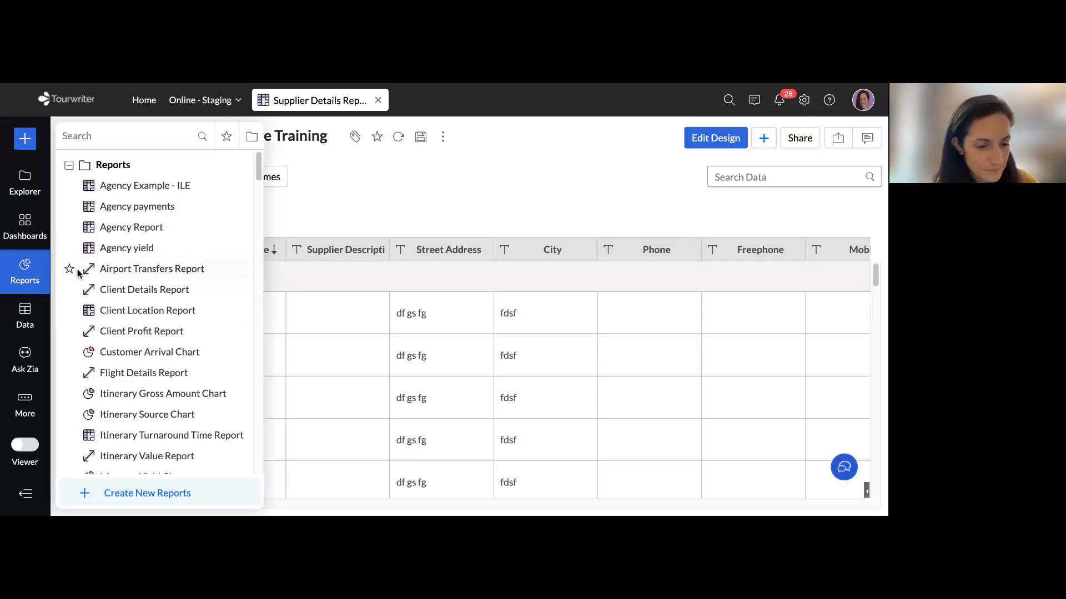
scroll(177, 275, down, 2)
scroll(176, 275, down, 1)
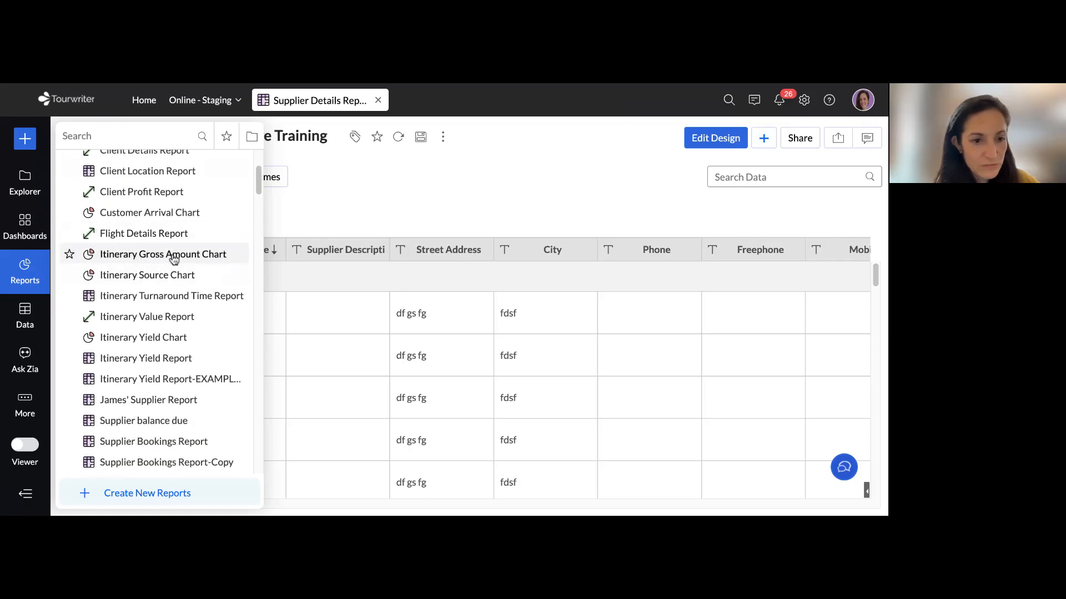
click(158, 256)
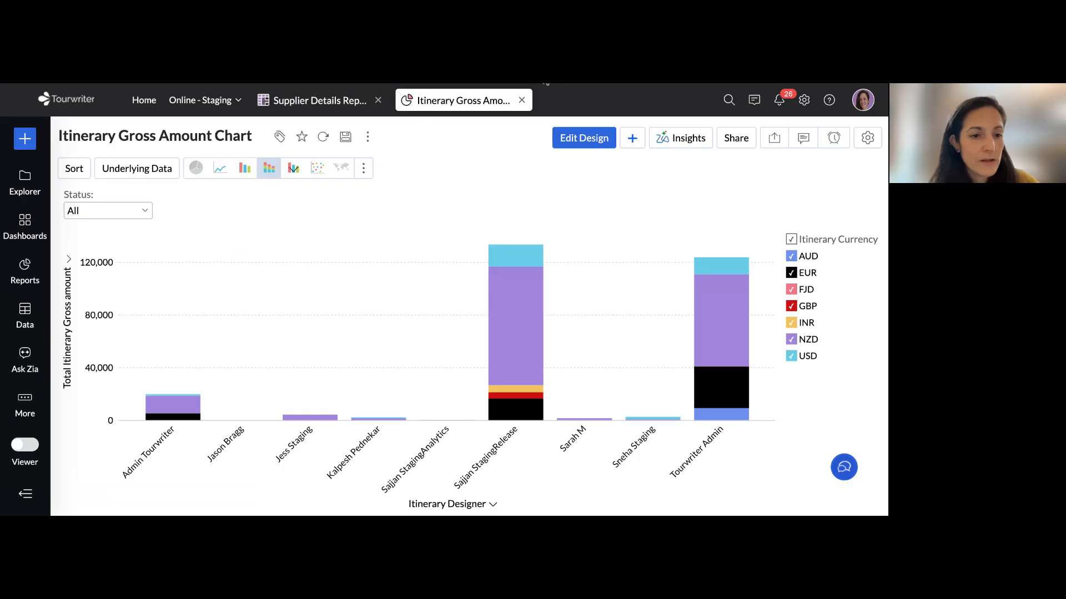
Check the Itinerary Gross Amount Chart's description in the help article's report list and return to the chart
key(ctrl+Tab)
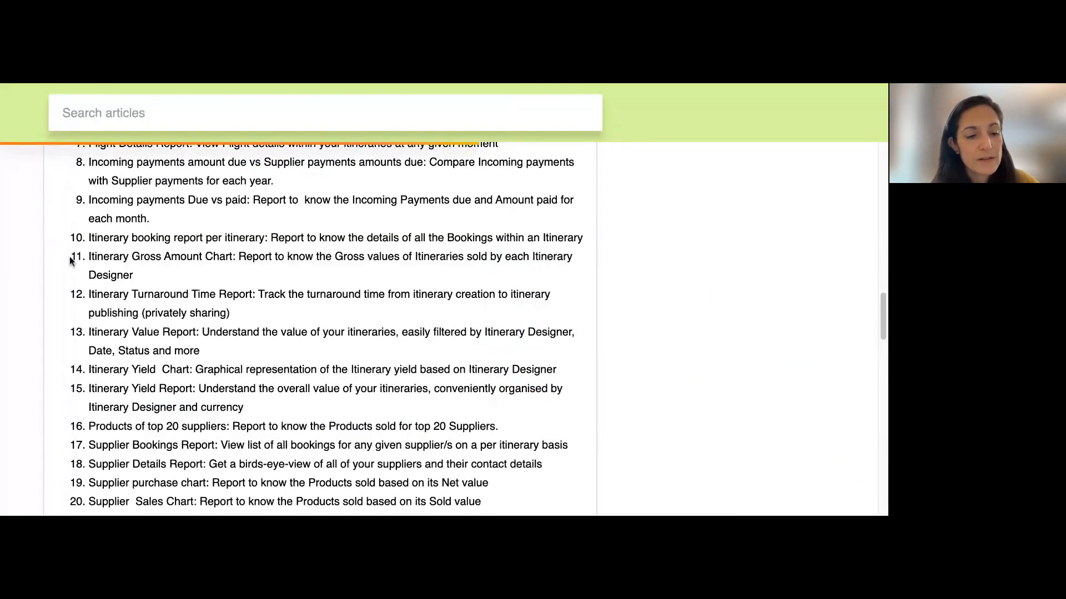
drag(89, 256, 253, 275)
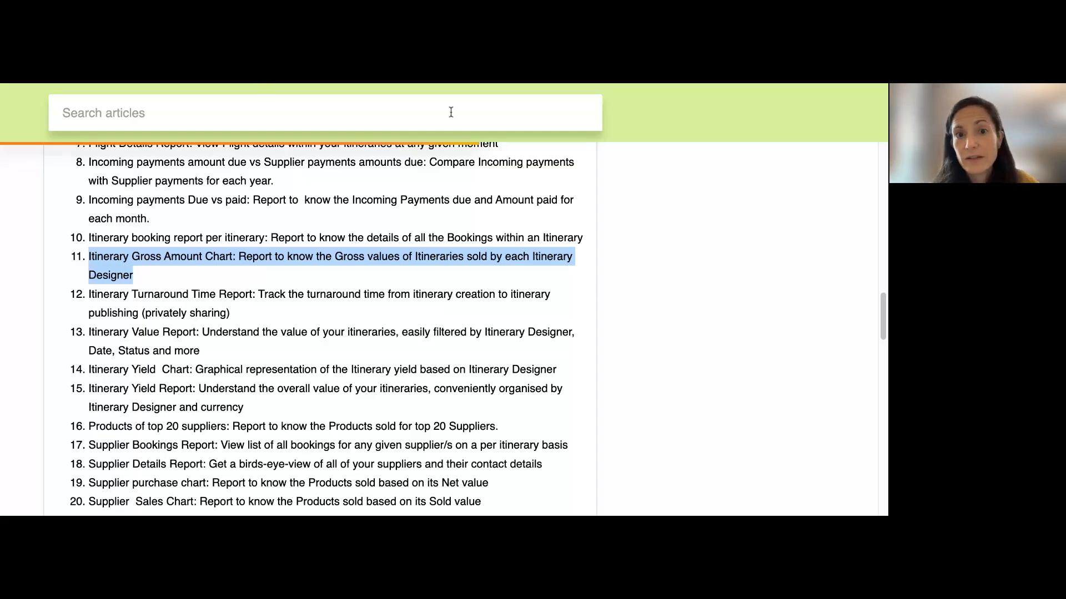
click(378, 86)
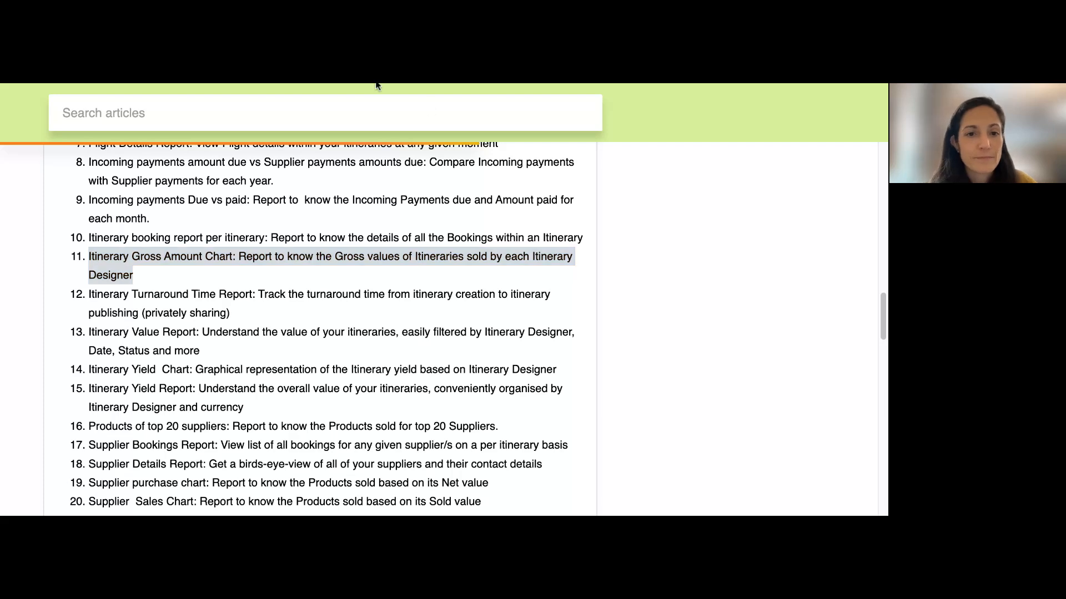
click(378, 85)
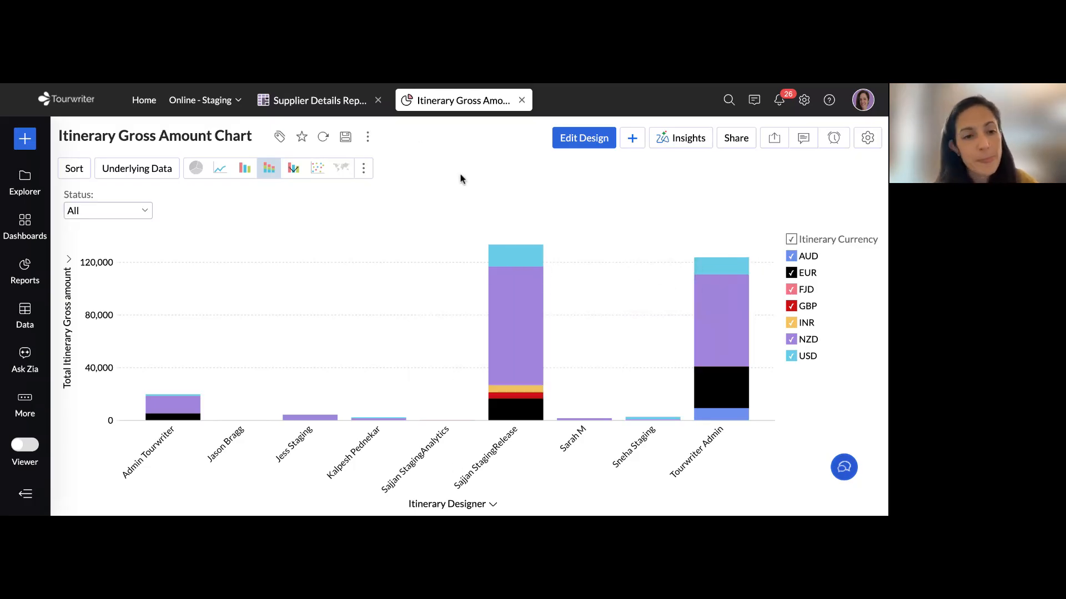
Save a copy of the chart in the Reports folder, replacing the name's Copy suffix with the trainer's first name and "Live Training"
click(369, 137)
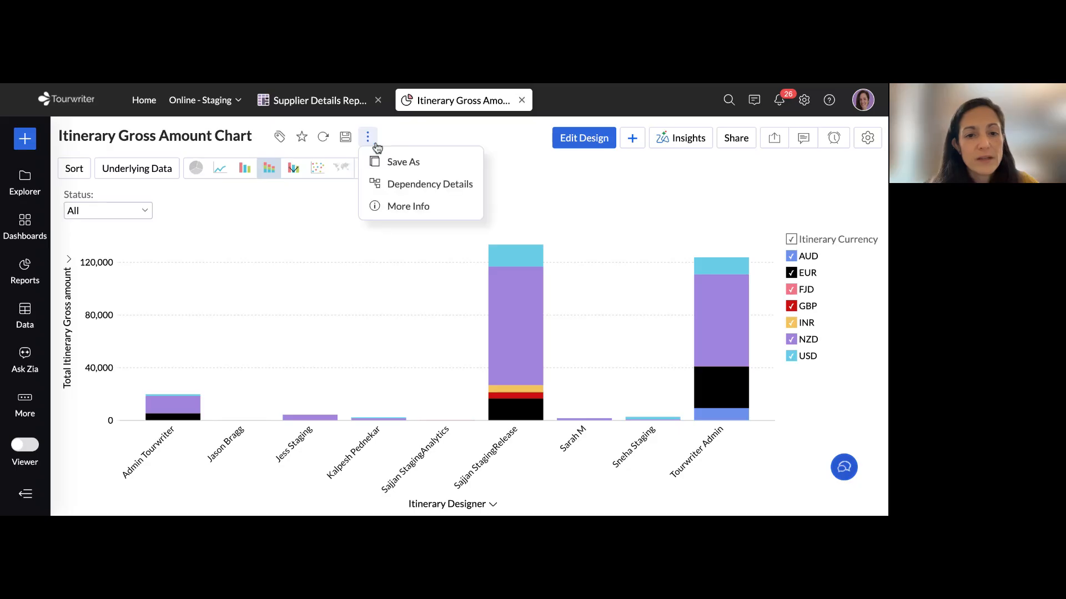
click(397, 160)
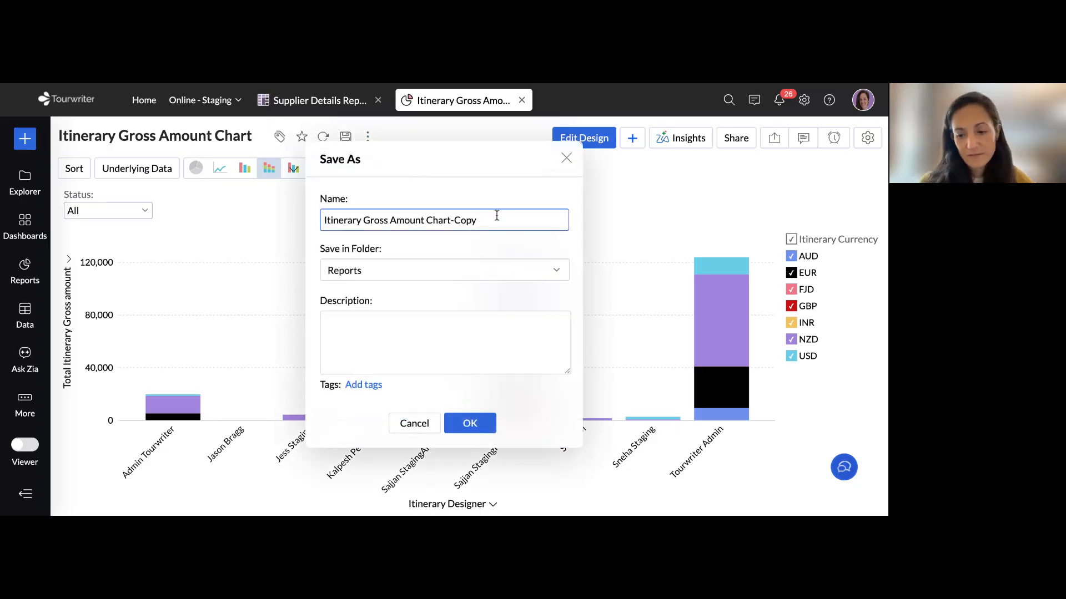
key(BackSpace)
key(BackSpace)
key(BackSpace)
key(BackSpace)
text(Jess)
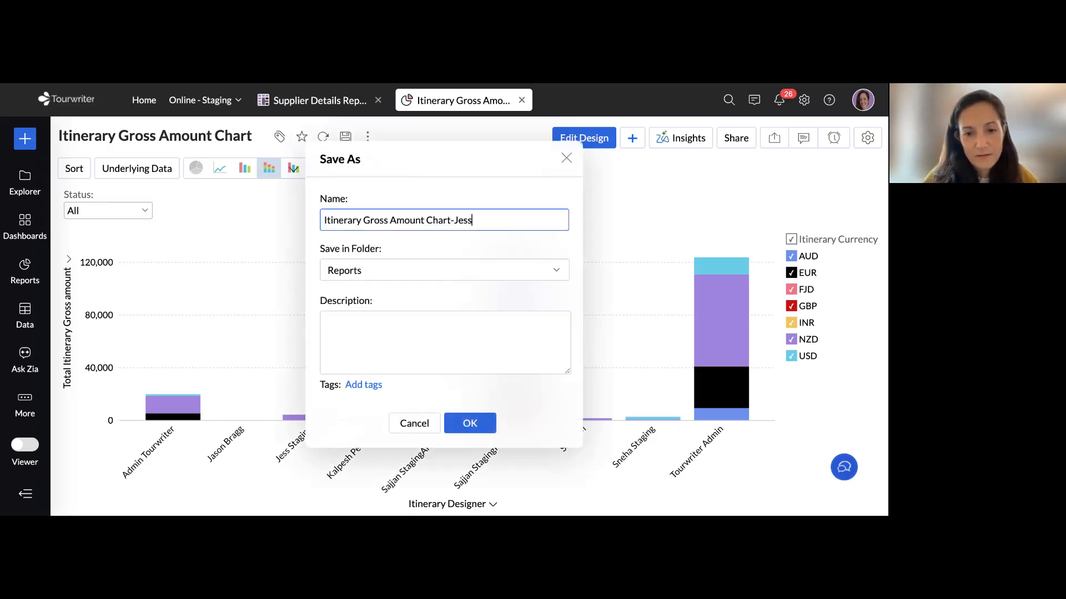
text( Live Training)
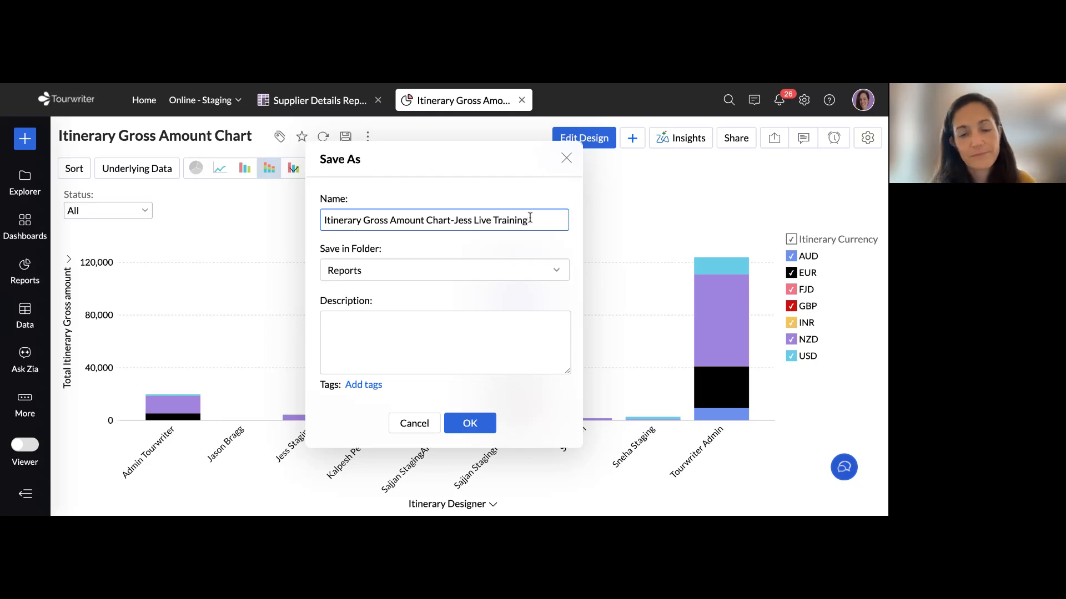
click(476, 426)
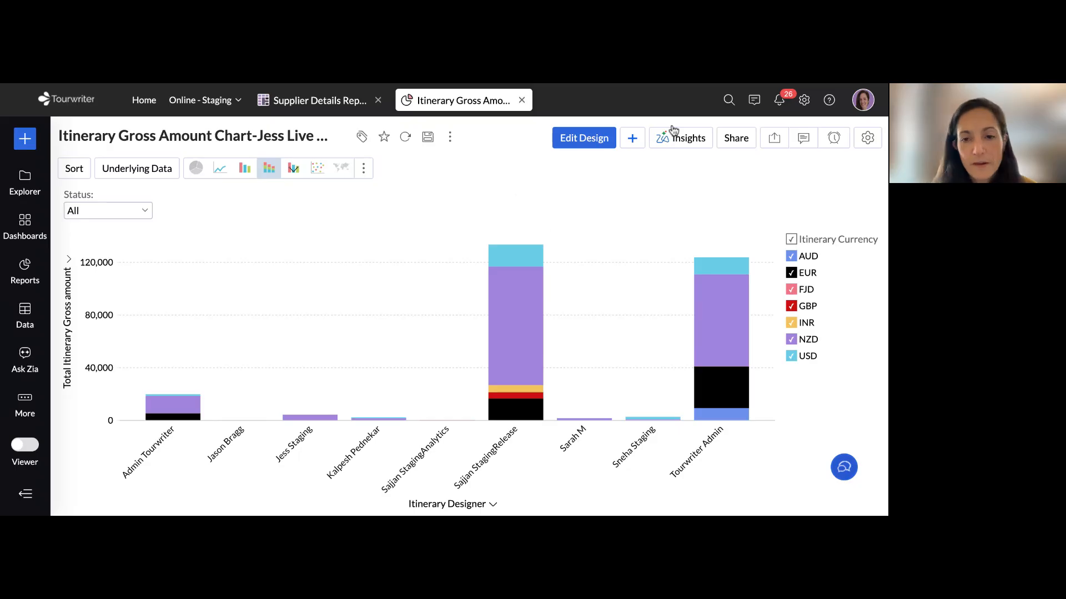
Edit the copied chart's design, replace Itinerary Currency with arrivecityname as the color column, and regenerate the graph
click(590, 139)
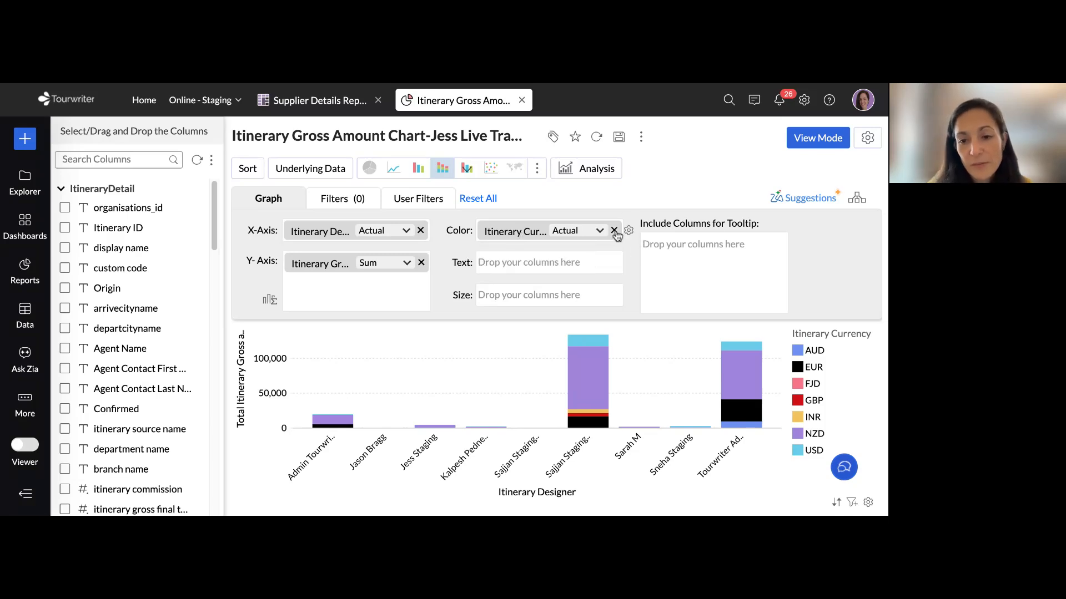
click(613, 230)
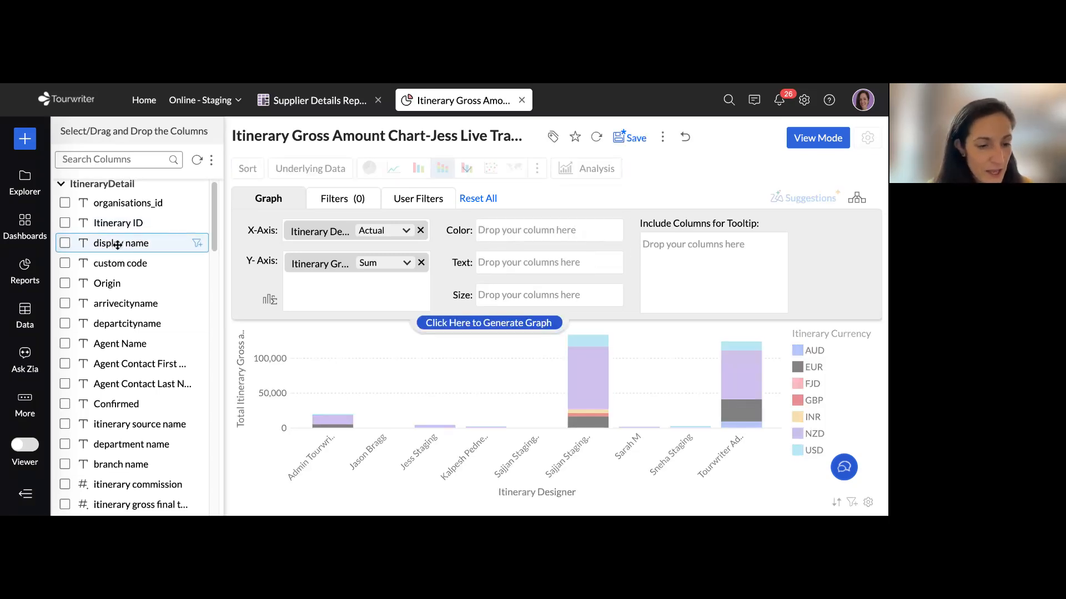
scroll(120, 249, down, 1)
drag(128, 268, 527, 230)
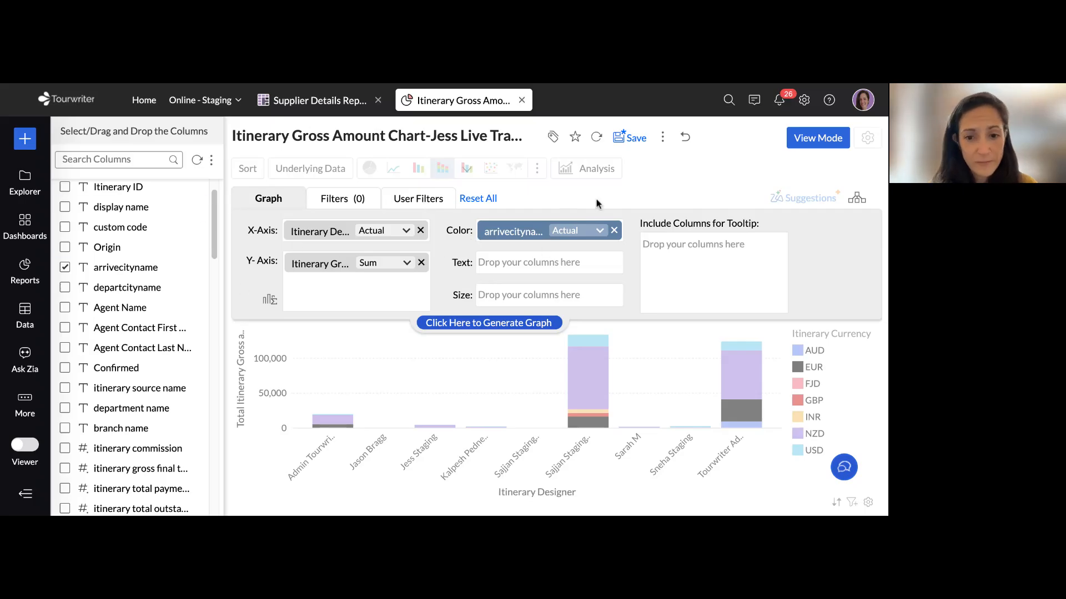
click(478, 323)
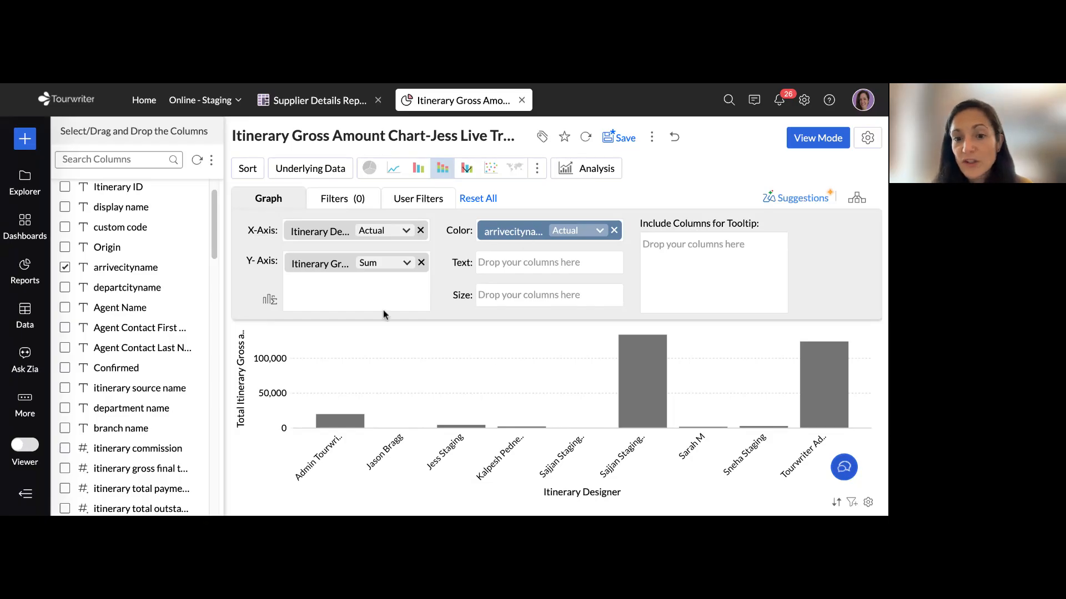
Return the copied Itinerary Gross Amount Chart to view mode and save it
click(813, 142)
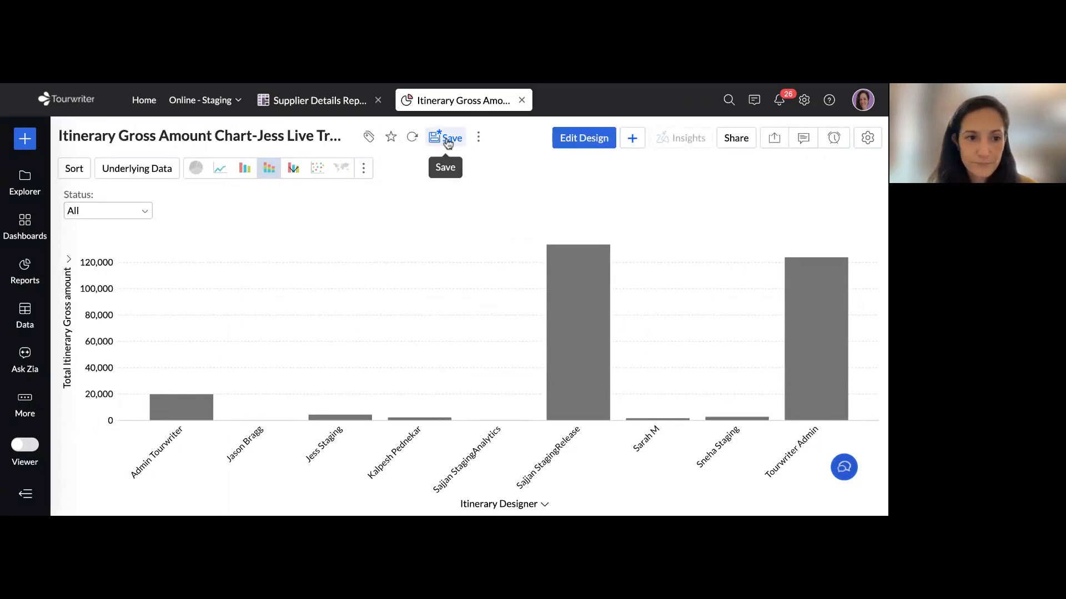
click(448, 143)
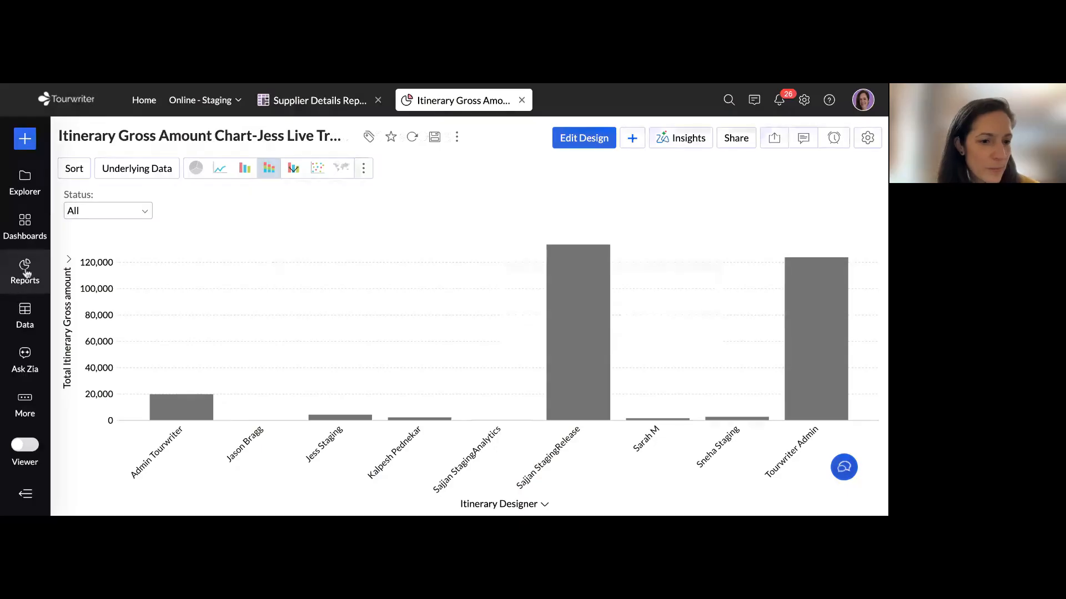
Open the Supplier Bookings Report from the workspace's list of reports
click(23, 271)
scroll(200, 297, down, 10)
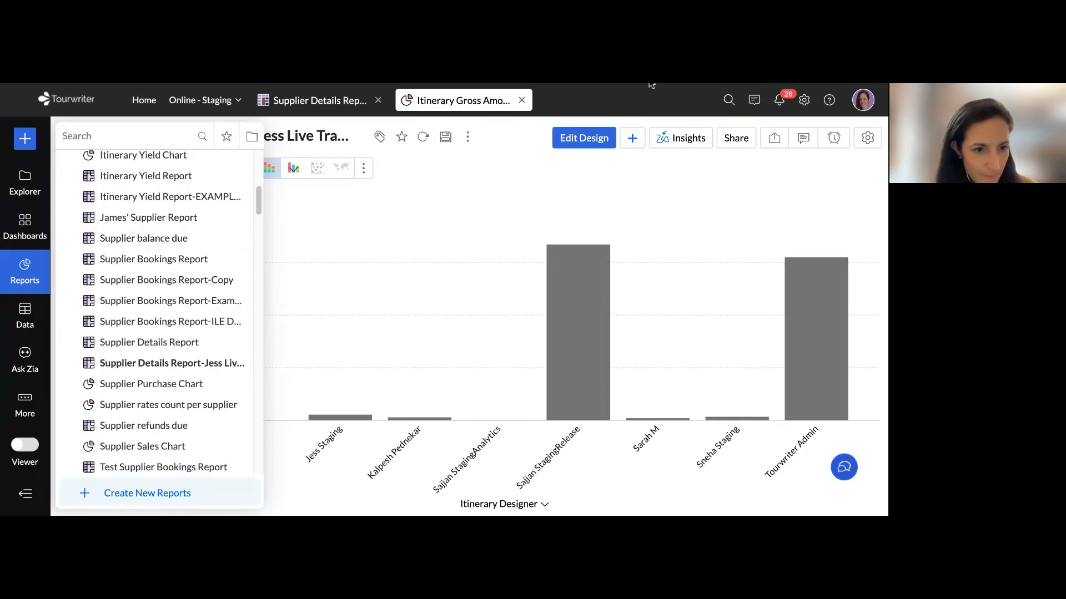
click(148, 261)
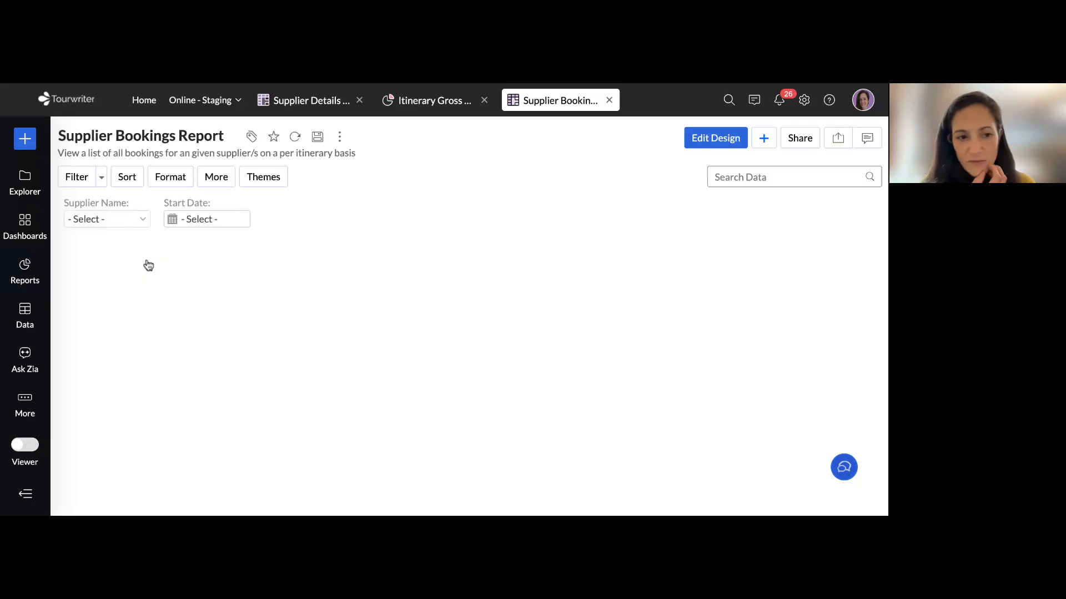
Save a copy of the Supplier Bookings Report in the Reports folder, replacing the name's Copy suffix with the trainer's first name and "Training"
click(339, 136)
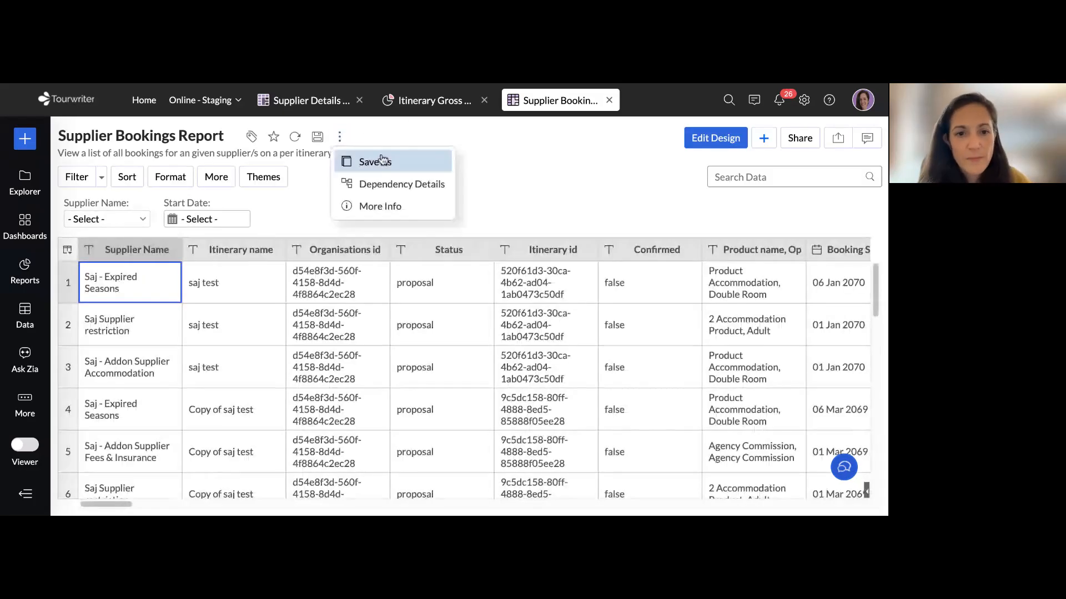
click(376, 159)
click(469, 216)
key(BackSpace)
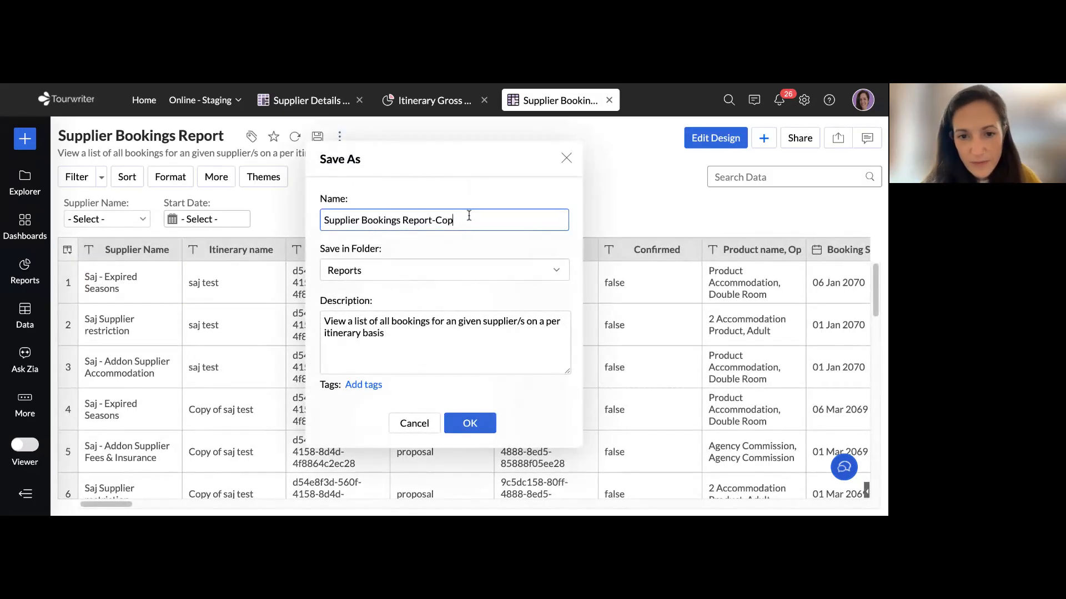
key(BackSpace)
text(Jess )
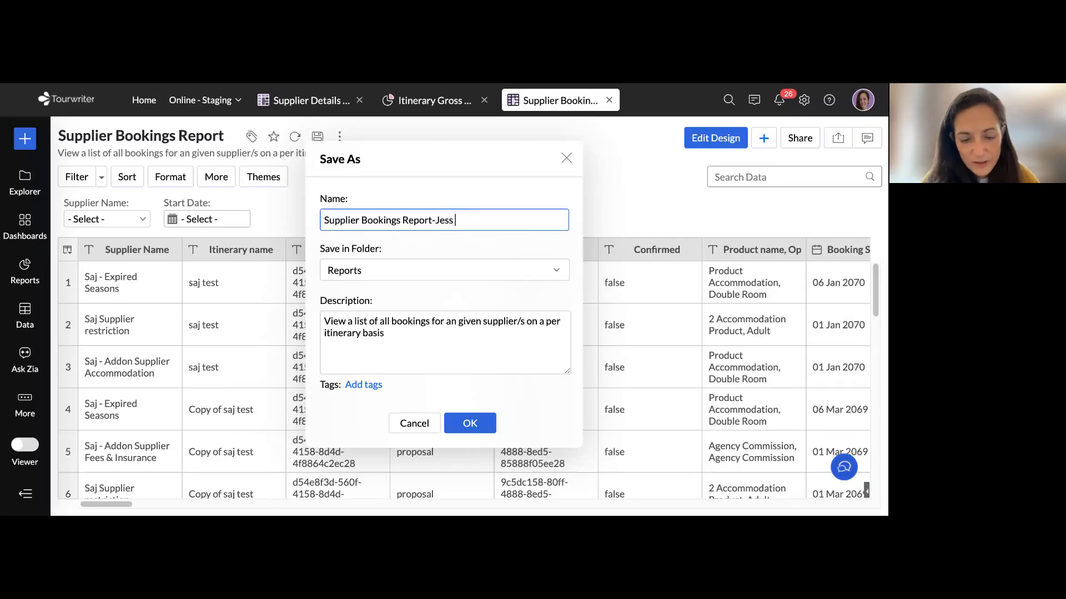
text(Training)
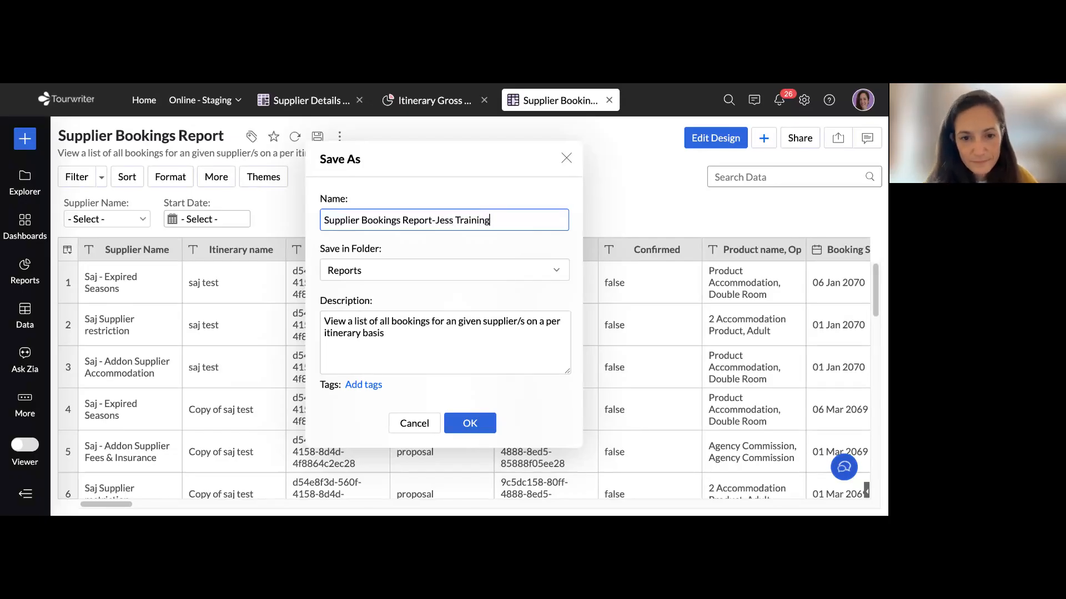
click(469, 424)
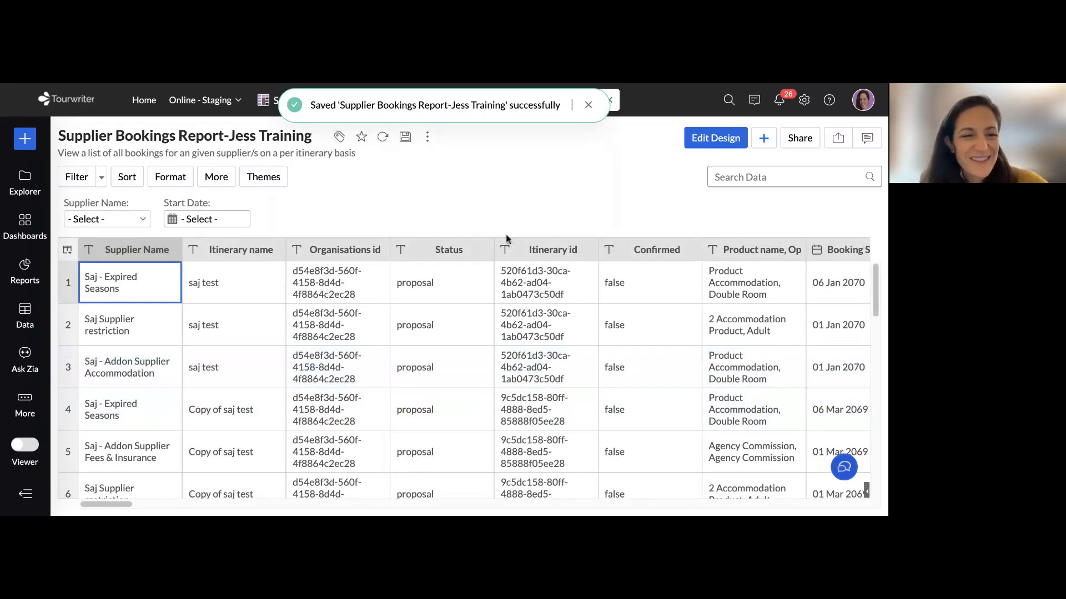
Review the copied report's Supplier Name filter choices and its Start Date range calendar
click(111, 219)
scroll(127, 408, down, 2)
scroll(214, 286, up, 2)
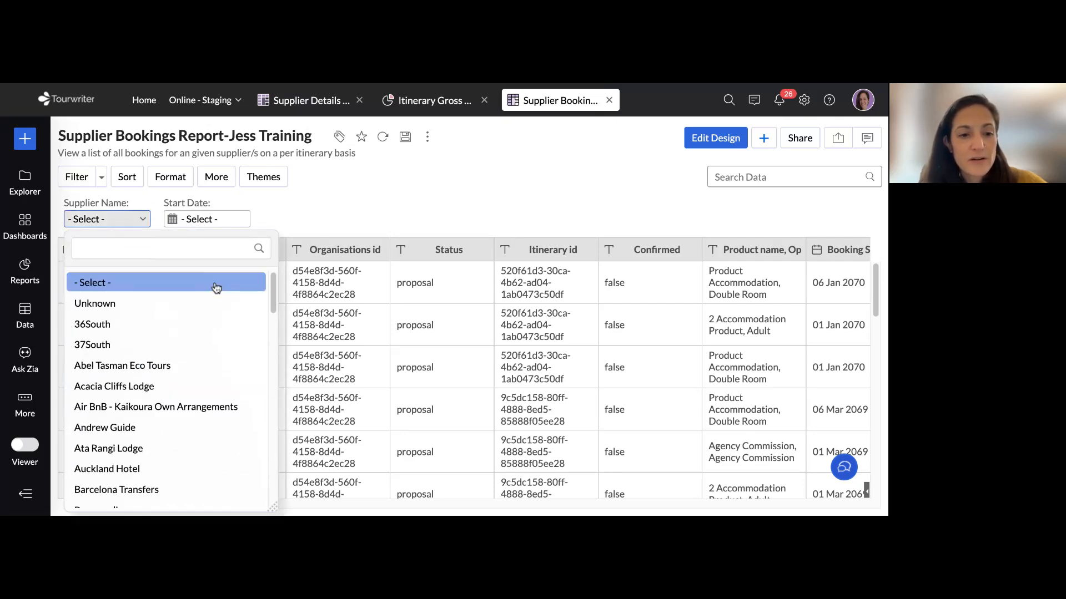
click(222, 222)
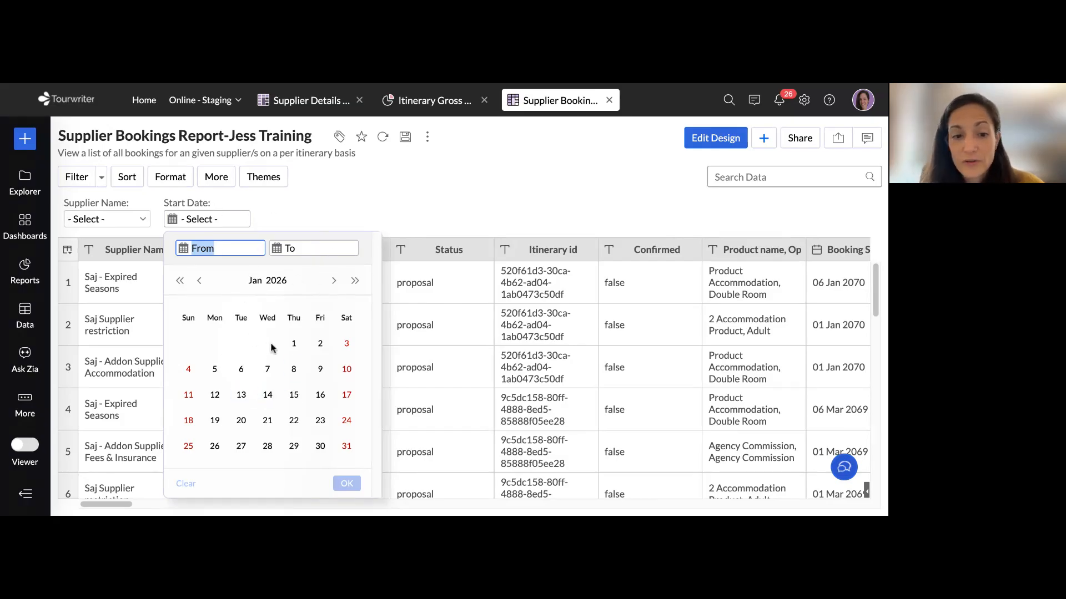
click(335, 284)
click(335, 285)
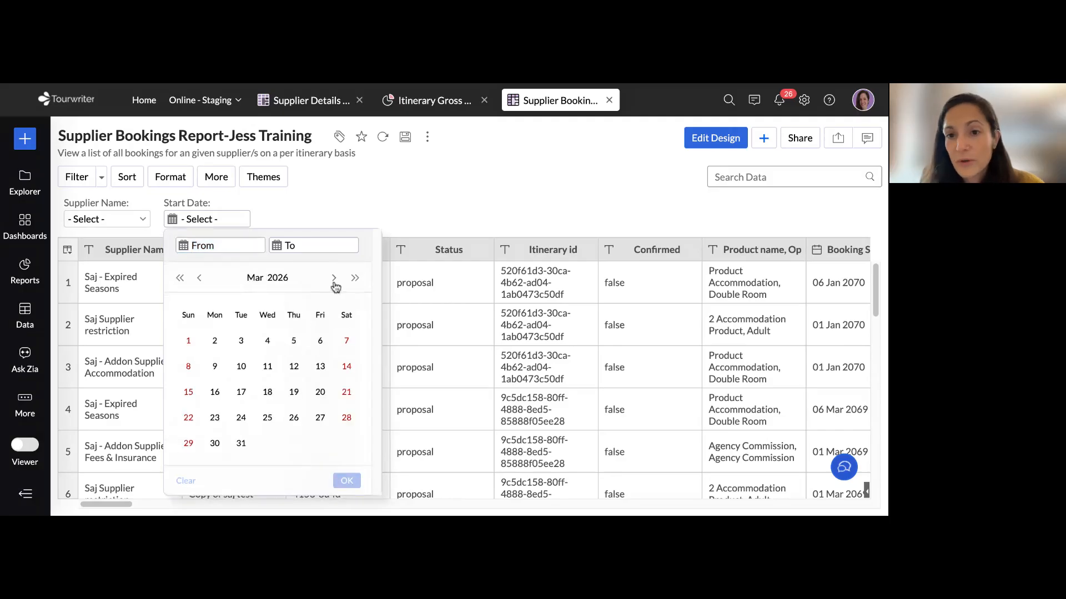
click(565, 163)
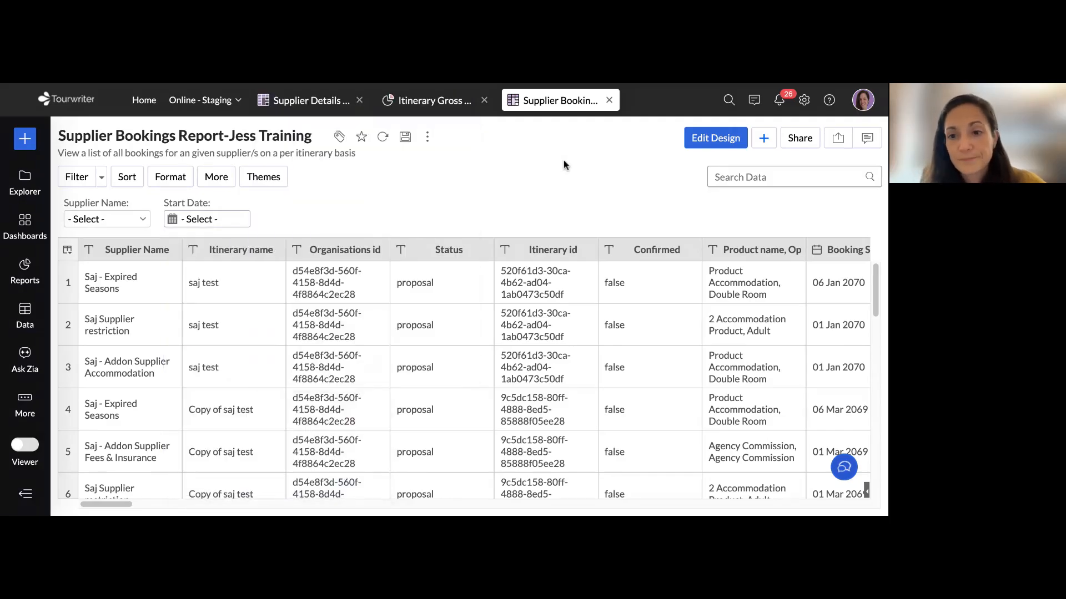
Edit the copied report's design, search its columns for "date", and add Start Date as a filter
click(726, 141)
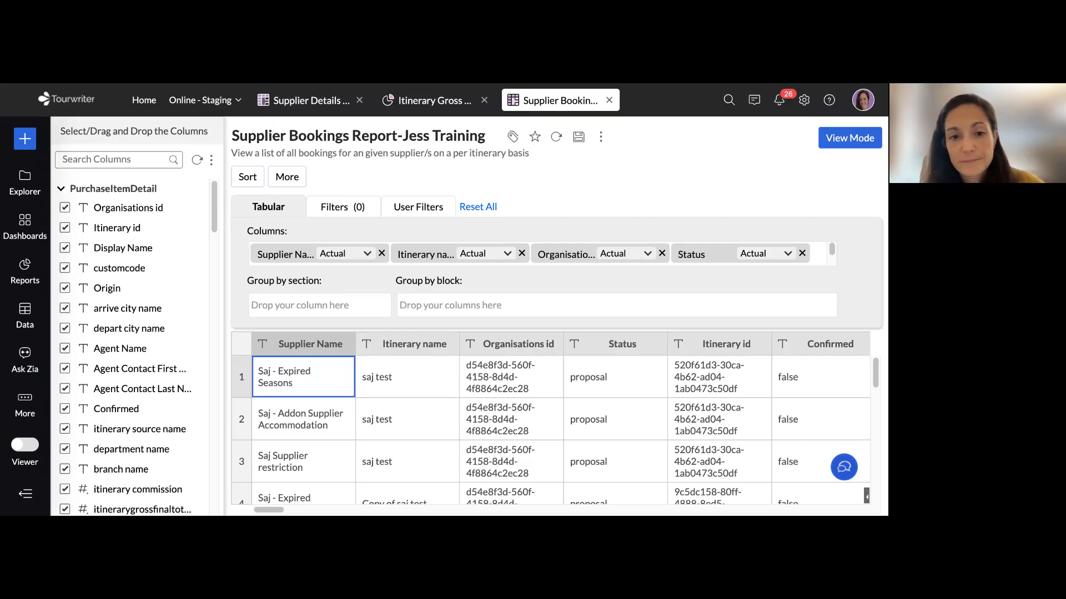
click(335, 210)
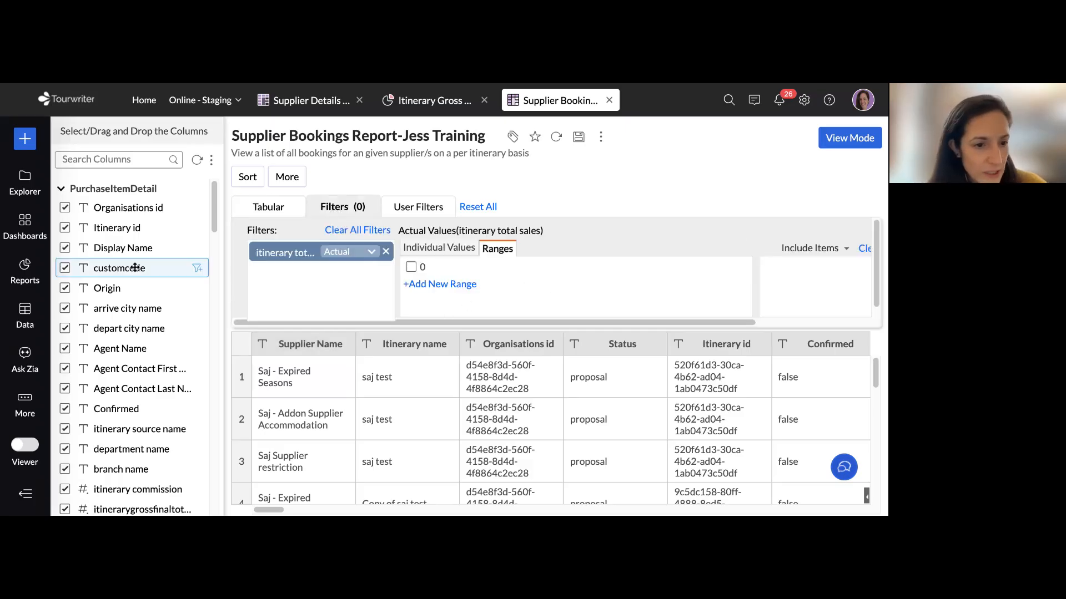
click(114, 159)
text(date)
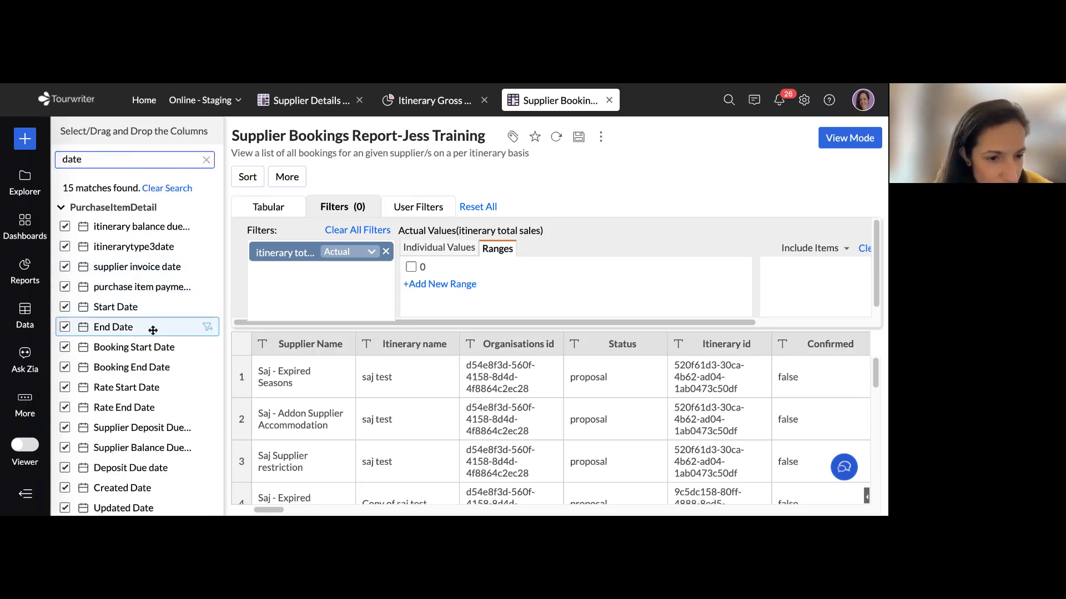
drag(131, 308, 305, 283)
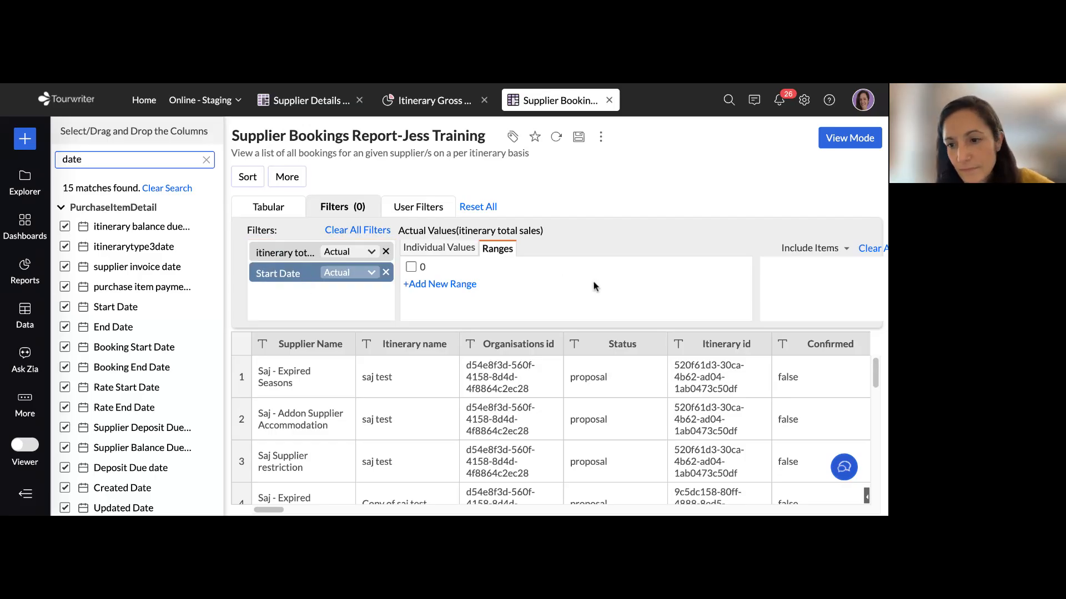
Try to load the Start Date filter's values and switch the filter to Relative
click(868, 251)
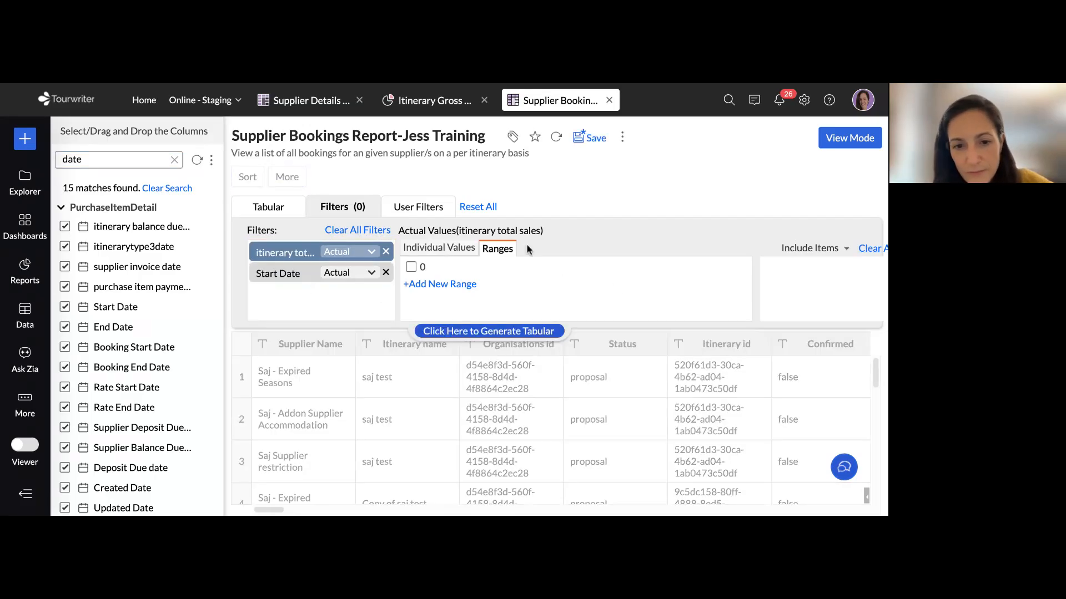
click(293, 274)
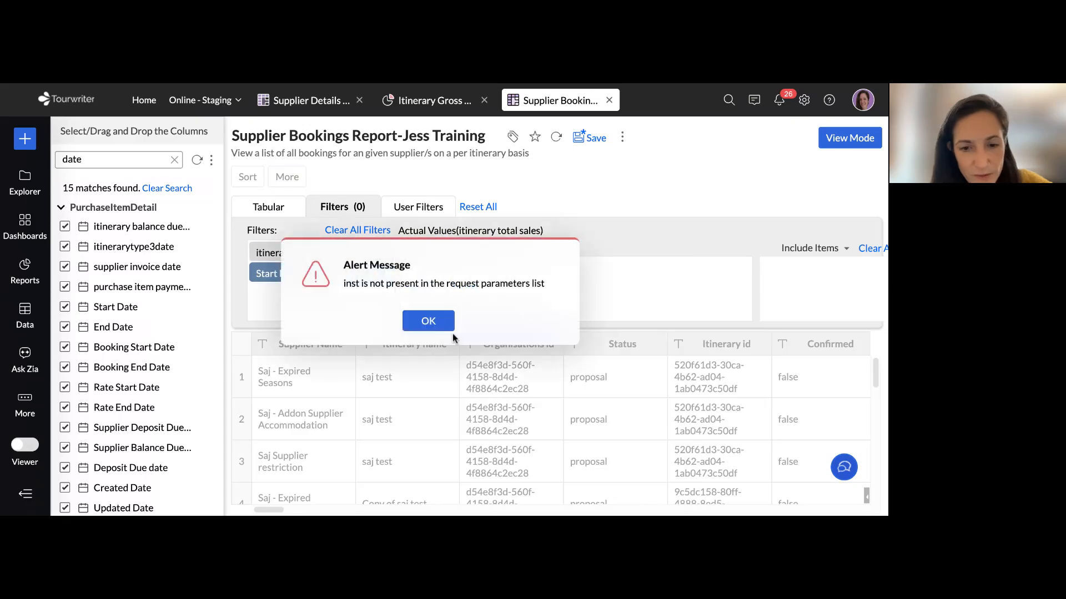
click(440, 326)
click(368, 273)
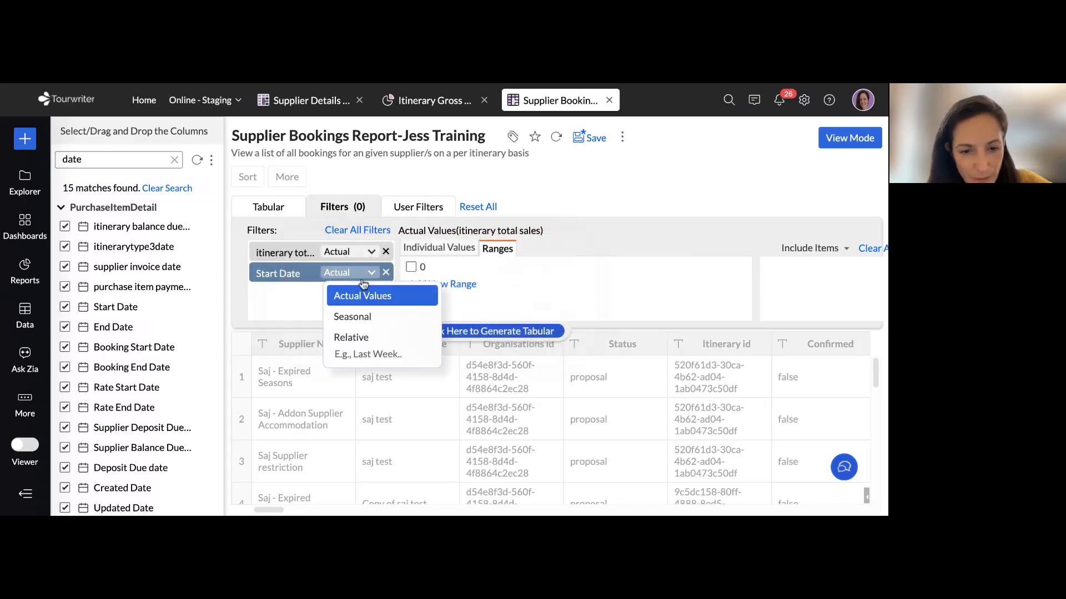
click(381, 338)
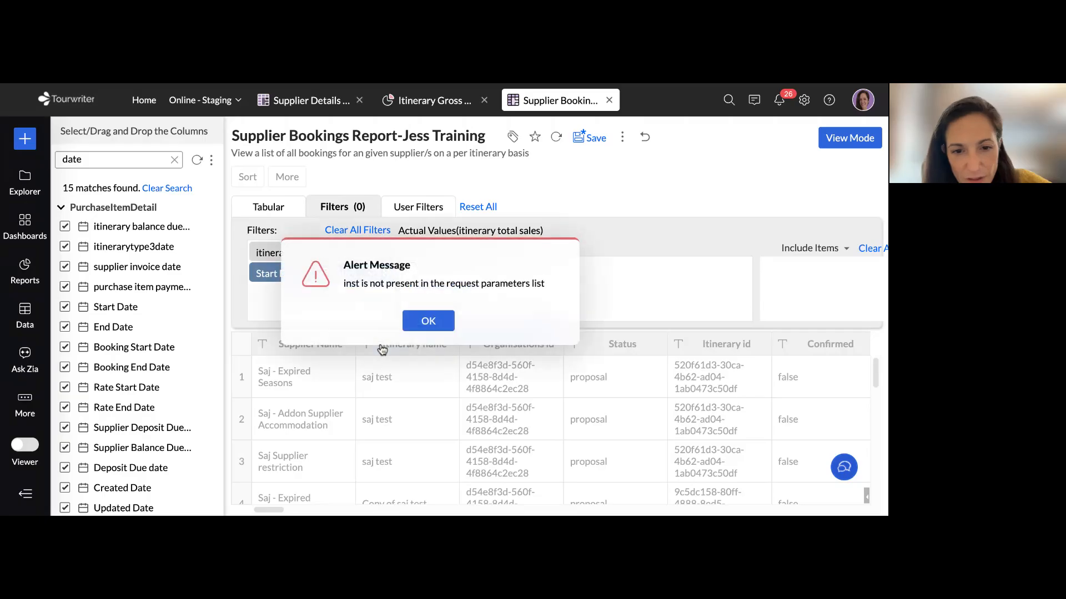
click(439, 321)
Set the Start Date filter to Seasonal
click(367, 273)
click(363, 318)
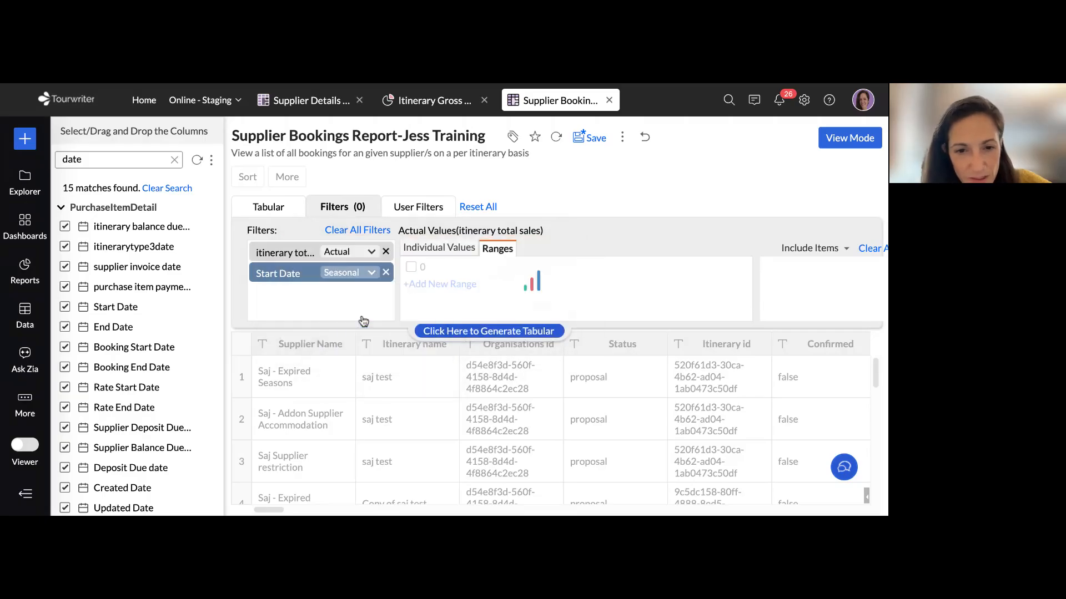
click(428, 319)
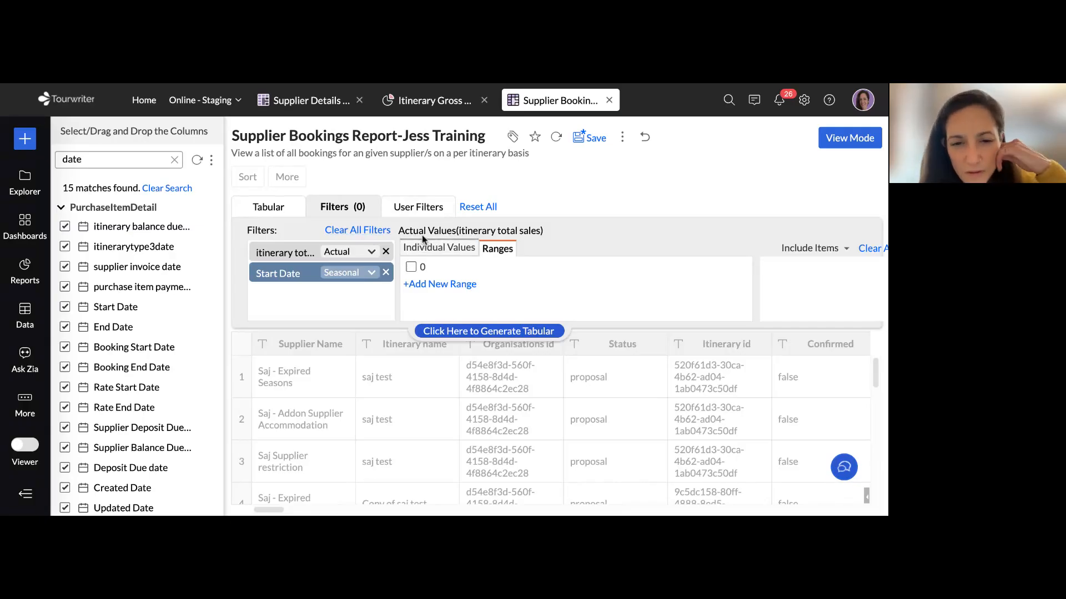
Try to list the individual values of the itinerary total sales filter and to remove that filter
click(439, 248)
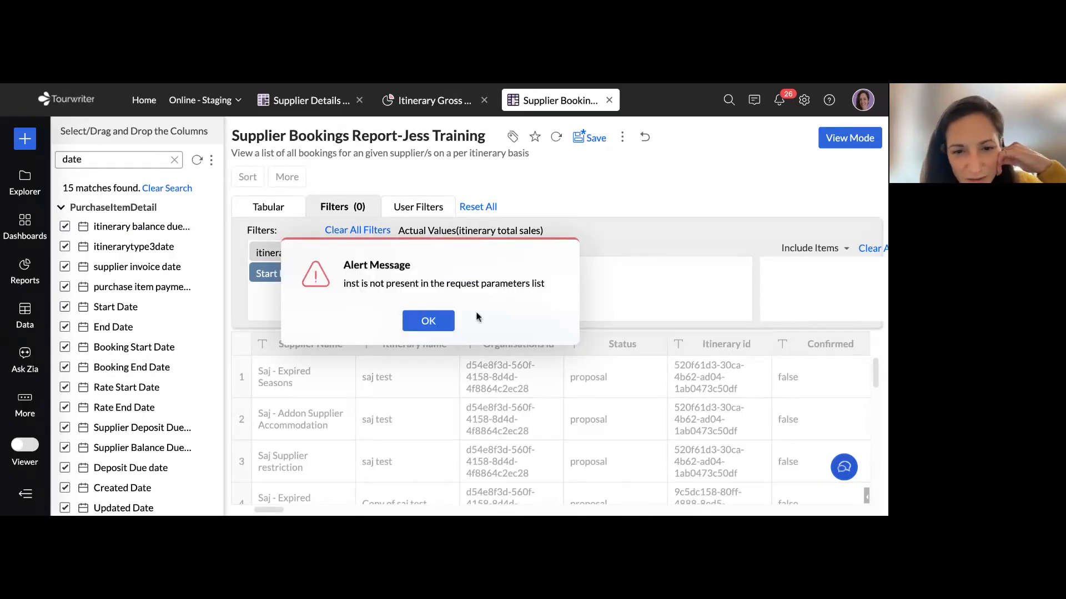
click(428, 321)
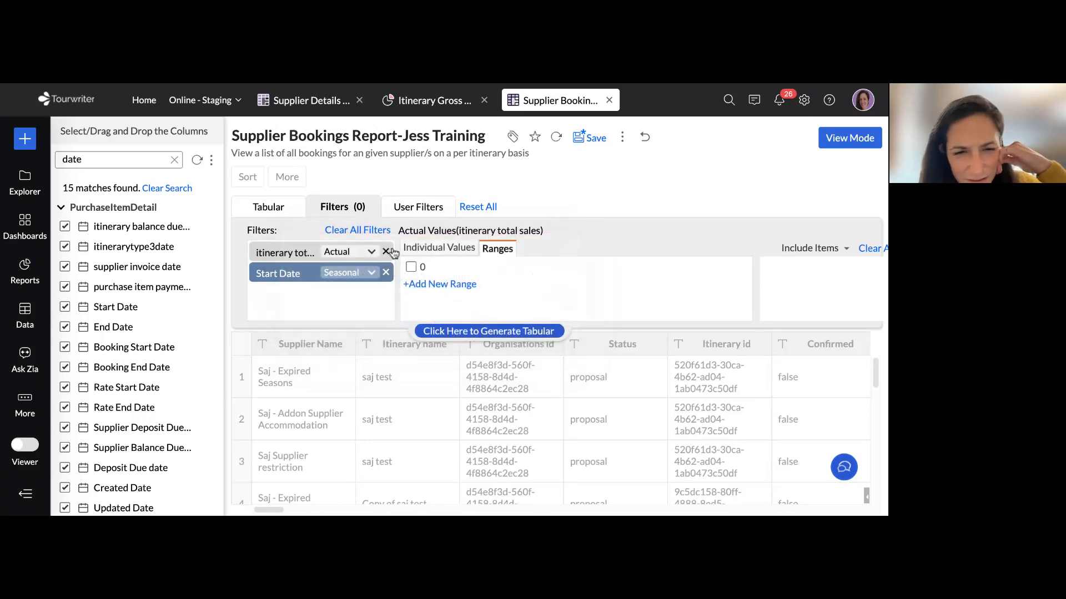
click(393, 253)
click(430, 320)
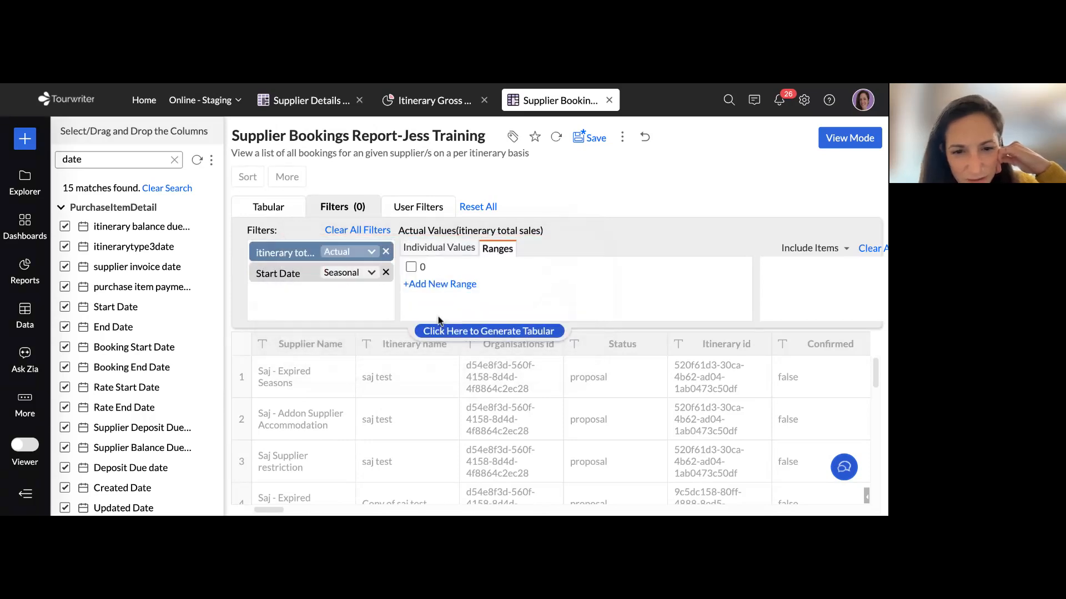
click(438, 249)
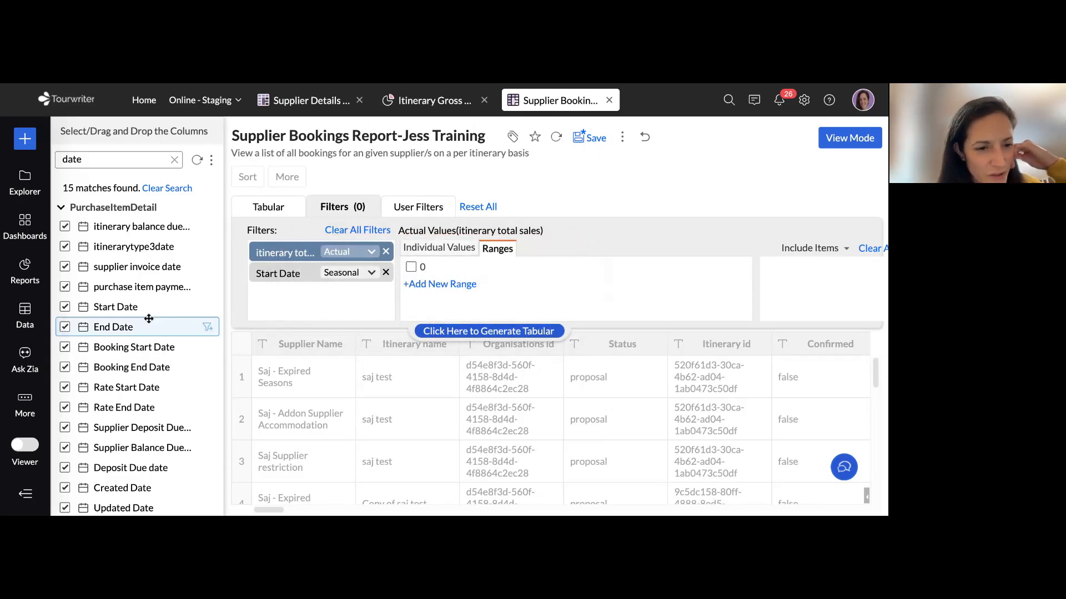
Regenerate the copied report's table and try to remove the Start Date filter
click(524, 331)
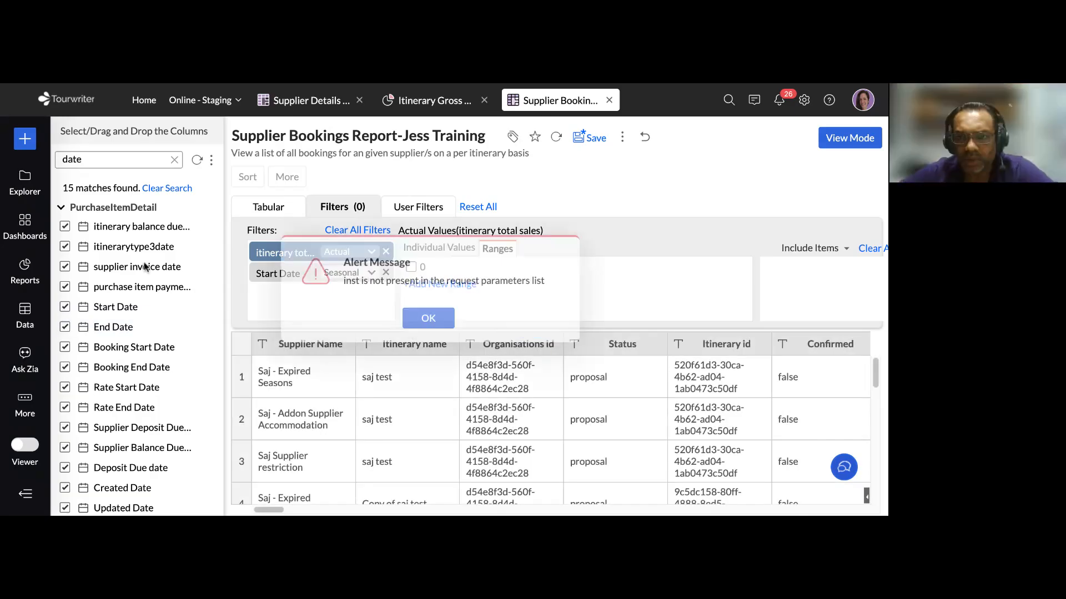
click(429, 322)
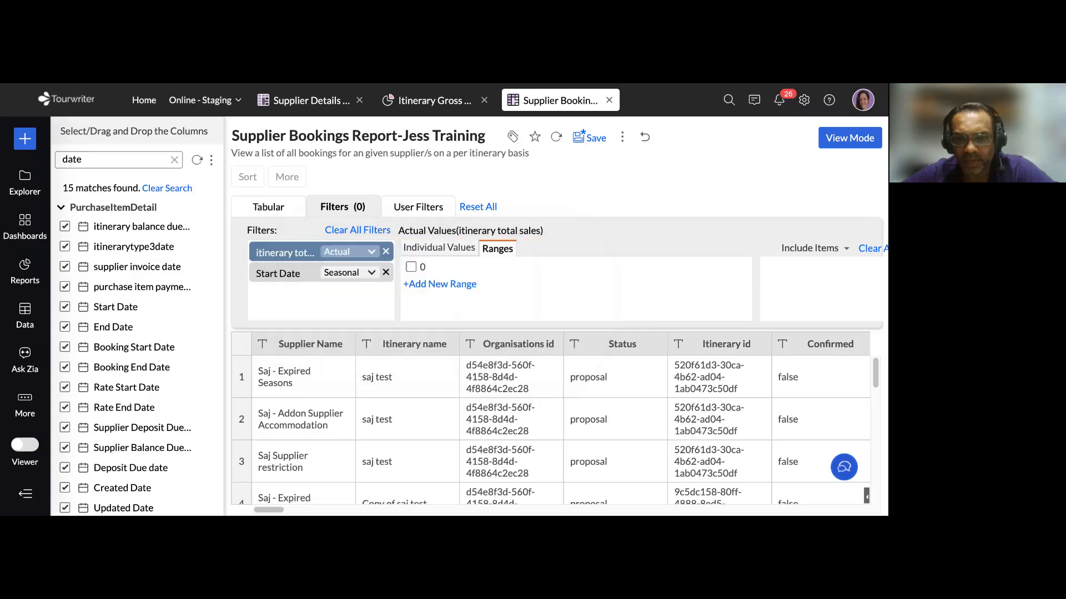
click(386, 273)
click(429, 325)
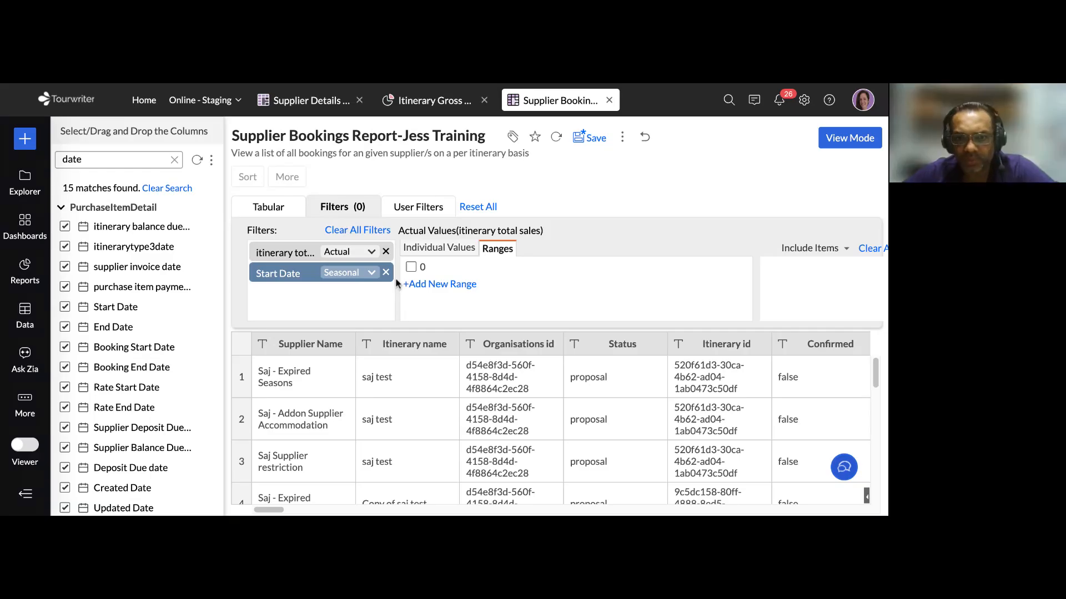
Try to save the copied Supplier Bookings Report and retry removing its Start Date filter
click(591, 137)
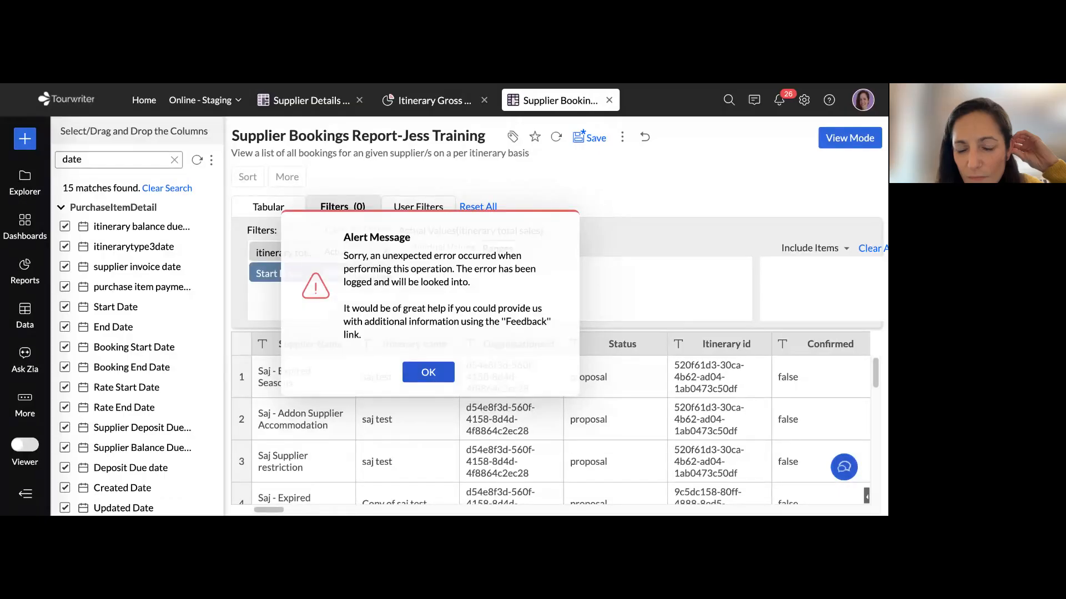
click(436, 382)
click(385, 276)
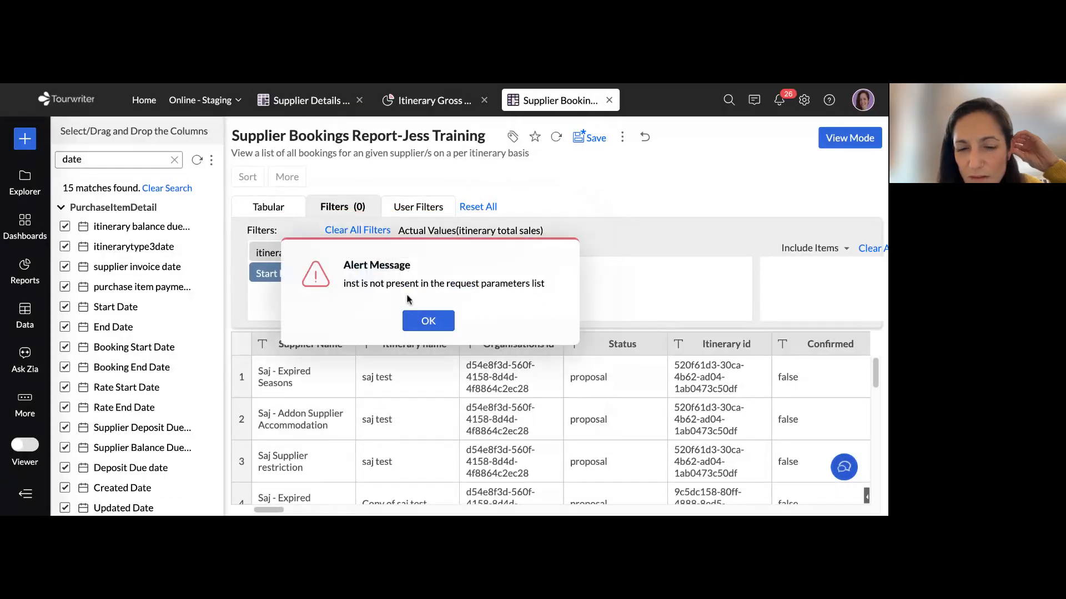
click(429, 320)
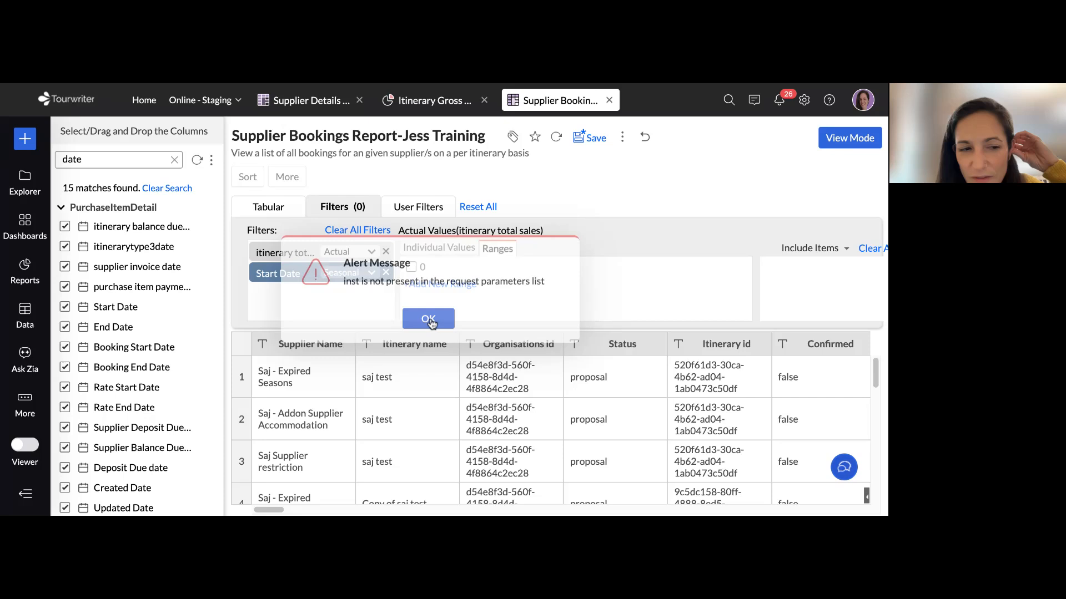
Open the original Supplier Bookings Report from the workspace's list of reports
click(25, 272)
scroll(149, 283, down, 10)
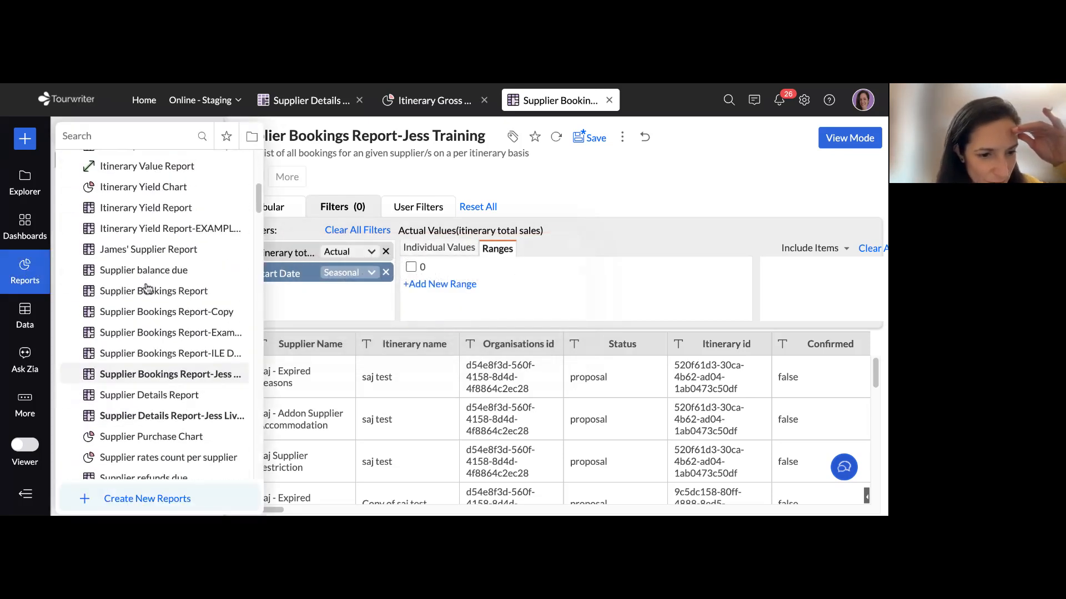
scroll(161, 268, up, 3)
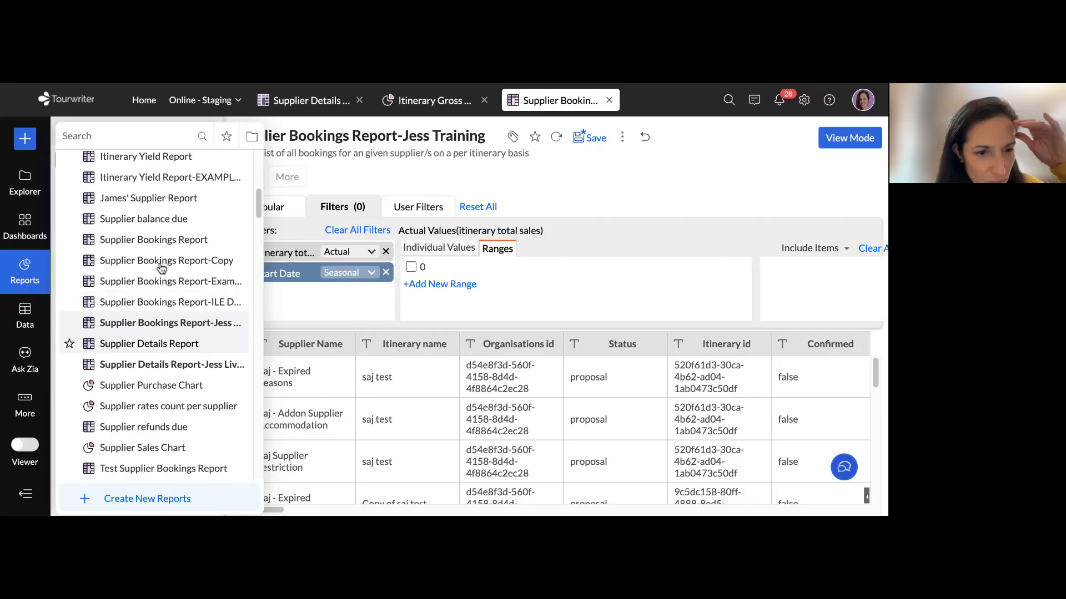
click(154, 240)
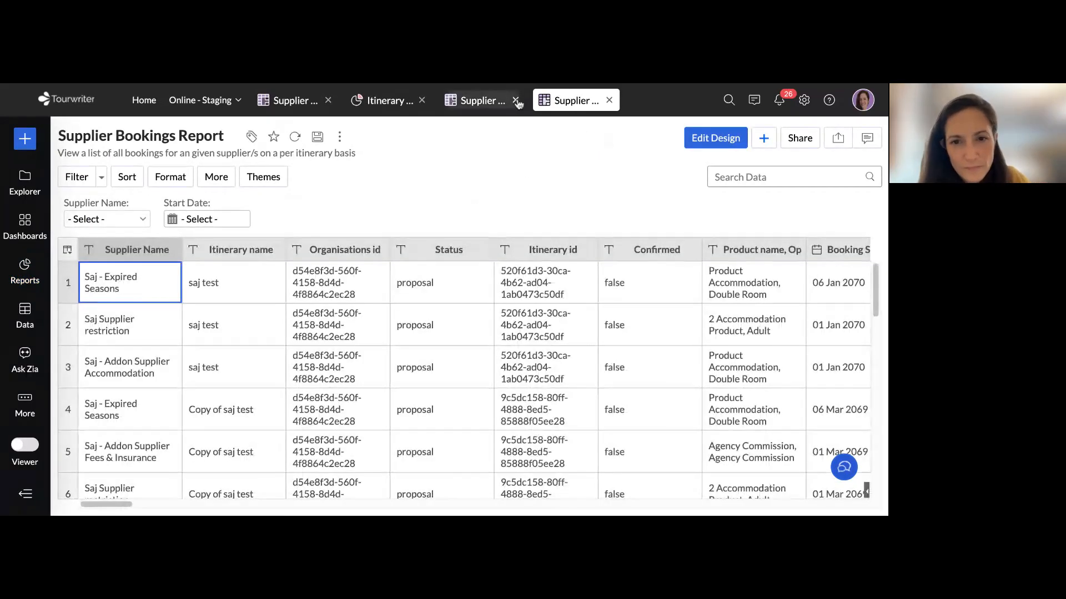
Close the Supplier Bookings Report-Jess Training copy without saving its changes
click(461, 101)
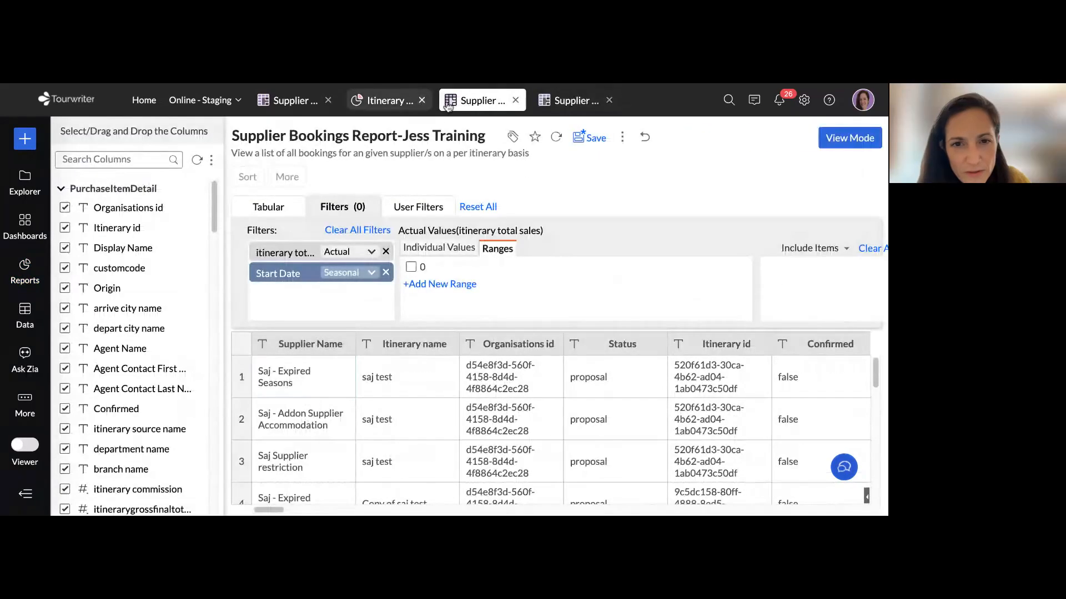
click(515, 101)
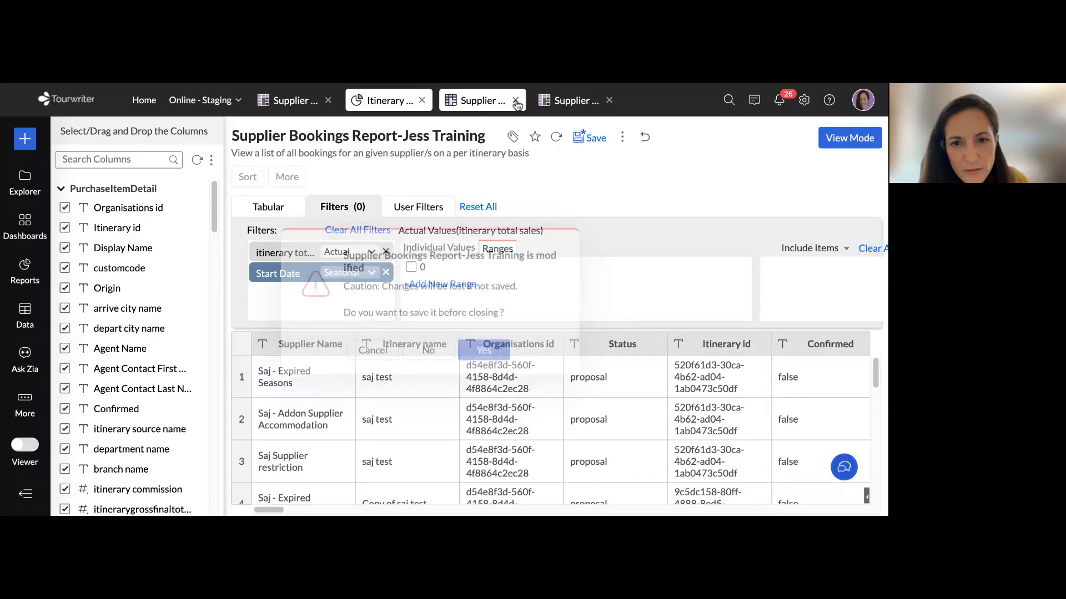
click(428, 355)
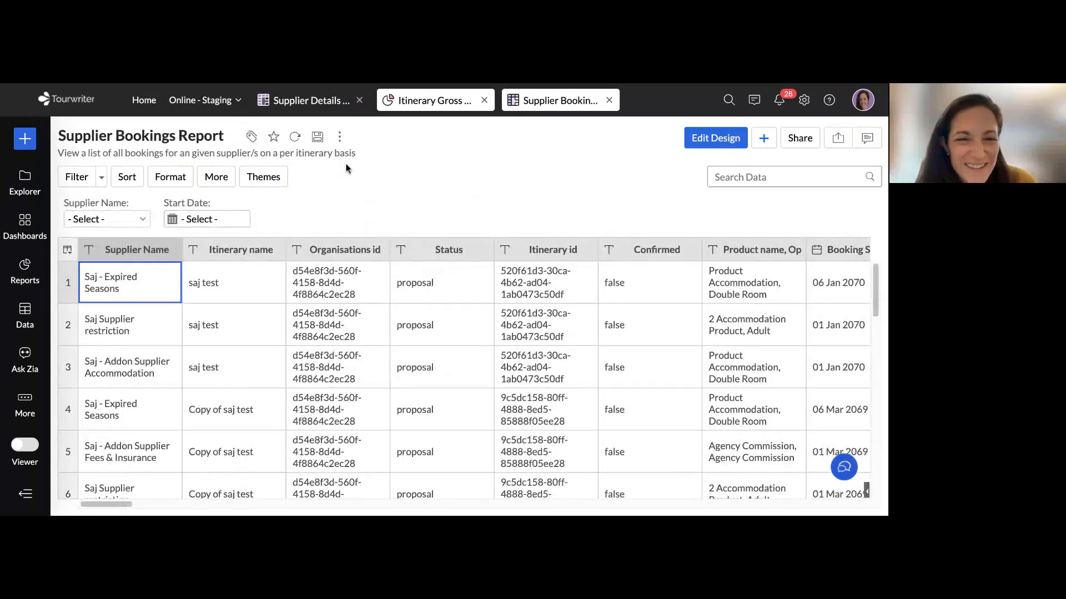
Save a copy of the Supplier Bookings Report as "Supplier Bookings Report-NEWCopy" in the Reports folder
click(340, 137)
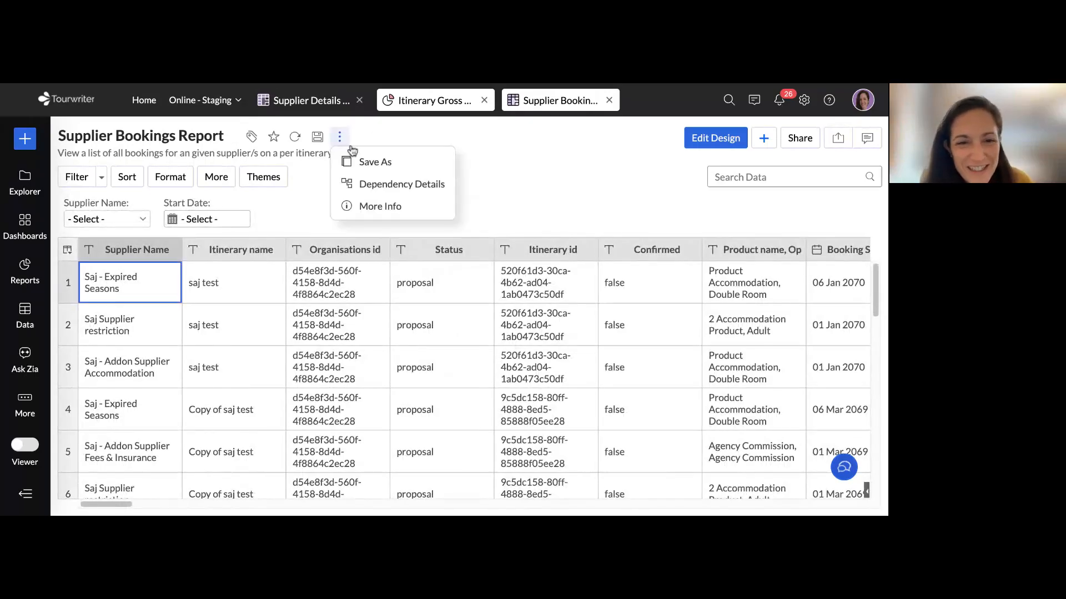
click(388, 167)
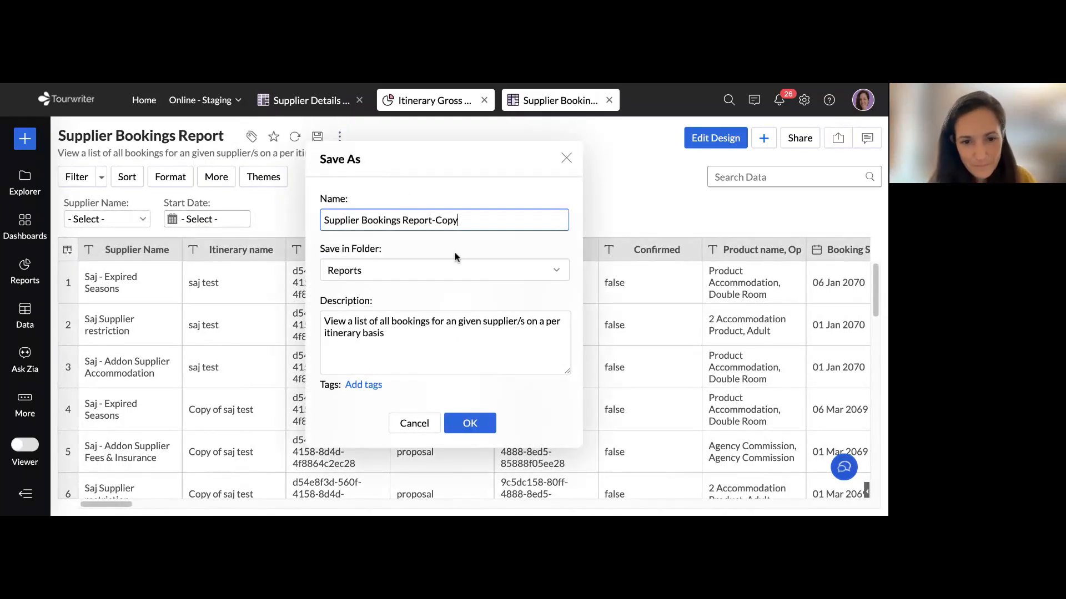
click(436, 220)
text(NEW)
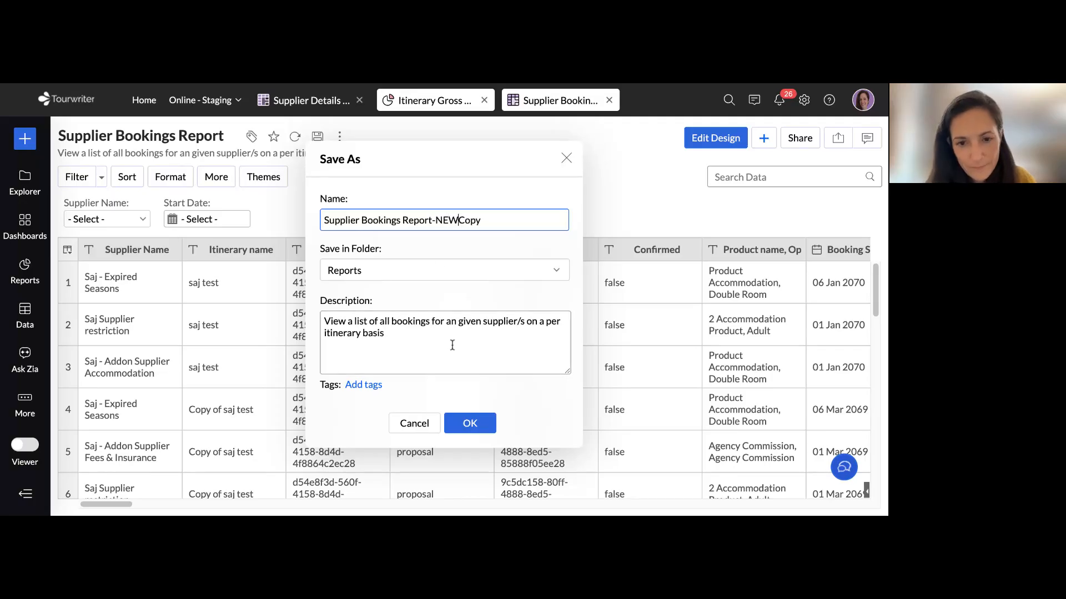
click(472, 425)
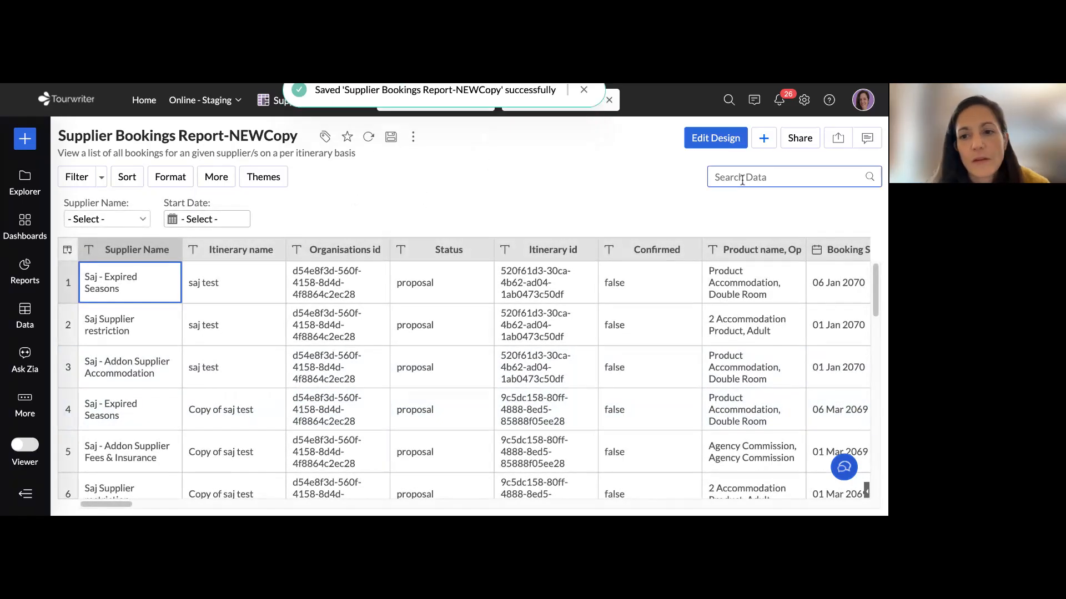
Open the new copy's design for editing and try to remove its itinerary total sales filter
click(717, 140)
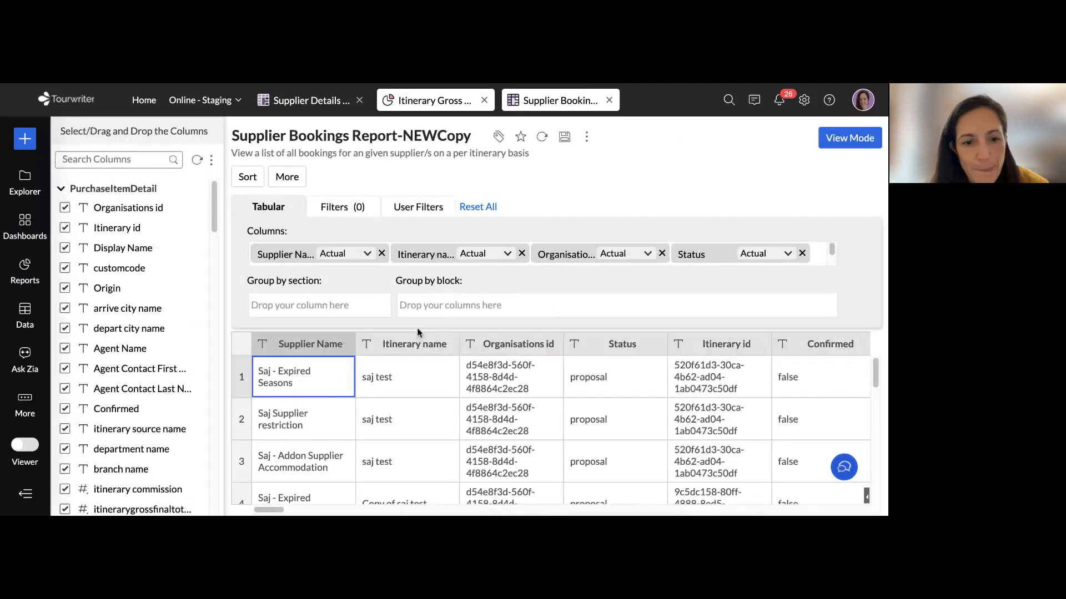
click(345, 216)
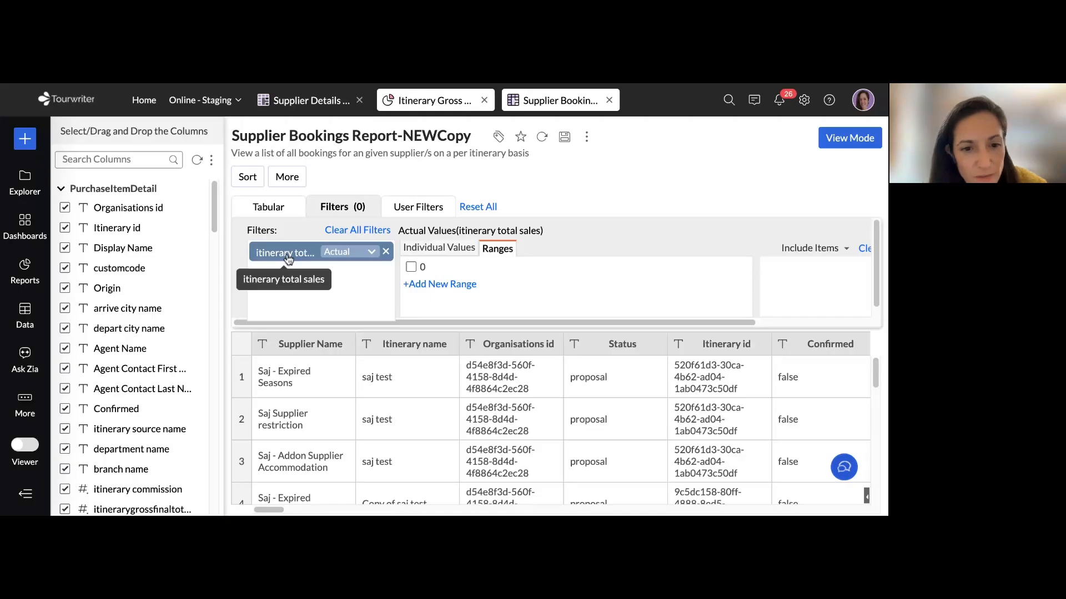
click(386, 252)
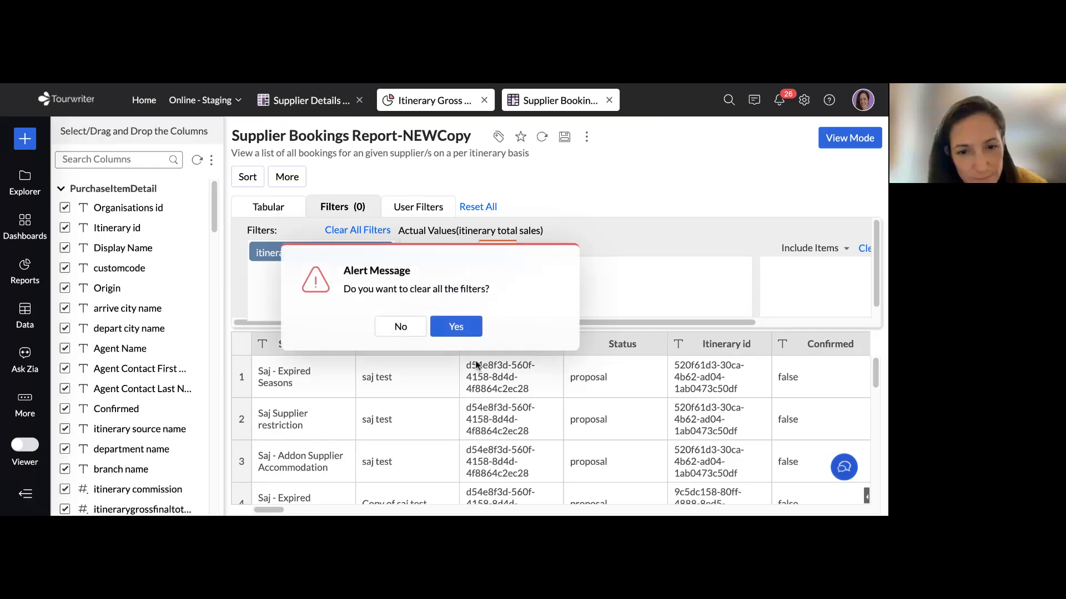
click(459, 331)
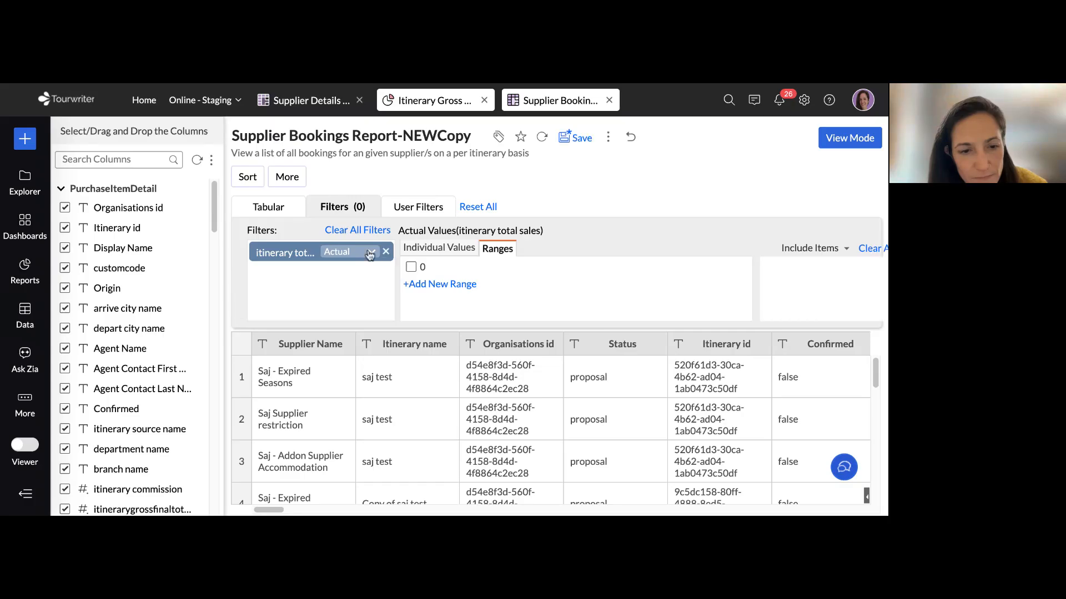
Search the columns for "date" and add Booking Start Date to the report's filters
scroll(135, 299, down, 10)
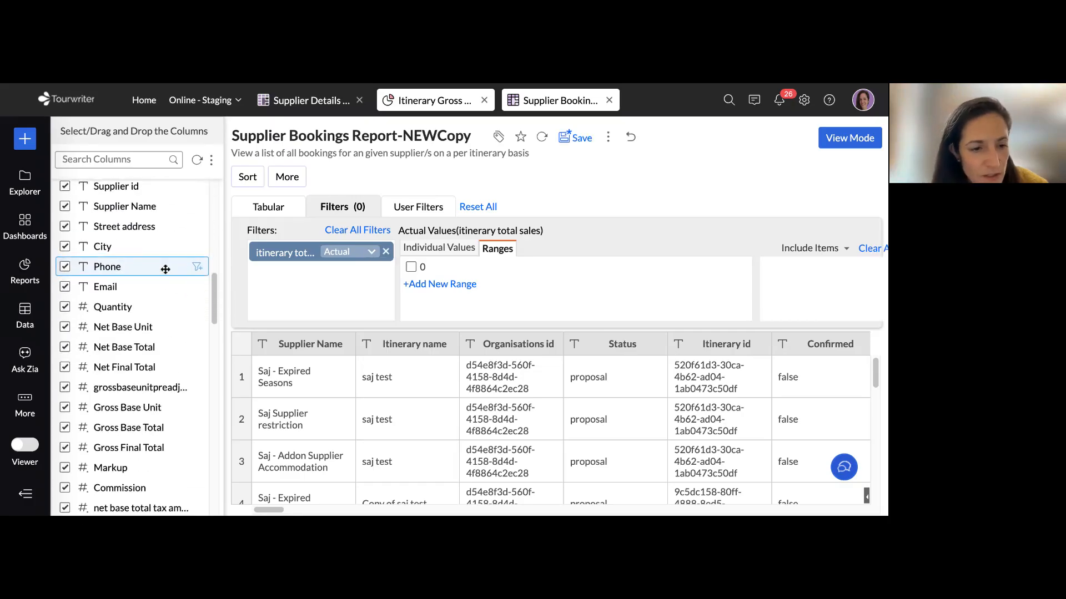
scroll(135, 277, up, 3)
scroll(135, 277, up, 10)
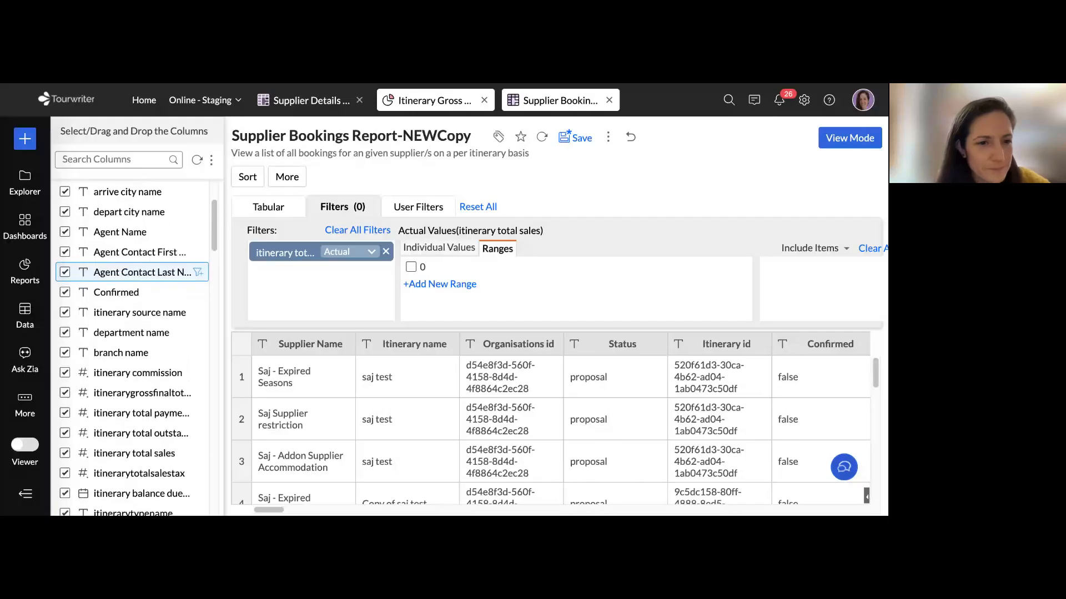
click(126, 159)
text(date)
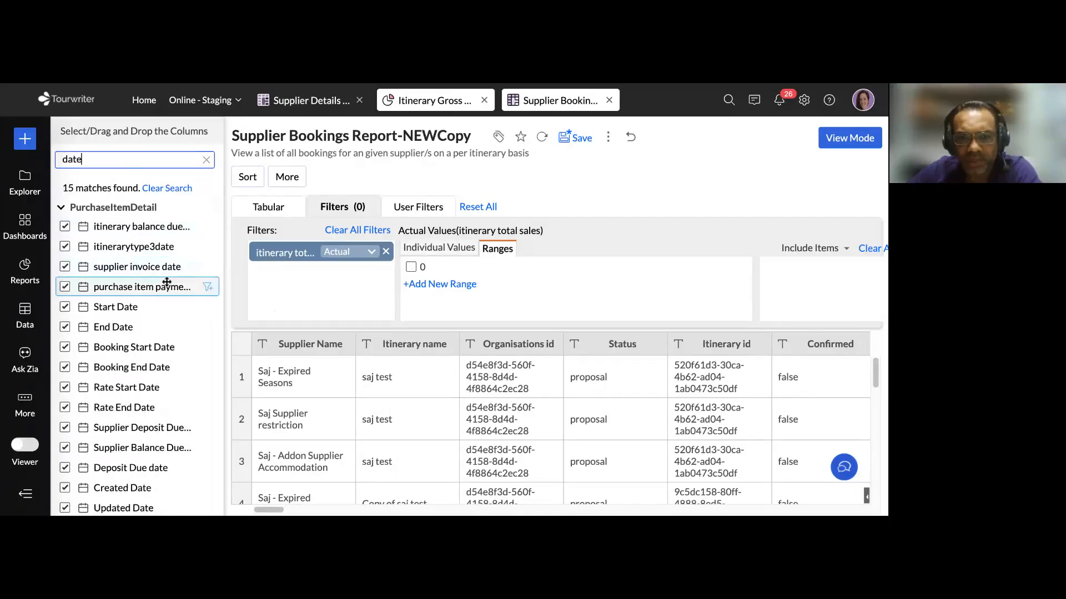
click(271, 300)
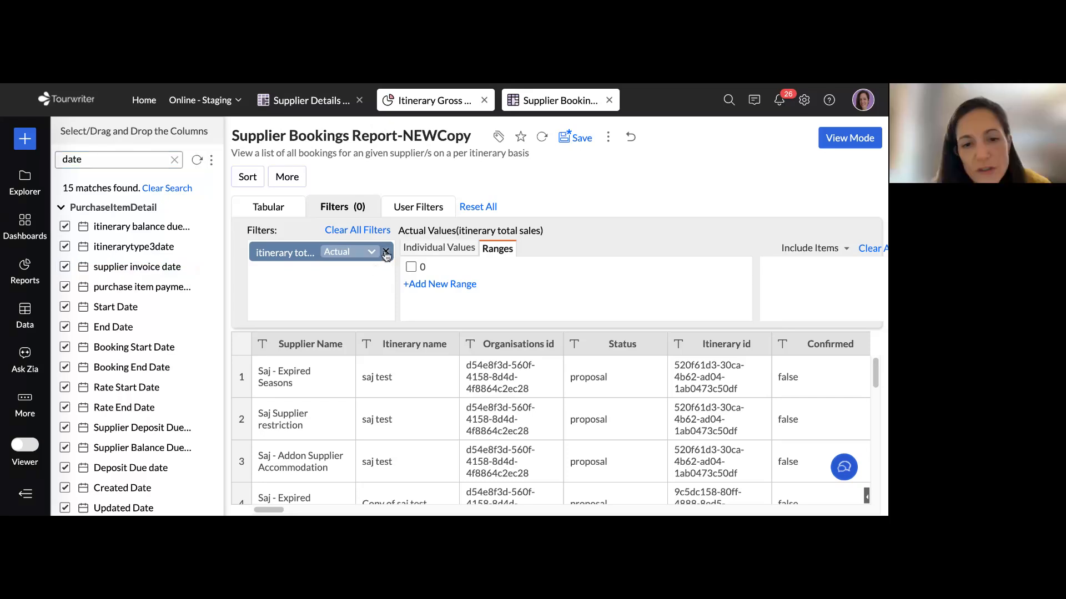
click(373, 253)
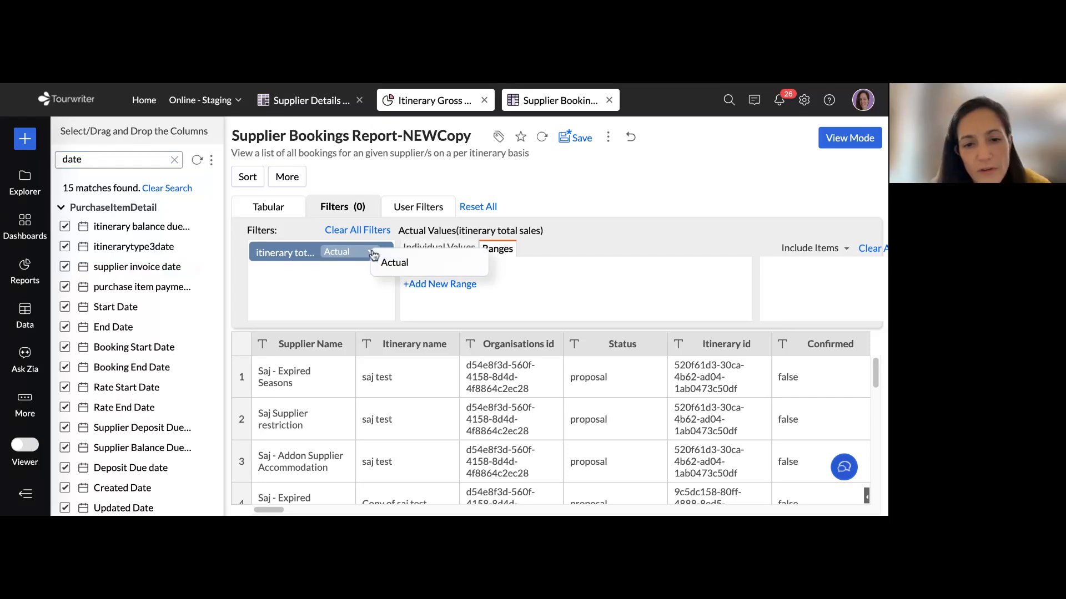
click(317, 281)
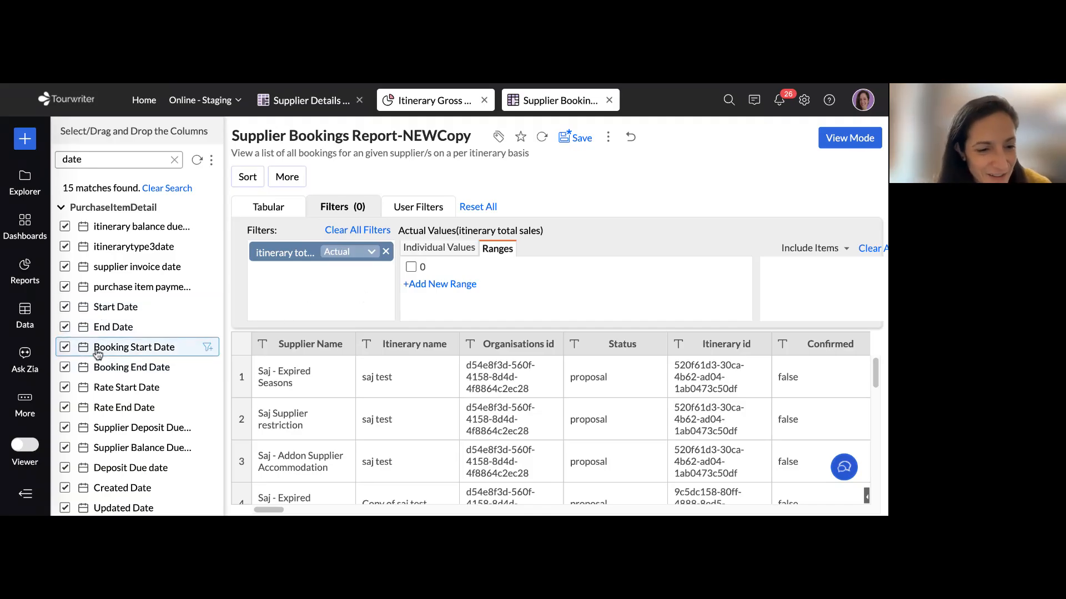
drag(98, 353, 331, 295)
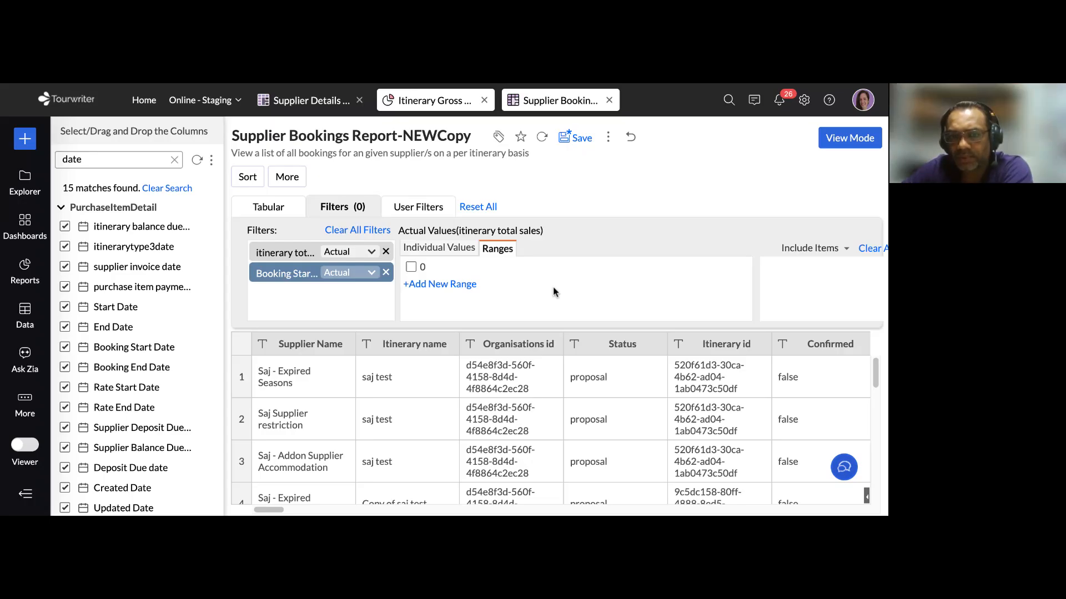
Try to list the individual values of the itinerary total sales filter
click(462, 249)
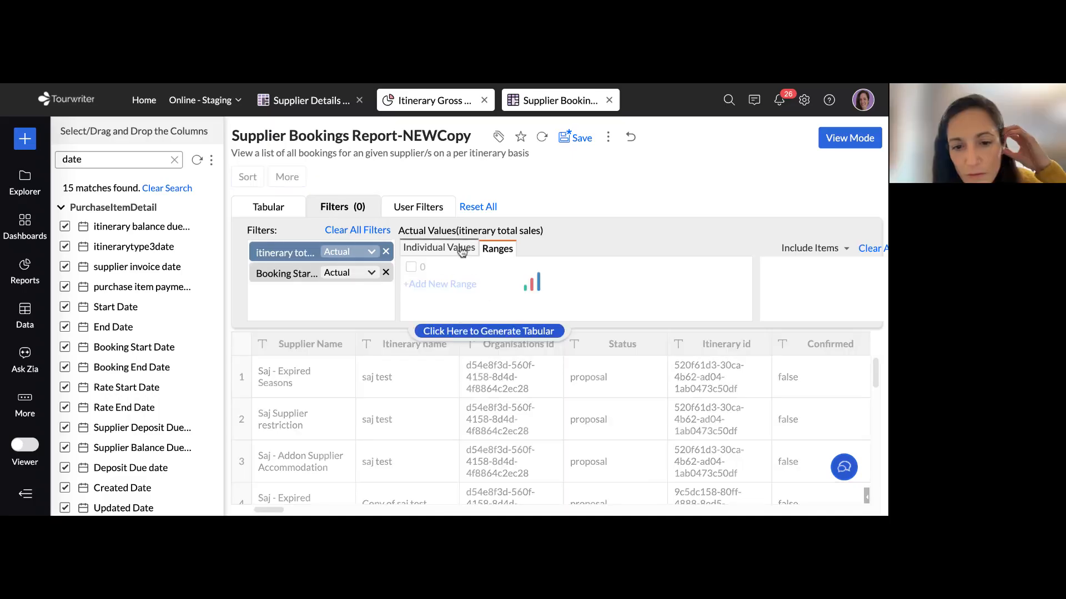
click(429, 321)
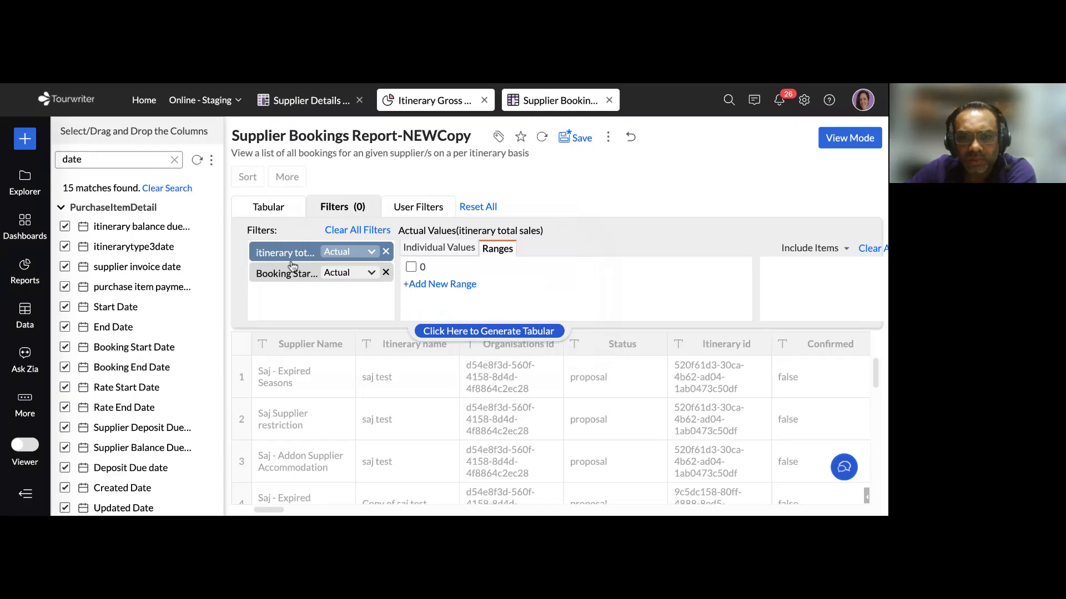
Try to show the Booking Start Date filter's values and regenerate the report's table
click(295, 275)
click(431, 328)
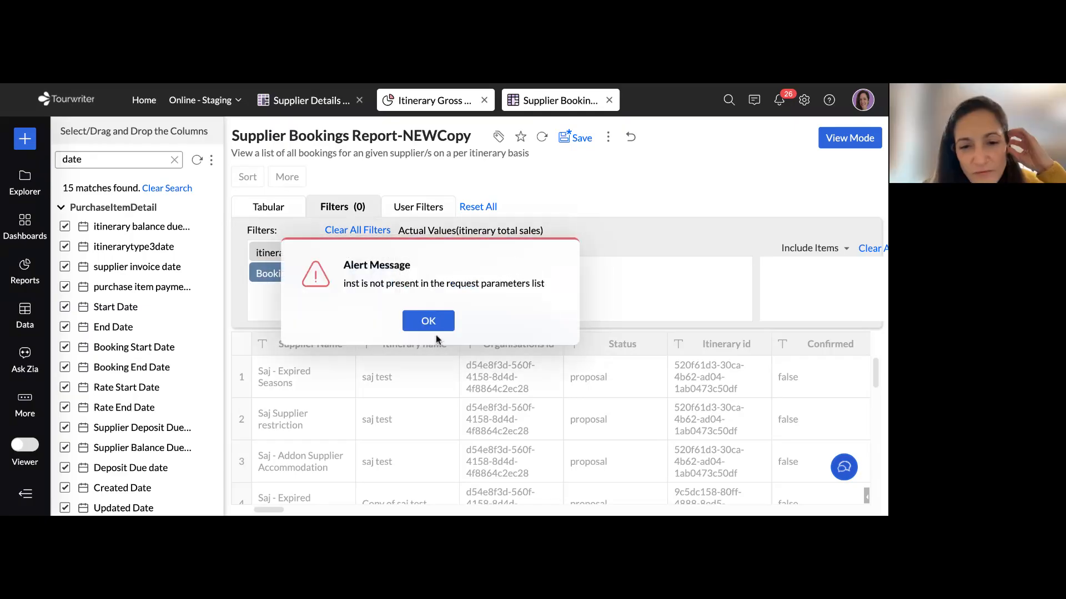
click(433, 324)
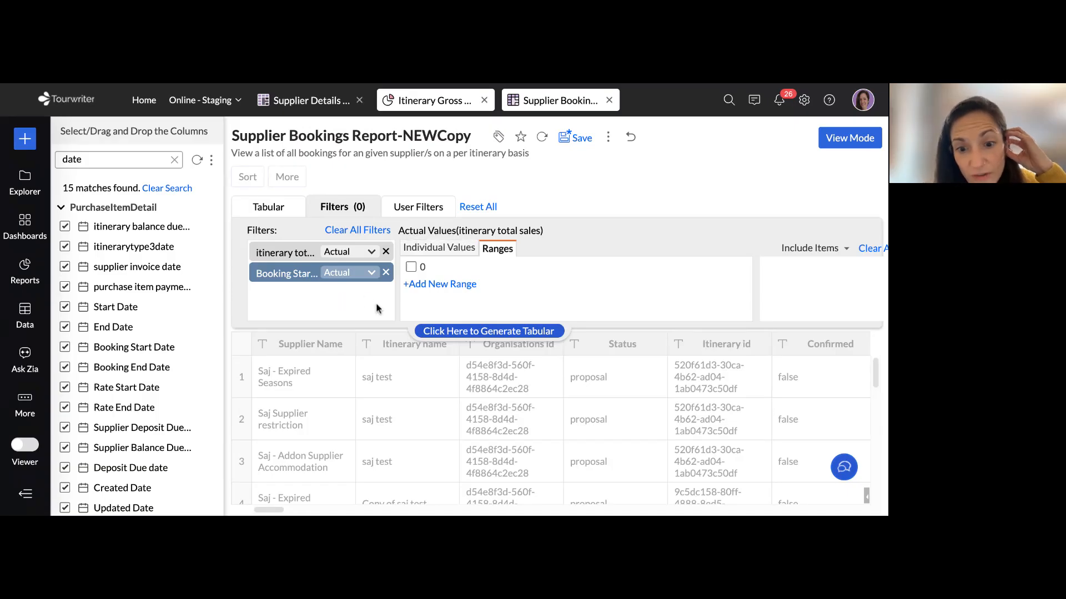
click(482, 331)
click(428, 319)
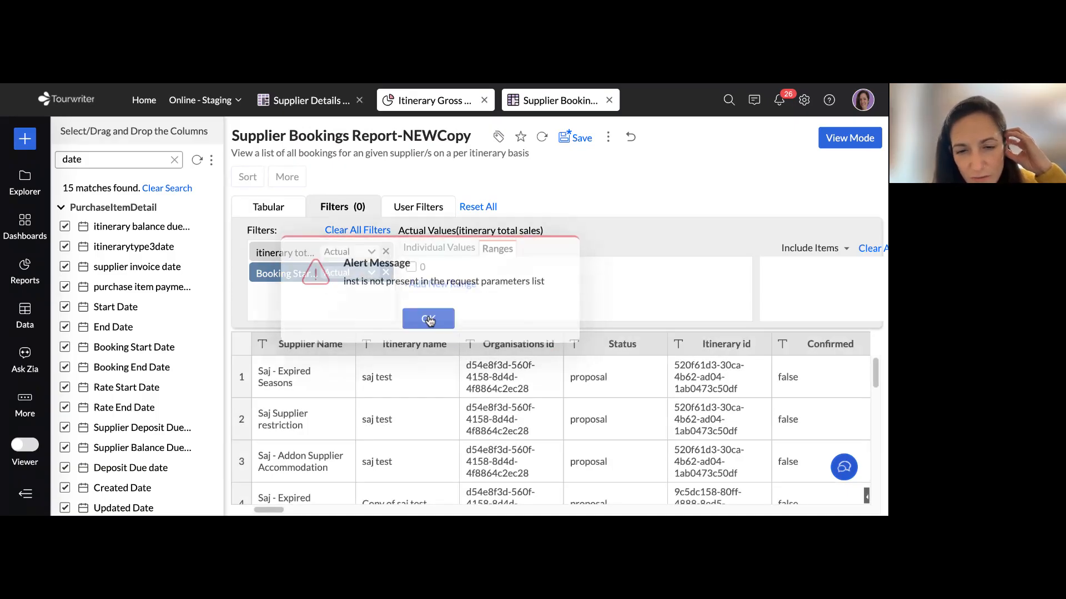
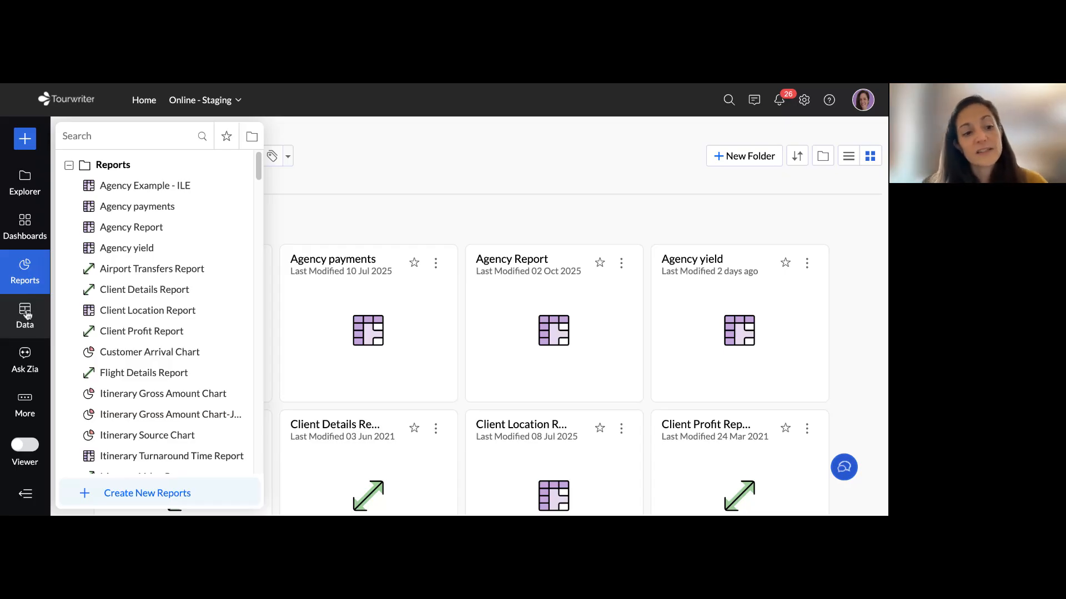
Review the workspace's data tables and query tables in the data list
click(29, 315)
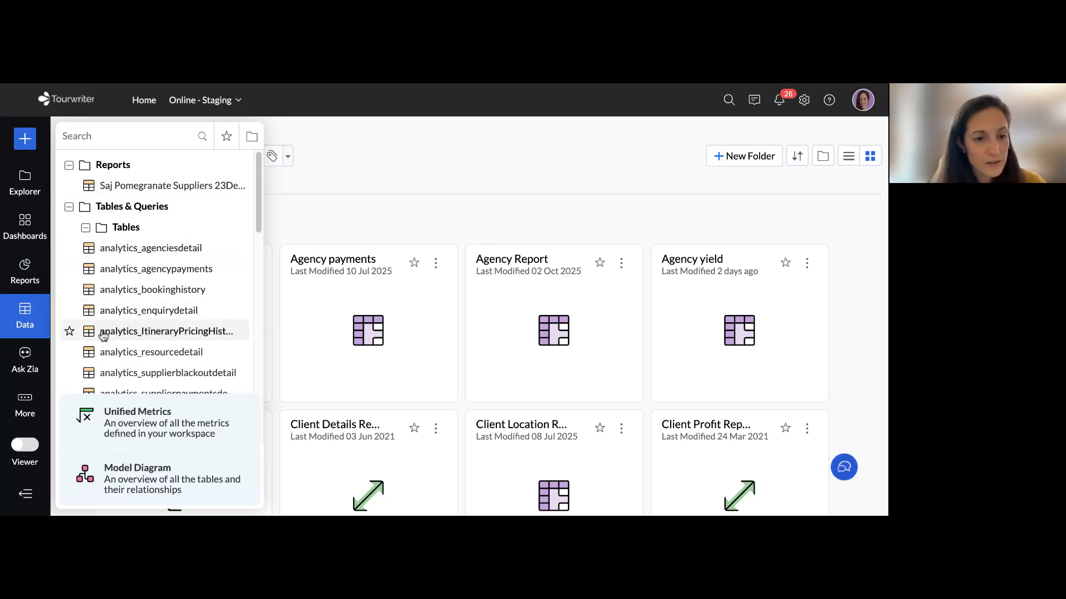
scroll(200, 258, down, 1)
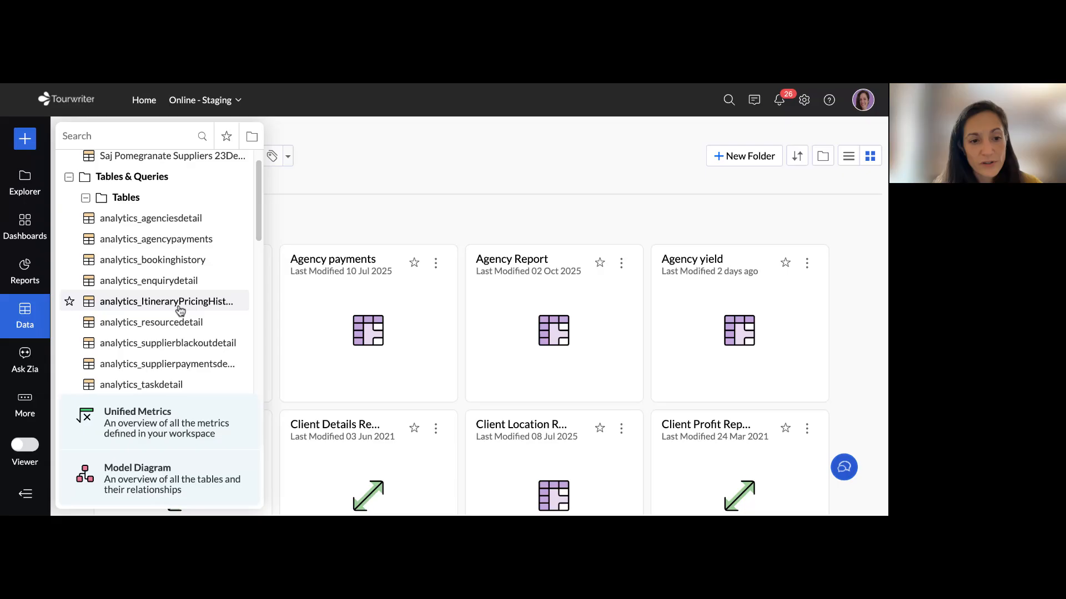
scroll(153, 247, down, 4)
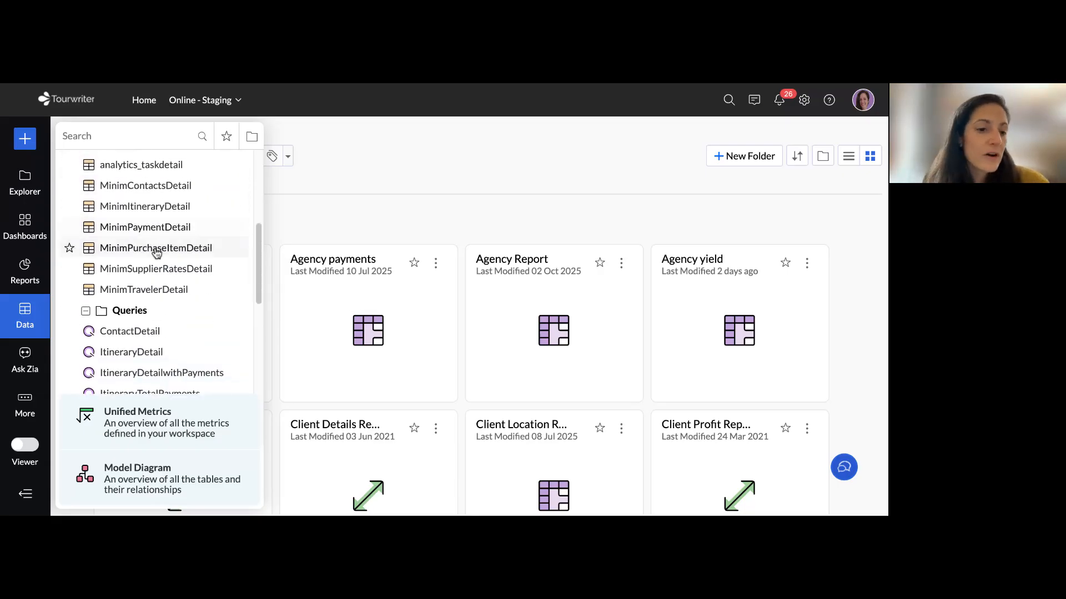
scroll(156, 251, up, 5)
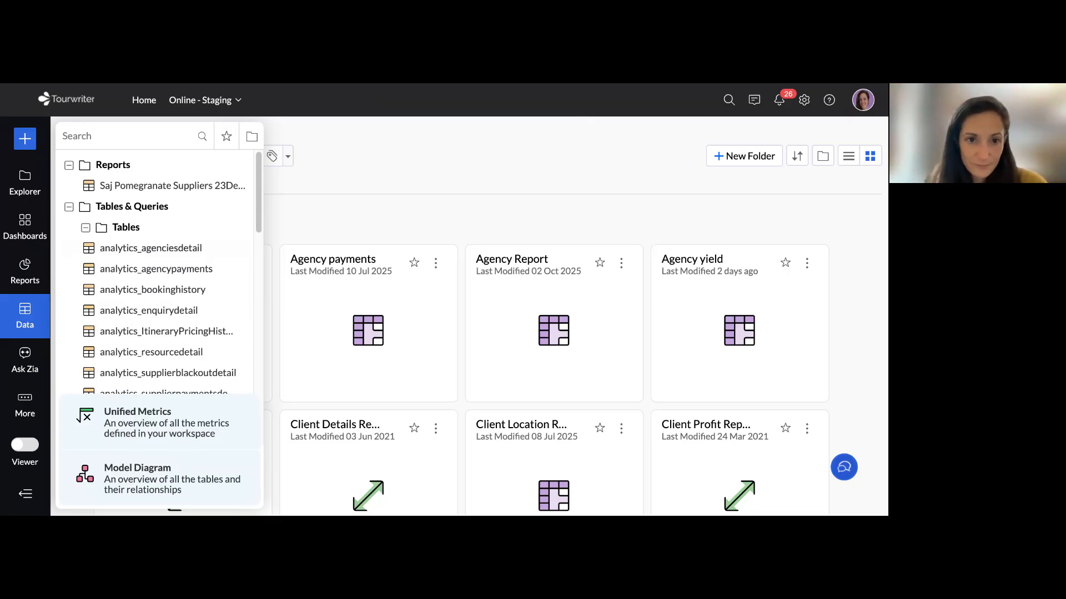
Switch to the Zoho Cheat Sheet in Google Sheets and review its data table, query table and field name guides
key(ctrl+Tab)
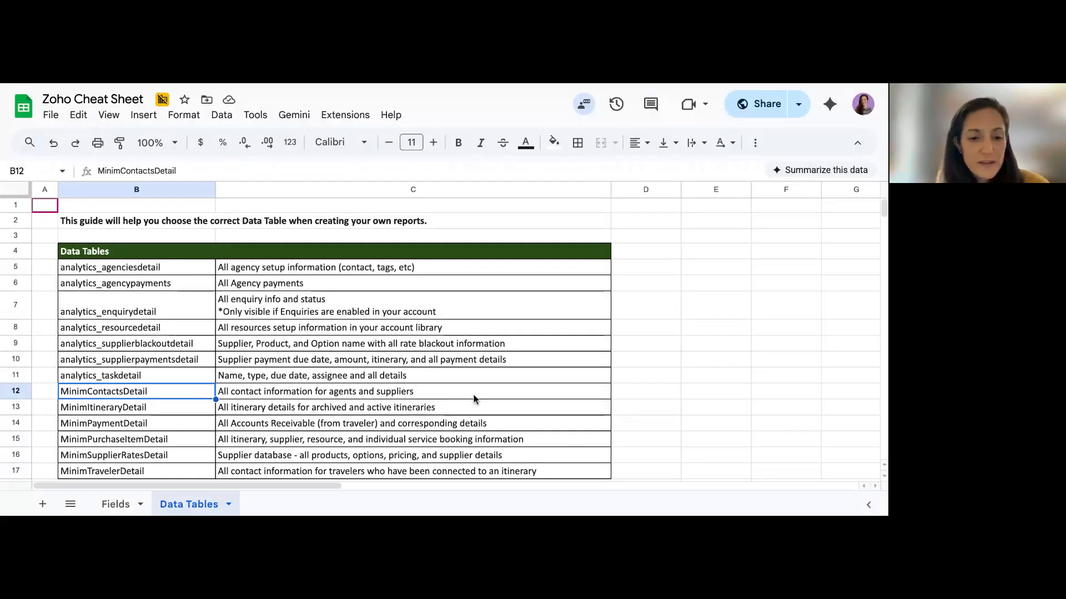
click(78, 251)
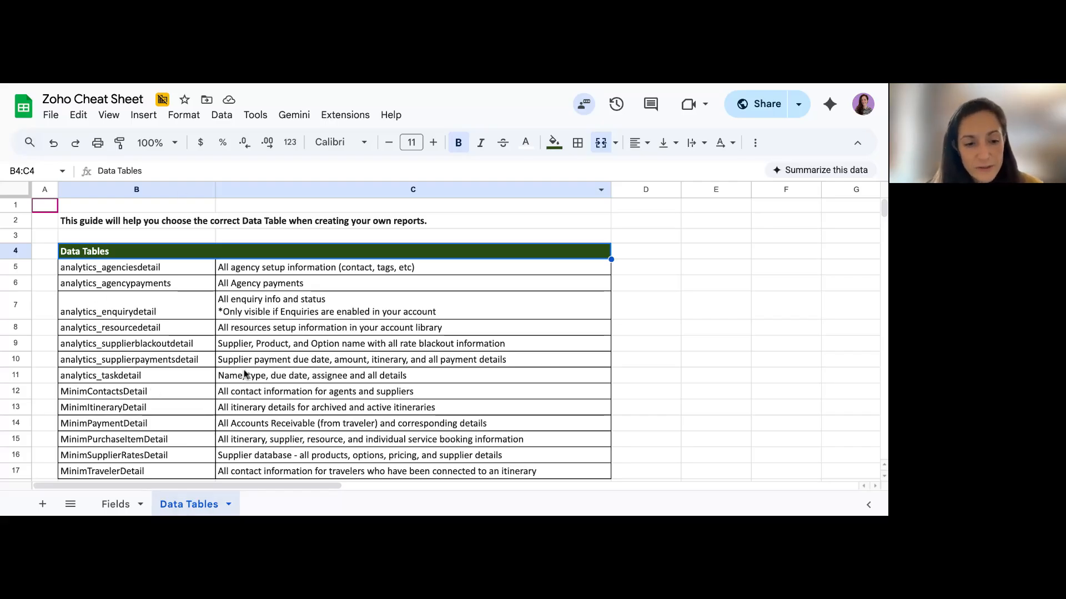
scroll(168, 465, down, 5)
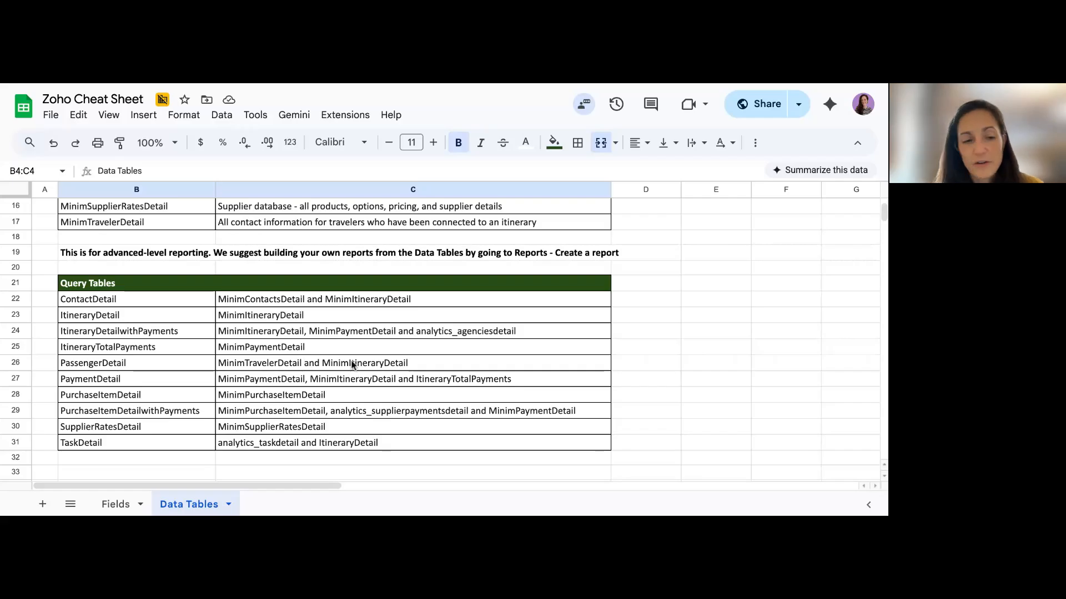
scroll(352, 365, up, 1)
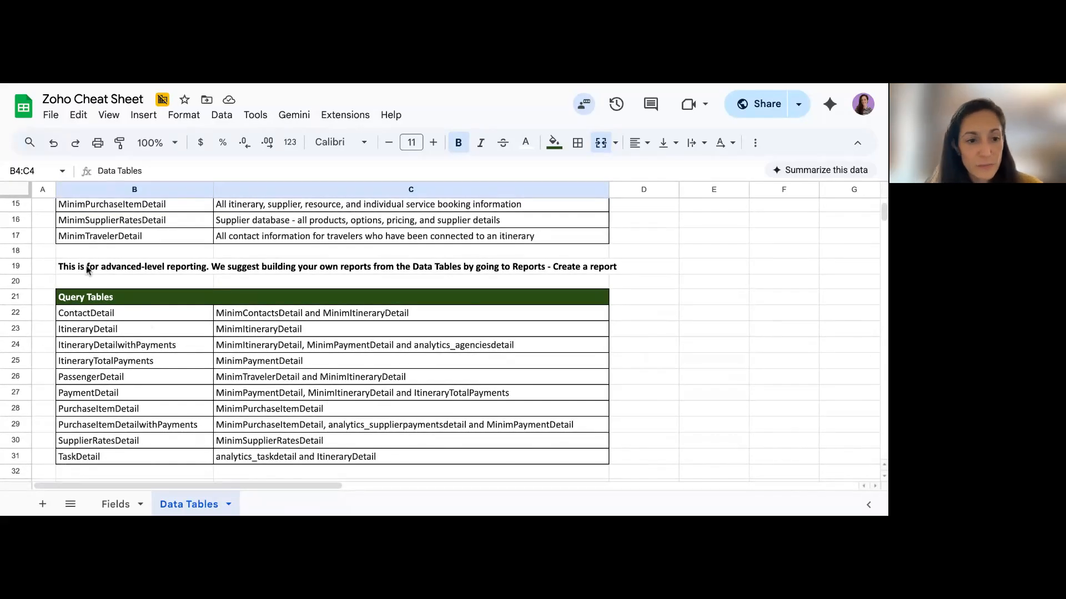
scroll(214, 409, up, 5)
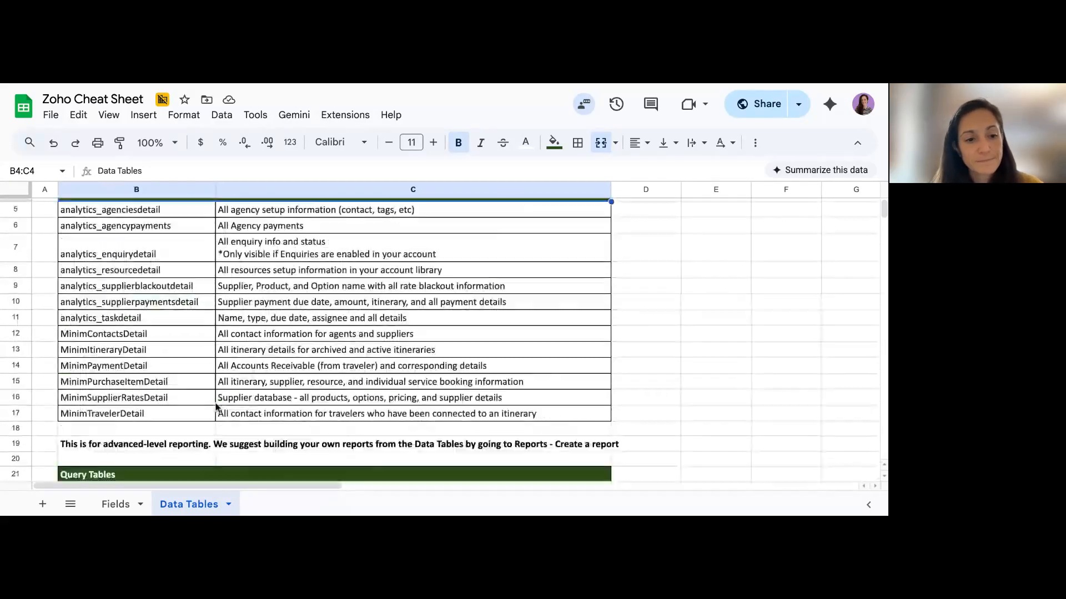
scroll(215, 408, up, 1)
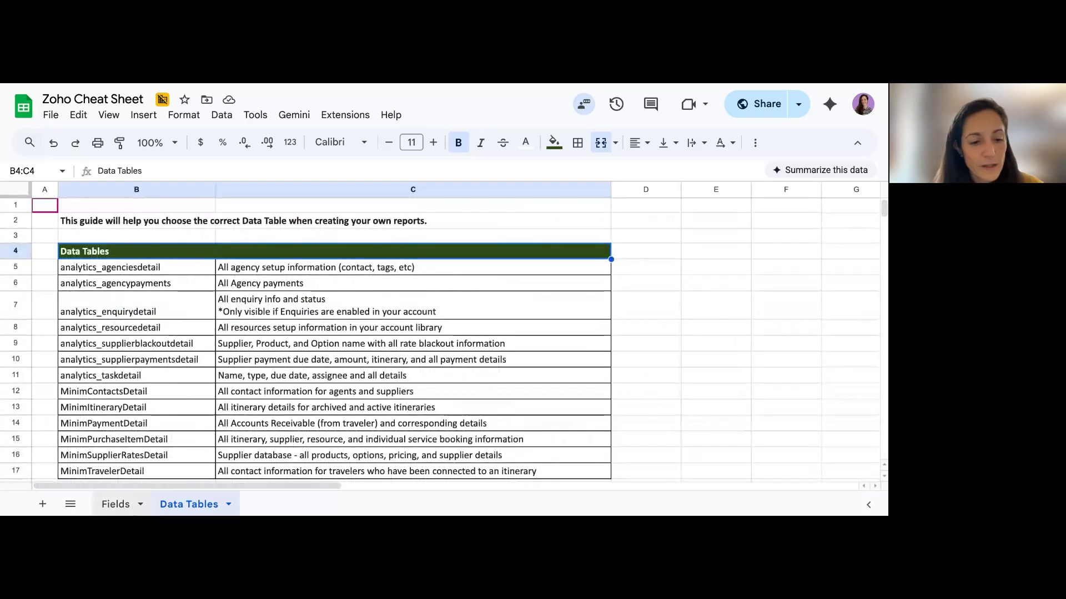
click(116, 505)
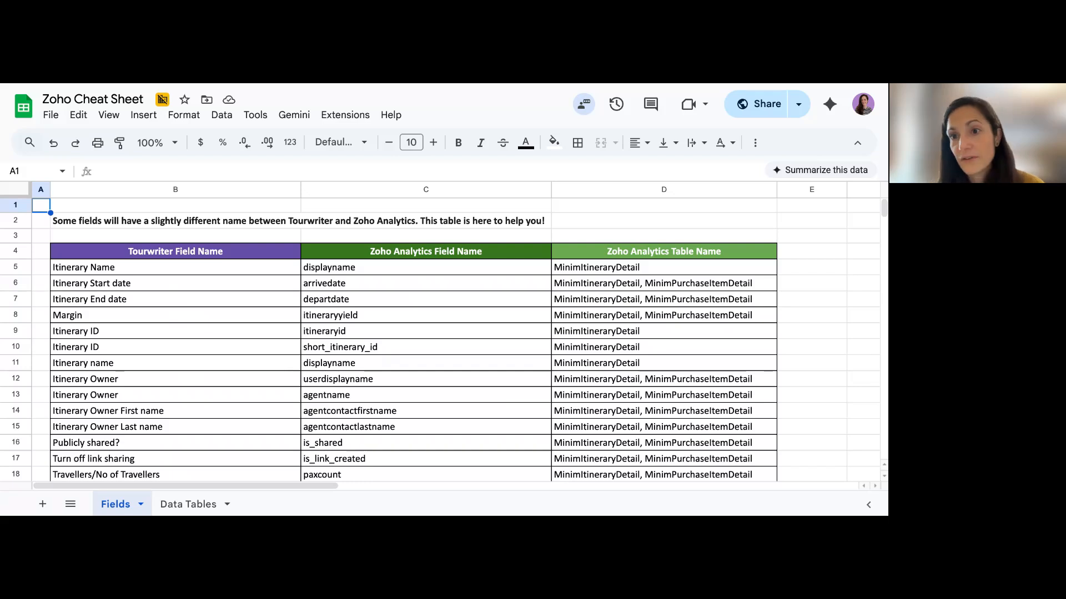
click(188, 506)
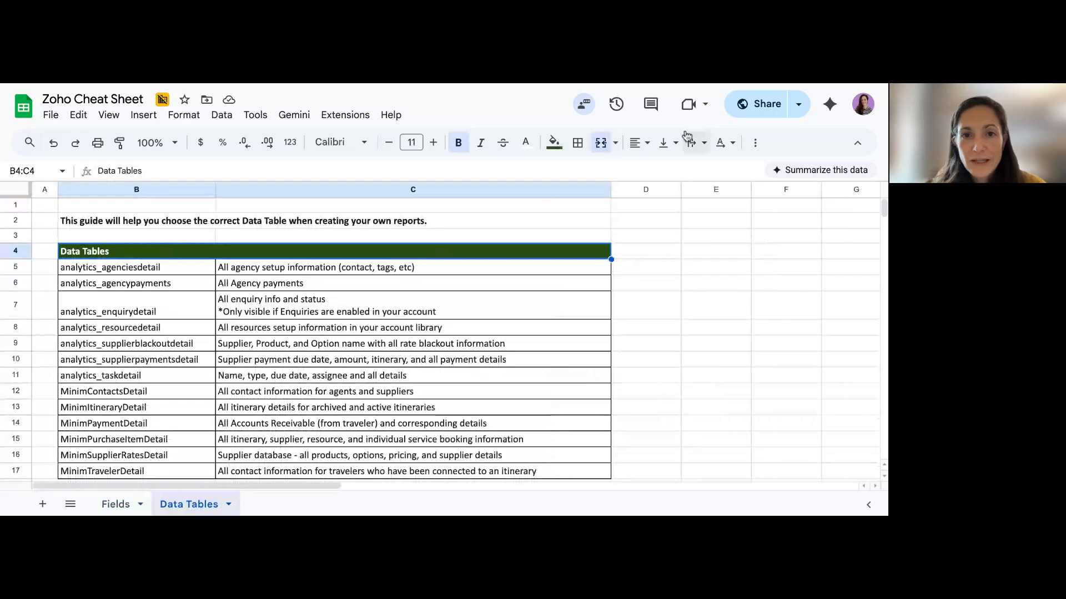
Switch back to Zoho Analytics and start creating a new Tabular View report
key(ctrl+Tab)
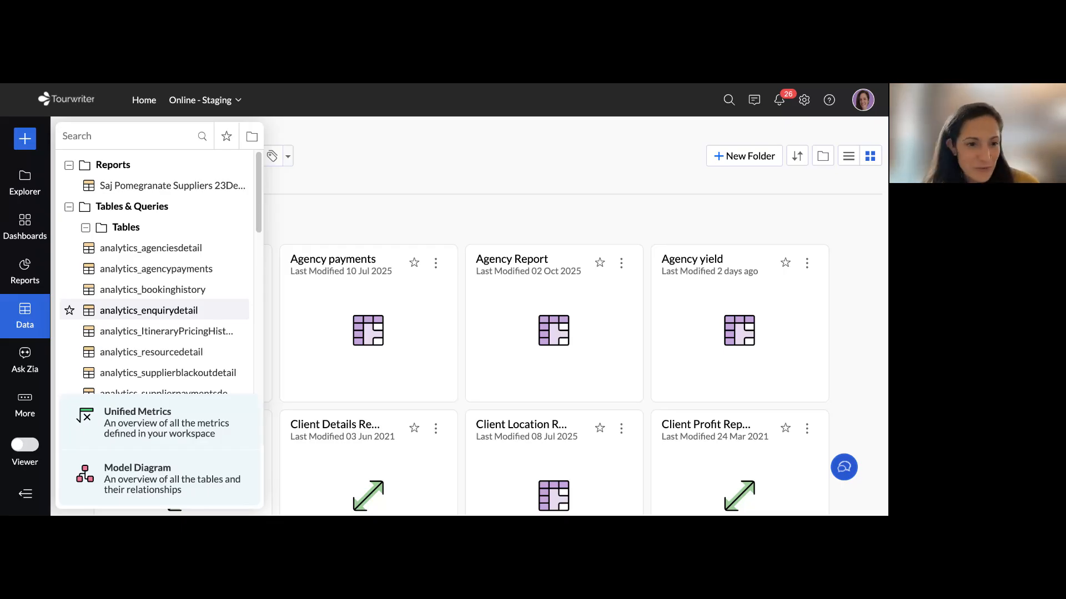
click(32, 265)
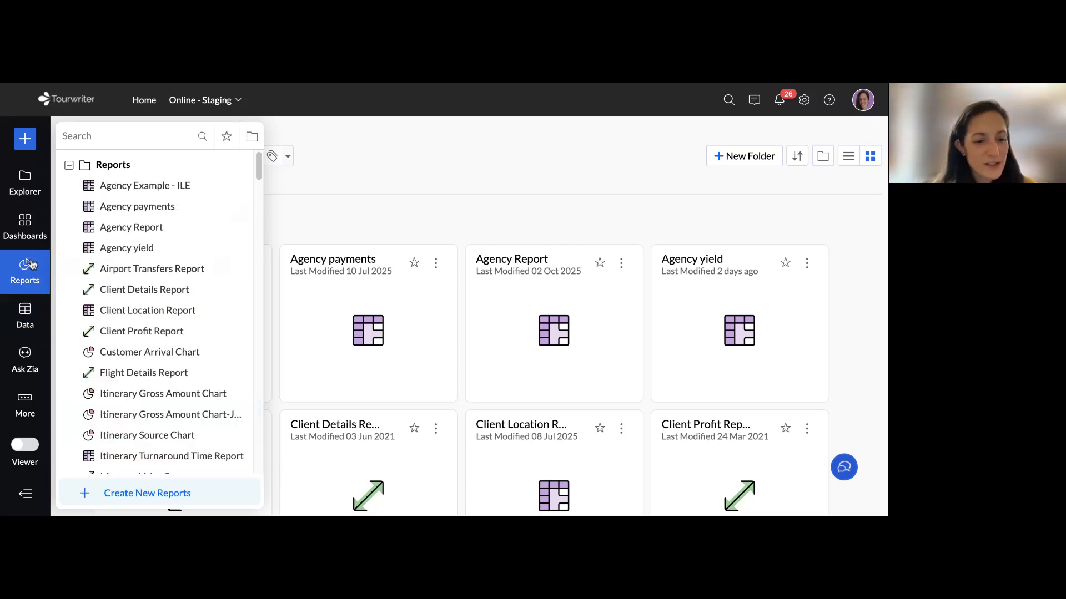
click(152, 499)
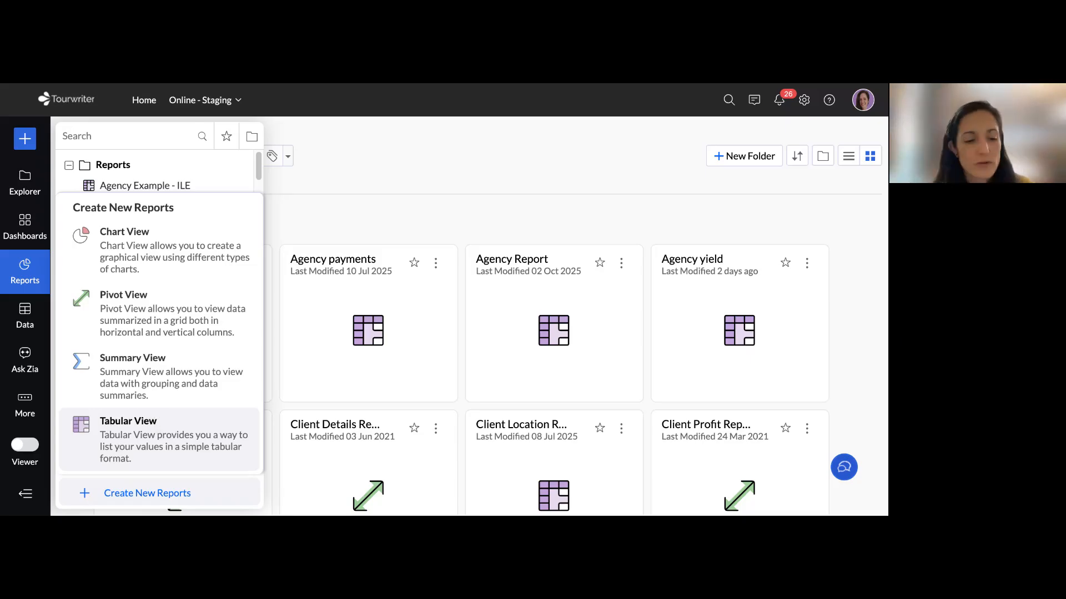
click(154, 439)
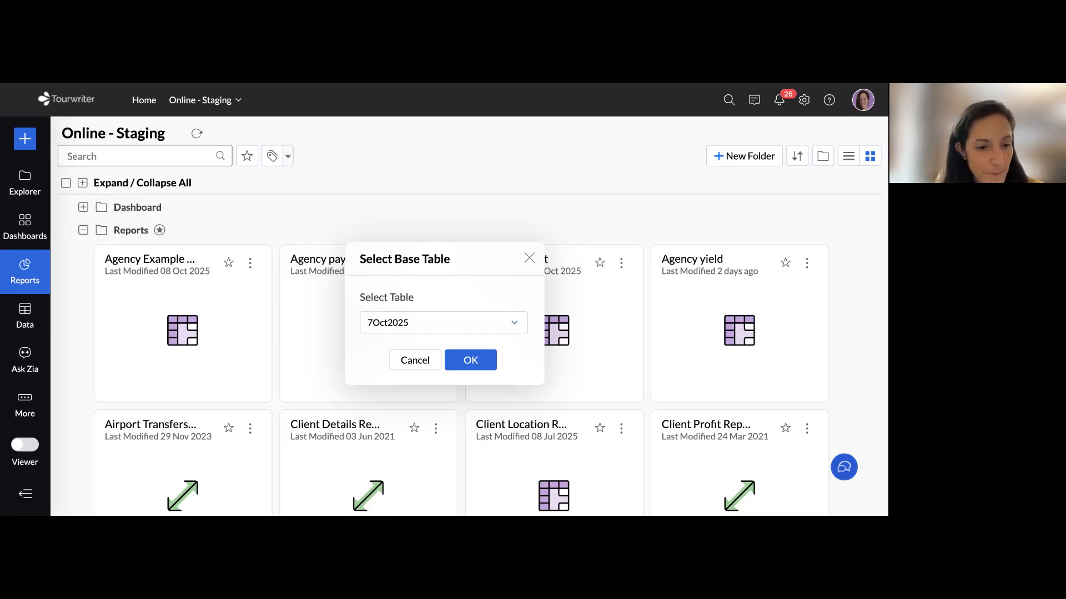
Switch to the Zoho Cheat Sheet and look up the MinimContactsDetail row with its description
key(ctrl+Tab)
scroll(319, 315, down, 1)
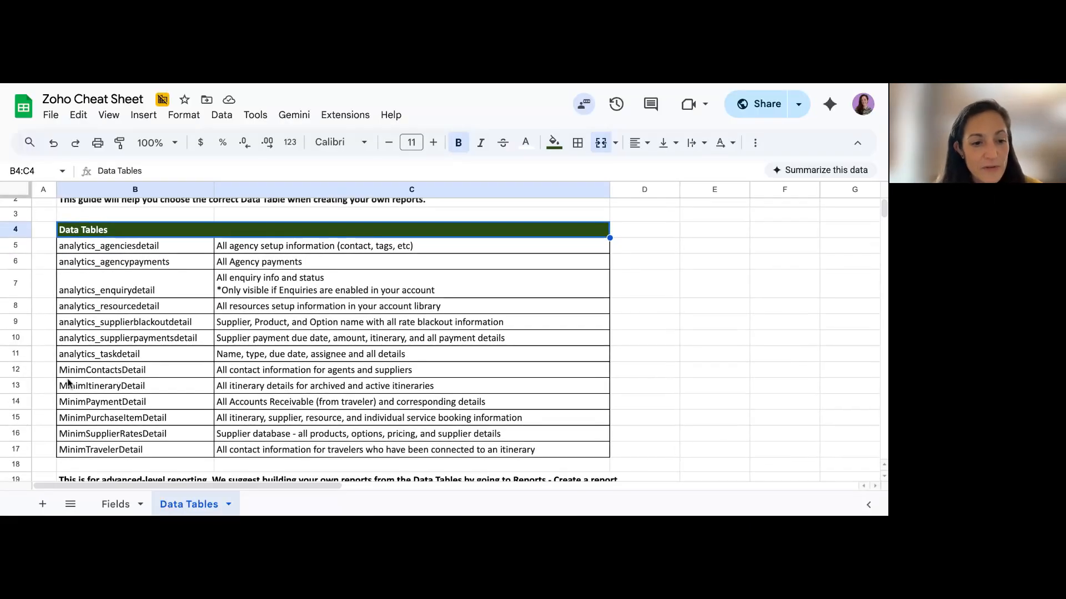
click(101, 371)
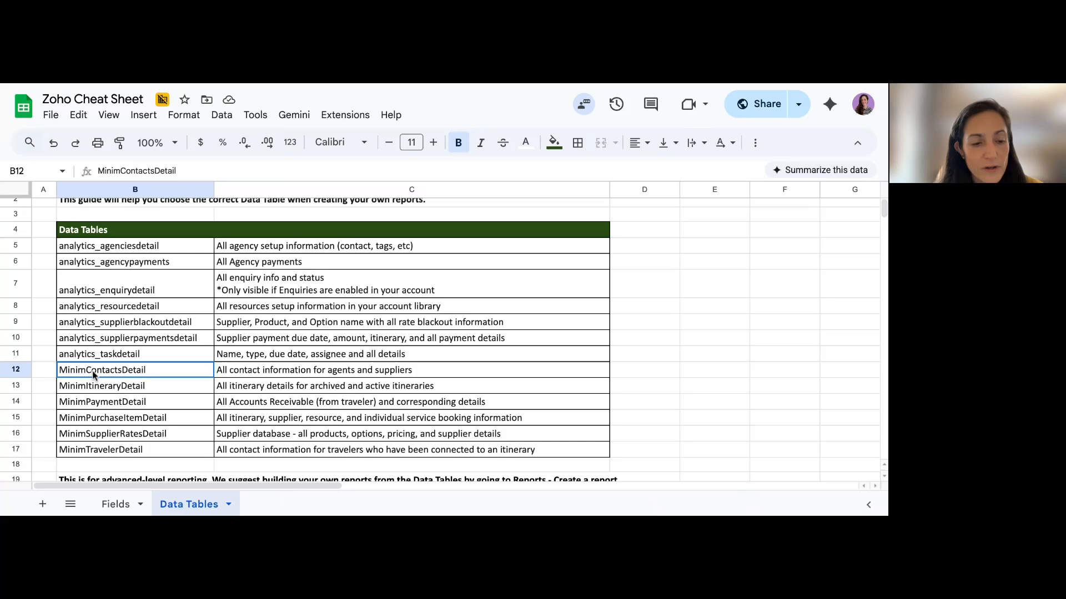
click(250, 375)
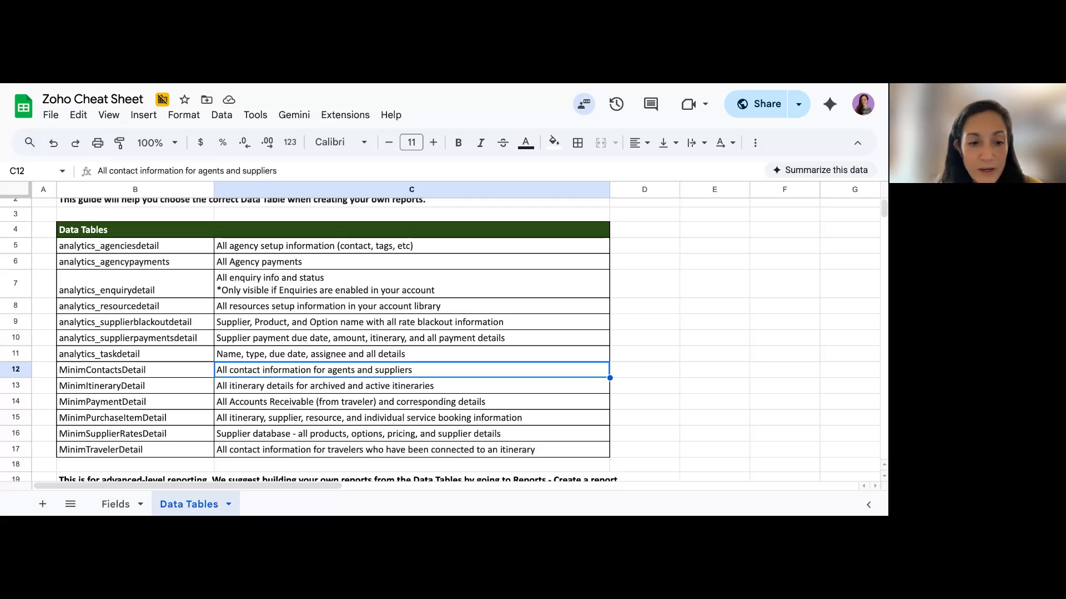
click(162, 371)
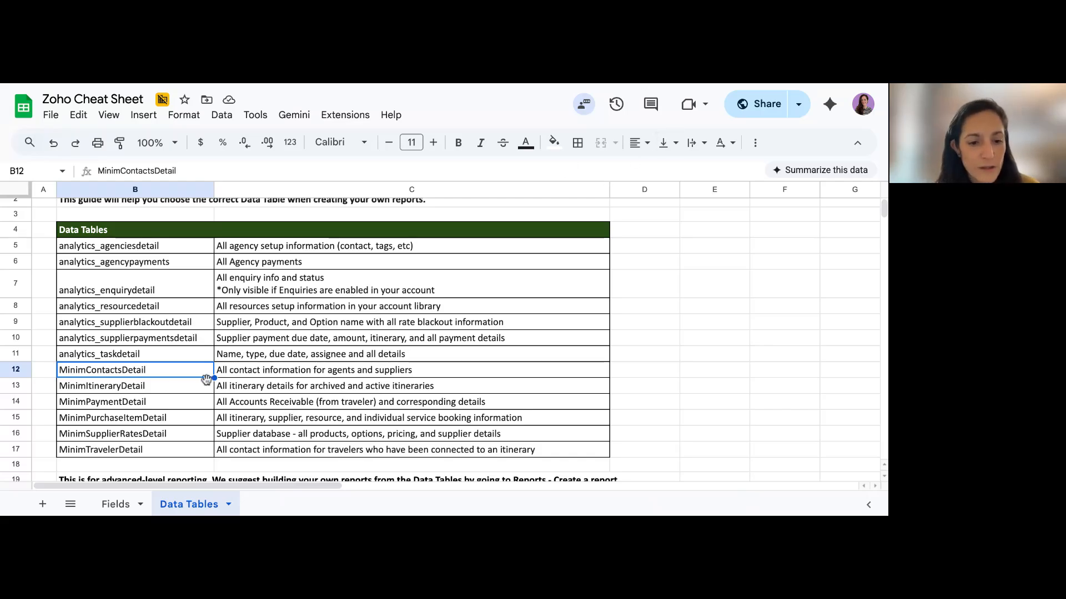
key(shift+Right)
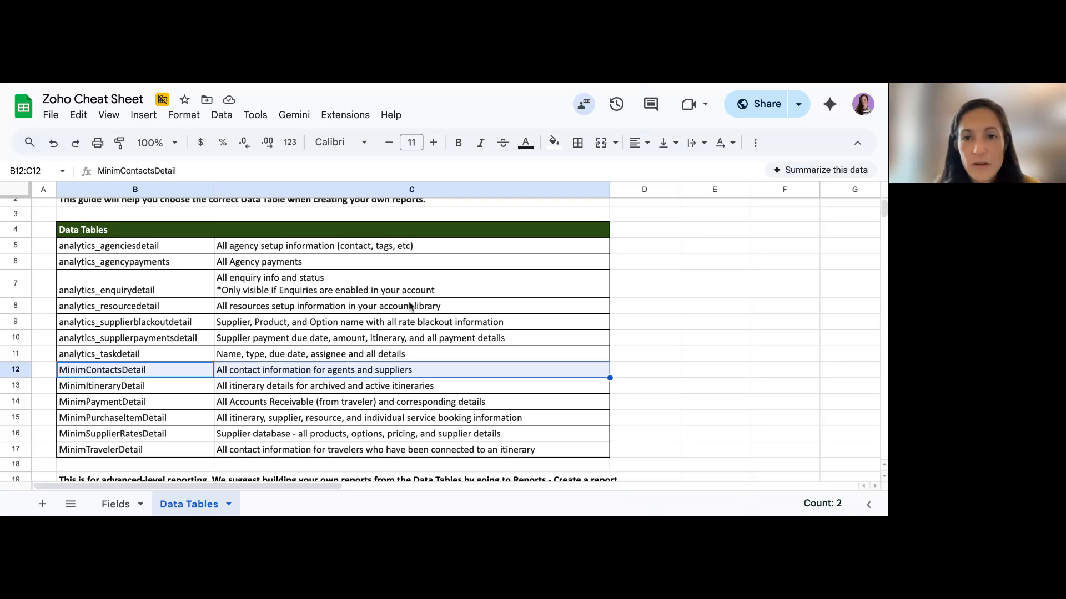
Return to Zoho Analytics and create the tabular report with MinimContactsDetail as its base table
click(584, 84)
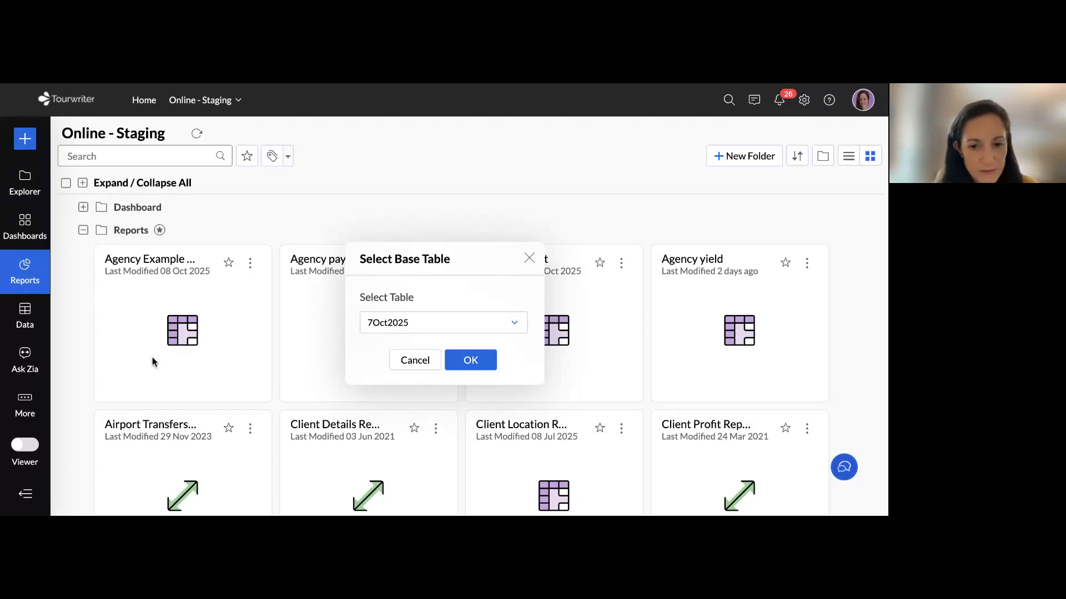
click(419, 323)
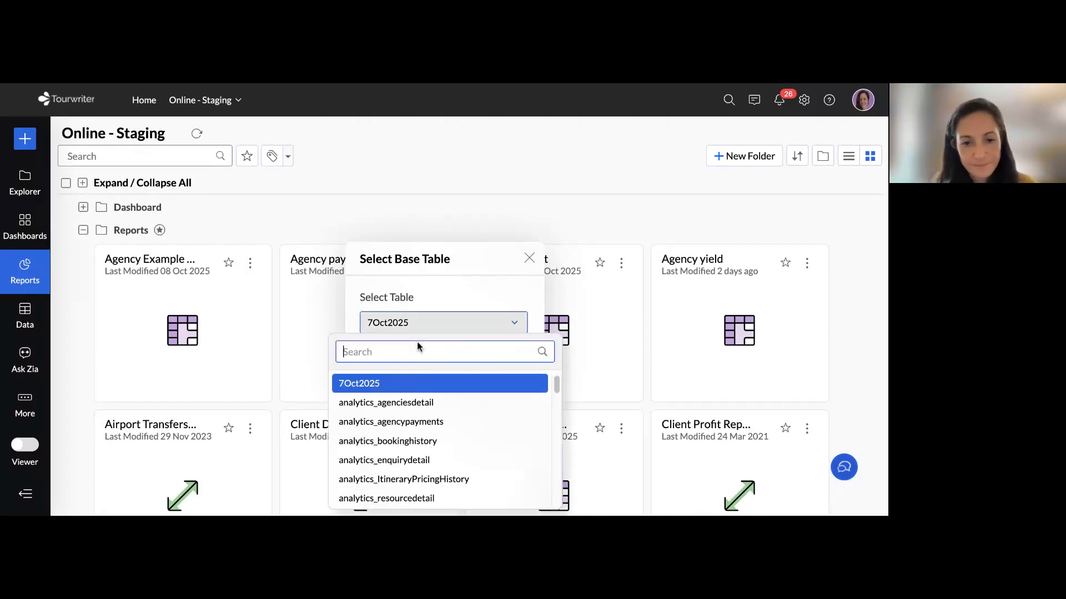
scroll(440, 388, down, 5)
scroll(440, 422, down, 5)
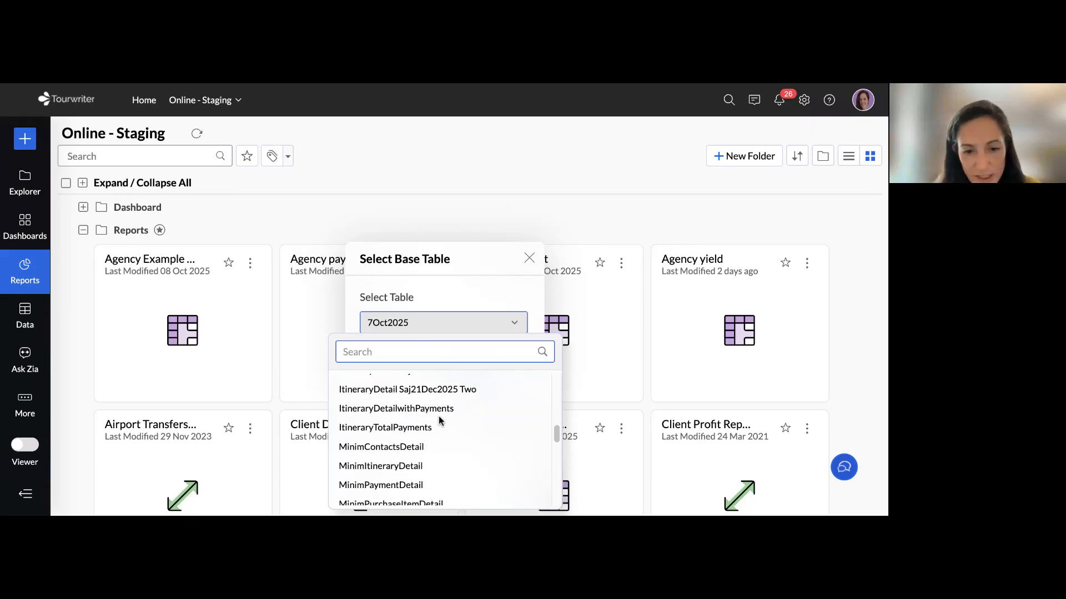
scroll(440, 436, up, 3)
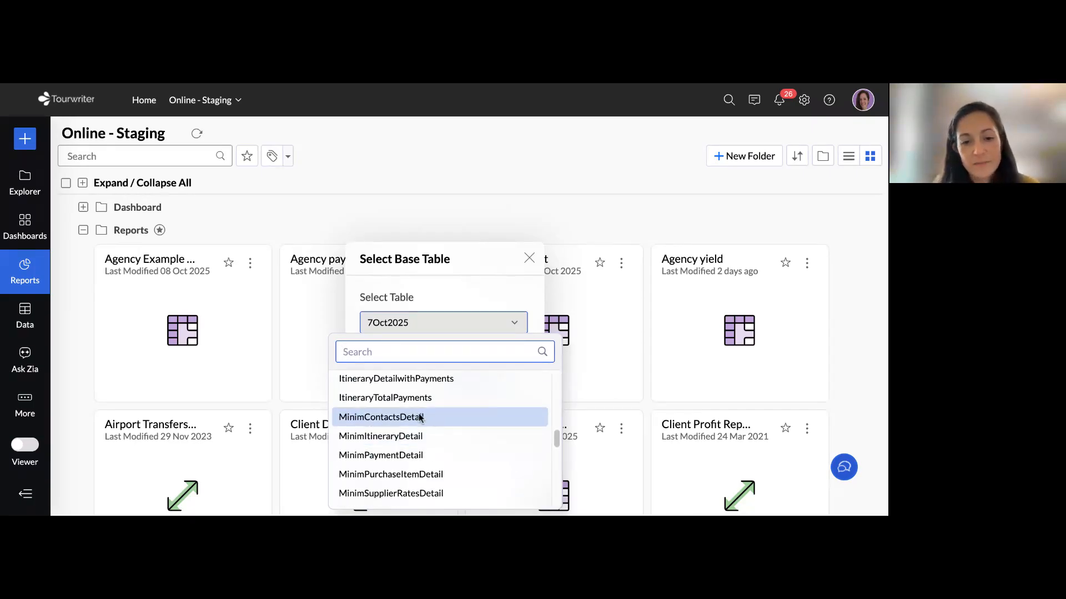
click(420, 417)
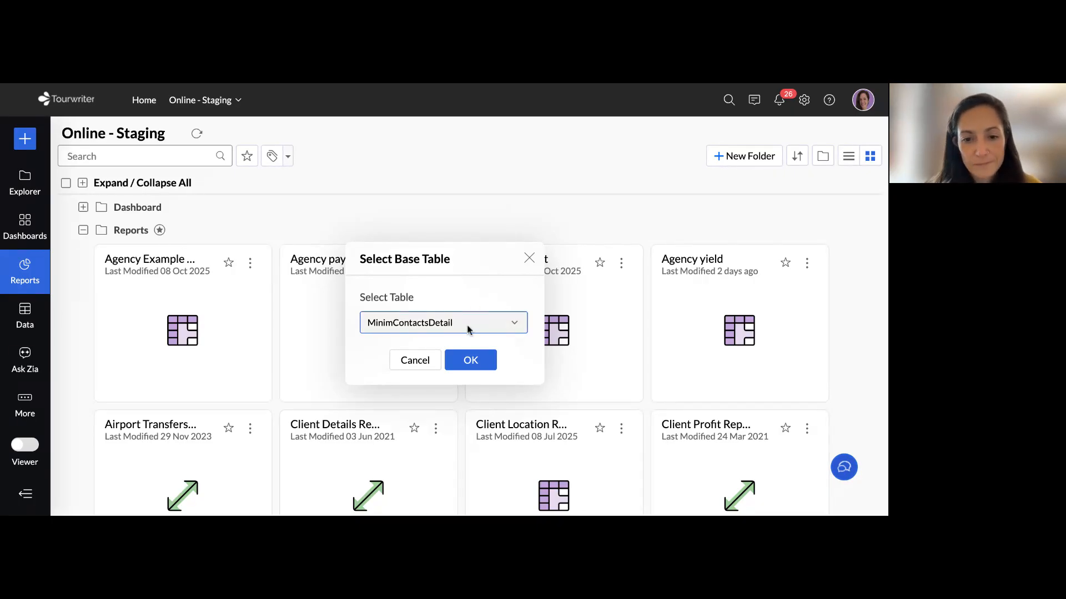
click(473, 362)
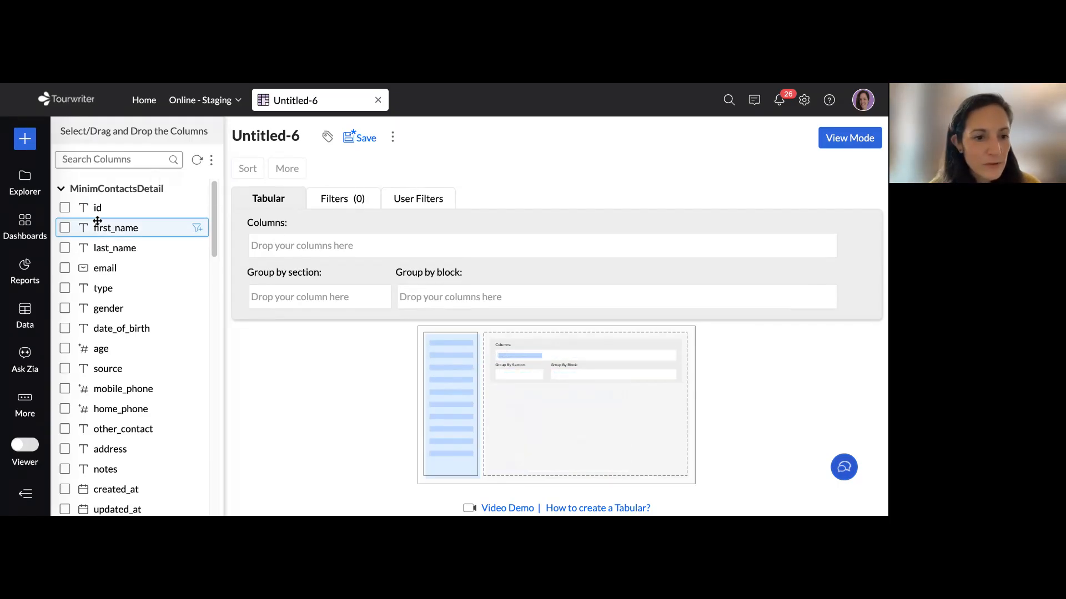
Add first_name, last_name, email and date_of_birth as the report's columns, generate the table and look through its rows
drag(105, 227, 300, 246)
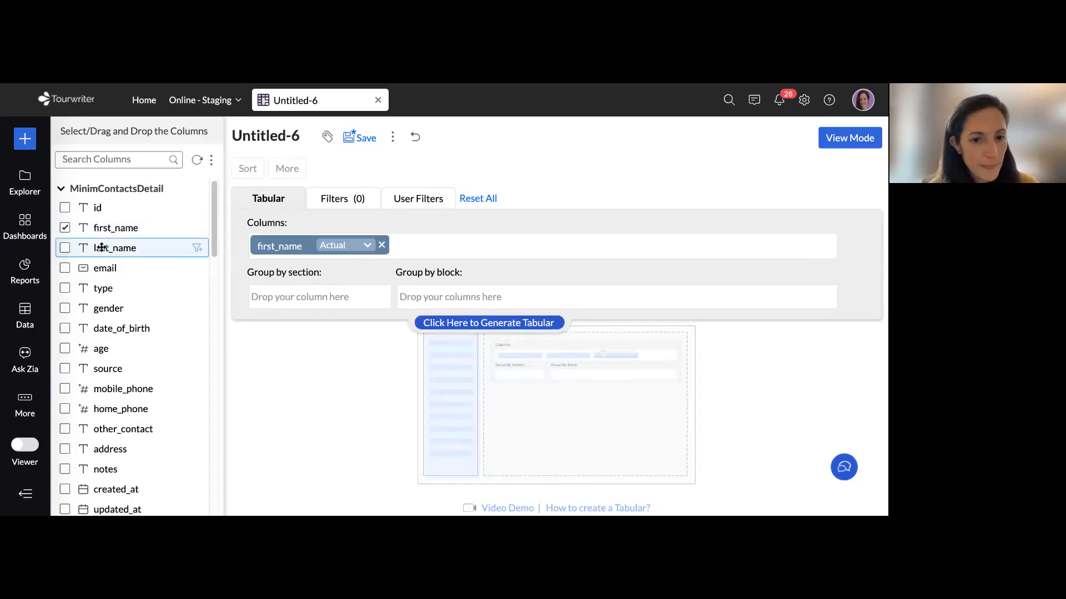
drag(101, 248, 457, 238)
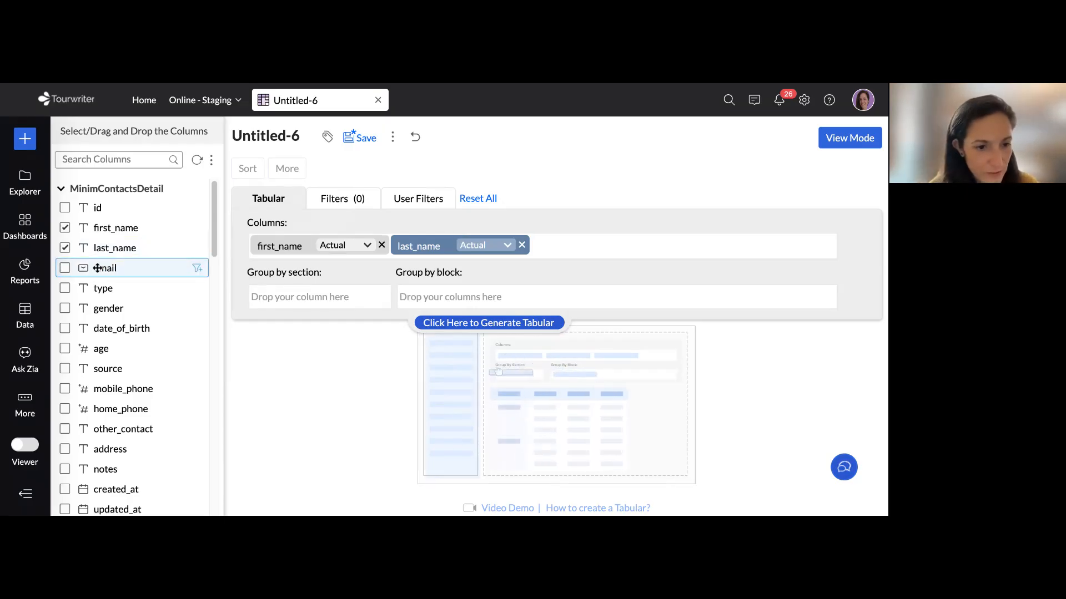
drag(98, 268, 594, 244)
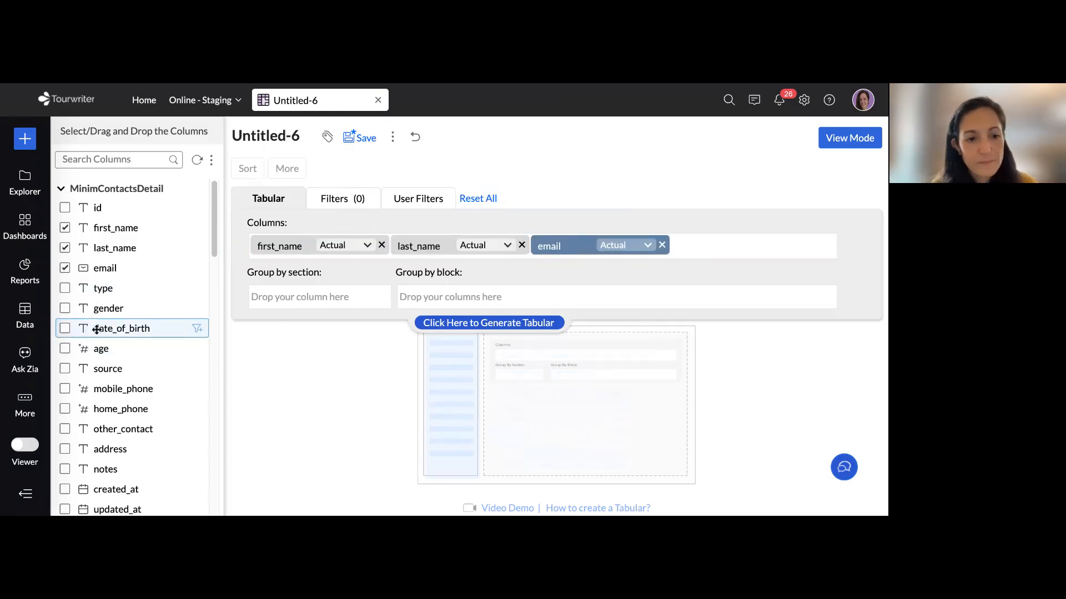
drag(97, 329, 719, 245)
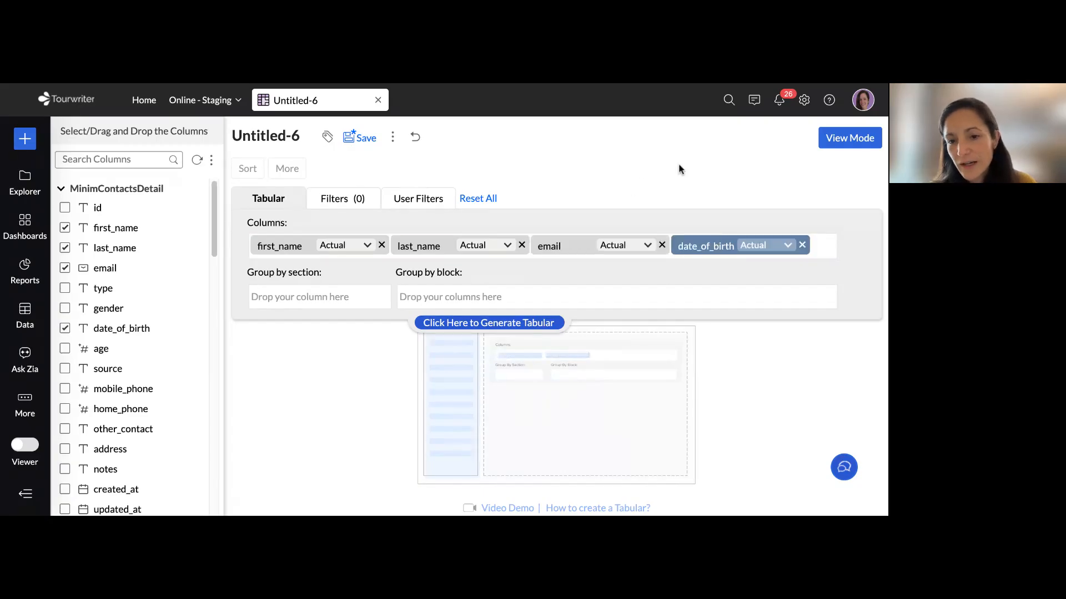
click(491, 328)
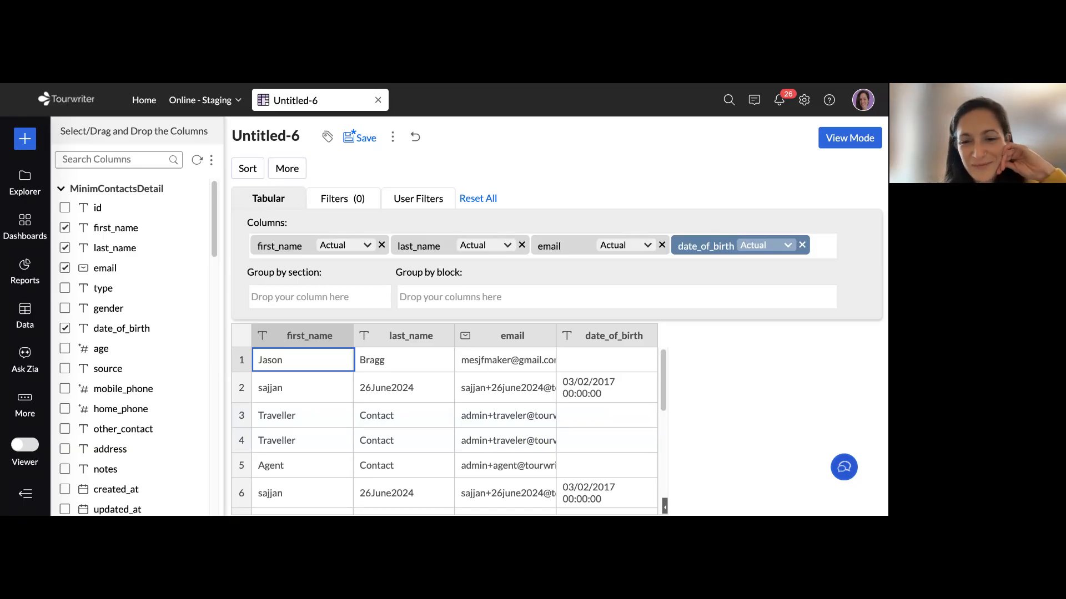
scroll(341, 407, down, 1)
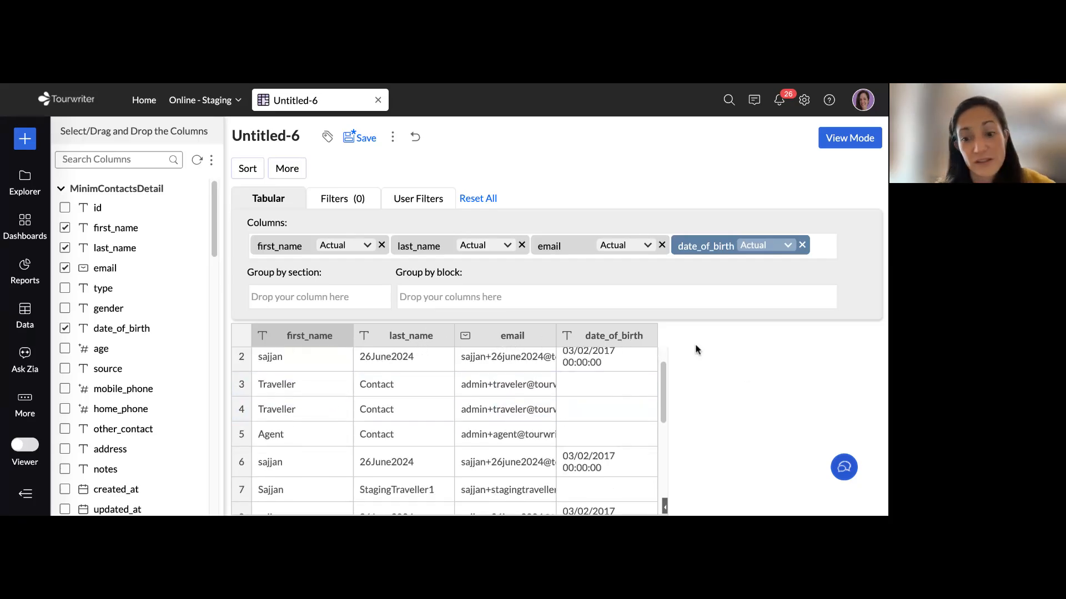
scroll(492, 433, up, 2)
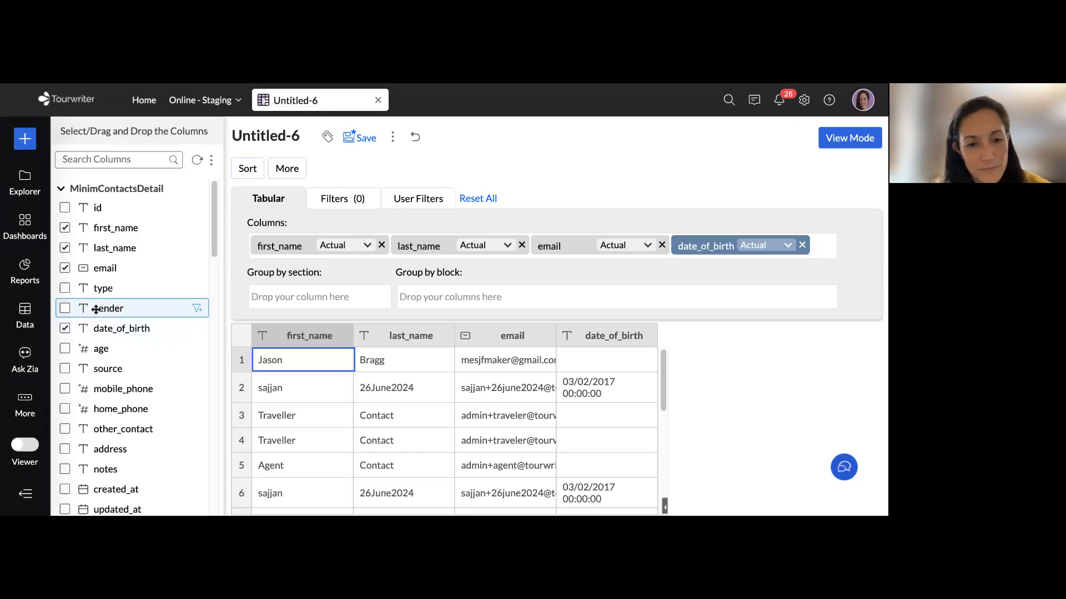
Group the tabular report by gender as section and by type as block, regenerating the table
drag(96, 310, 289, 296)
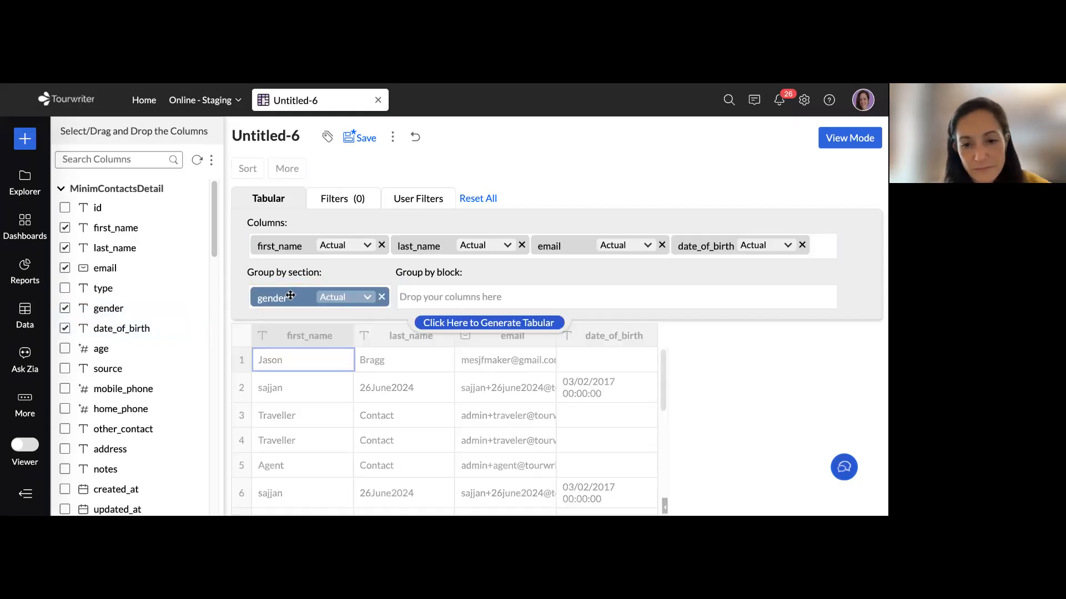
click(472, 321)
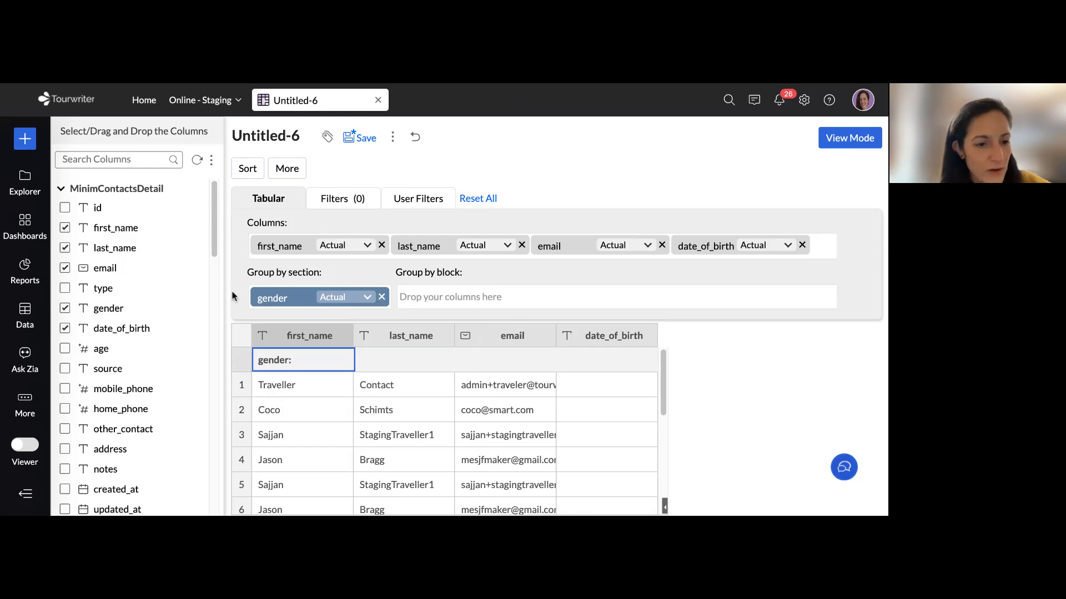
scroll(103, 250, down, 1)
drag(103, 245, 455, 303)
click(487, 320)
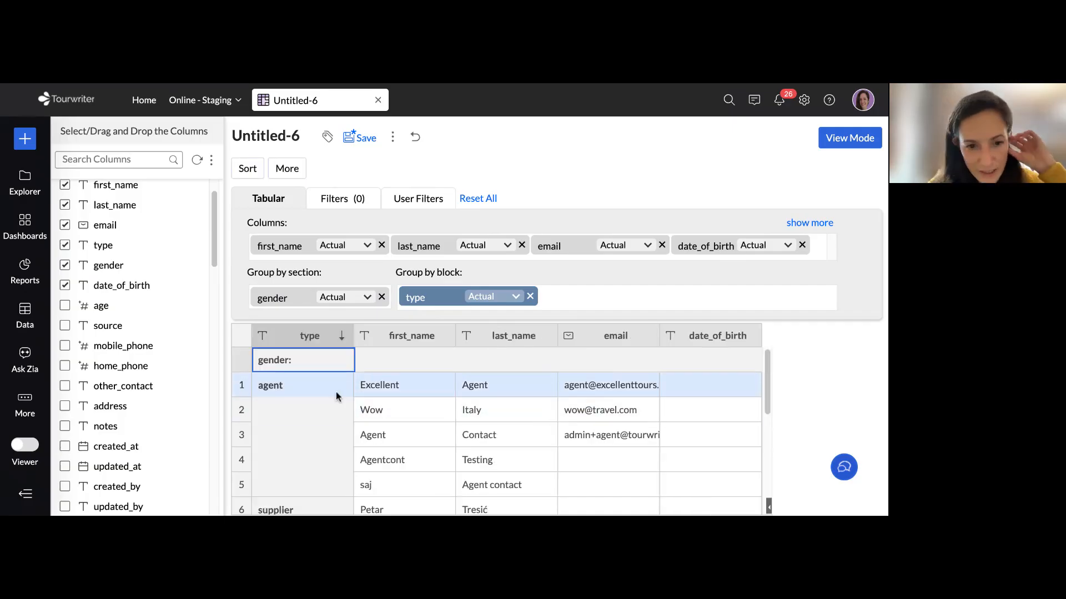
Look through the report's rows to examine how contacts are grouped by gender section and type block
scroll(336, 397, down, 3)
scroll(336, 396, down, 12)
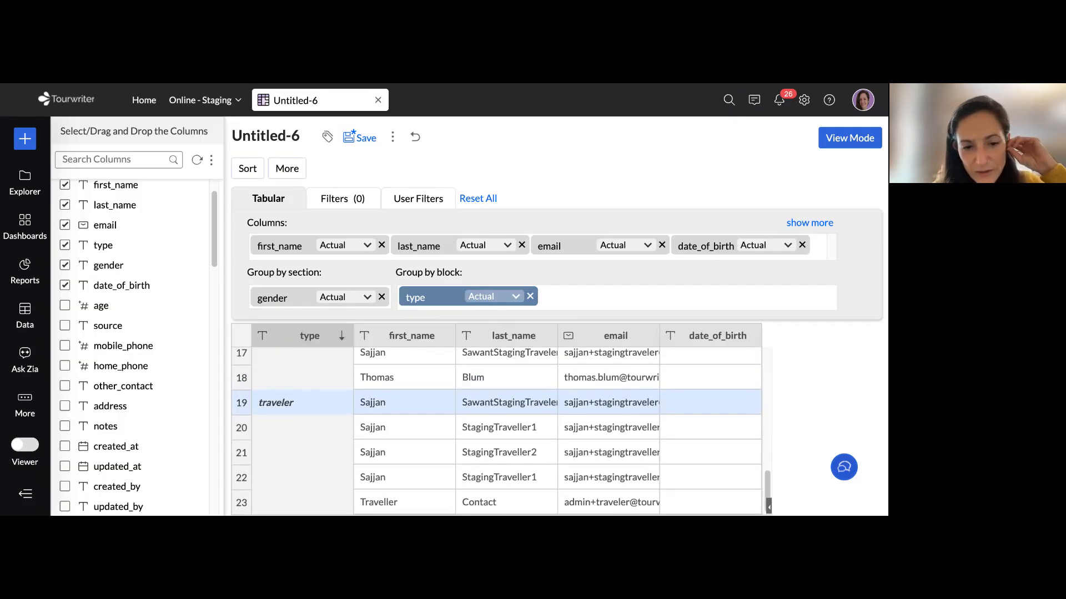
scroll(333, 402, down, 1)
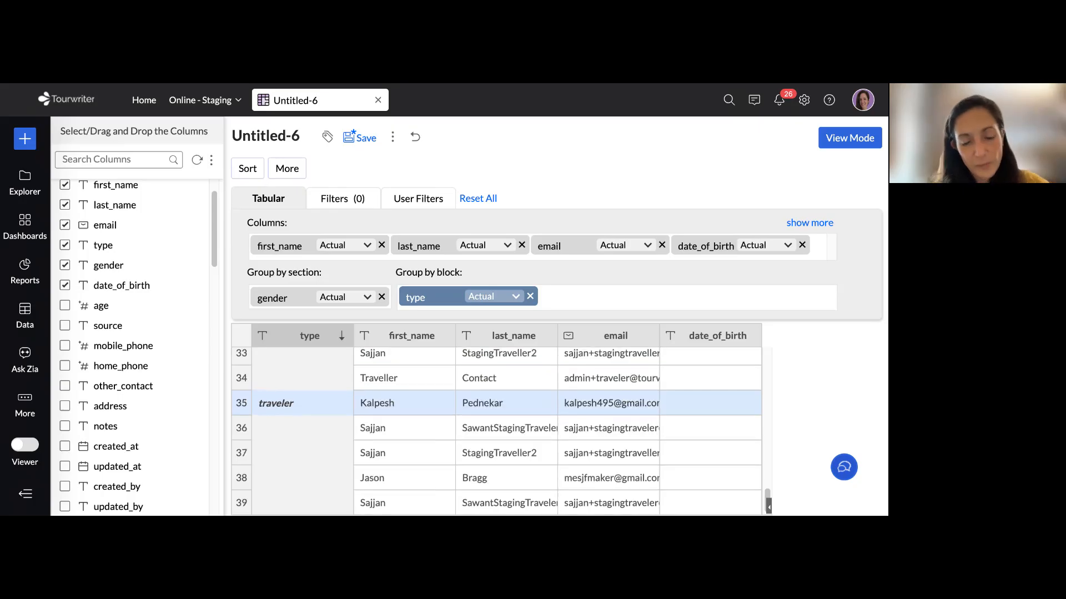
scroll(355, 377, up, 12)
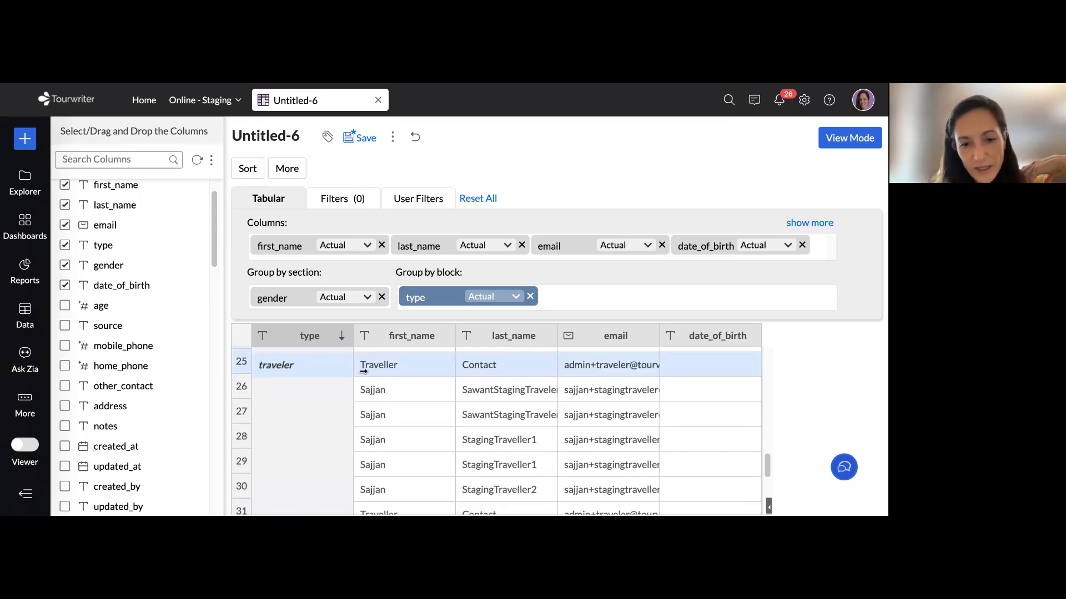
scroll(311, 383, up, 3)
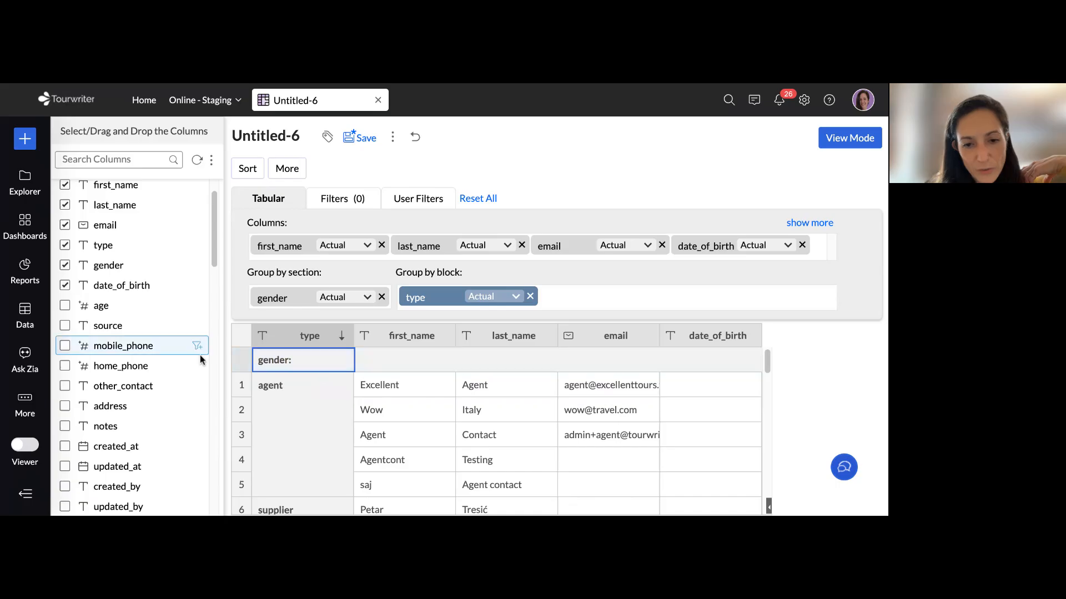
scroll(646, 416, down, 7)
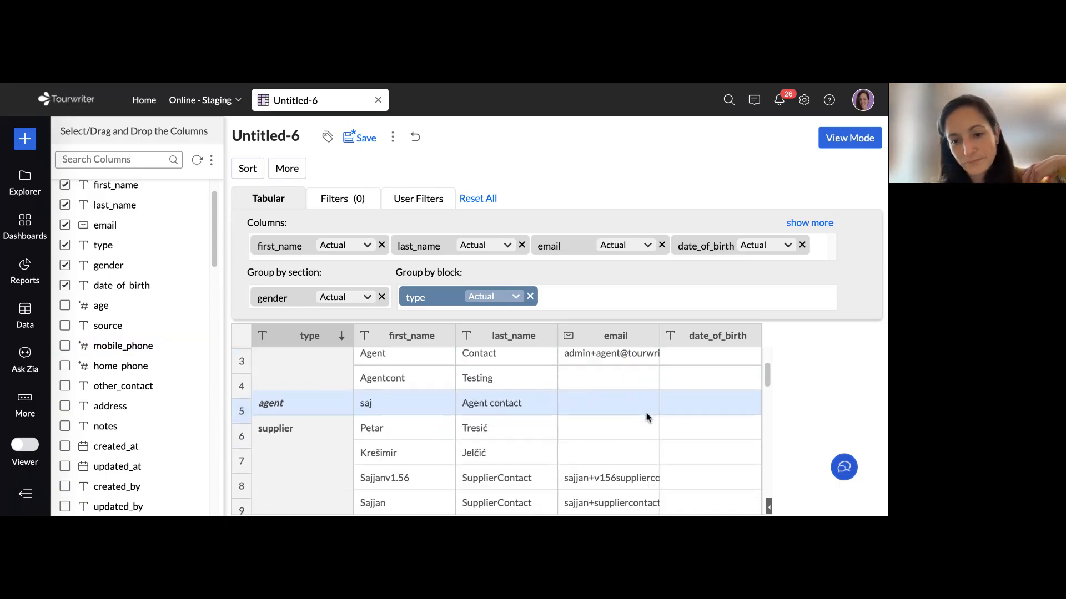
scroll(646, 412, down, 3)
scroll(646, 412, up, 2)
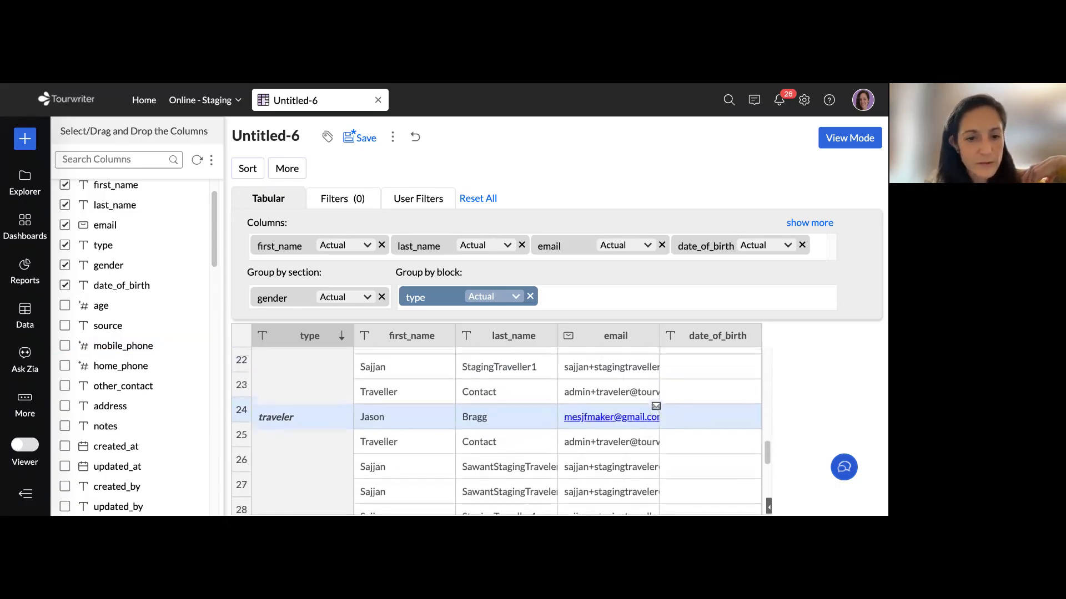
Remove the gender section grouping from the report, then review the rows grouped by type in View Mode
click(382, 298)
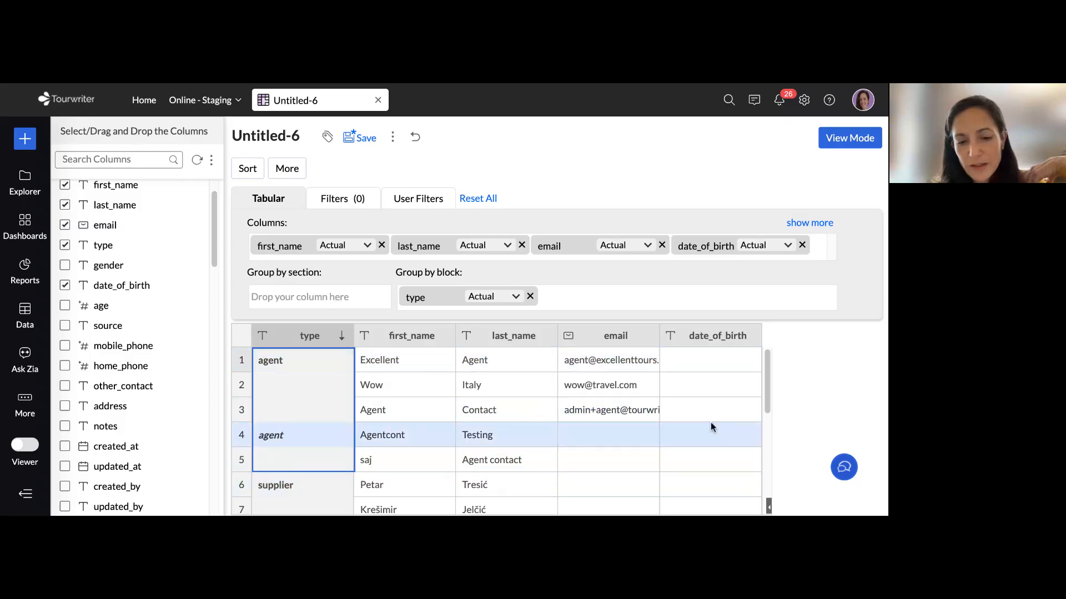
scroll(717, 426, down, 10)
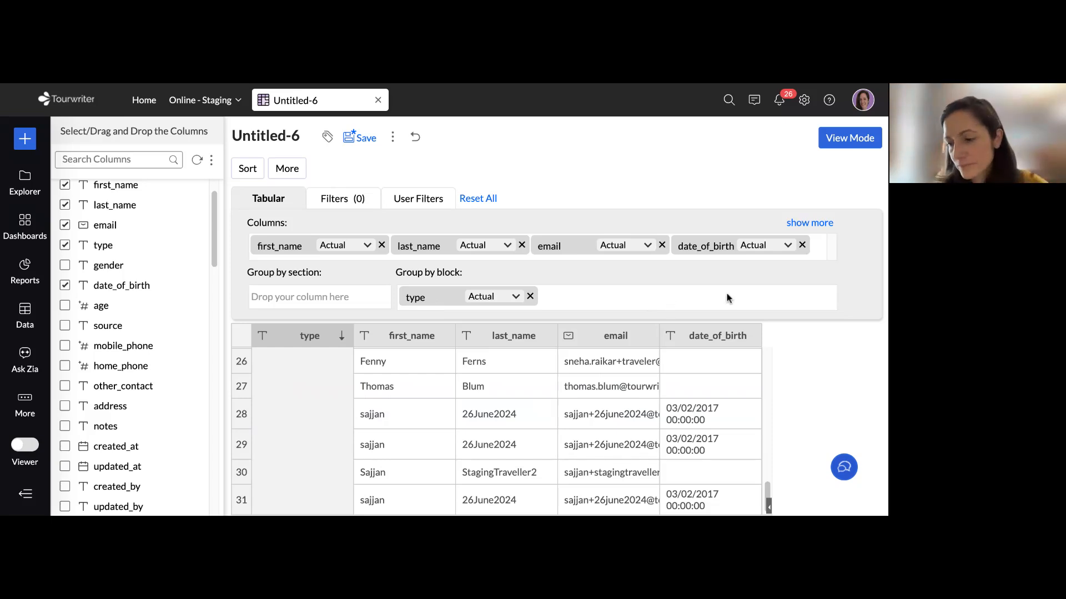
click(851, 142)
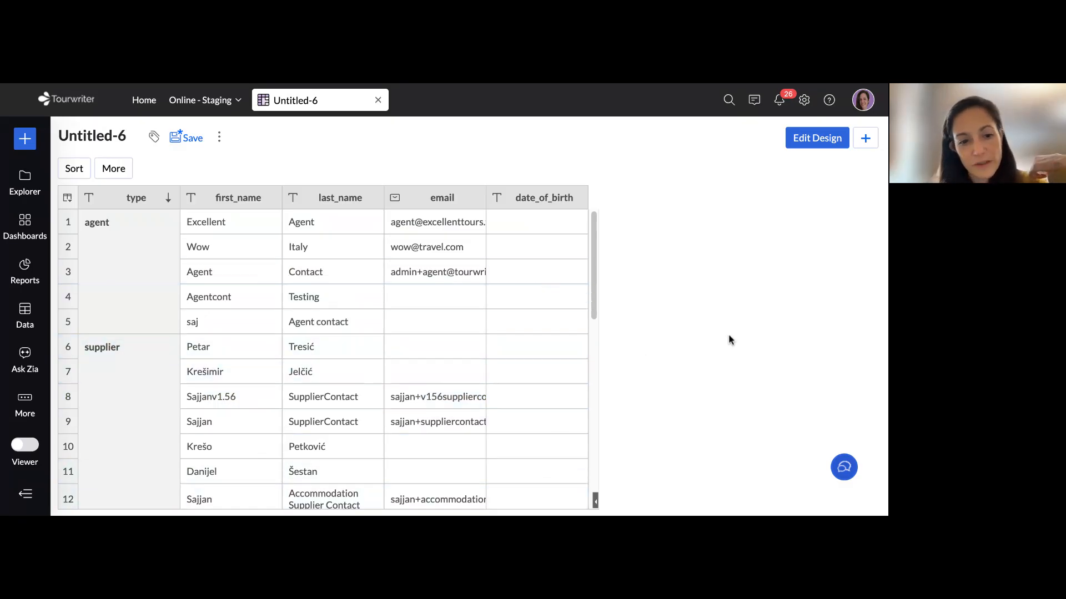
scroll(745, 338, down, 1)
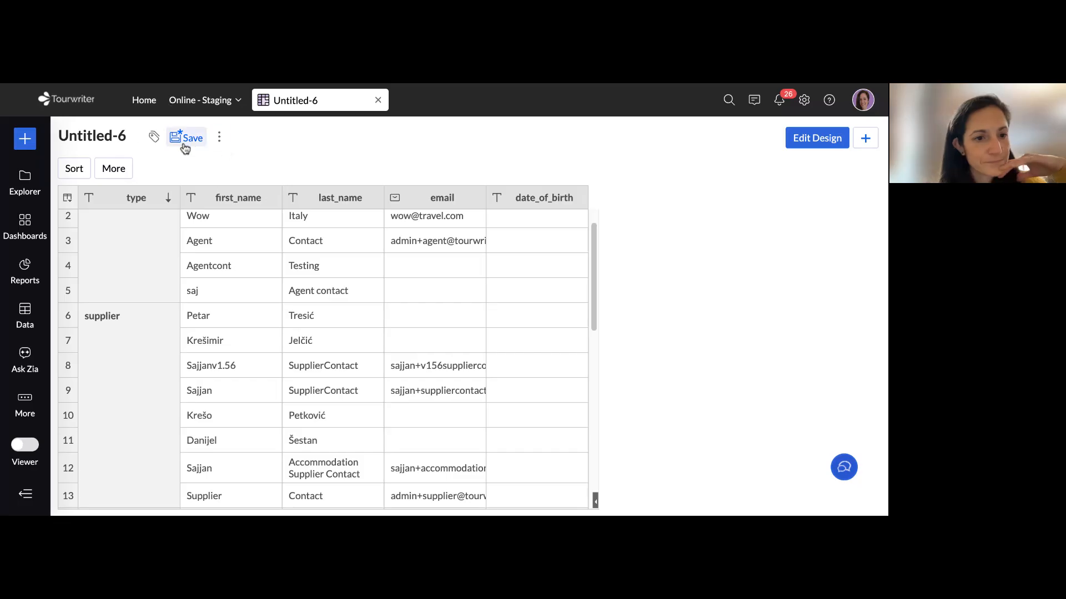
Save the report as "Supplier Birthday Example" in the Reports folder
click(189, 143)
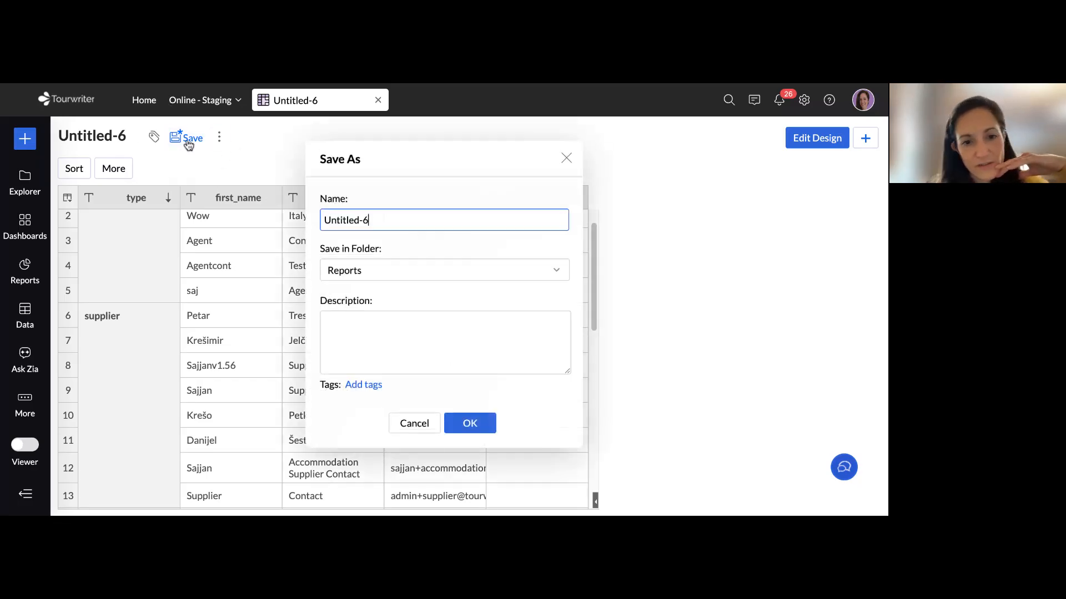
triple_click(400, 221)
text(Supplier)
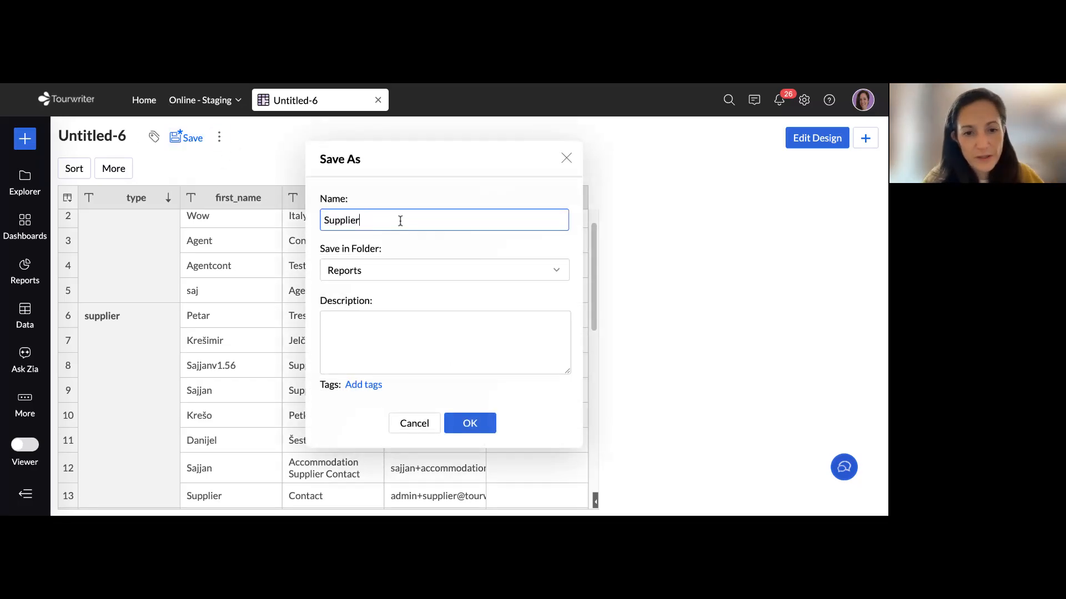
text( Birthday Example)
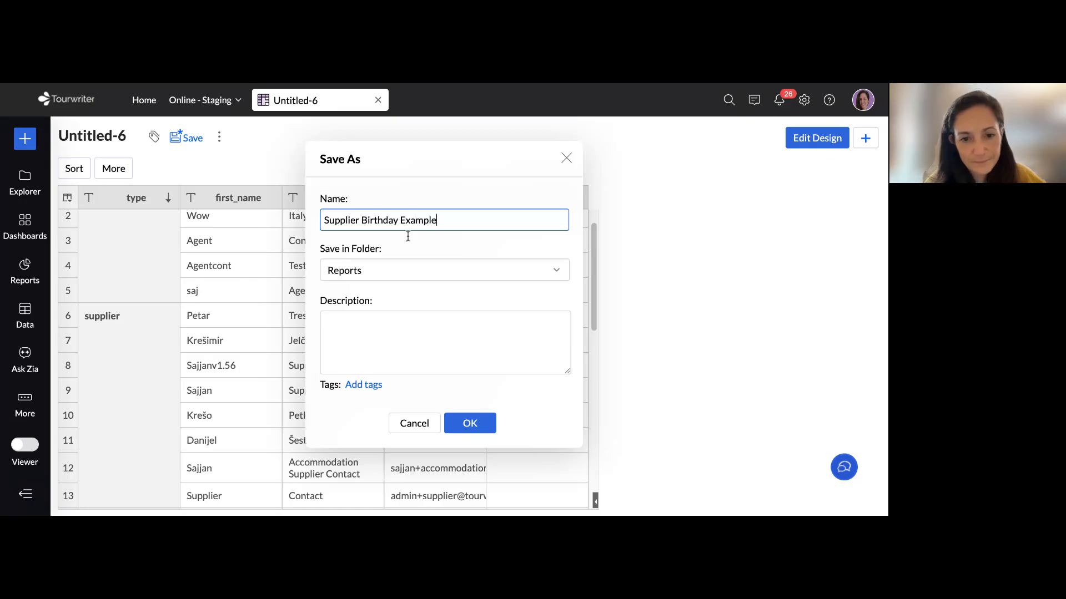
click(469, 423)
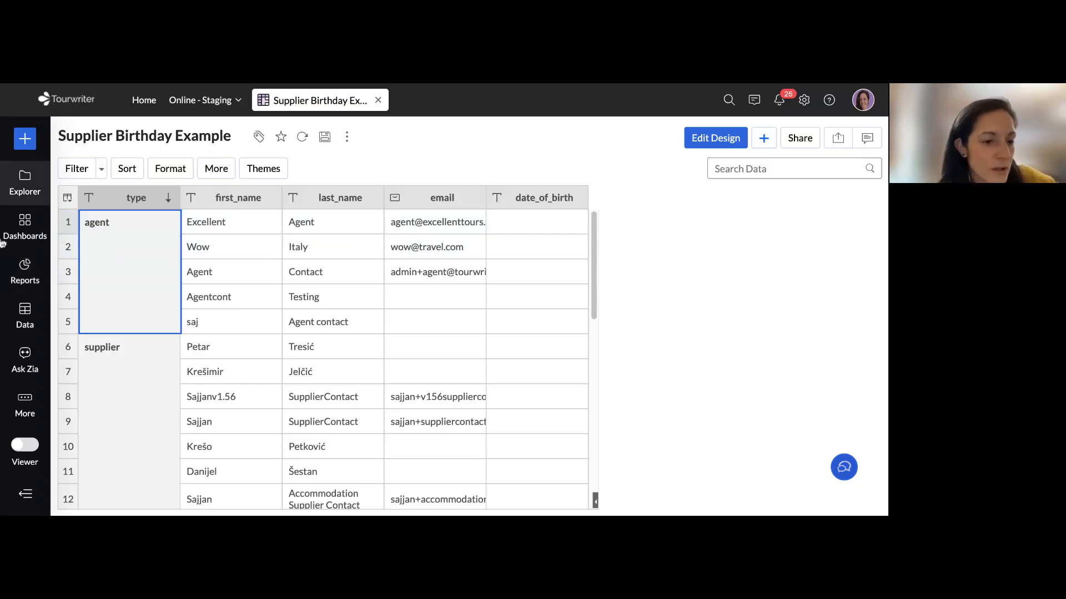
Start creating a new Summary View report
click(25, 269)
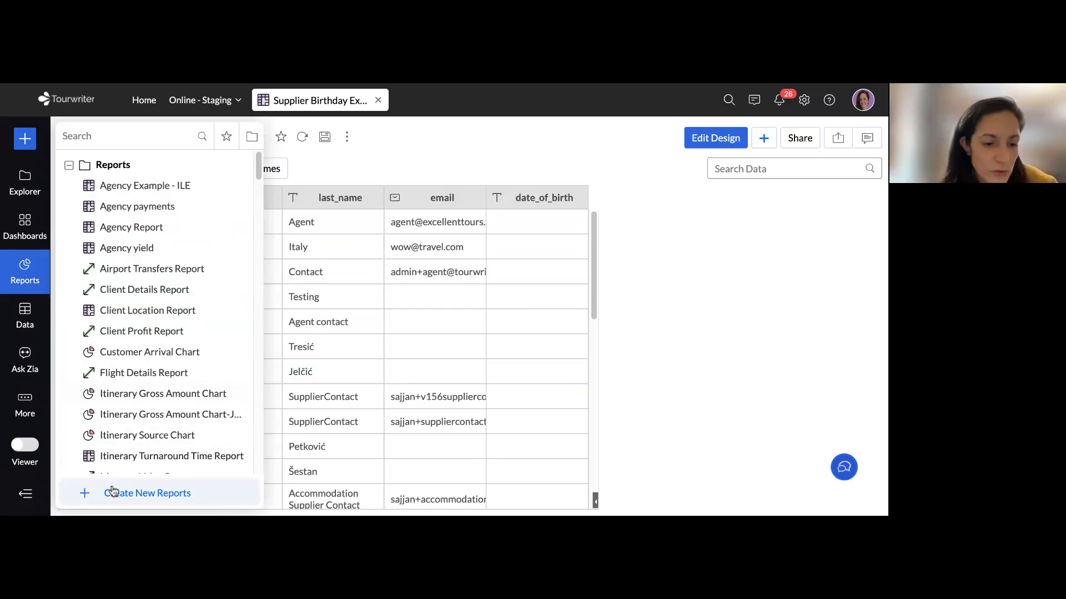
click(134, 495)
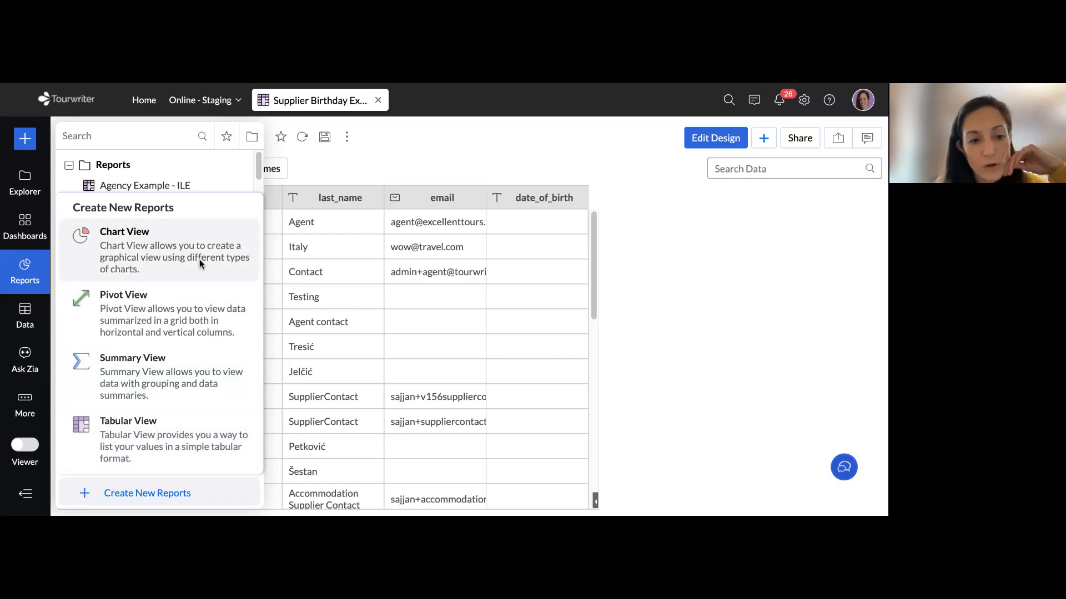
click(127, 379)
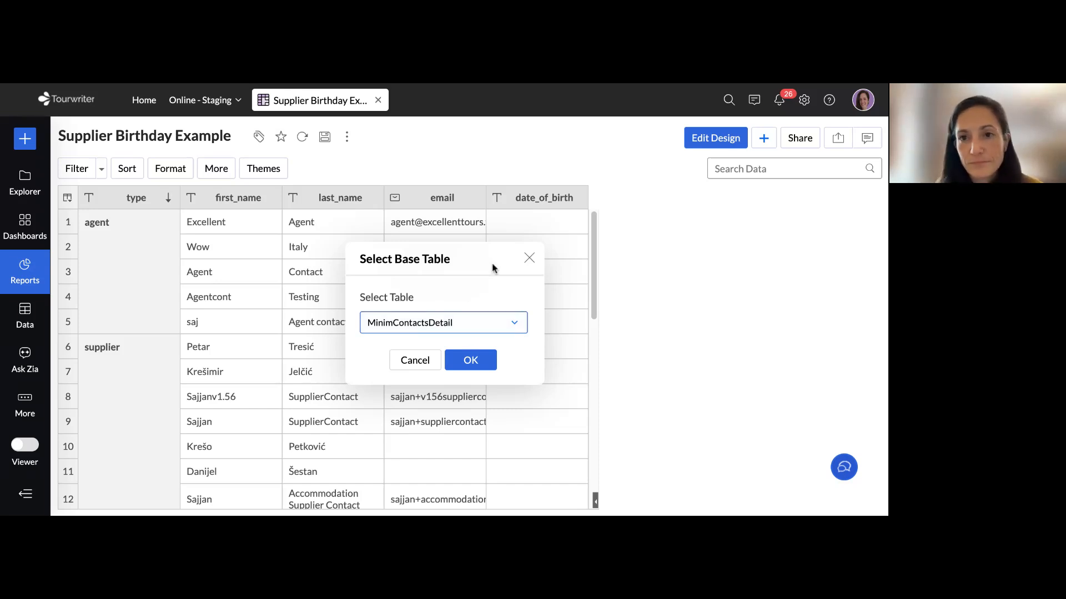
Switch to the Zoho Cheat Sheet and look up the analytics_supplierpaymentsdetail row with its description
key(ctrl+Tab)
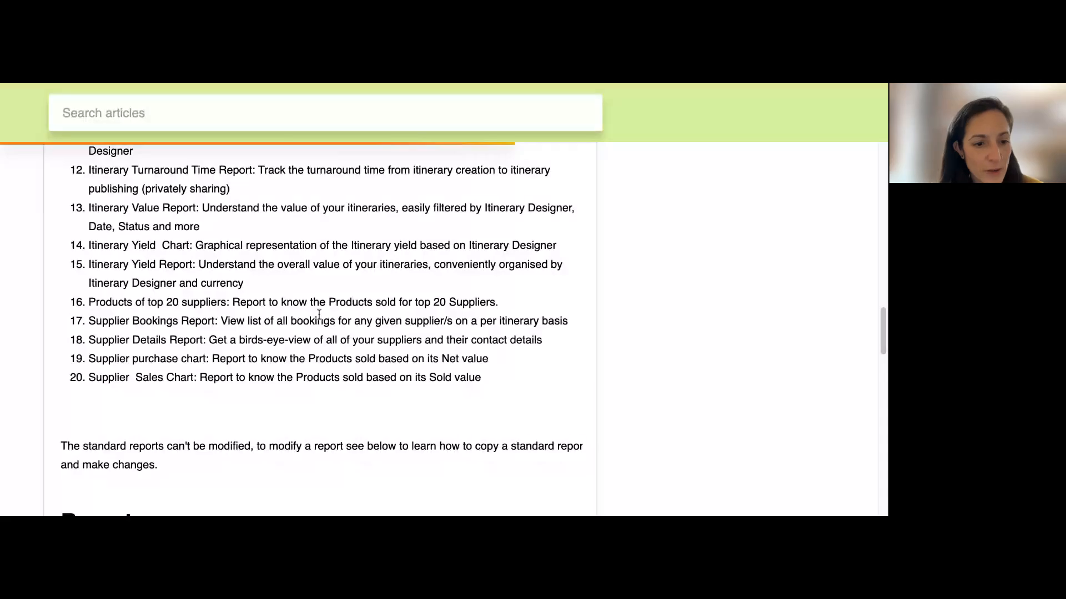
scroll(319, 315, up, 1)
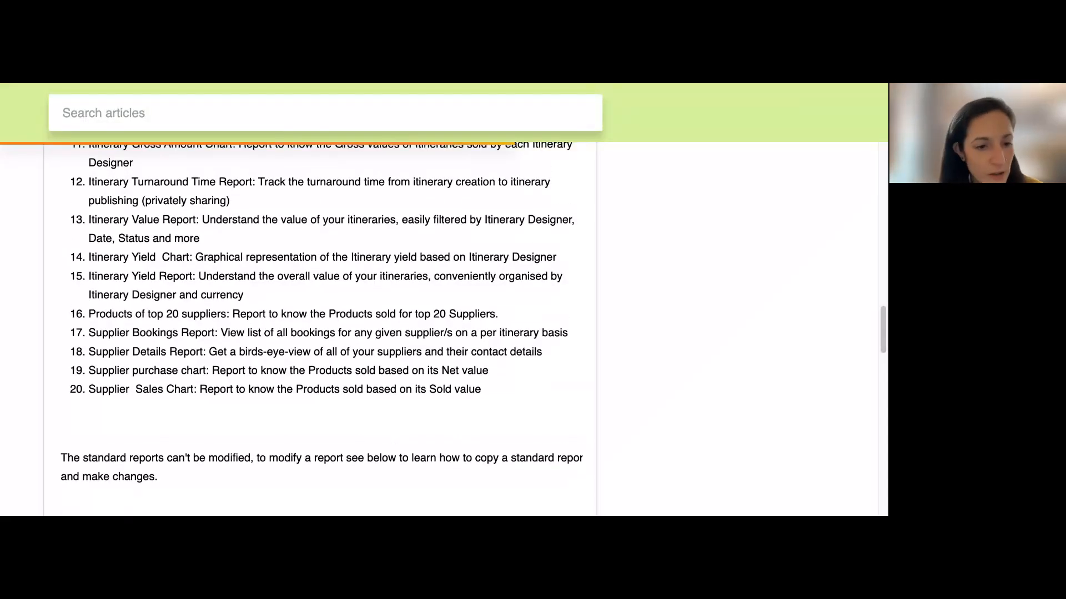
scroll(319, 328, up, 3)
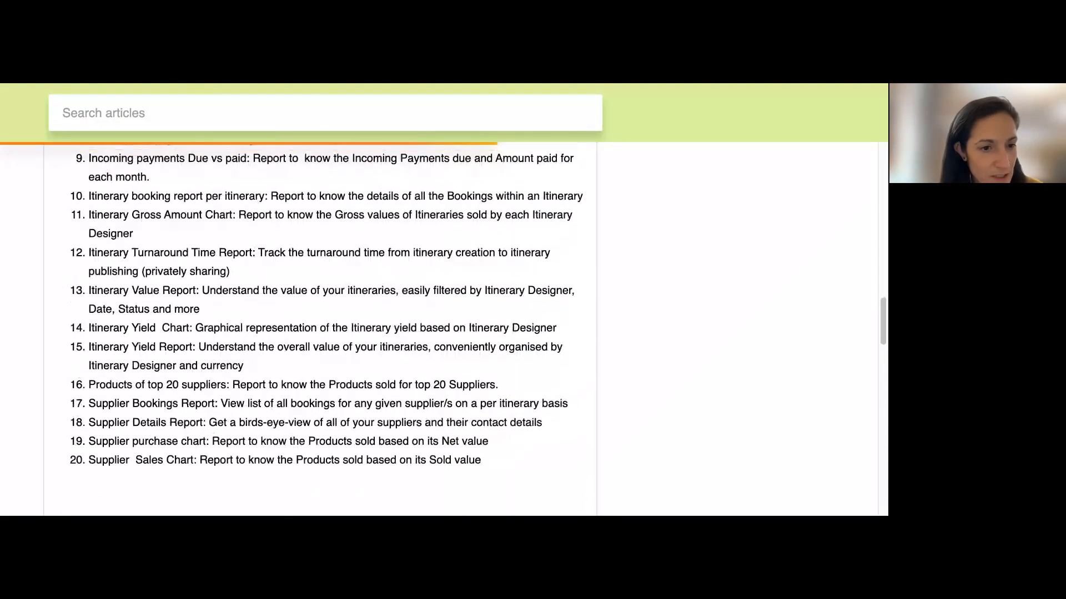
scroll(319, 327, down, 4)
scroll(682, 127, down, 2)
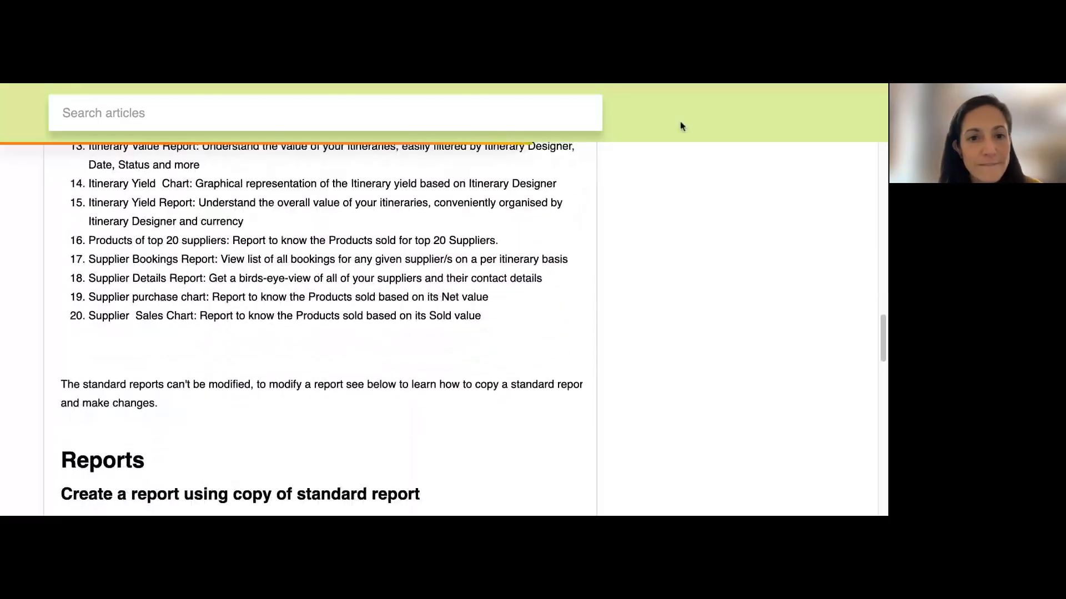
click(720, 84)
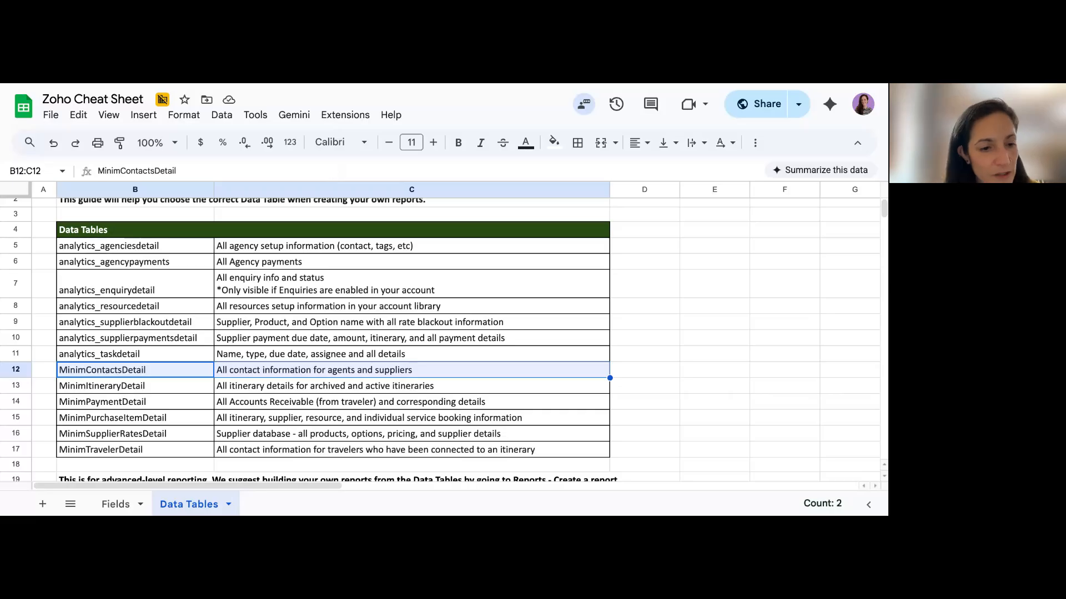
click(153, 342)
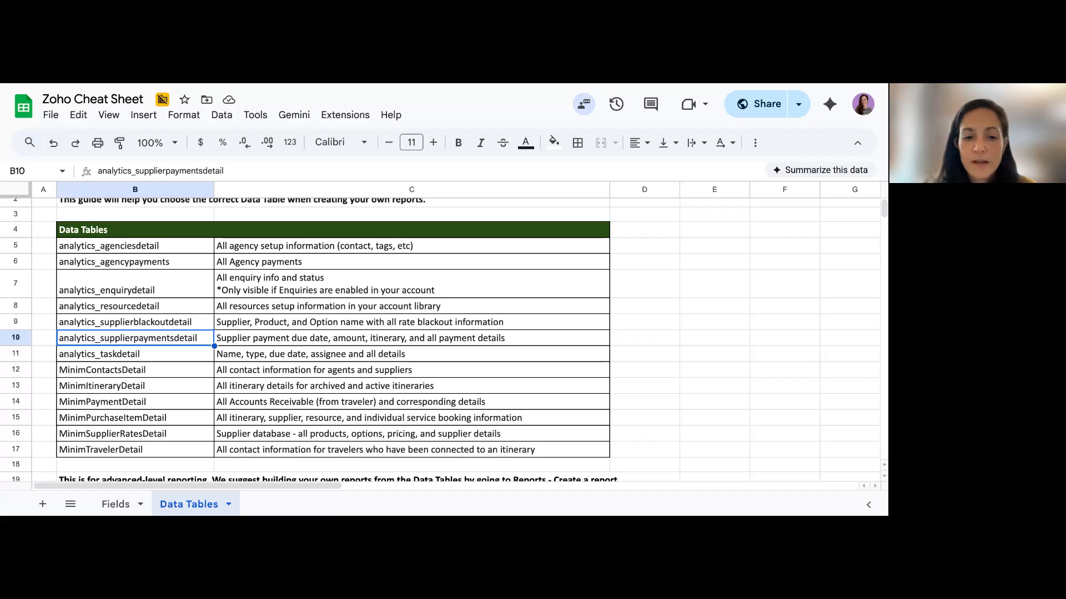
click(240, 343)
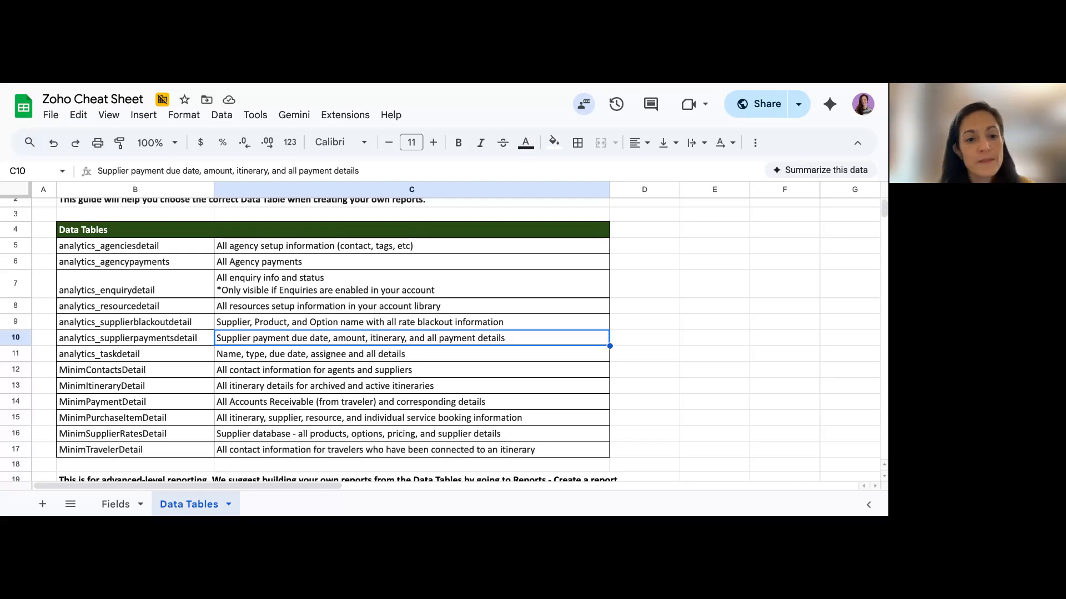
drag(212, 337, 256, 339)
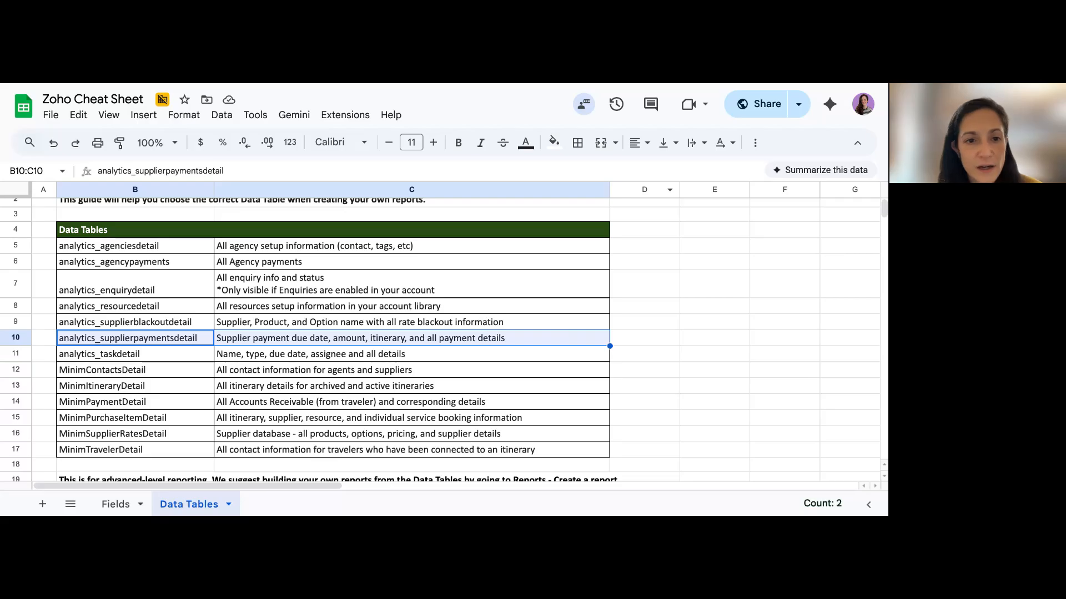
Return to Zoho Analytics and create the summary report with SupplierPaymentDetail as its base table
key(ctrl+Tab)
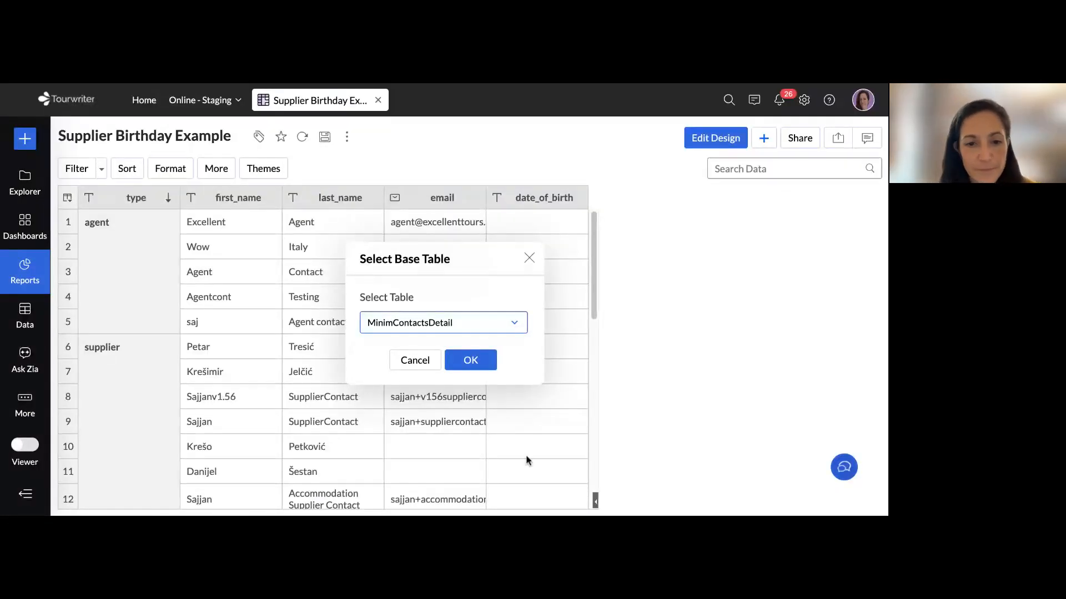
click(430, 323)
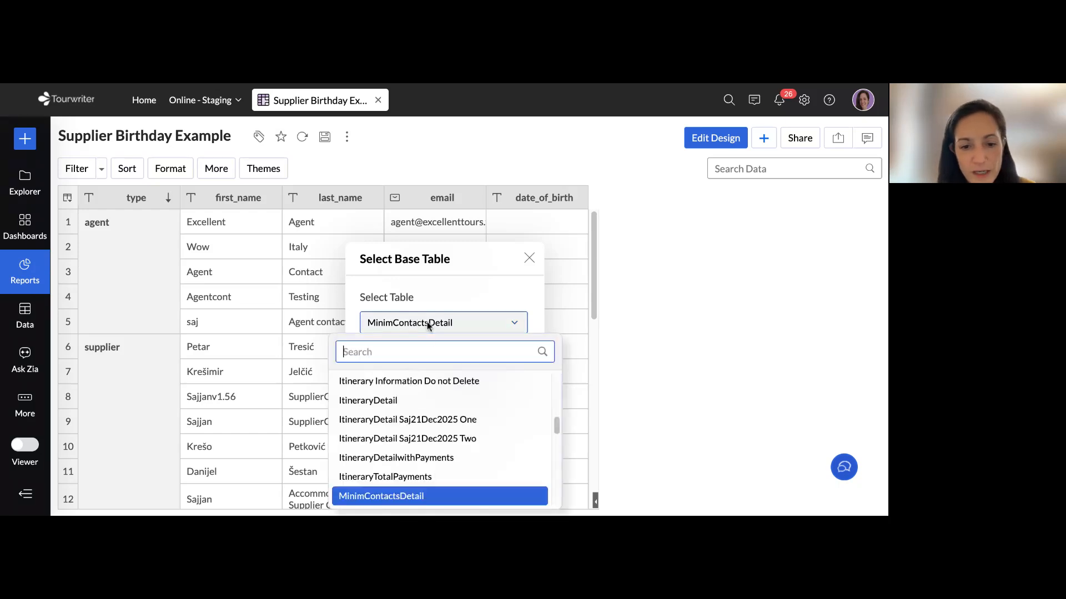
scroll(446, 402, down, 5)
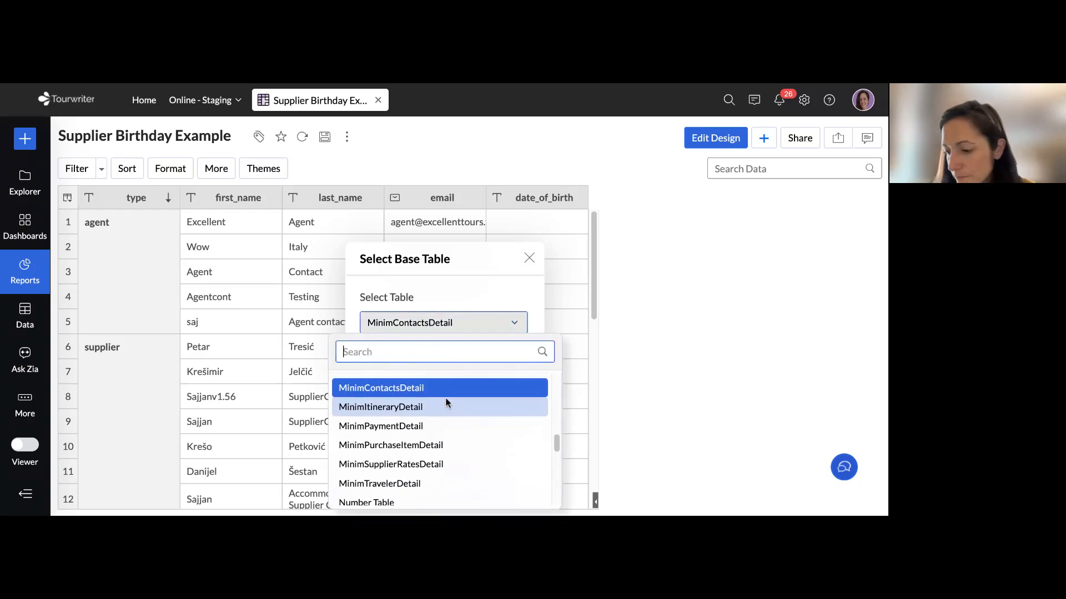
scroll(424, 410, down, 10)
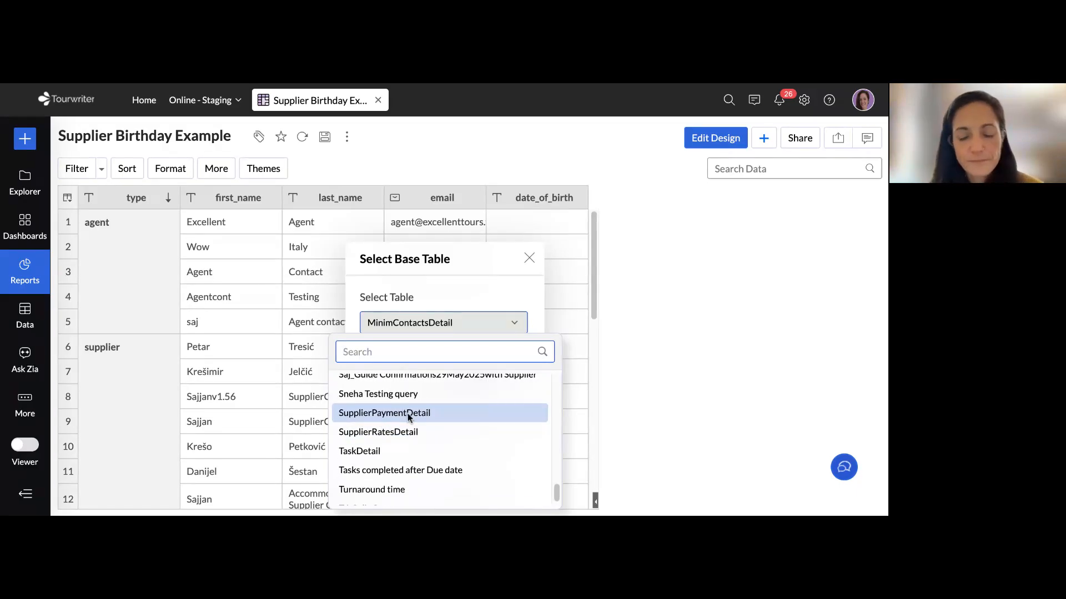
click(407, 413)
click(476, 362)
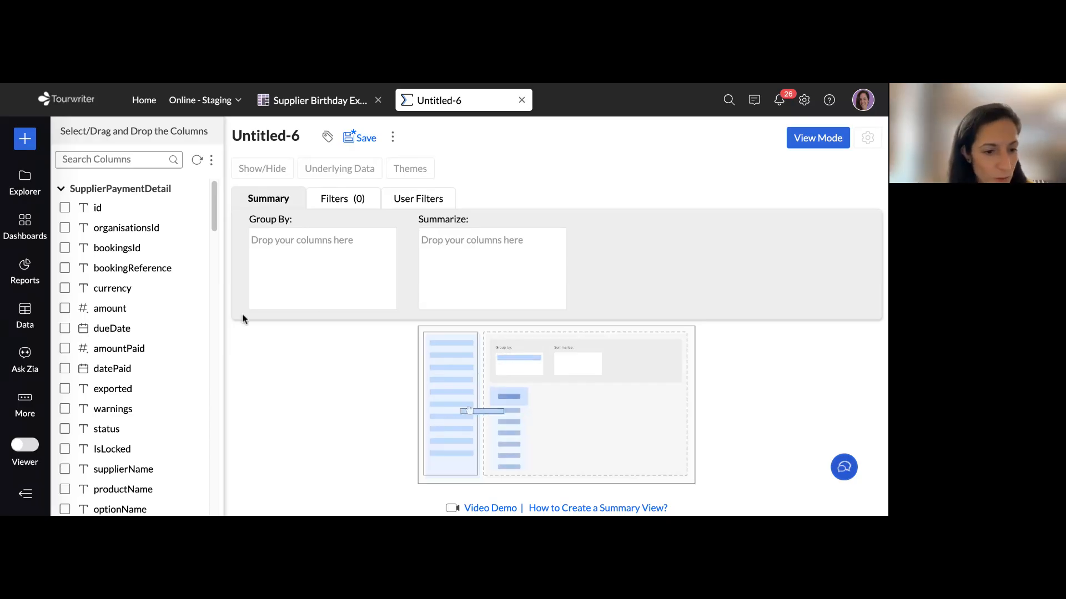
Search the columns for "name" and group the summary report by supplierName
click(117, 159)
text(name)
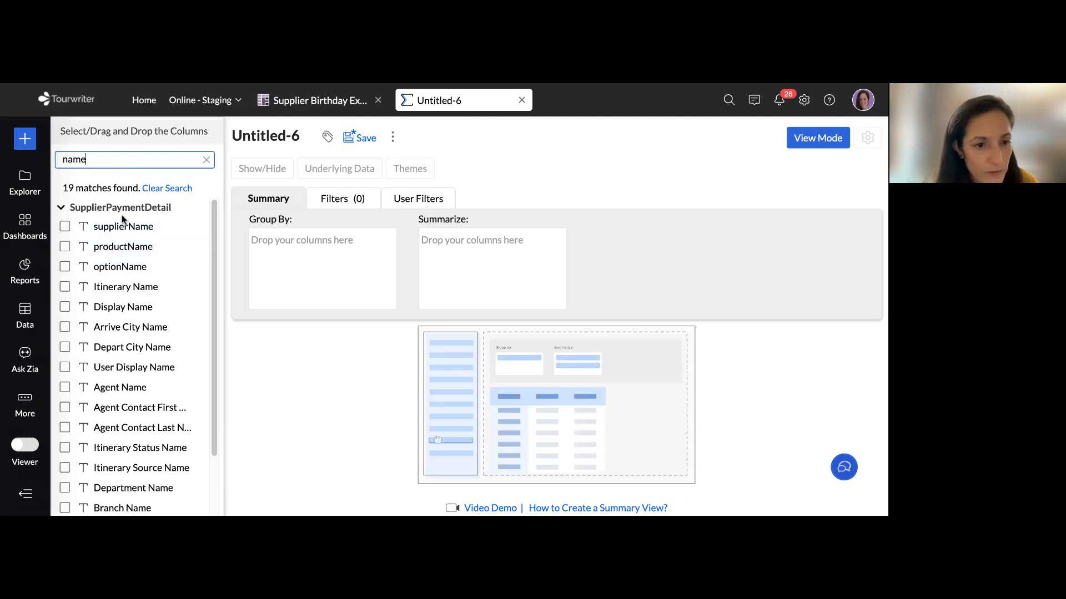
drag(103, 228, 302, 243)
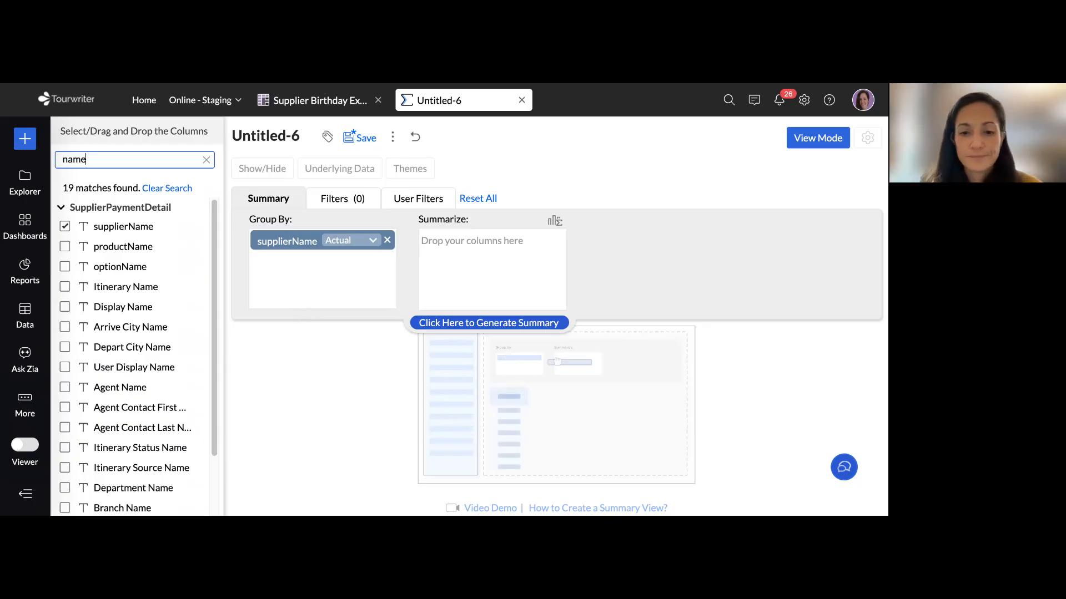
Search the columns for "amount", add amount and amountPaid as summed values per supplier, and generate the summary
click(491, 326)
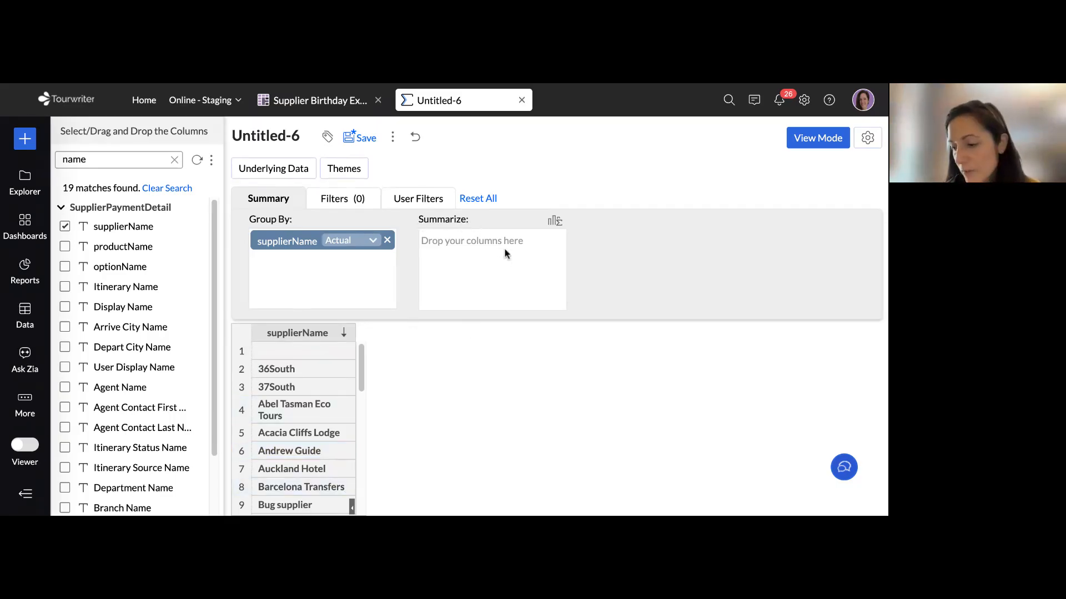
double_click(118, 160)
text(amount)
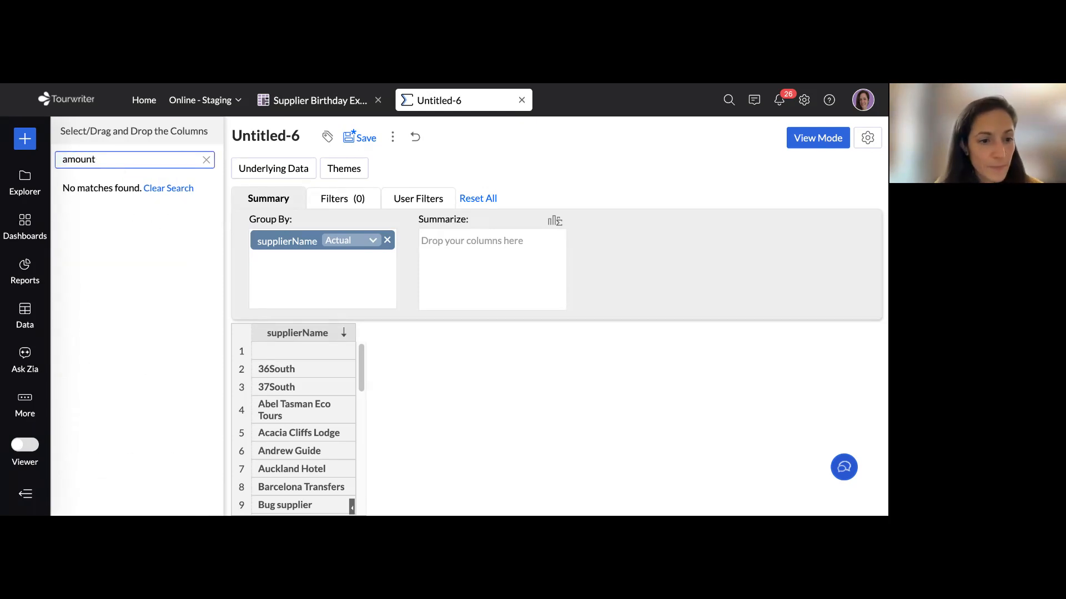
key(BackSpace)
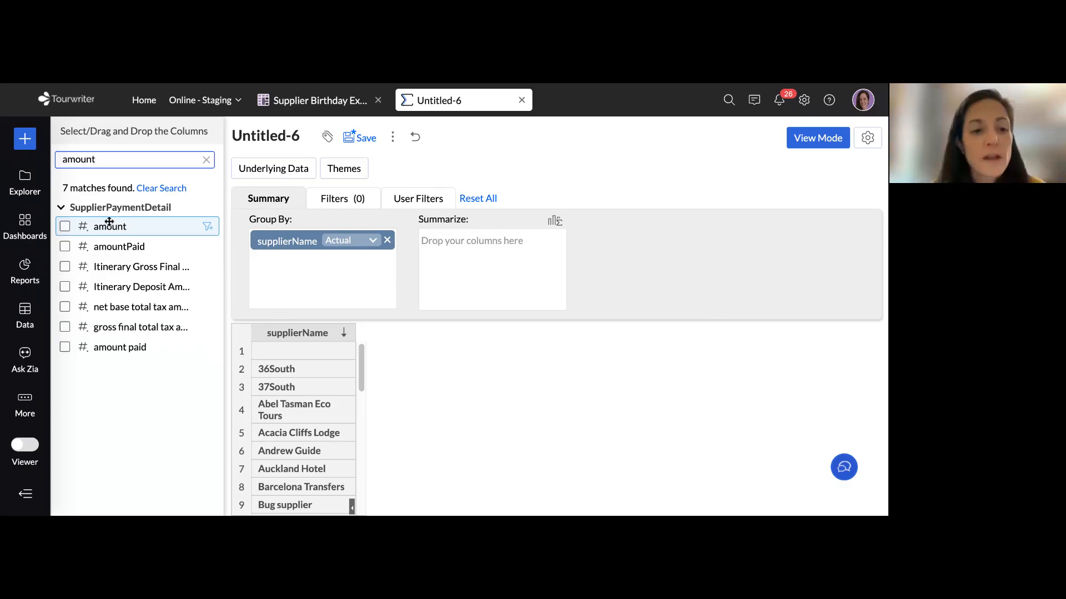
drag(98, 226, 466, 239)
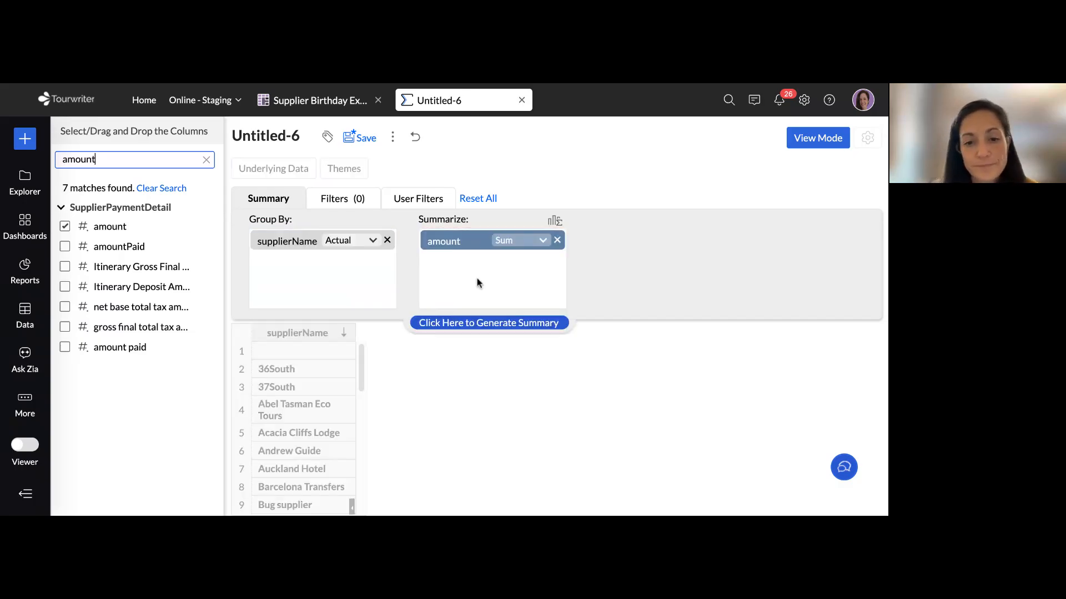
click(492, 330)
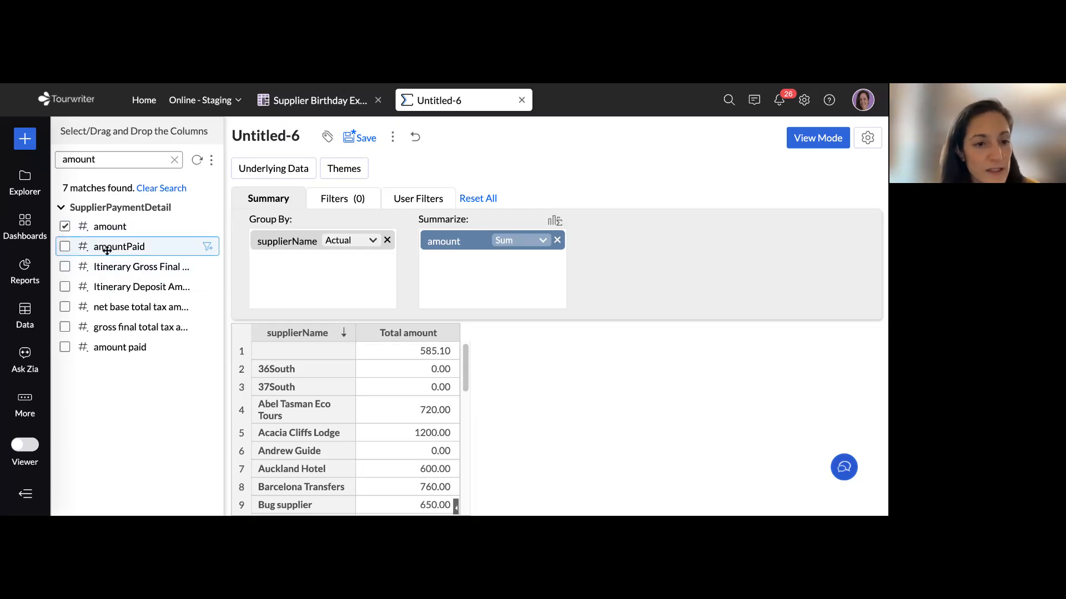
drag(101, 244, 459, 261)
click(488, 326)
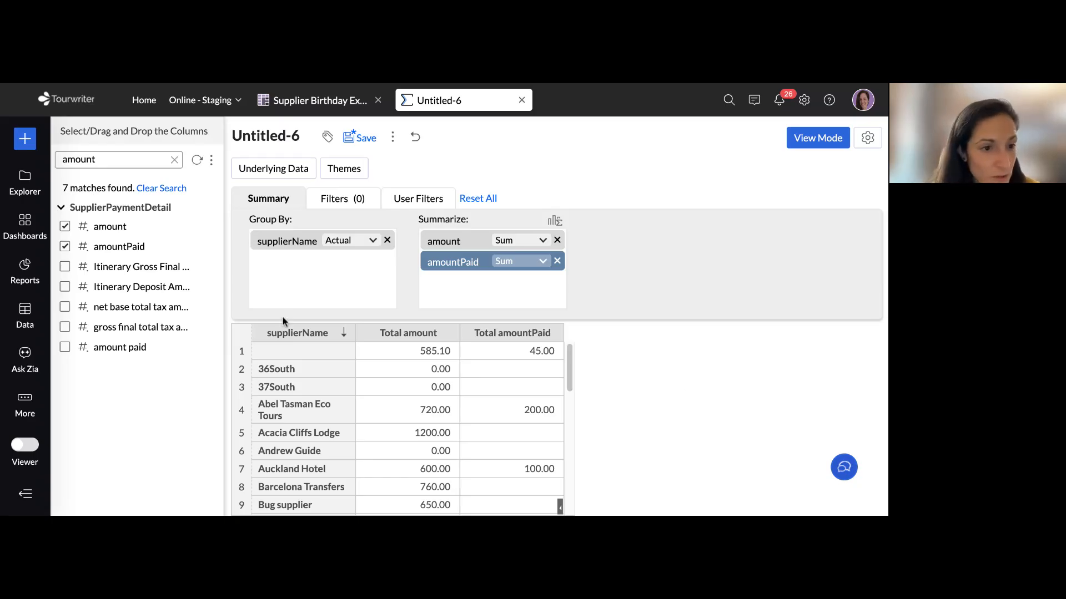
Search the SupplierPaymentDetail columns for "due" and "min", and browse the full column list for due-date fields
double_click(127, 158)
text(ue)
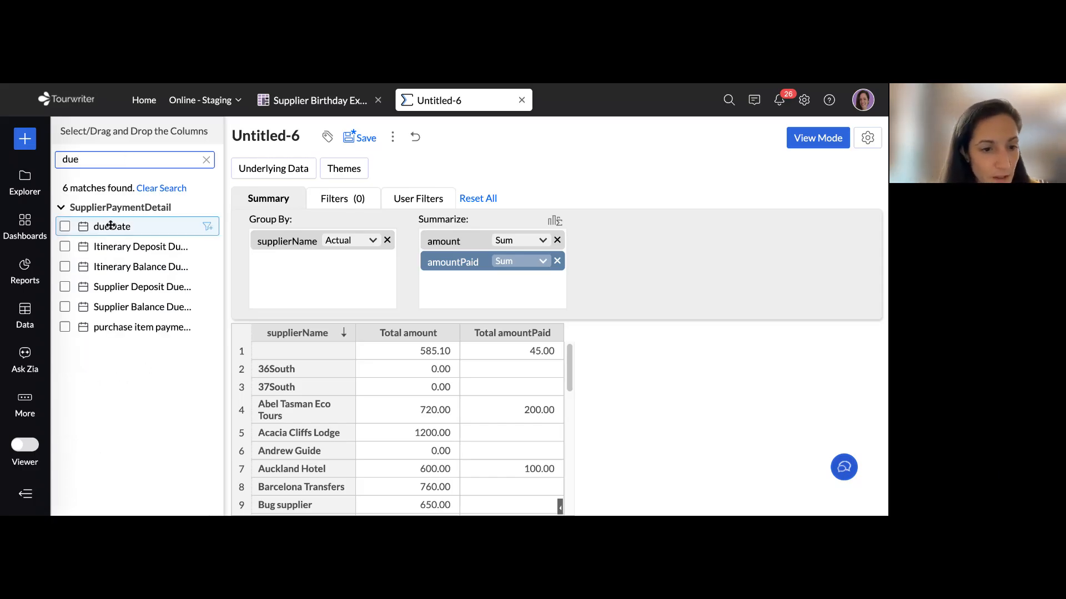
text(mid)
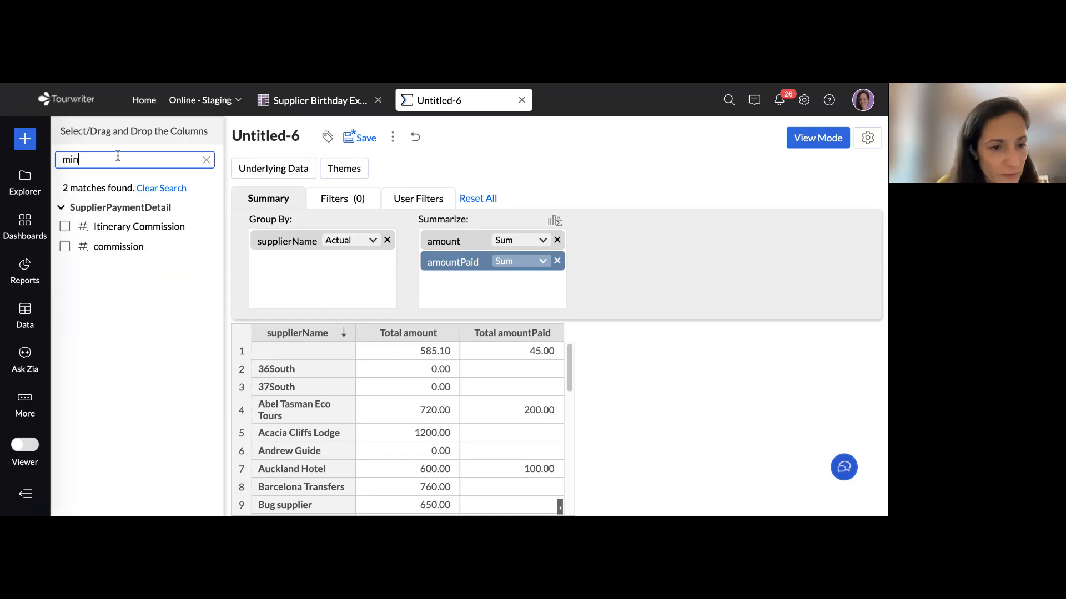
key(BackSpace)
key(BackSpace)
key(BackSpace)
text(due)
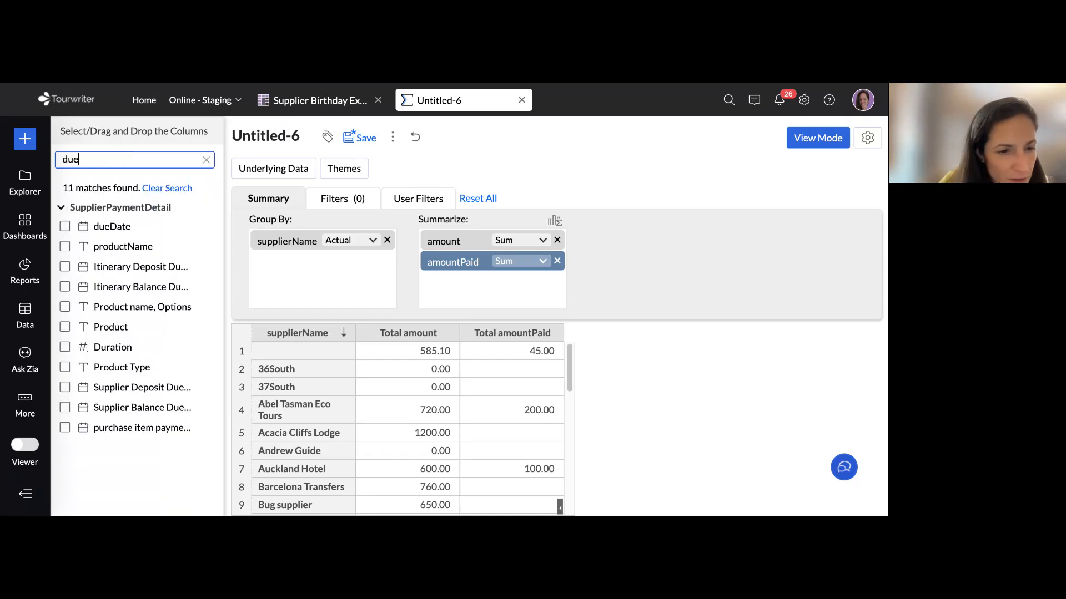
key(BackSpace)
key(BackSpace)
key(BackSpace)
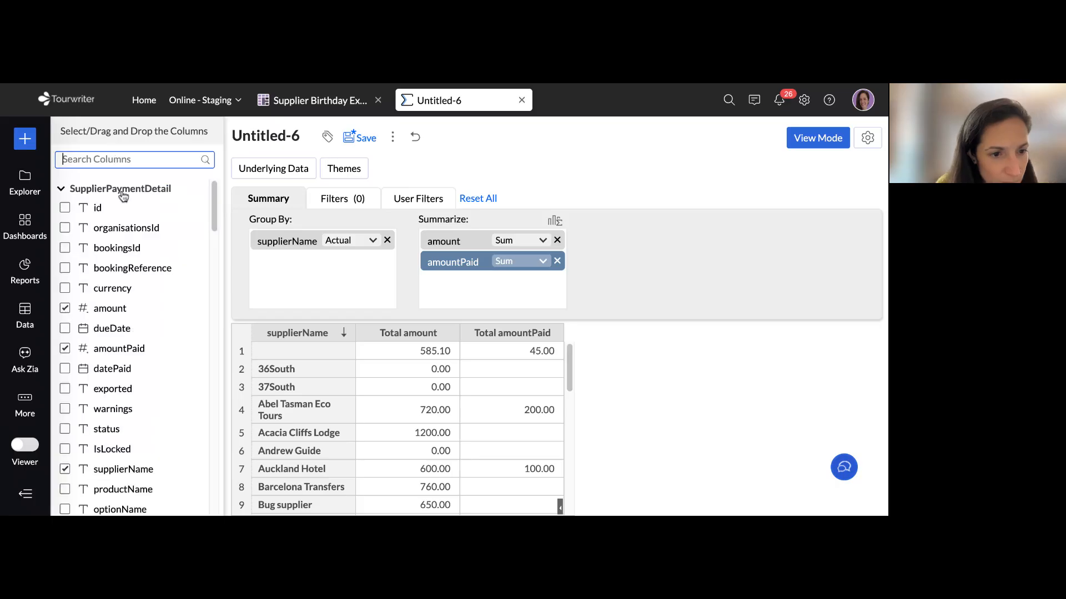
scroll(162, 300, down, 5)
scroll(161, 300, down, 12)
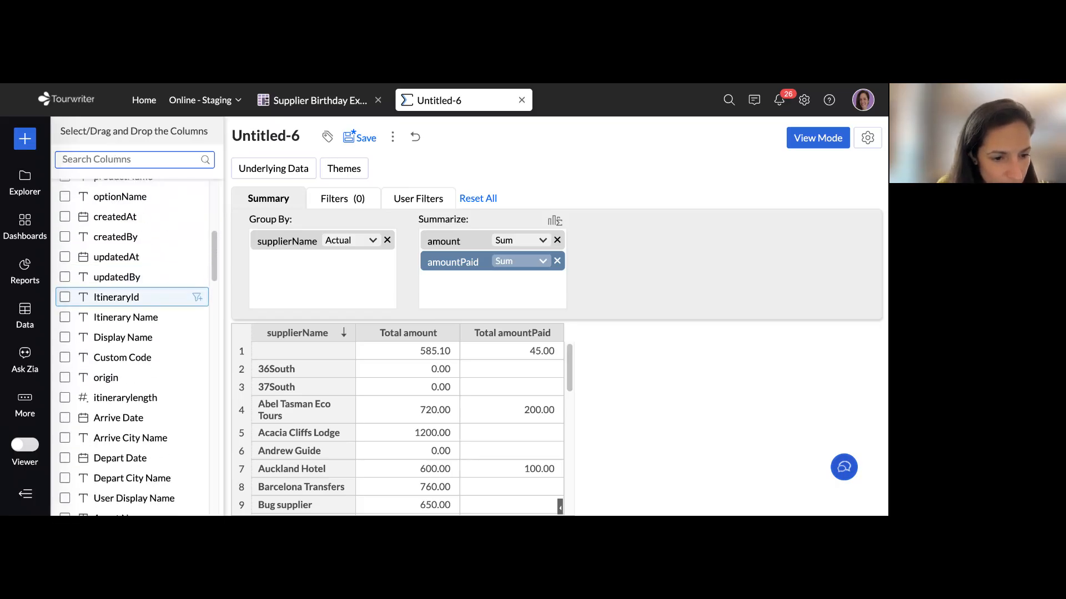
scroll(162, 305, down, 14)
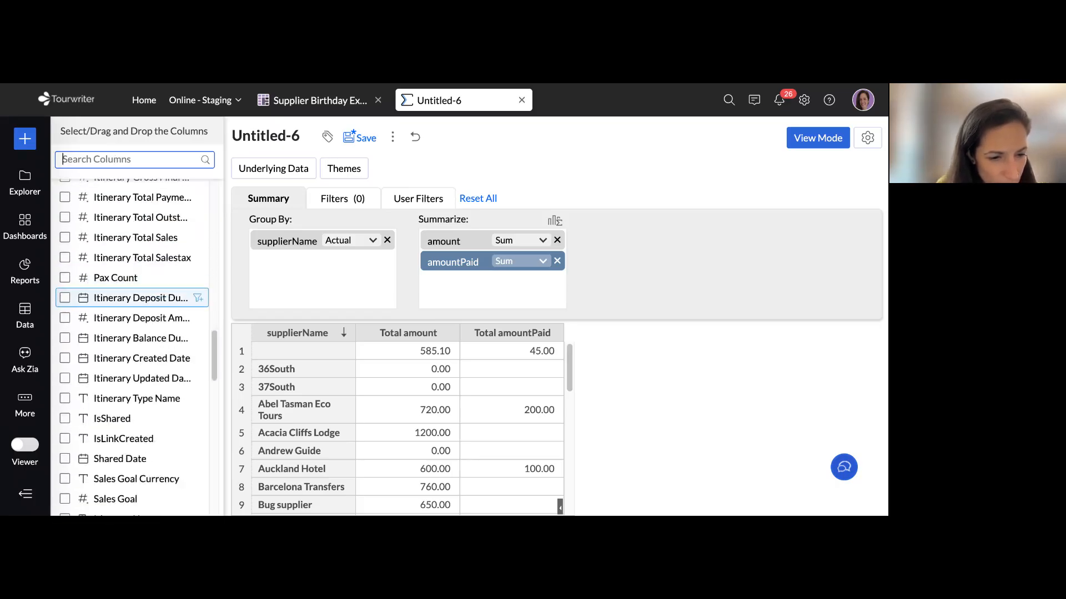
scroll(164, 274, down, 1)
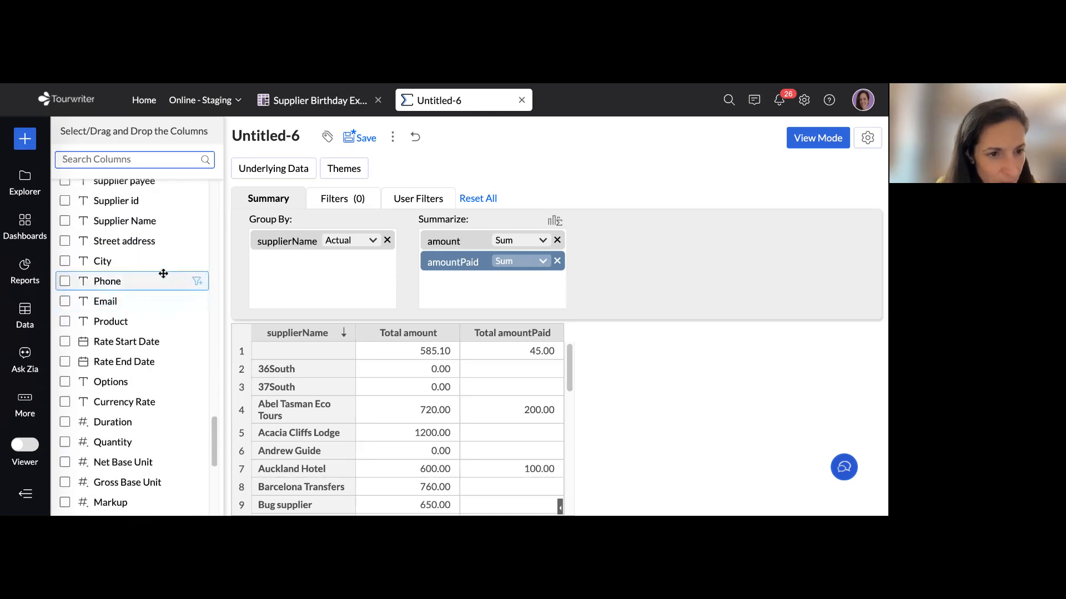
Search the columns for "due", add dueDate to the summarized columns and regenerate the summary
text(due)
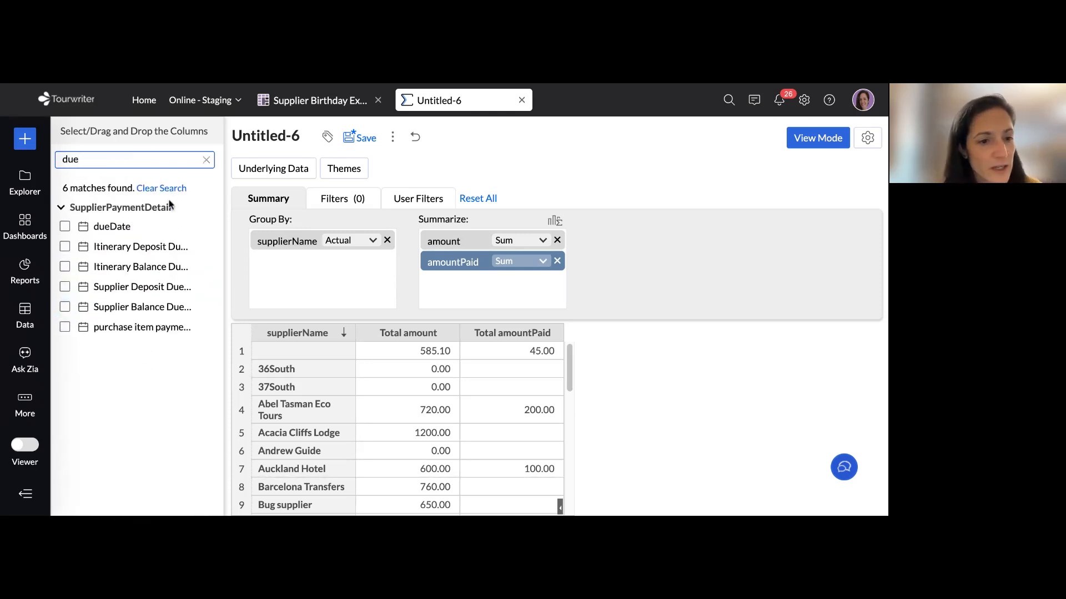
drag(98, 227, 450, 287)
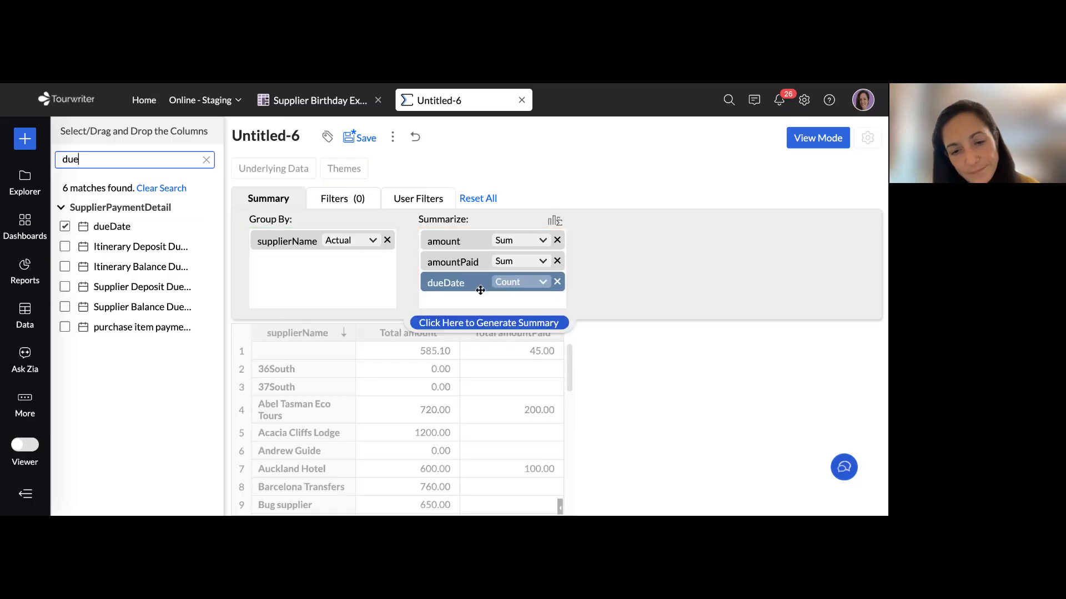
click(487, 323)
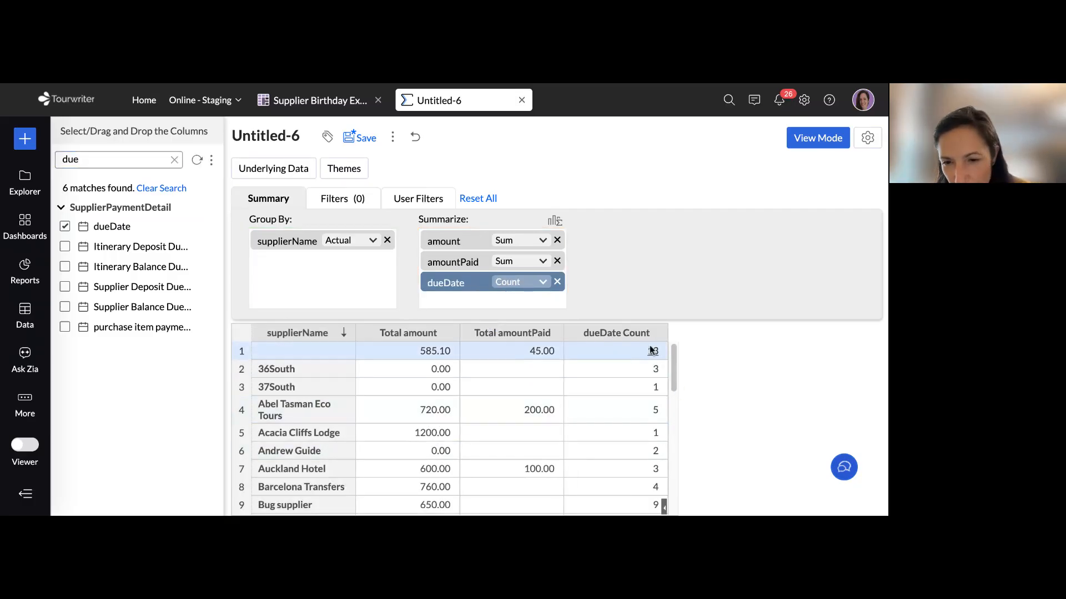
Clear the column search and examine the full list of SupplierPaymentDetail columns available for the report
click(174, 160)
scroll(142, 250, down, 4)
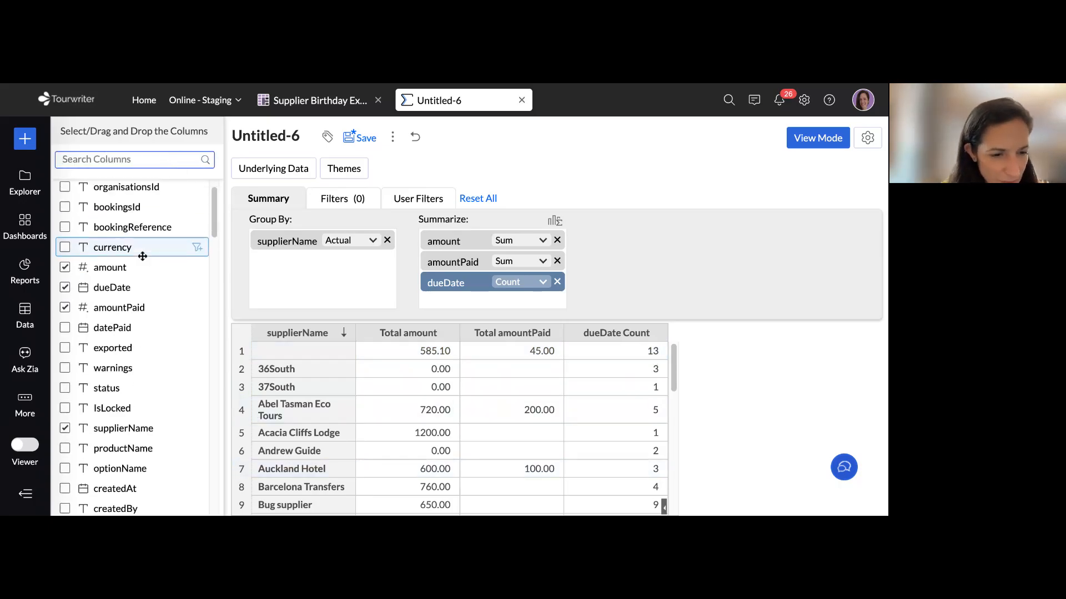
scroll(143, 256, down, 6)
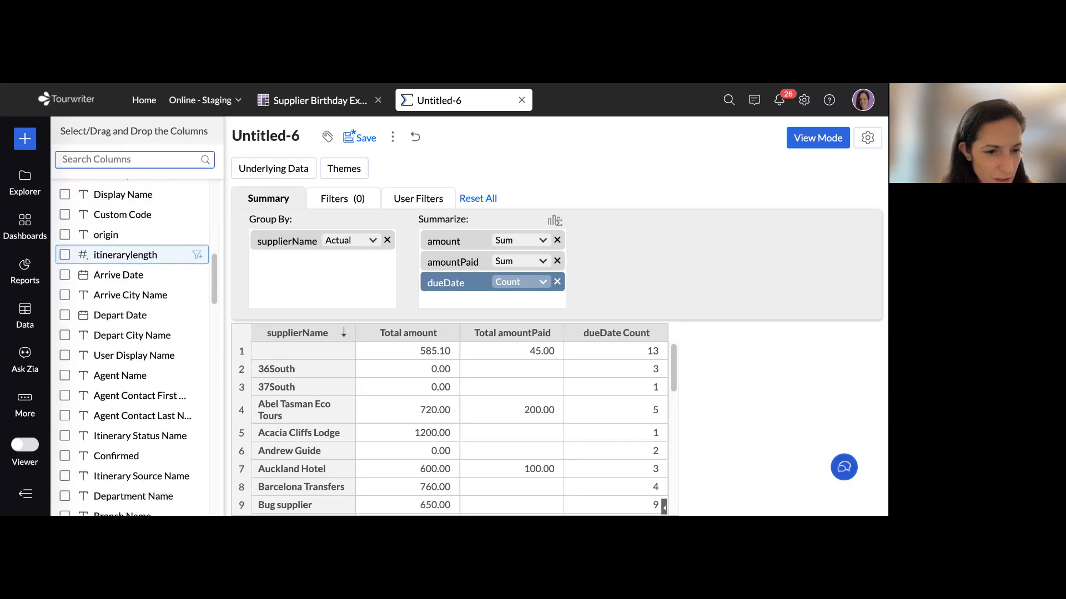
scroll(142, 251, down, 4)
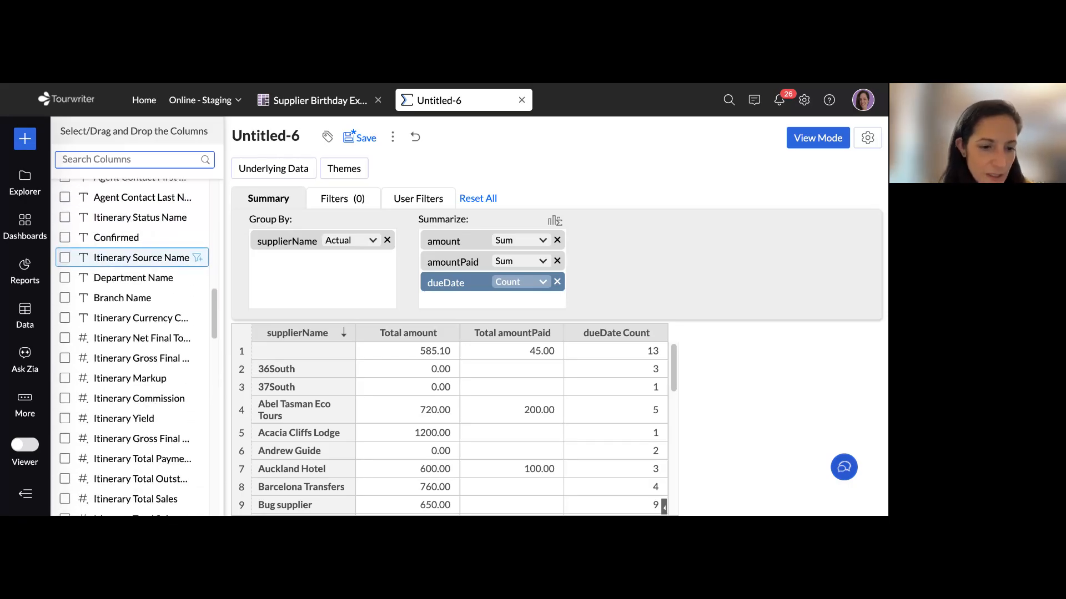
scroll(142, 255, down, 5)
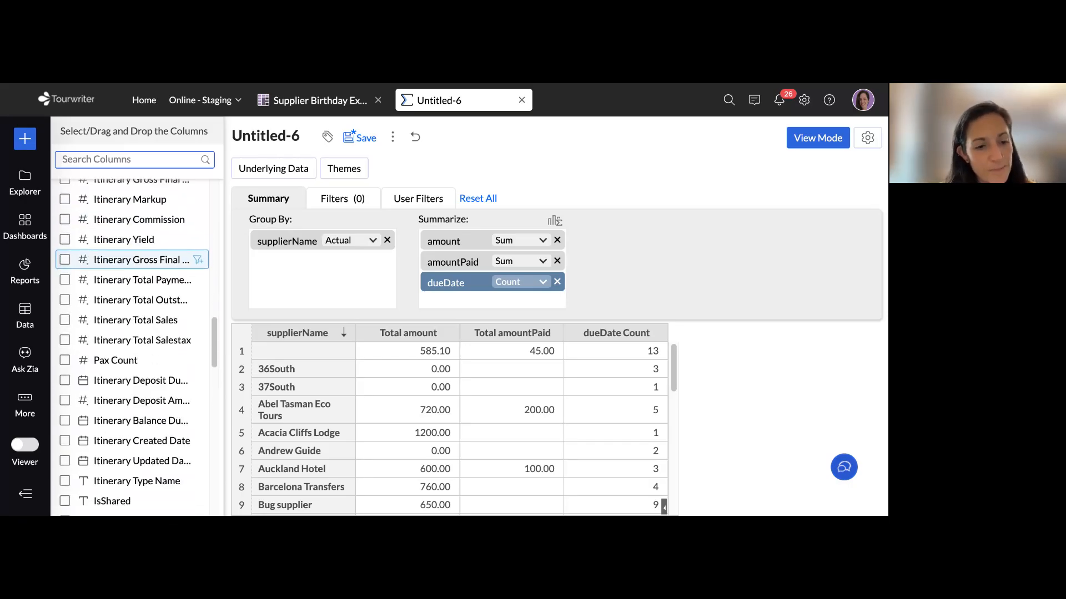
scroll(143, 257, down, 2)
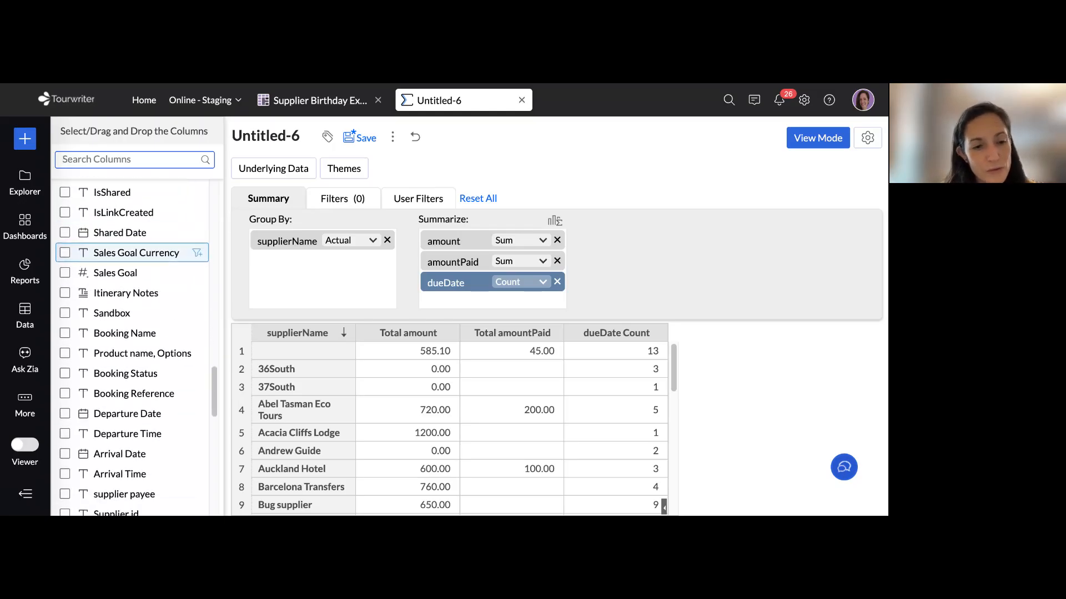
scroll(143, 254, down, 3)
scroll(143, 255, down, 4)
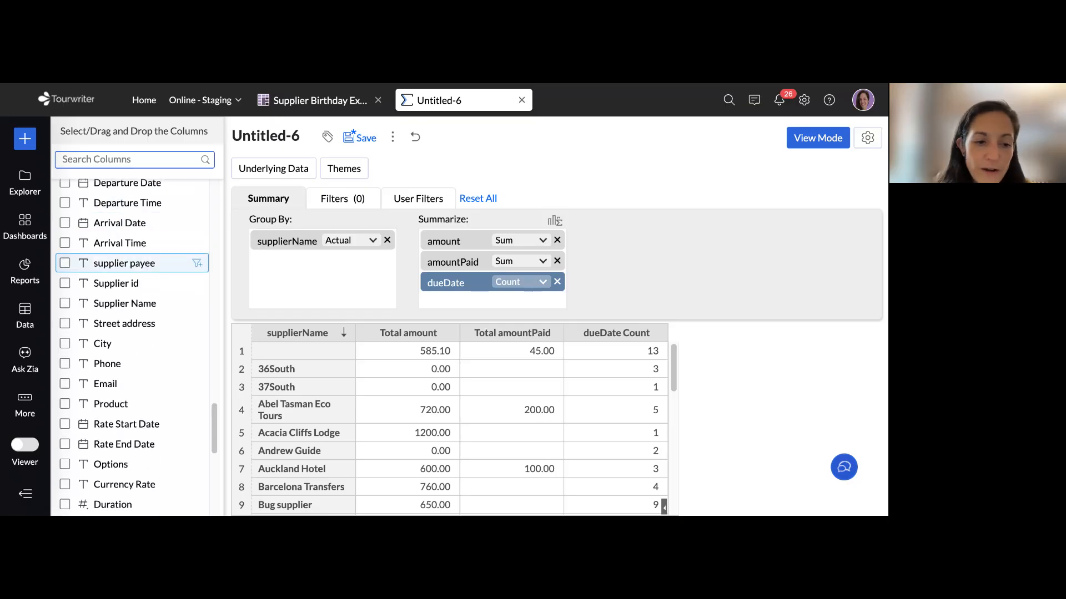
scroll(142, 257, down, 2)
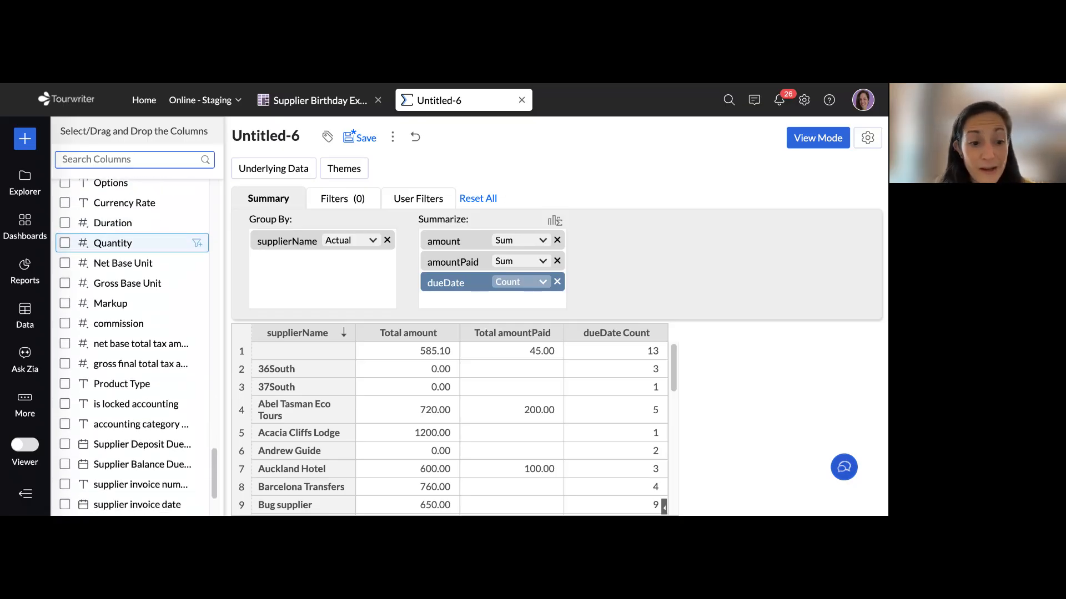
scroll(143, 258, down, 2)
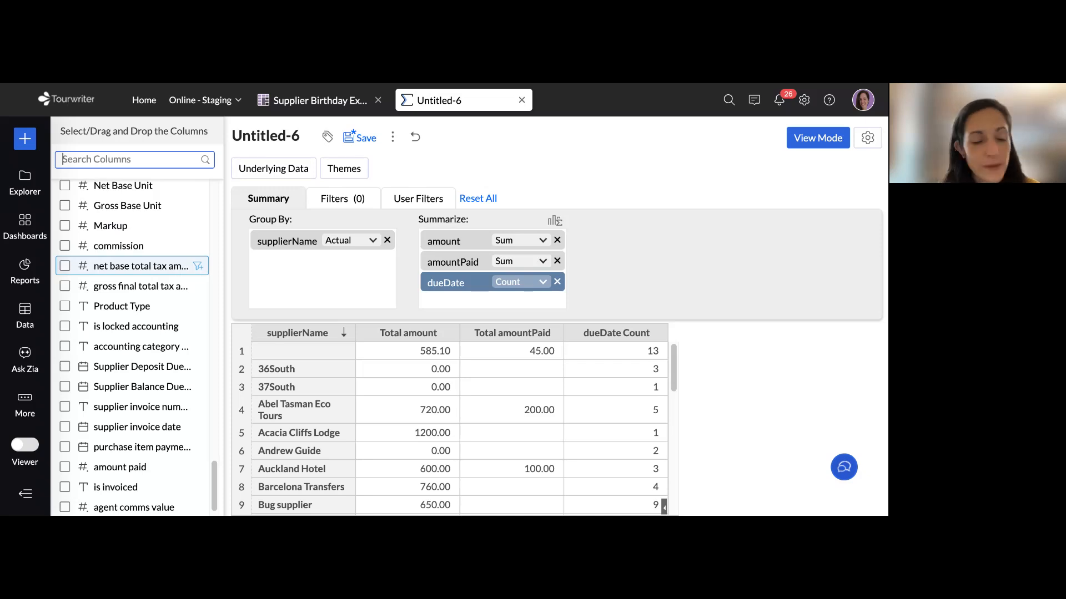
scroll(139, 306, down, 1)
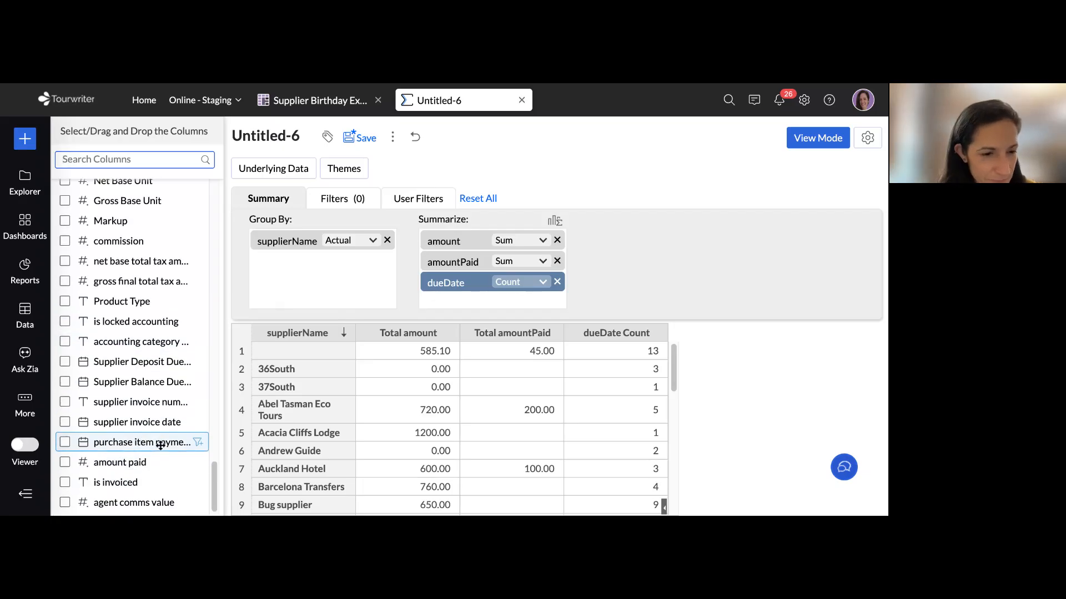
scroll(160, 446, up, 1)
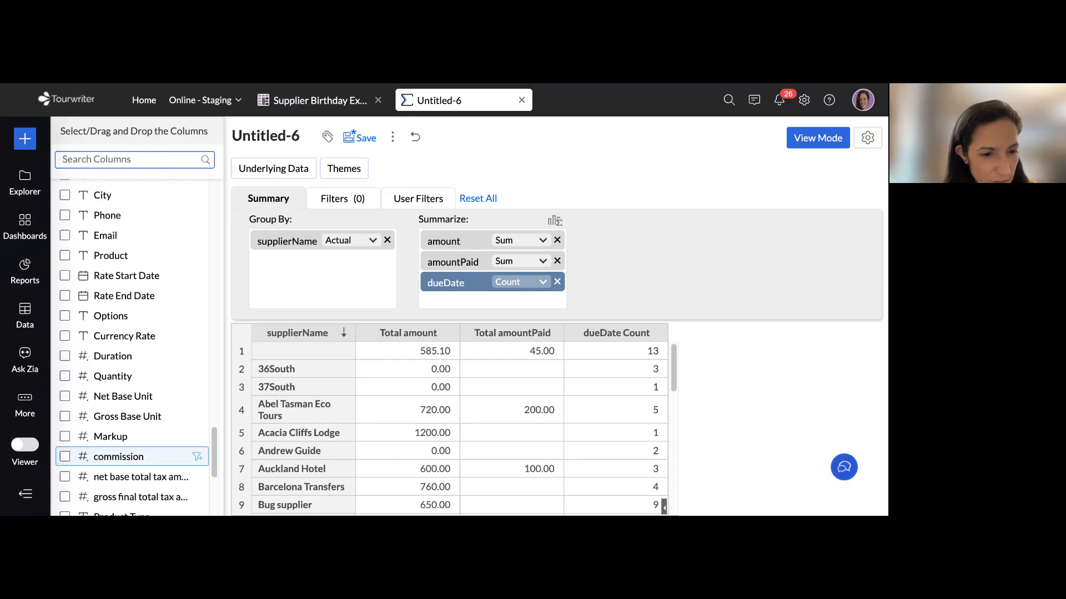
scroll(191, 455, up, 4)
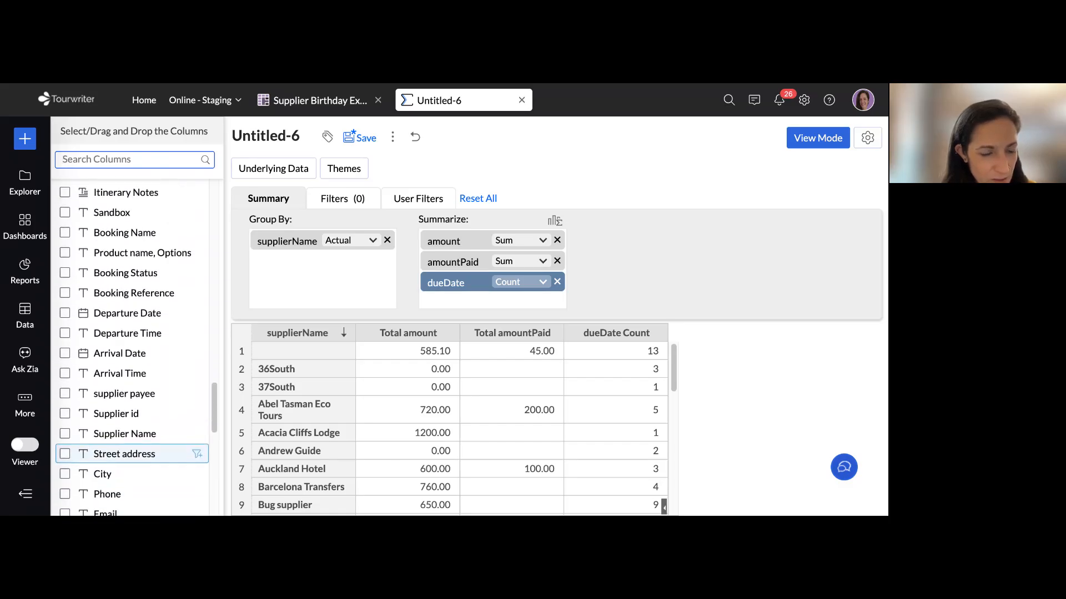
scroll(191, 453, up, 5)
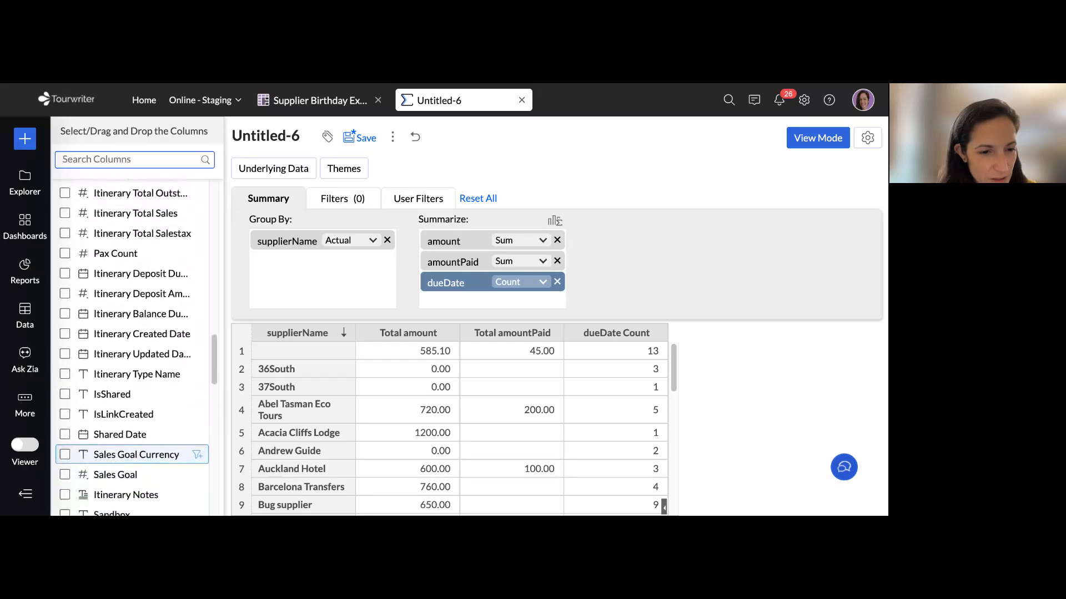
scroll(161, 408, up, 3)
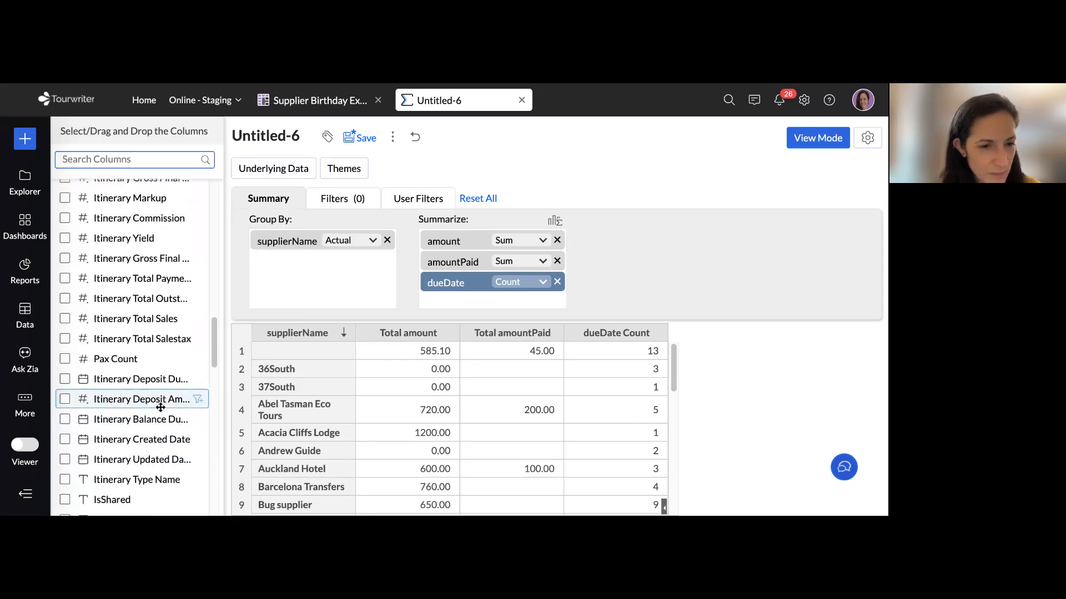
scroll(161, 409, up, 6)
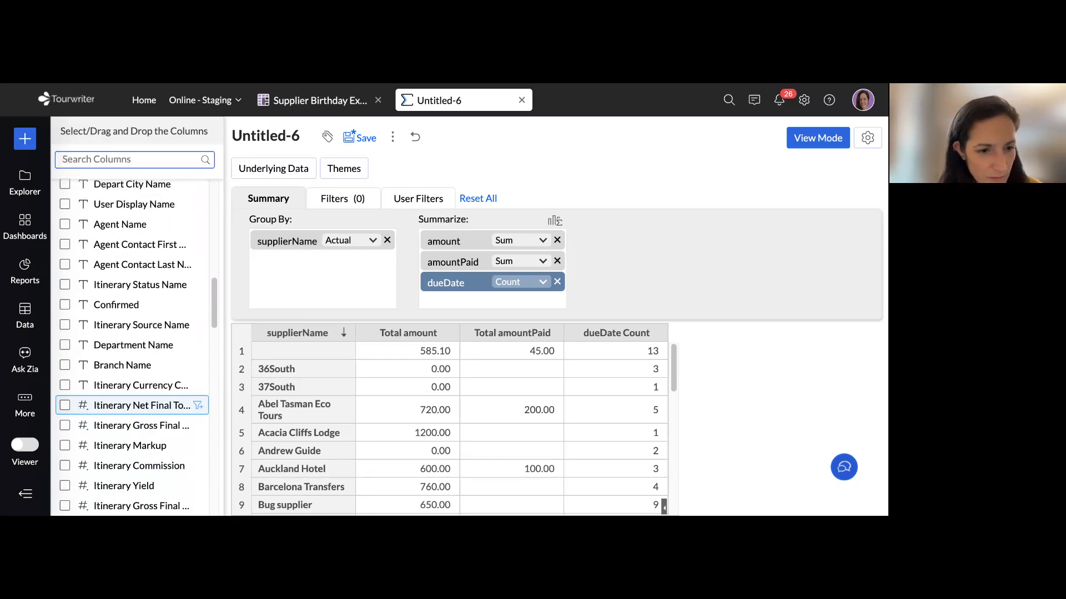
scroll(160, 409, up, 6)
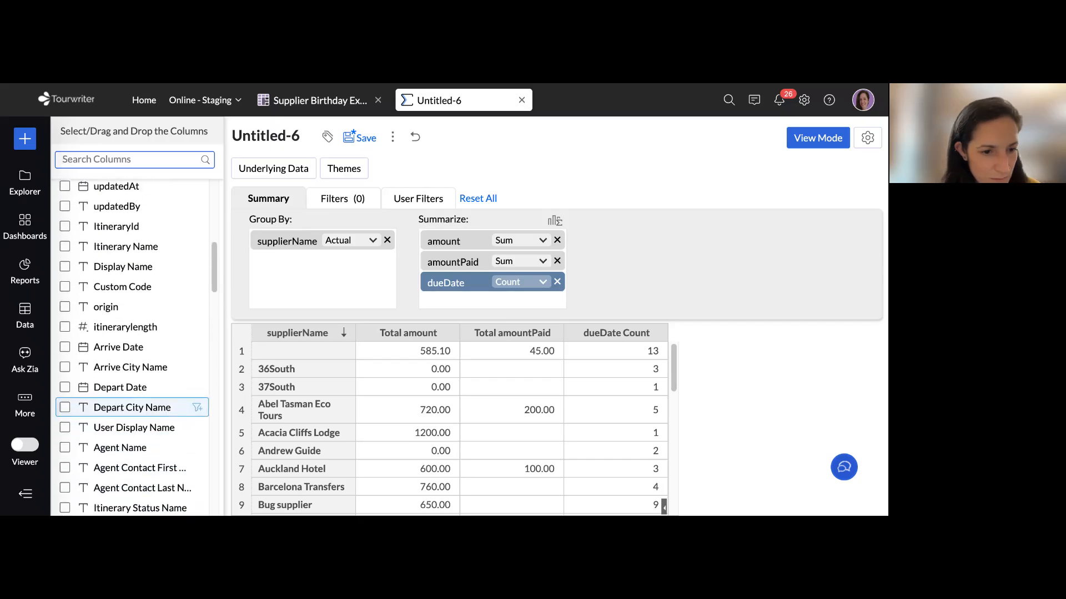
scroll(160, 408, up, 4)
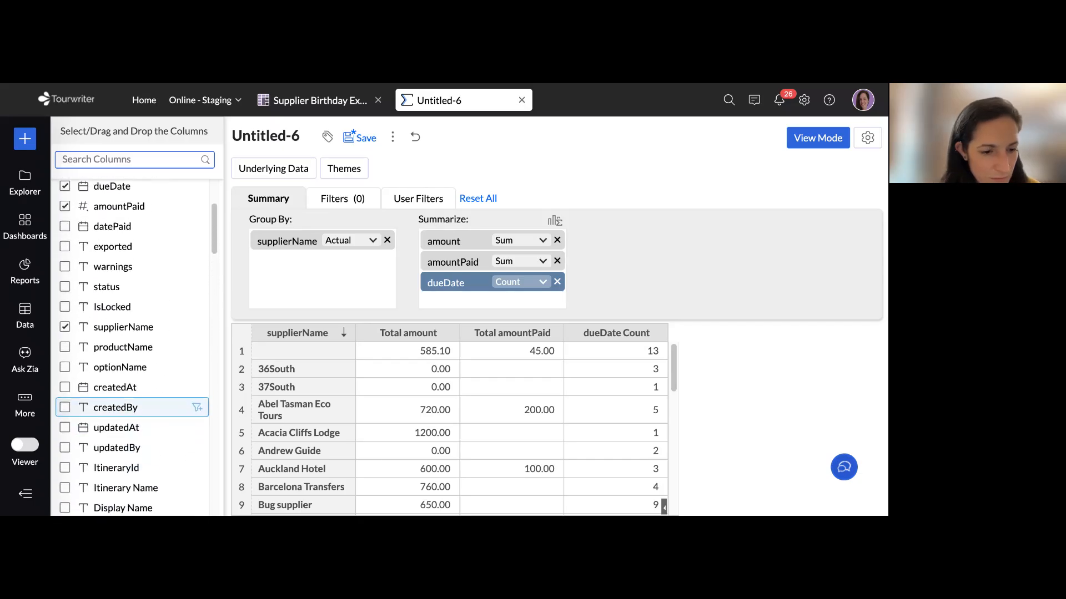
scroll(160, 409, up, 1)
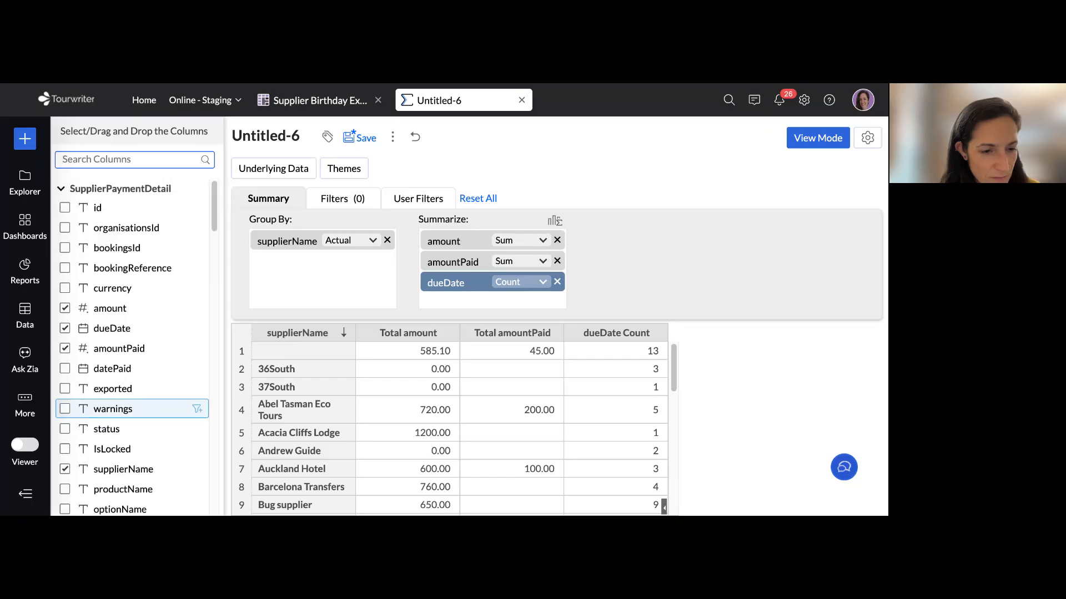
Summarize dueDate by Minimum Date and regenerate the summary
click(541, 283)
click(547, 283)
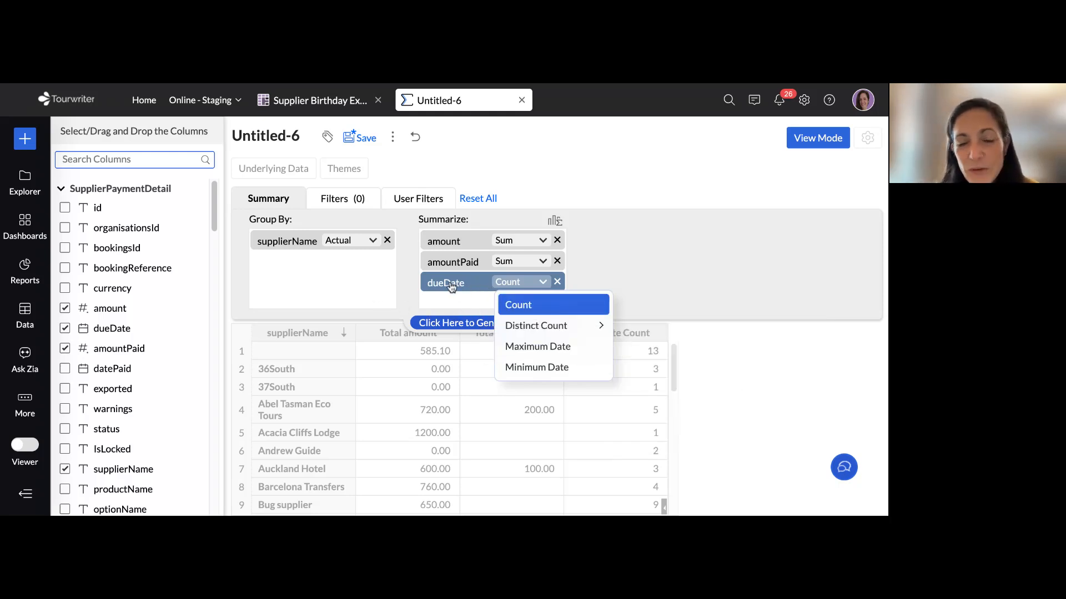
click(544, 367)
click(516, 323)
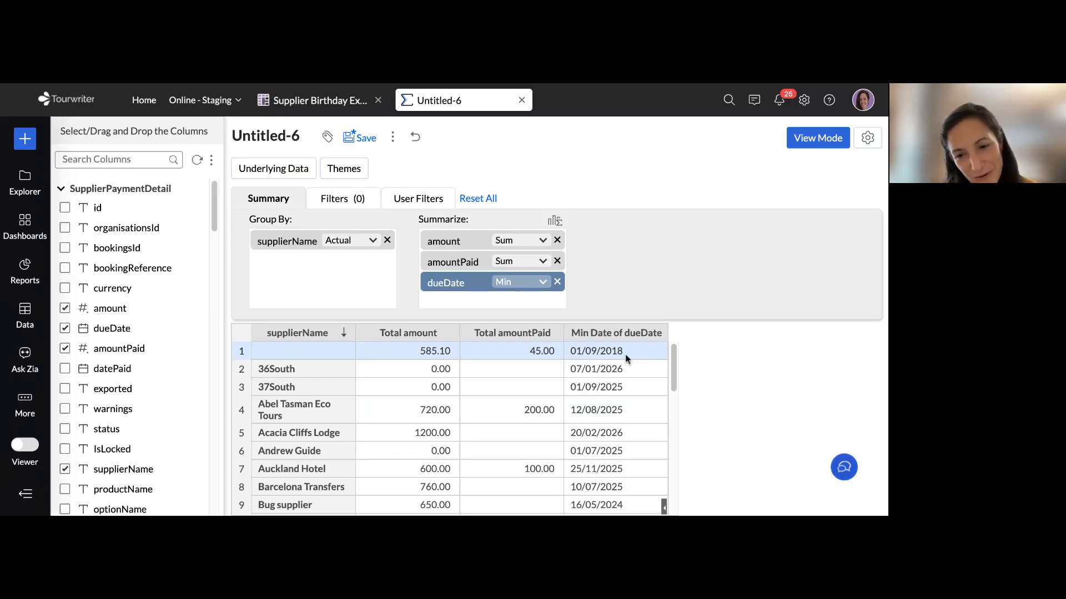
Summarize dueDate by Maximum Date instead of Minimum Date, regenerate the summary and review the suppliers' due dates
scroll(637, 368, down, 1)
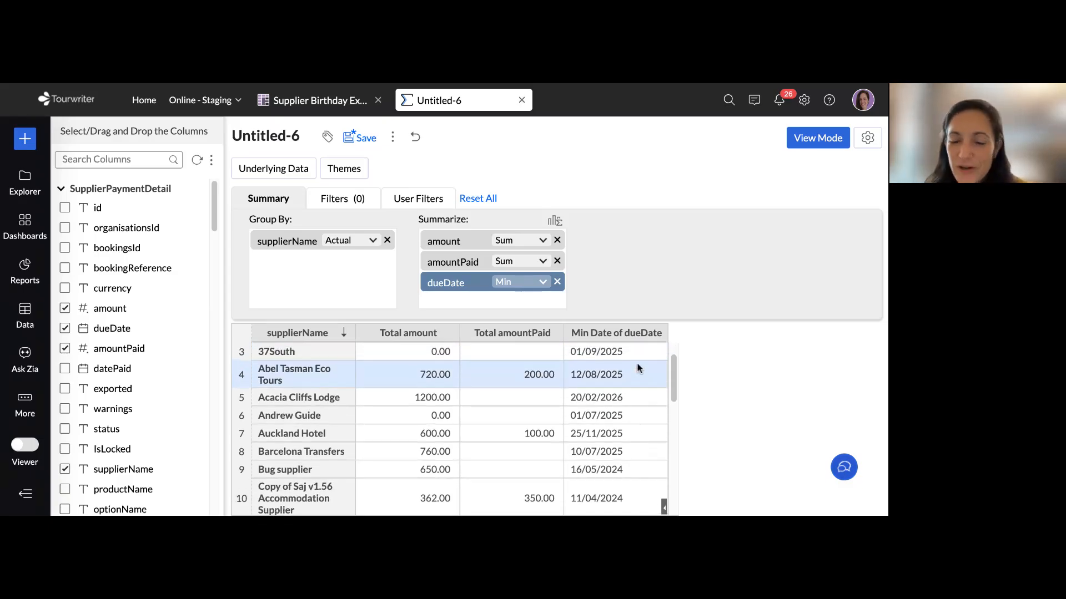
scroll(643, 405, up, 1)
scroll(641, 415, down, 2)
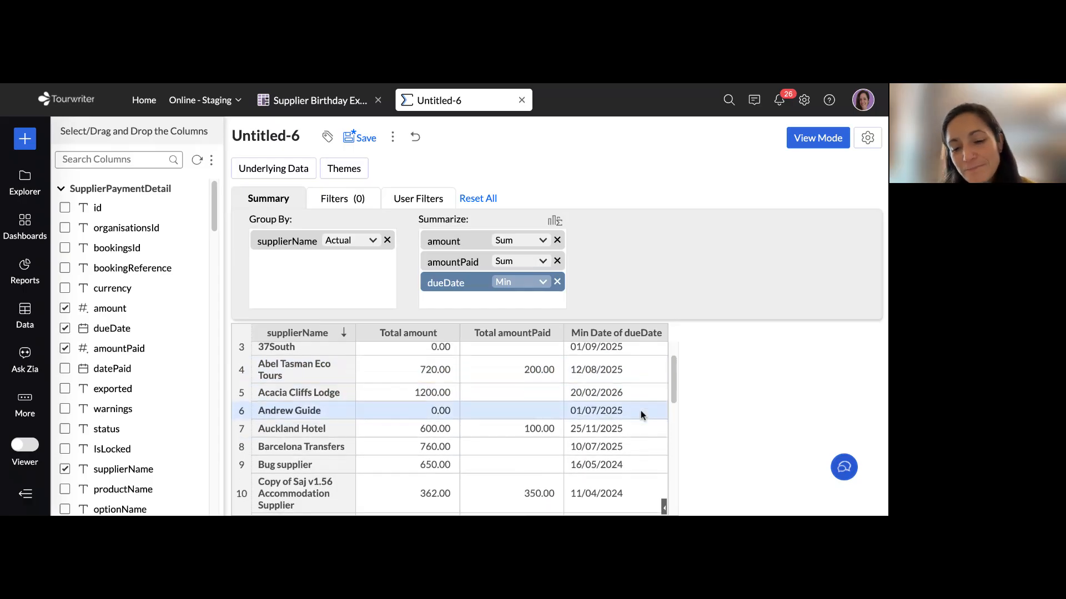
scroll(641, 415, down, 3)
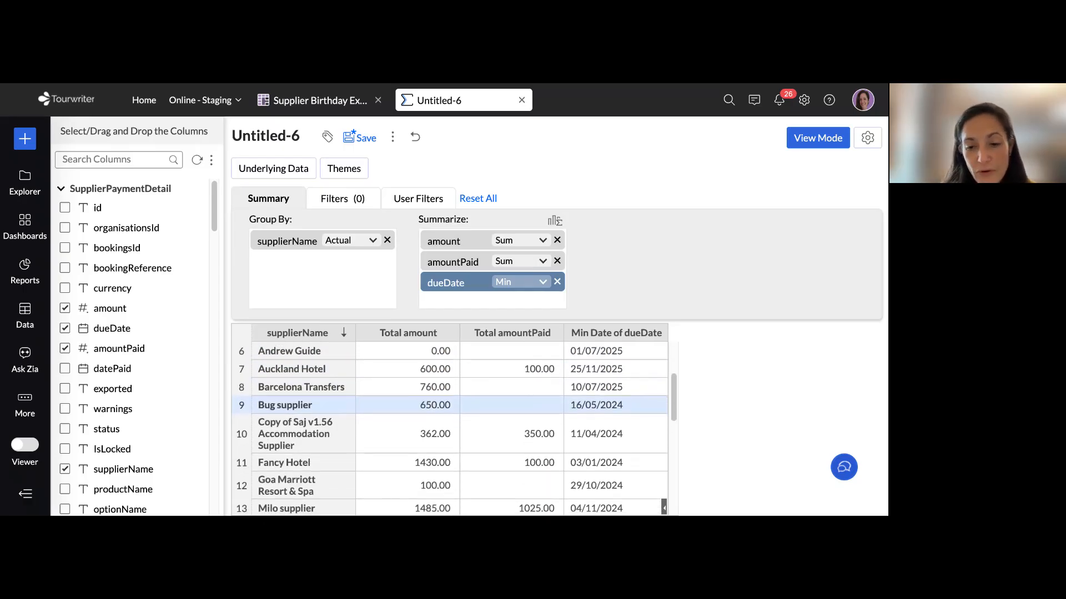
scroll(641, 415, down, 1)
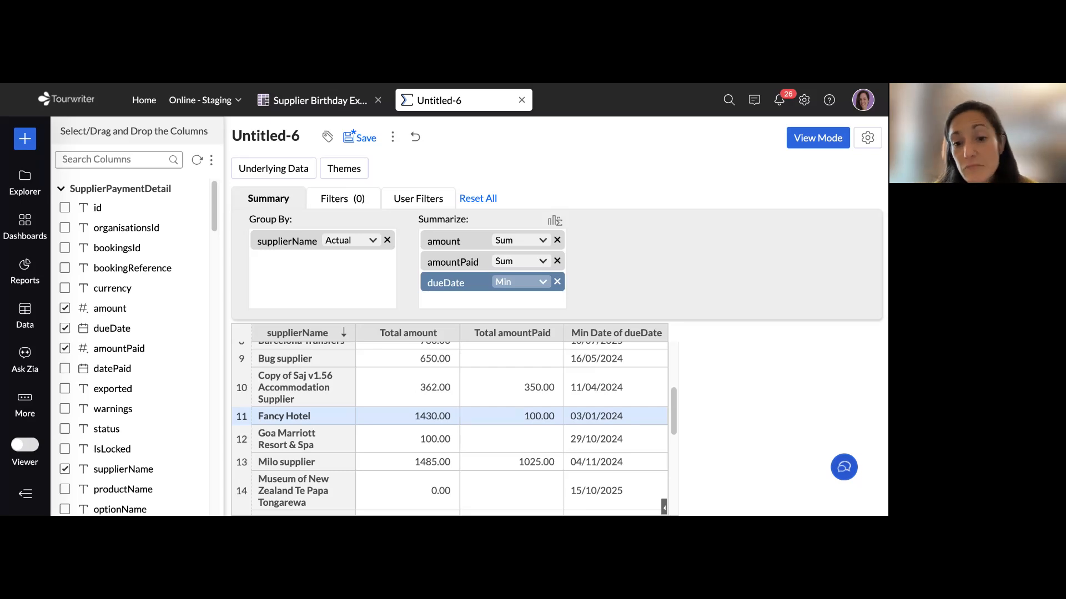
click(542, 283)
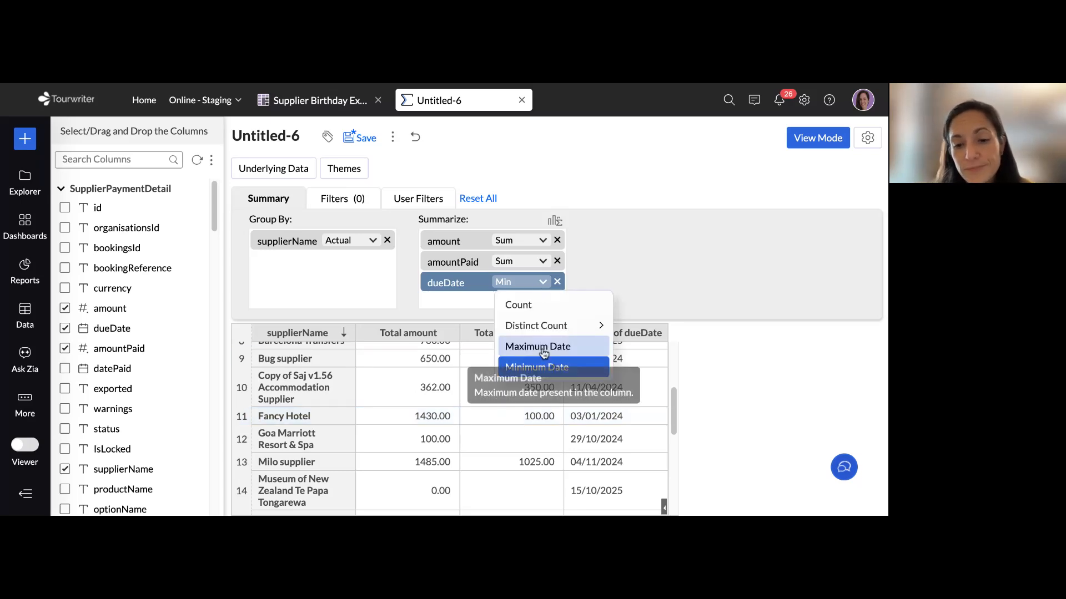
click(541, 347)
click(515, 323)
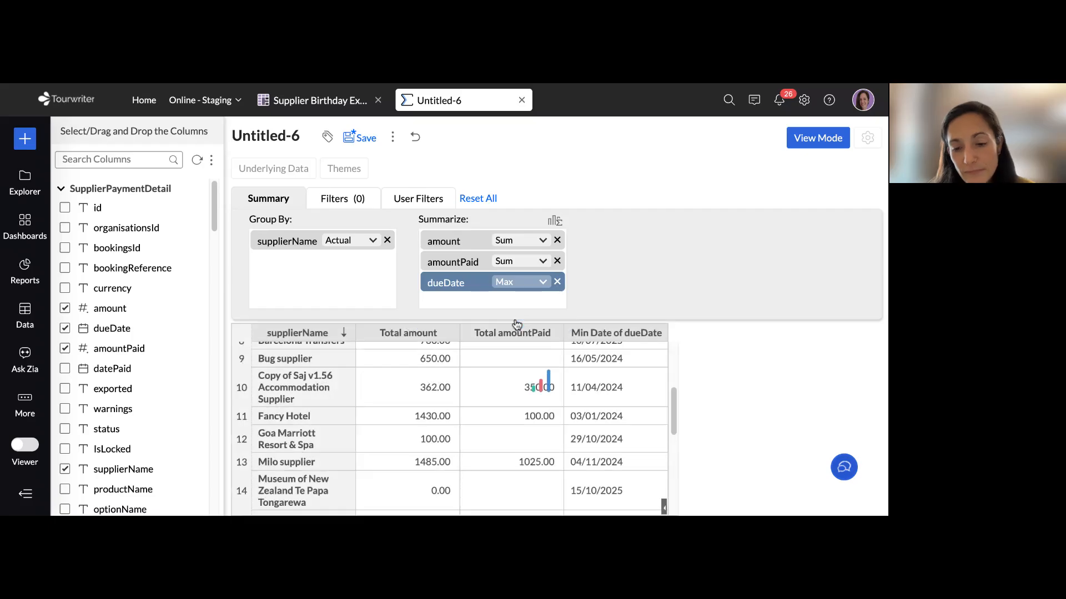
scroll(590, 425, down, 3)
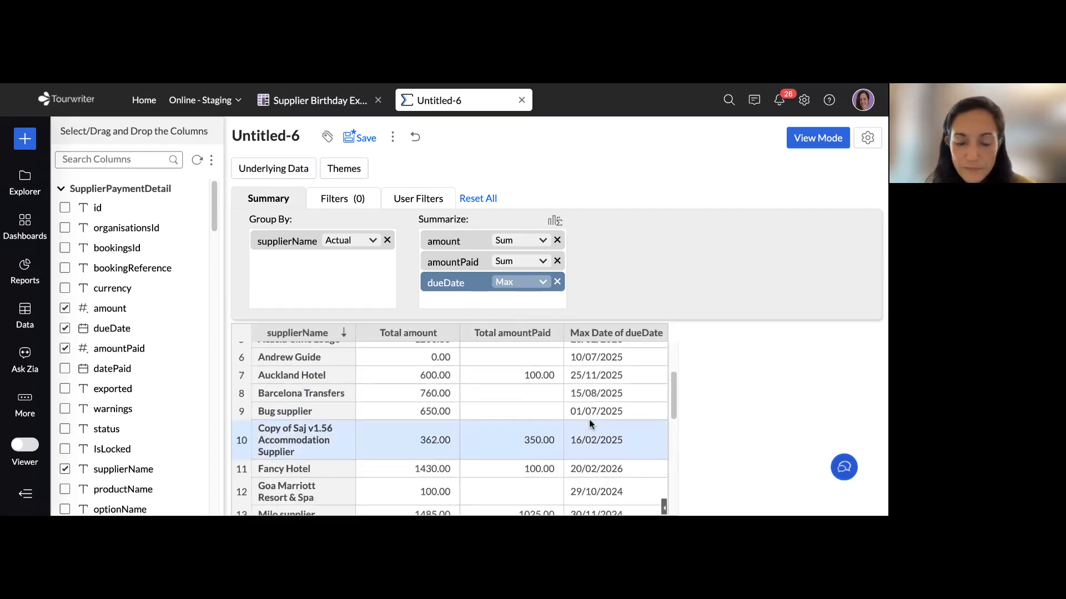
scroll(590, 425, up, 3)
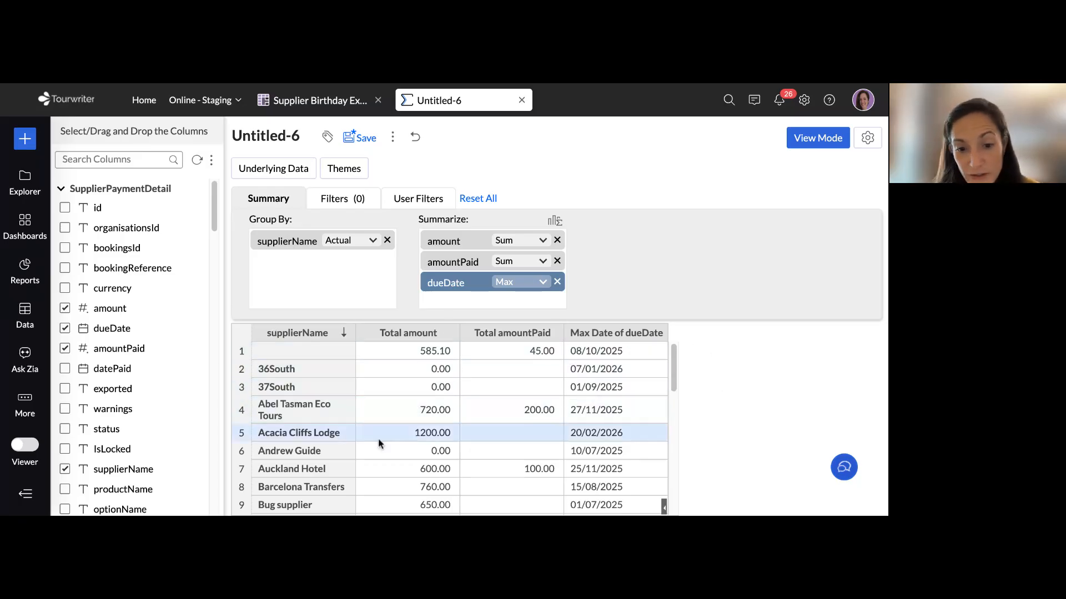
scroll(530, 419, down, 10)
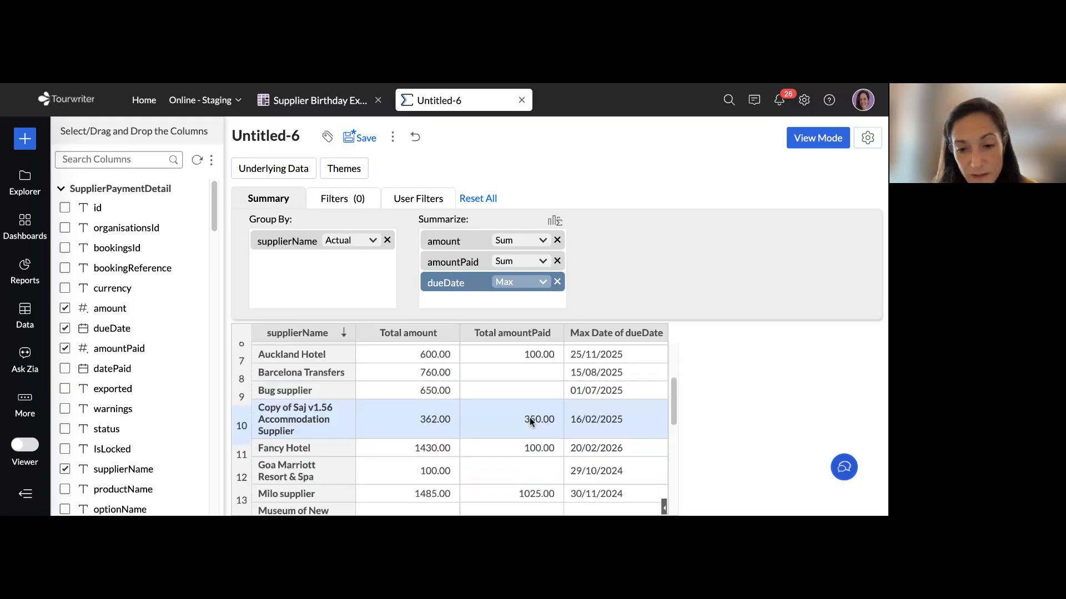
scroll(529, 420, up, 10)
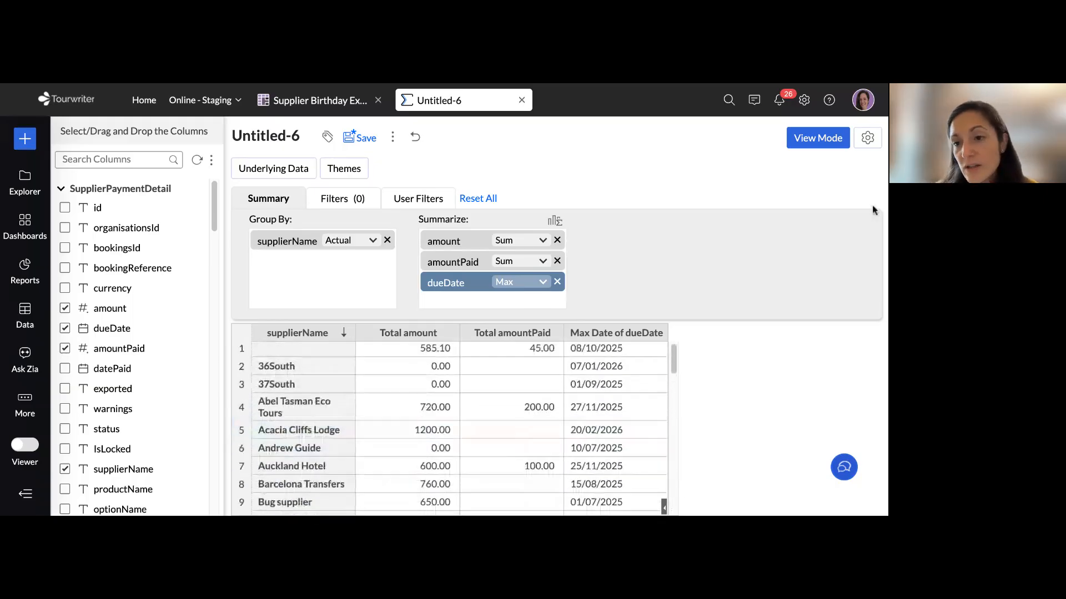
Switch the report to view mode and save it in the Reports folder as "Supplier Payments Due Minimum Date"
click(814, 140)
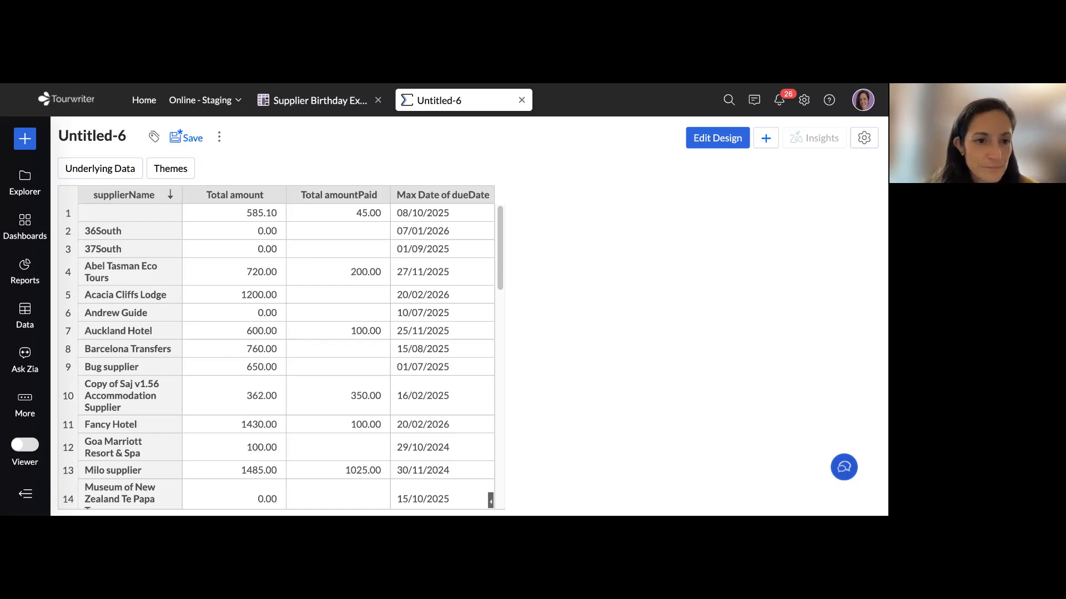
click(189, 138)
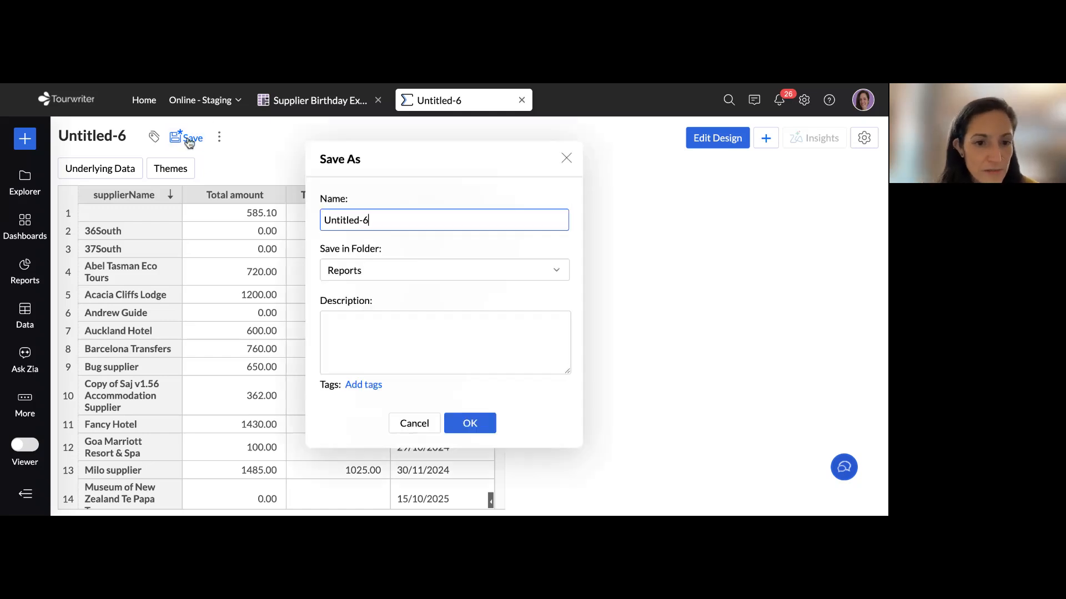
triple_click(436, 221)
text(Supplie)
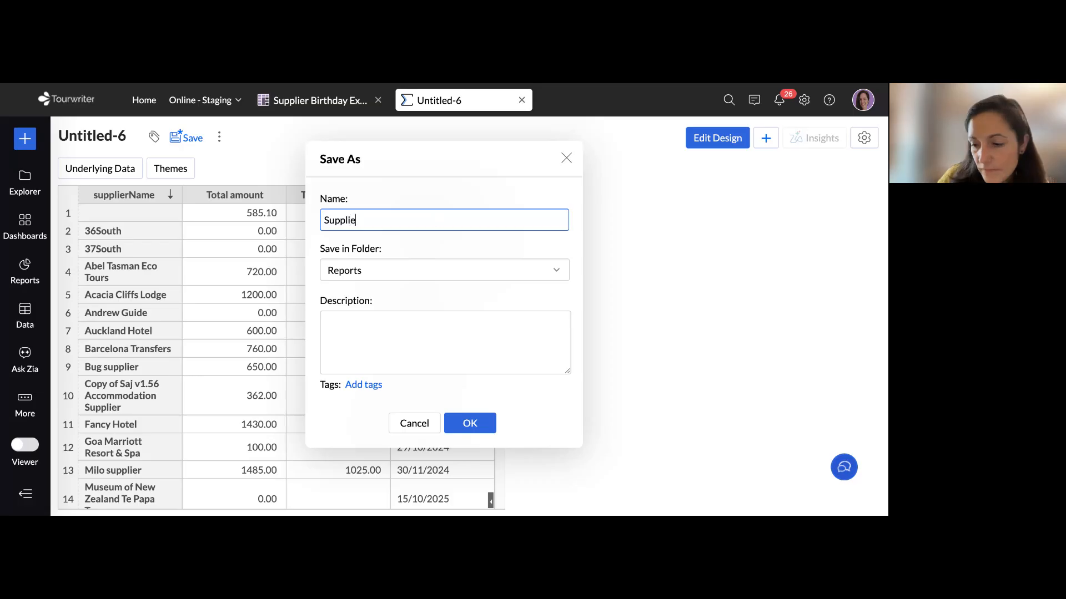
text(r Payment)
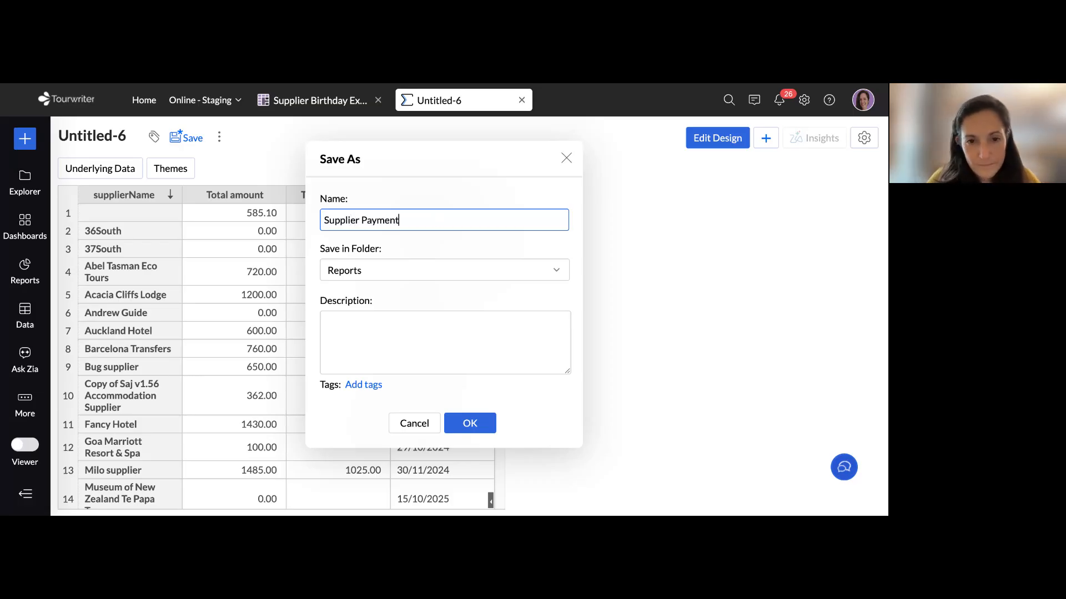
text(s Due)
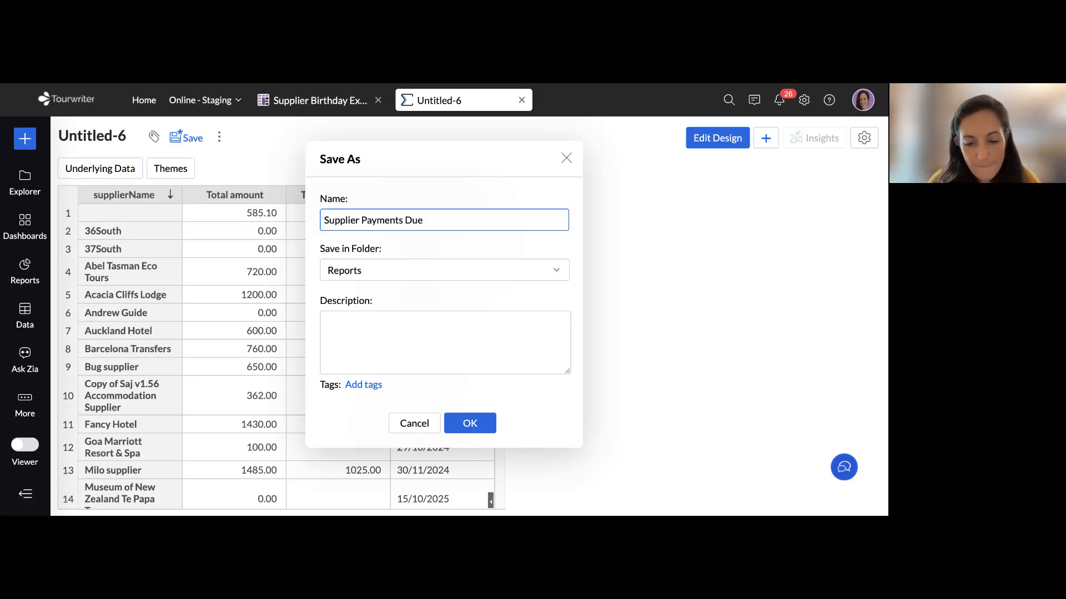
text( Mini)
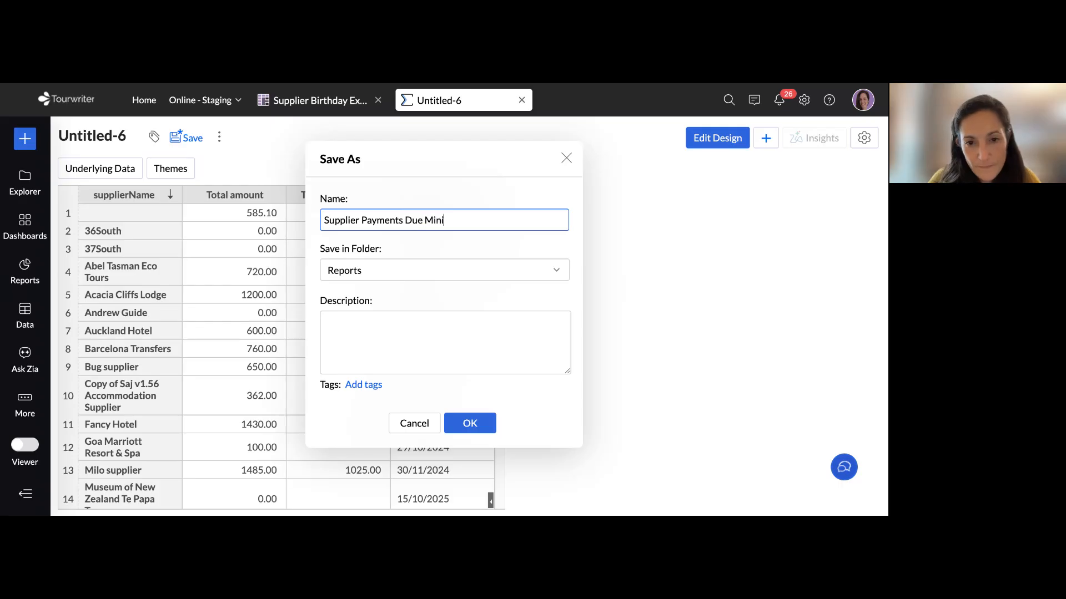
text(mum Date)
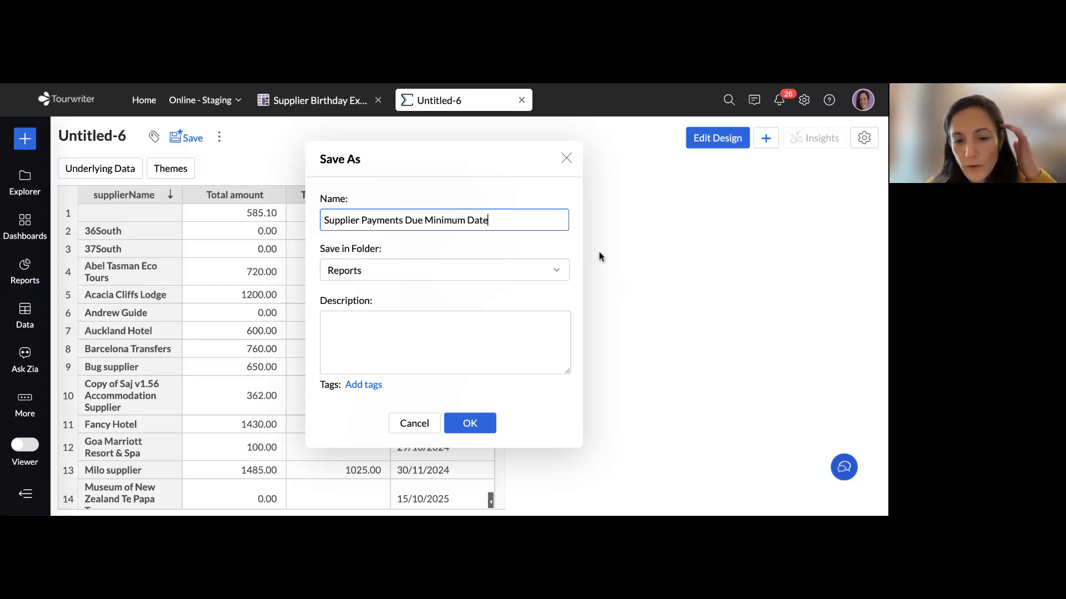
click(477, 426)
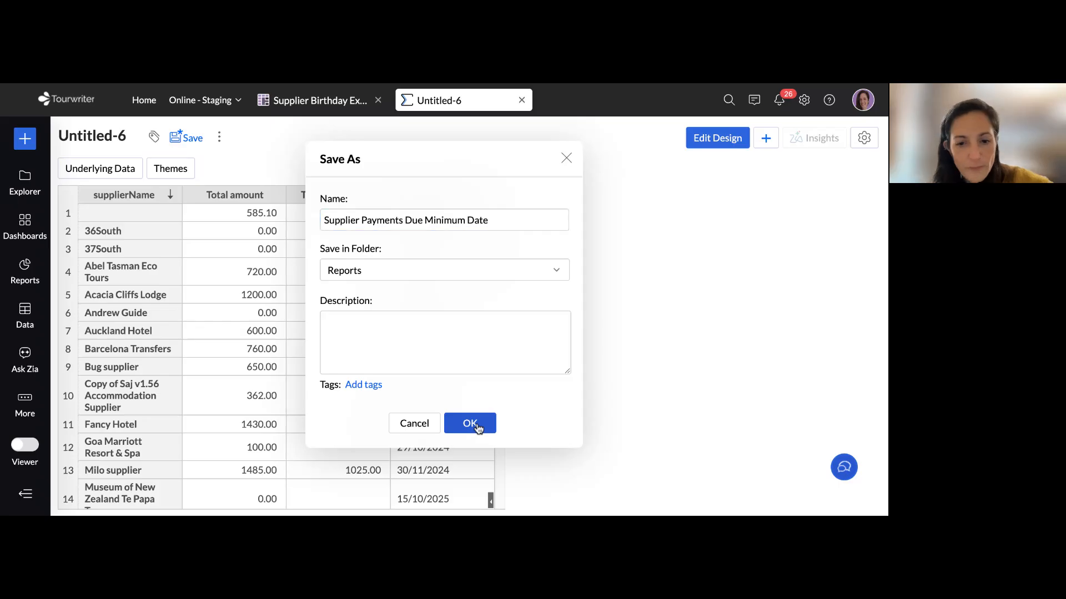